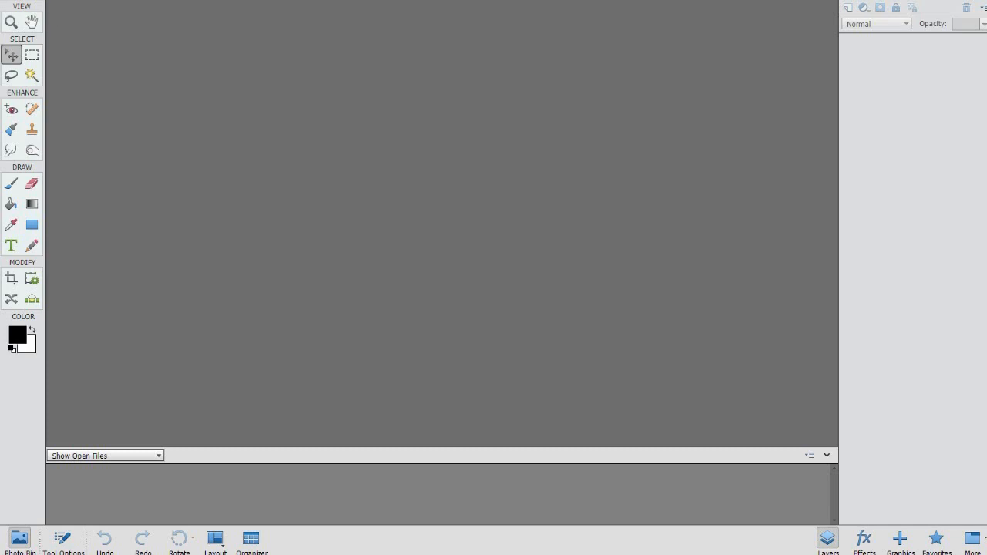
- Open the drawing bashful_razz.png for editing
key("alt+f")
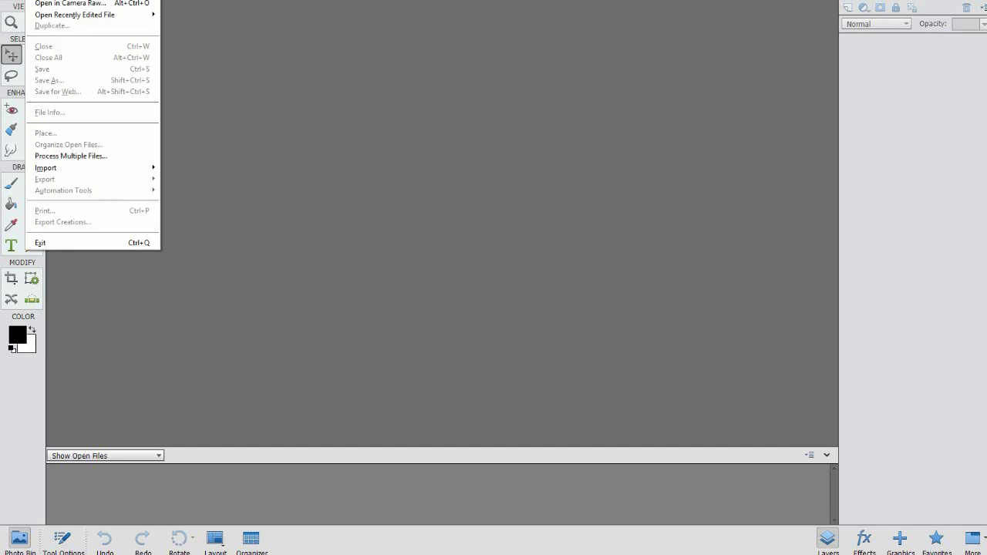
left_click(49, 0)
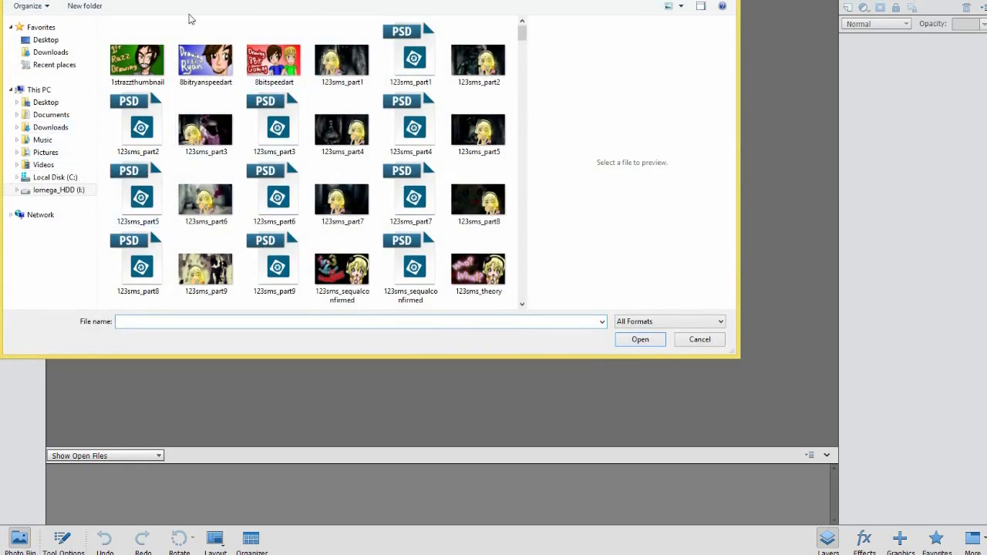
left_click_drag(319, 0, 470, 53)
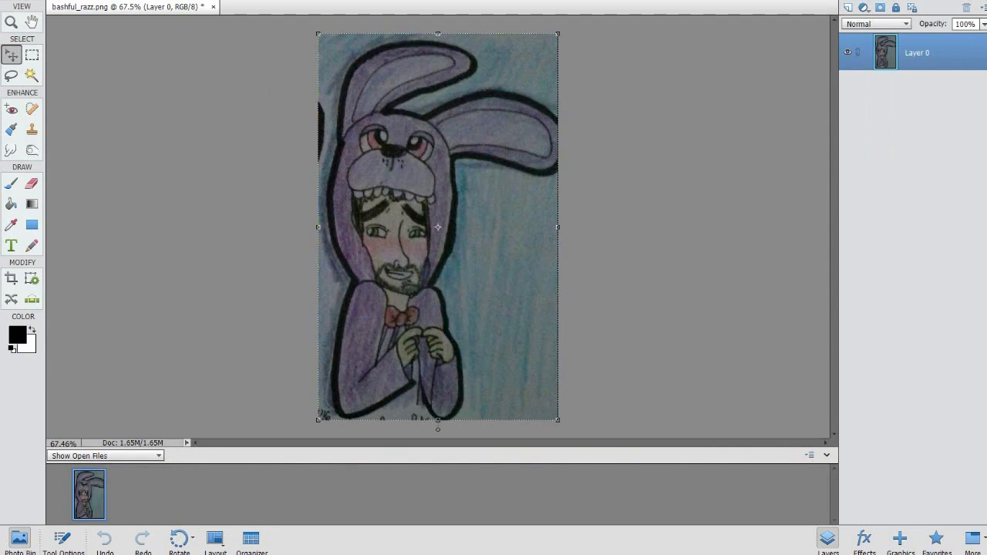
- Create a blank 1260 x 720 pixel RGB document at 72 pixels/inch with a white background
left_click(35, 0)
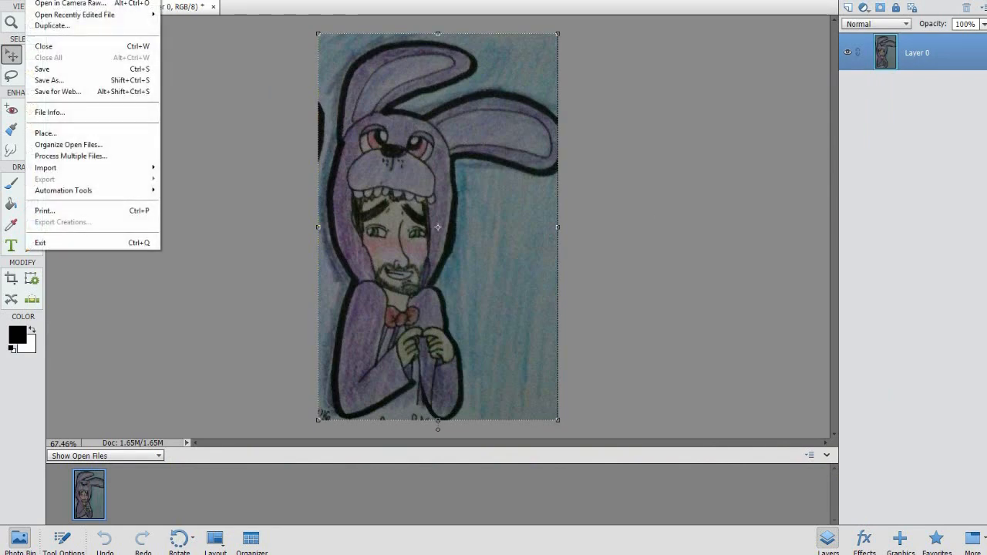
left_click(193, 0)
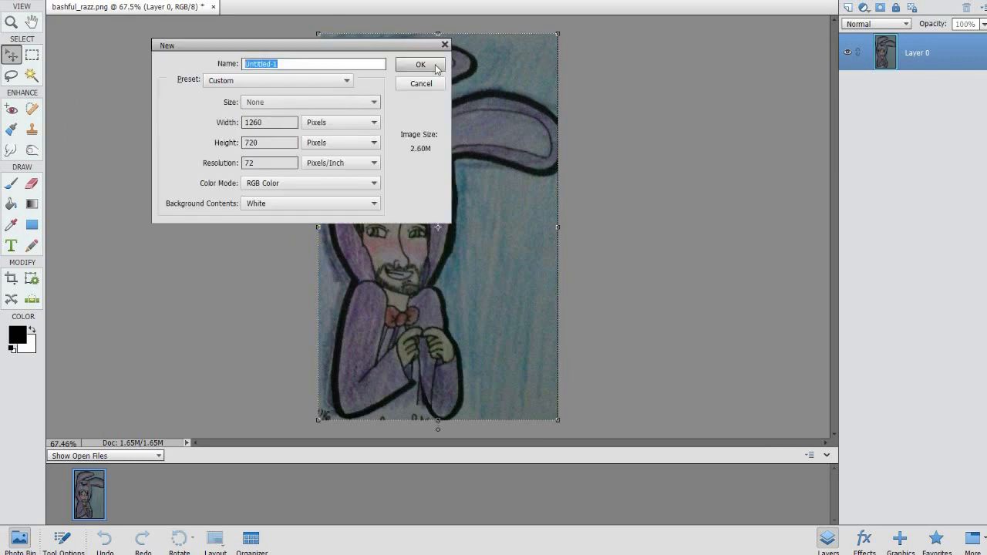
left_click(421, 64)
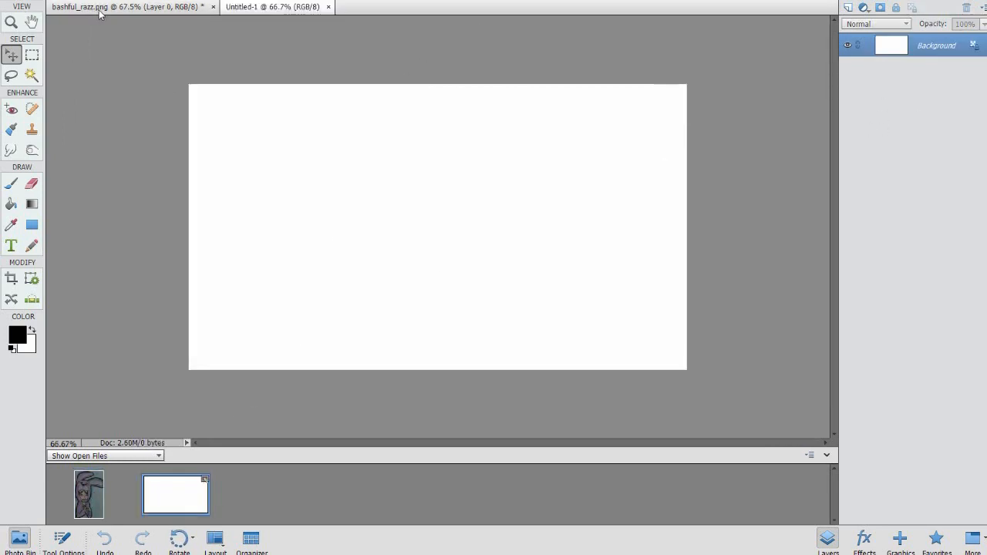
- Show both documents side by side and copy the drawing's layer from bashful_razz.png into the blank document
left_click(54, 8)
left_click_drag(524, 38, 231, 469)
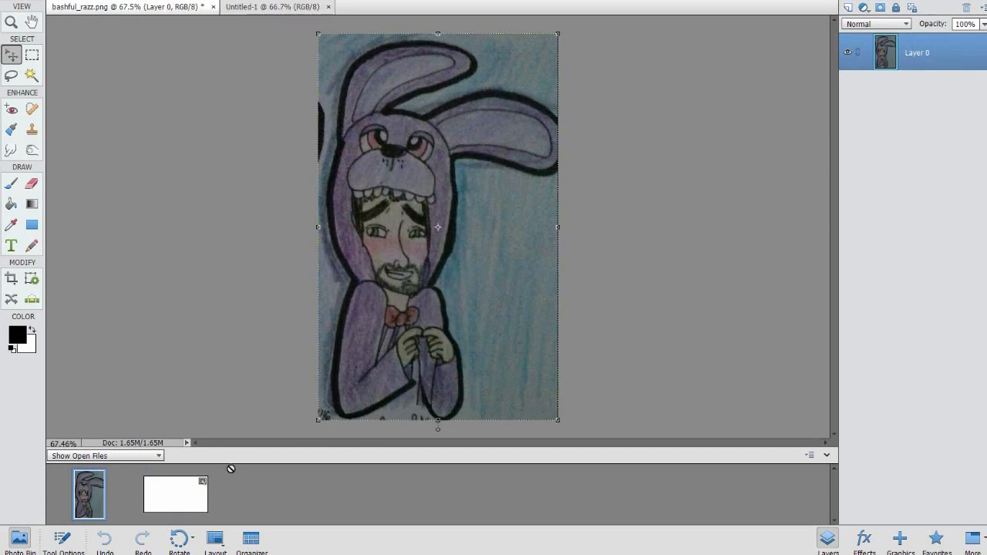
left_click(215, 539)
left_click(251, 436)
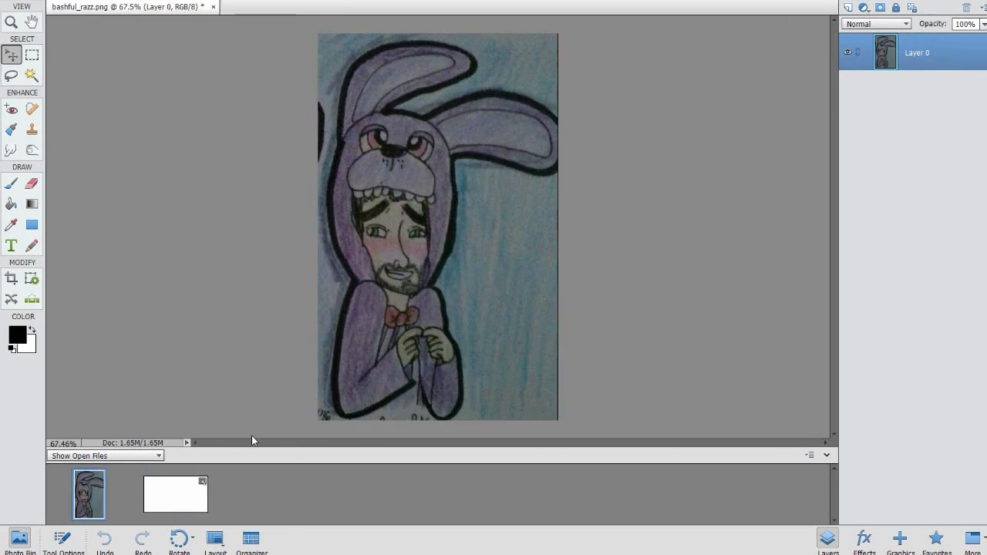
left_click_drag(891, 56, 660, 213)
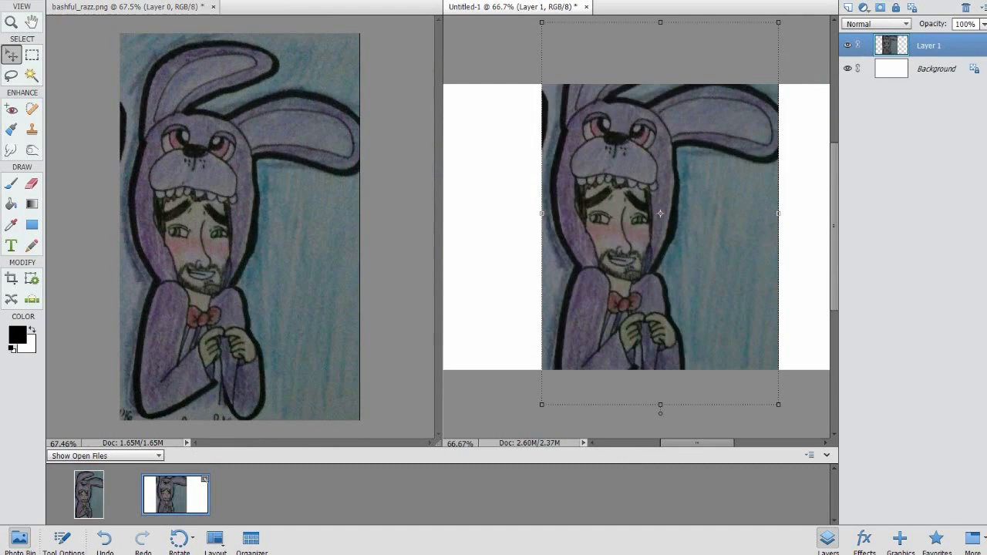
- Scale the copied drawing proportionally to about 74.56% so it fits the height of the white canvas
left_click_drag(542, 24, 602, 122)
left_click_drag(665, 163, 655, 128)
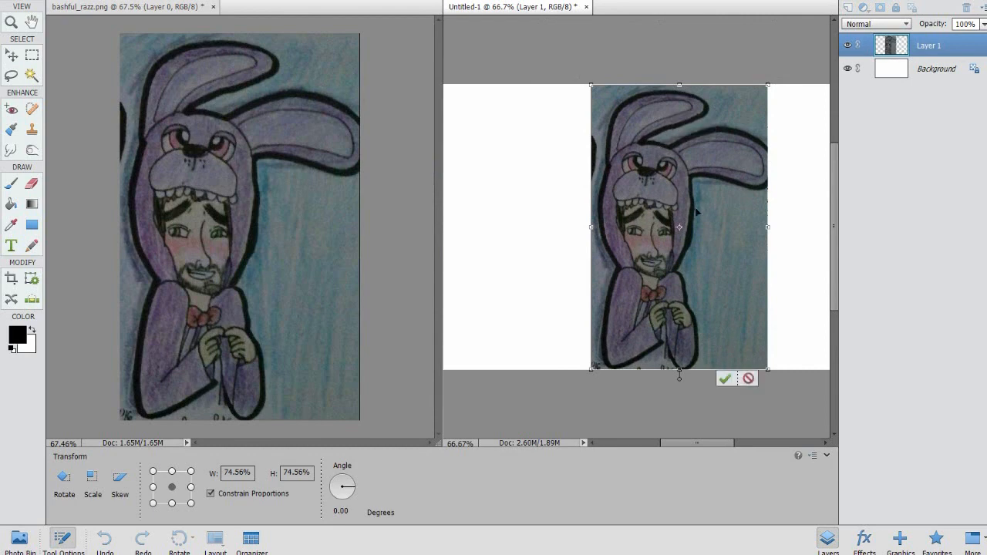
left_click(724, 378)
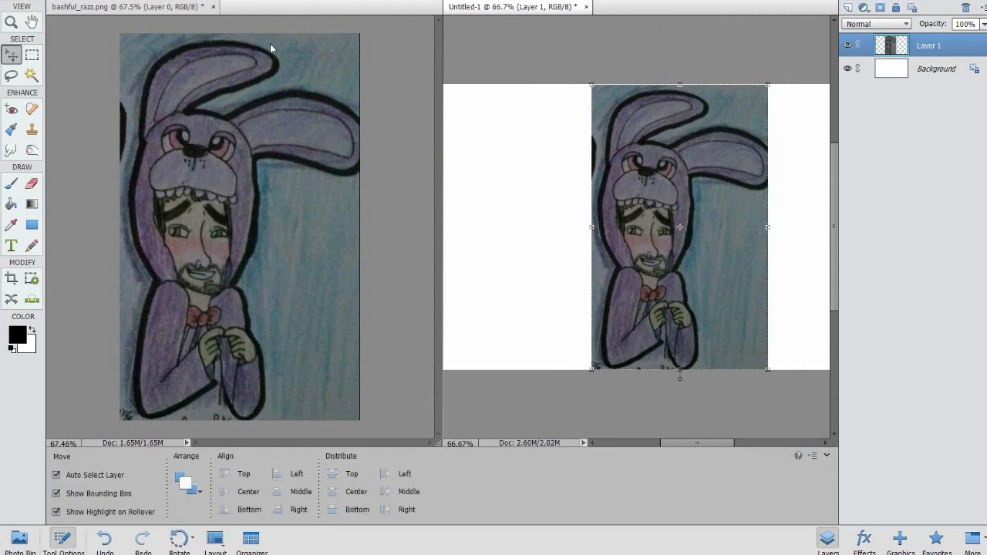
- Close the bashful_razz.png document and centre the drawing horizontally on the white canvas
left_click(213, 7)
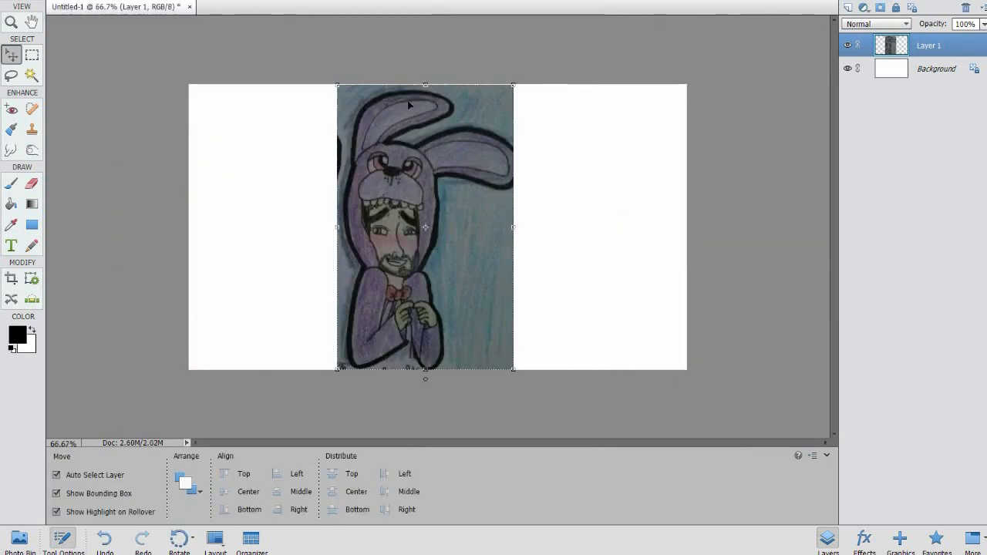
left_click_drag(456, 214, 468, 216)
- Add a new empty layer above the drawing and set up the Brush tool with the 3 px default brush
left_click(848, 7)
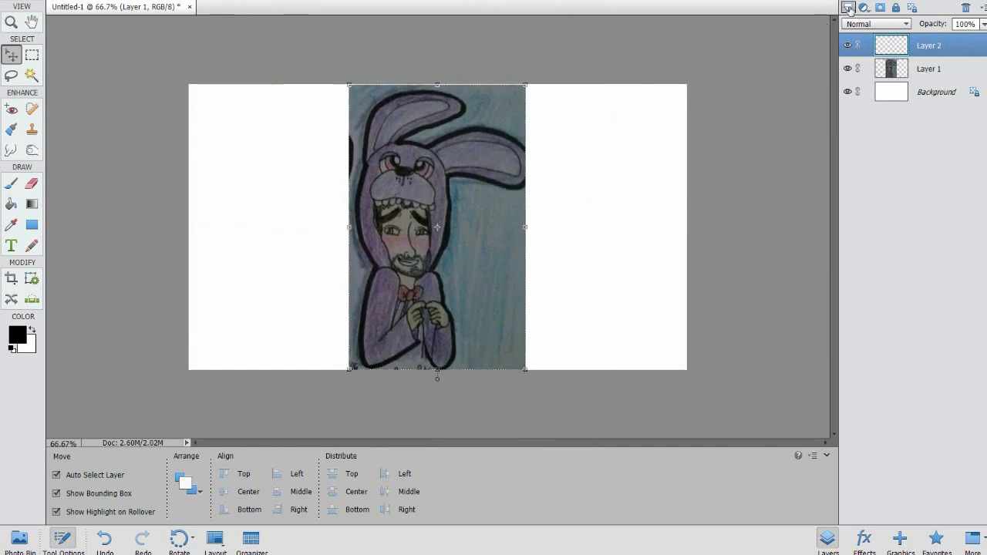
left_click(12, 183)
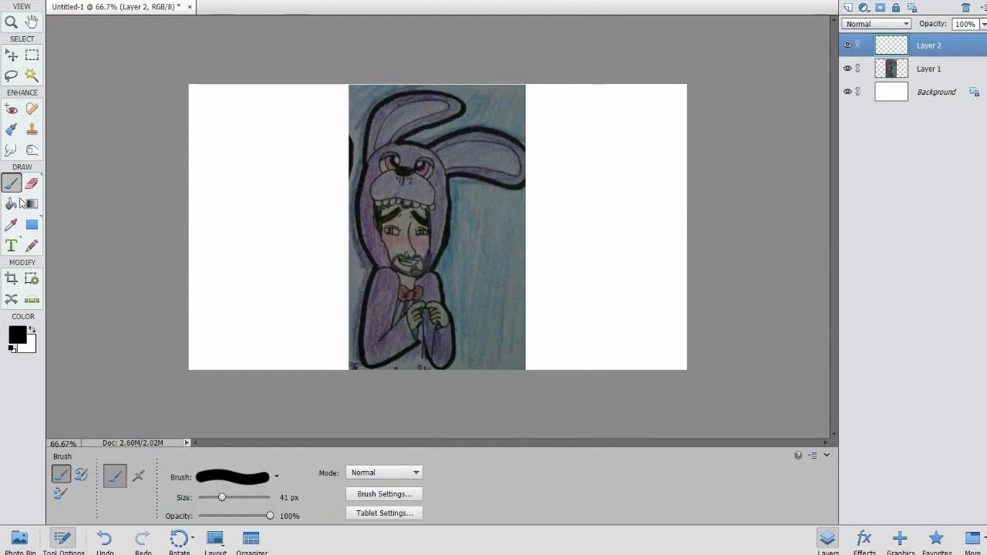
left_click(230, 478)
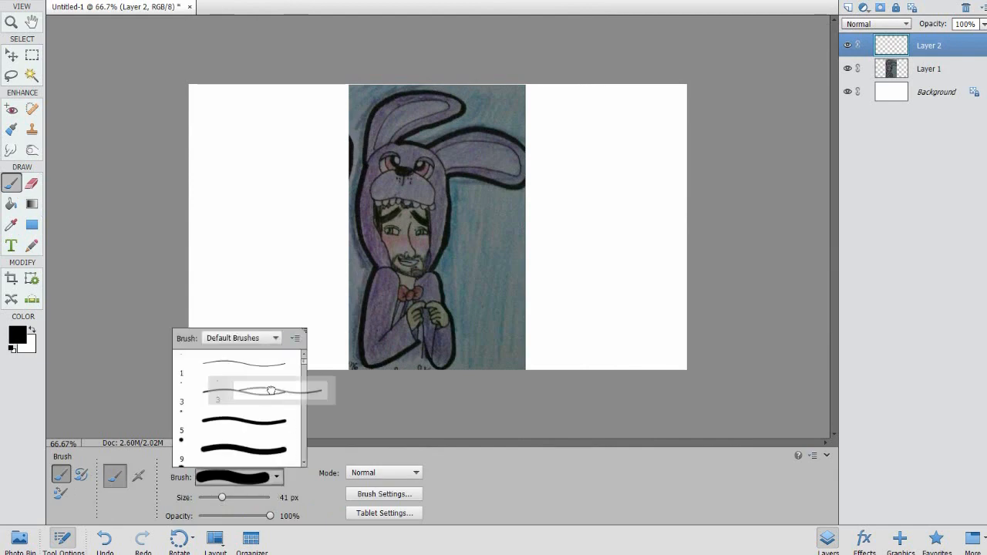
left_click(270, 391)
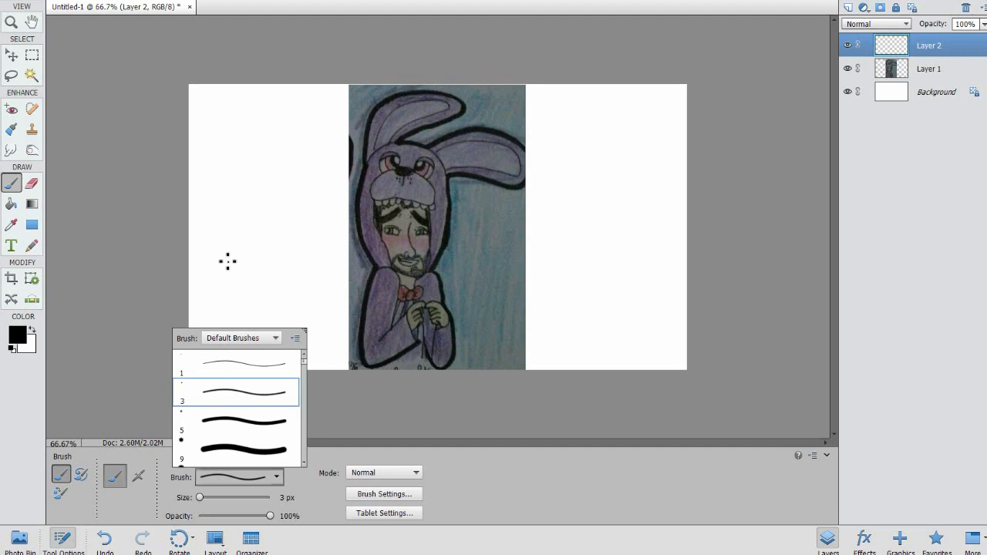
- Trace the man's nose in black, from the bridge down around the tip and nostril, on the new layer
key("ctrl+equal")
key("ctrl+equal")
key("ctrl+equal")
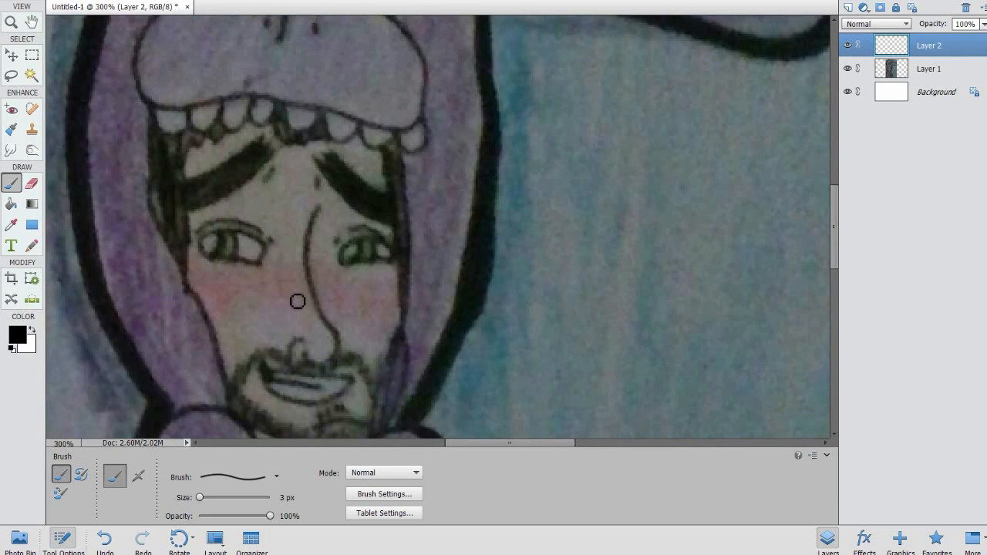
scroll(293, 295, "down", 1)
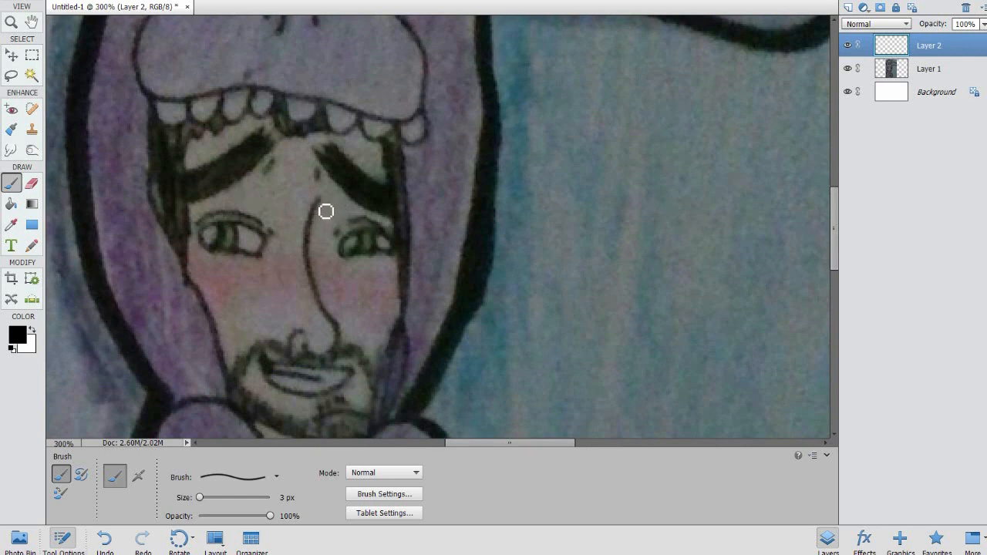
mouse_move(324, 204)
left_mouse_down()
mouse_move(314, 276)
mouse_move(347, 348)
mouse_move(330, 359)
left_mouse_up()
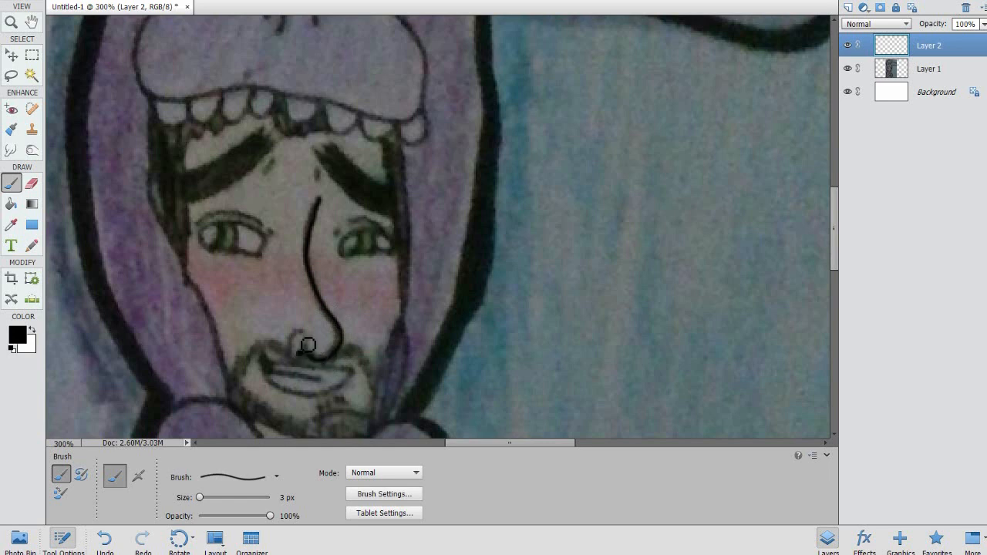
mouse_move(308, 341)
left_mouse_down()
mouse_move(295, 355)
mouse_move(304, 360)
left_mouse_up()
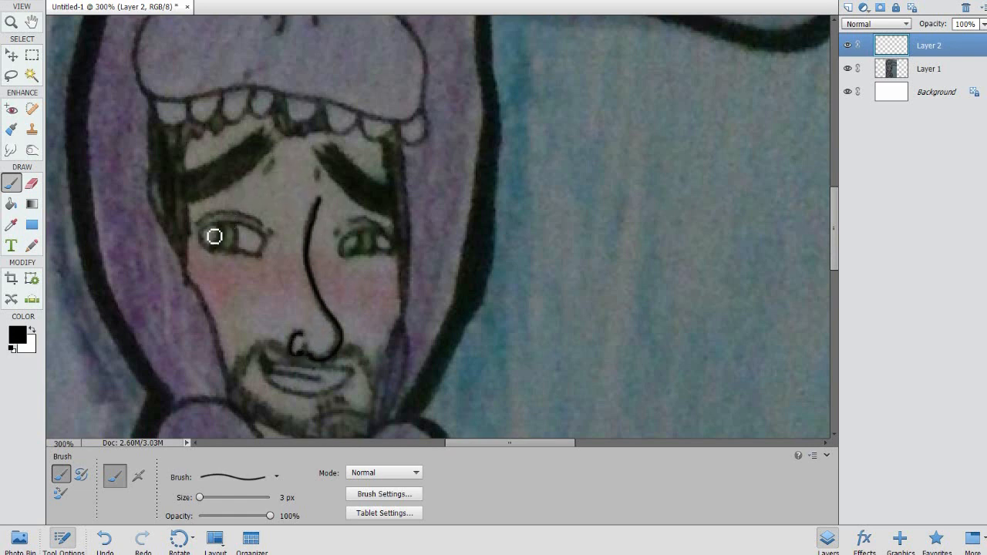
- Trace the outlines and upper lids of both of the man's eyes and the two small creases between his eyebrows
mouse_move(211, 235)
left_mouse_down()
mouse_move(236, 224)
mouse_move(266, 237)
mouse_move(240, 256)
mouse_move(209, 234)
mouse_move(210, 250)
mouse_move(231, 253)
mouse_move(266, 257)
mouse_move(269, 242)
left_mouse_up()
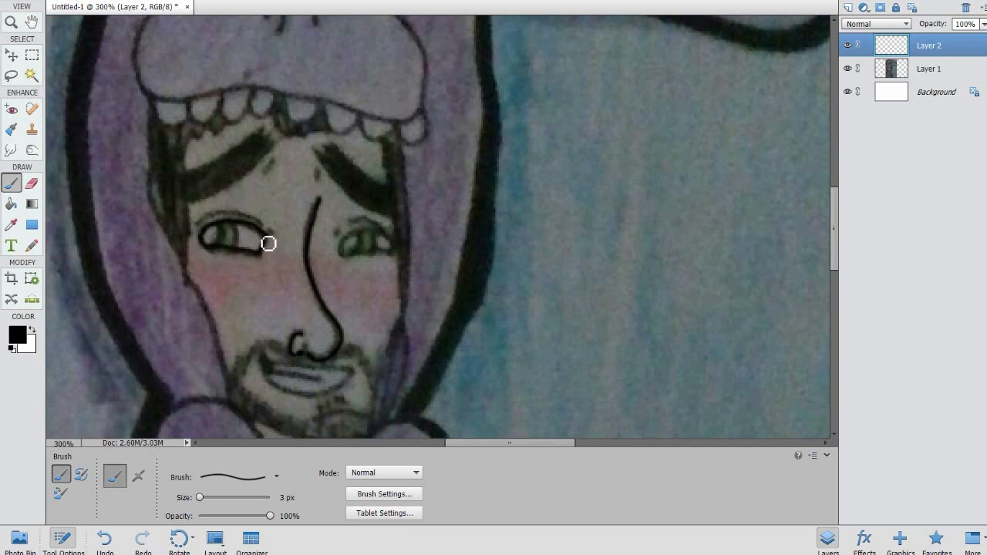
mouse_move(347, 251)
left_mouse_down()
mouse_move(360, 236)
mouse_move(393, 245)
mouse_move(370, 263)
left_mouse_up()
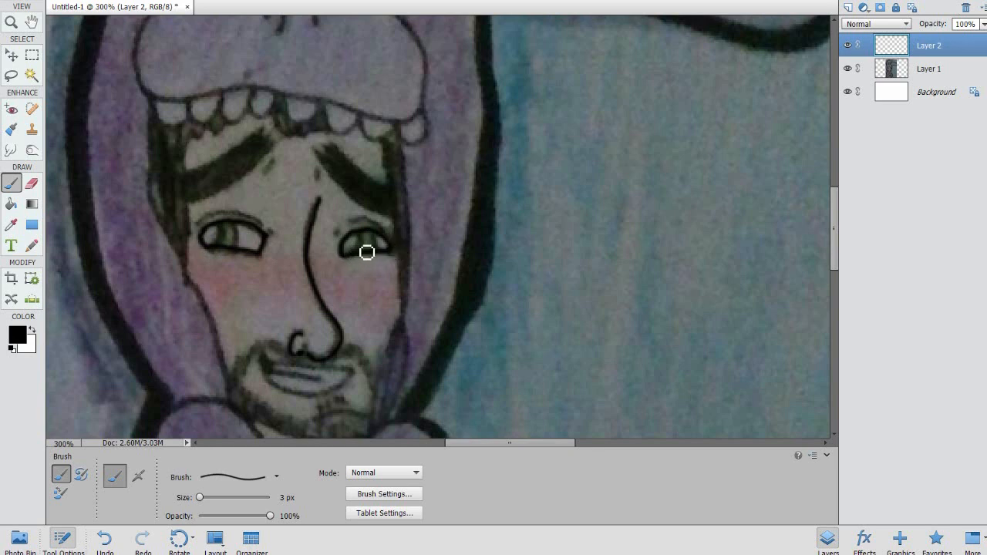
mouse_move(204, 233)
left_mouse_down()
mouse_move(224, 220)
mouse_move(267, 227)
left_mouse_up()
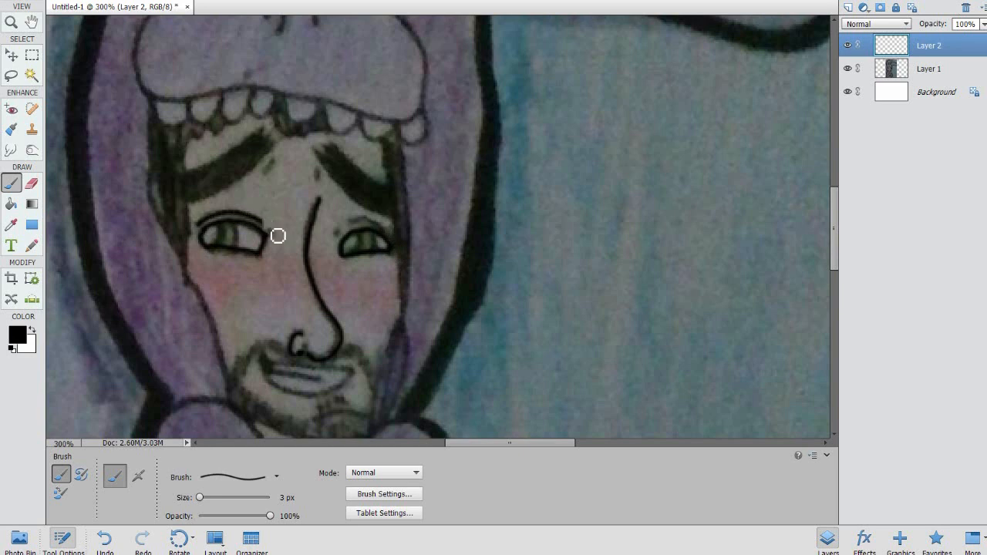
left_click(338, 234)
left_click_drag(344, 227, 395, 238)
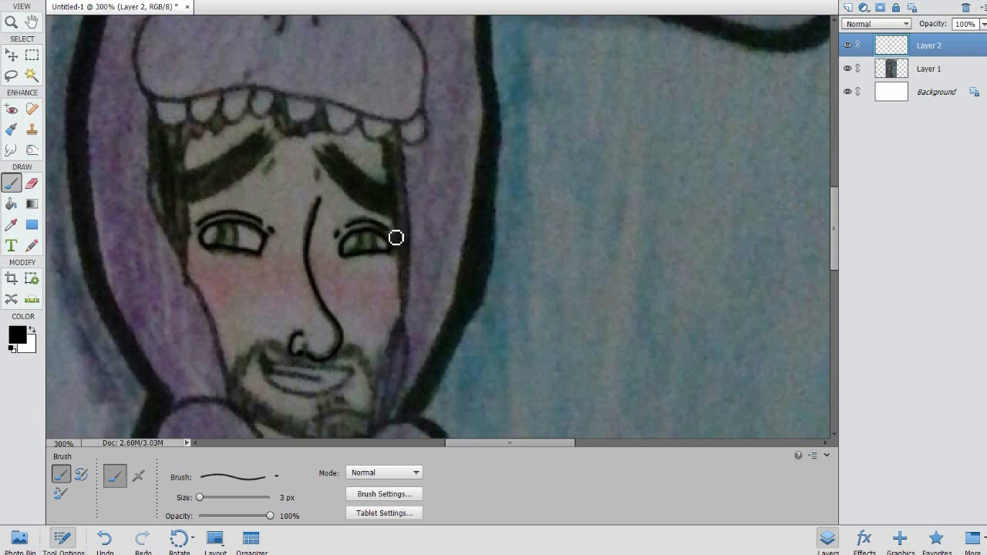
left_click_drag(271, 171, 268, 162)
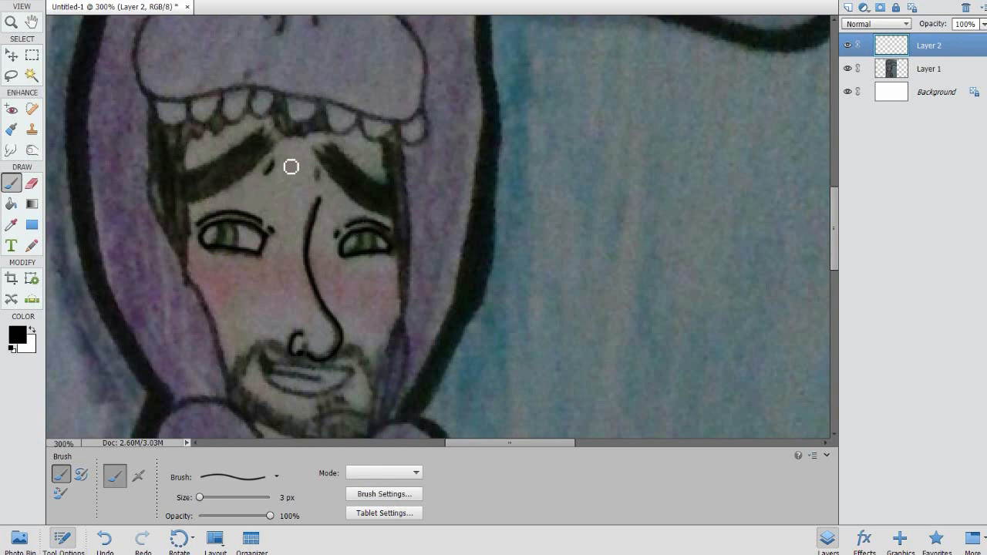
left_click_drag(315, 163, 320, 176)
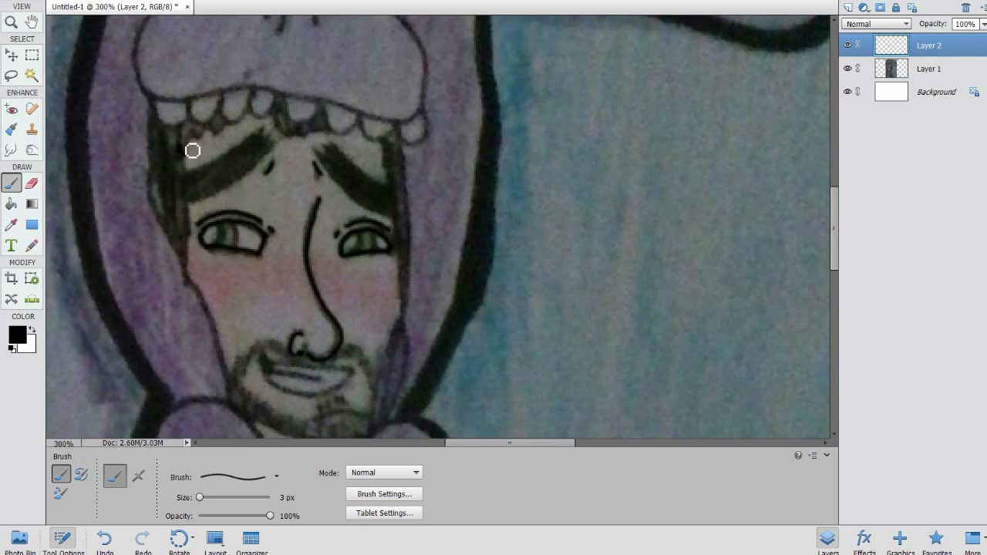
- Trace the jagged hairline and hair edge along the left of the man's face, plus the hood's row of teeth
left_click_drag(211, 132, 224, 122)
left_click_drag(190, 173, 193, 277)
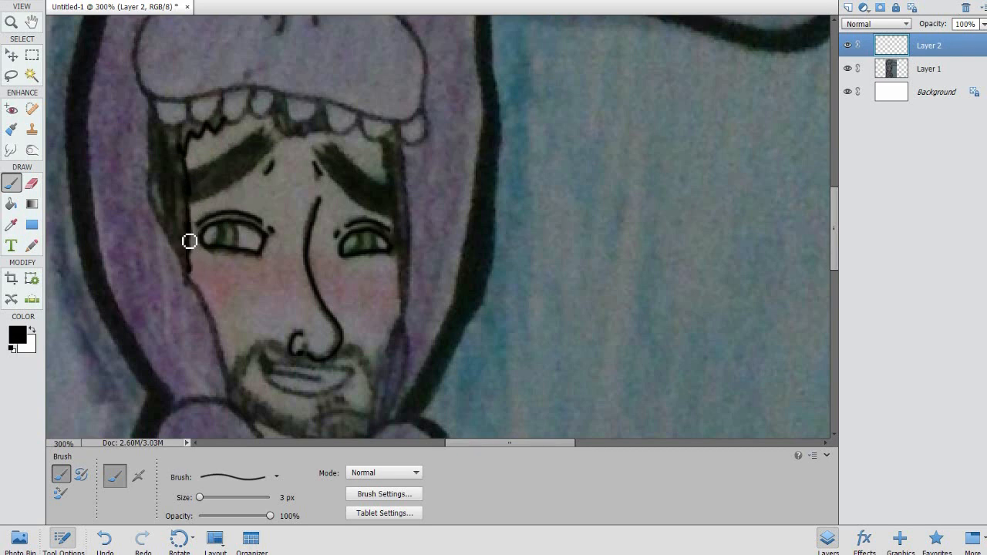
mouse_move(157, 114)
left_mouse_down()
mouse_move(159, 103)
mouse_move(181, 132)
mouse_move(194, 108)
mouse_move(193, 119)
mouse_move(216, 125)
mouse_move(226, 97)
mouse_move(228, 124)
mouse_move(252, 116)
mouse_move(257, 92)
mouse_move(272, 123)
mouse_move(284, 99)
mouse_move(293, 119)
mouse_move(310, 121)
mouse_move(323, 102)
mouse_move(346, 136)
mouse_move(364, 118)
mouse_move(368, 139)
mouse_move(398, 130)
mouse_move(401, 146)
mouse_move(427, 146)
mouse_move(428, 117)
left_mouse_up()
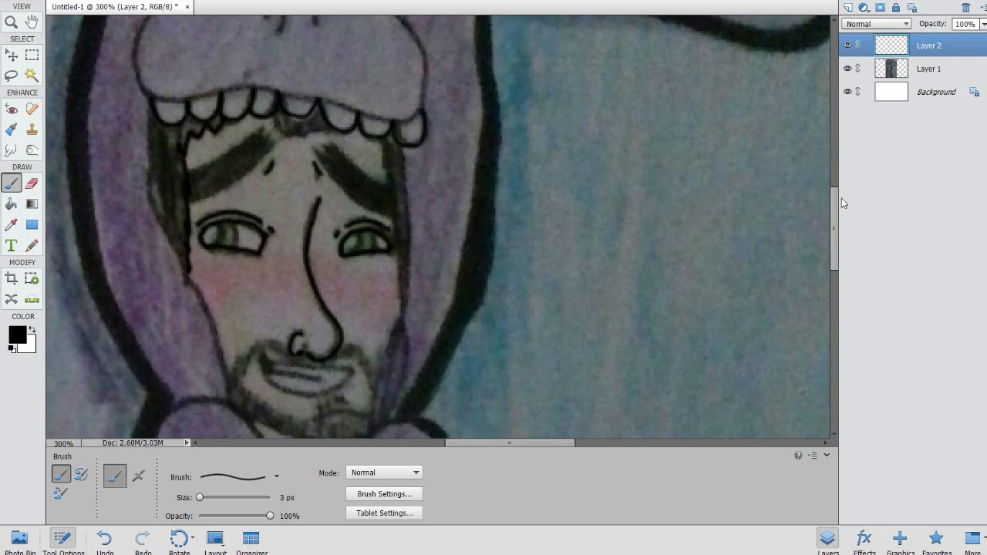
- Outline the bunny hood's oval nose and trace the short vertical line beneath it
left_click_drag(835, 200, 835, 163)
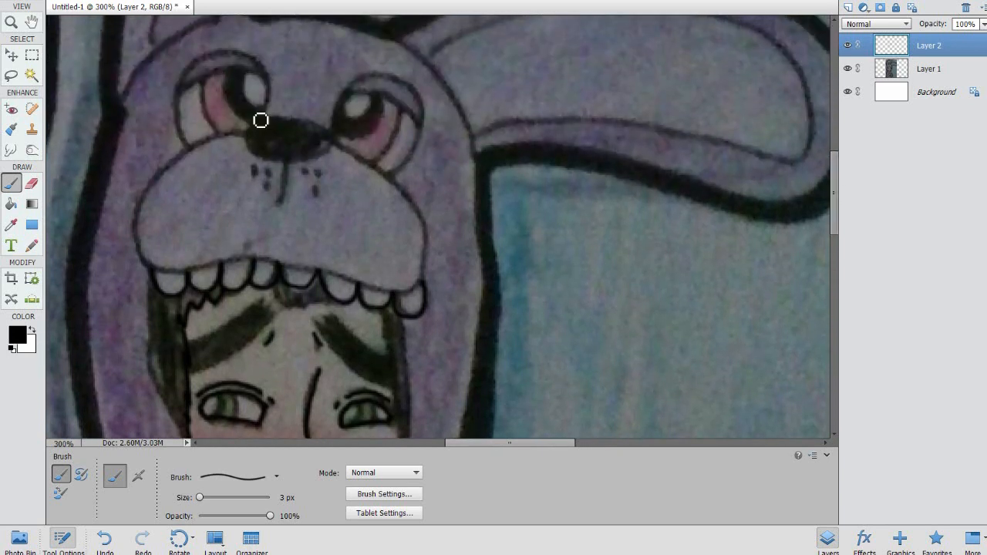
mouse_move(263, 128)
left_mouse_down()
mouse_move(254, 146)
mouse_move(269, 165)
mouse_move(326, 155)
mouse_move(332, 139)
mouse_move(316, 126)
mouse_move(273, 122)
left_mouse_up()
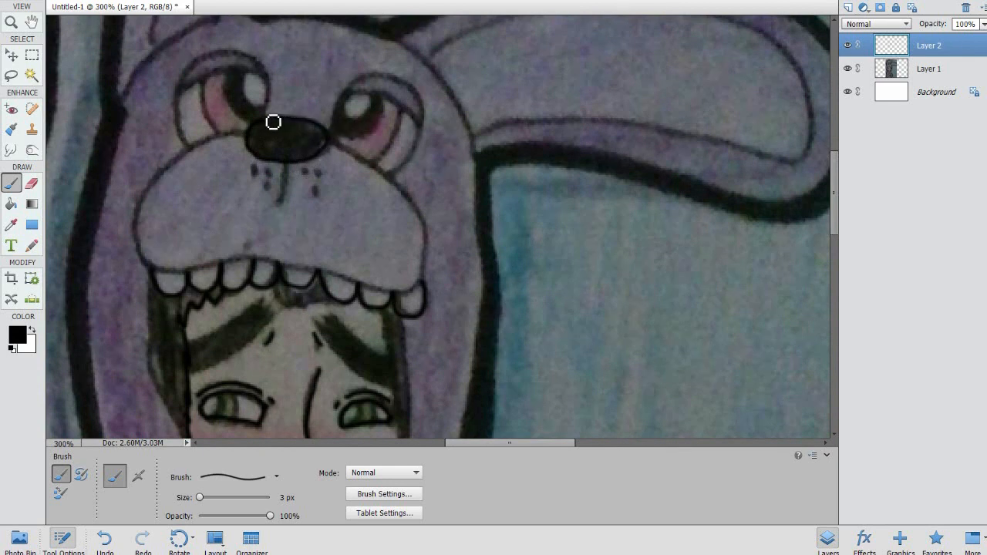
left_click_drag(287, 166, 285, 193)
- Use the 5 px brush to dot the whisker spots on both sides of the line below the bunny's nose
left_click(235, 477)
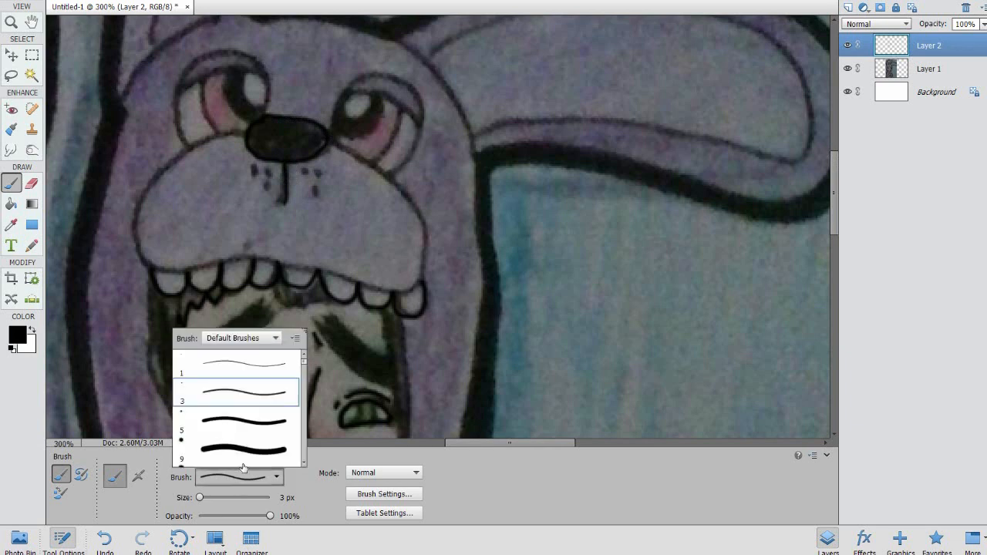
left_click(240, 424)
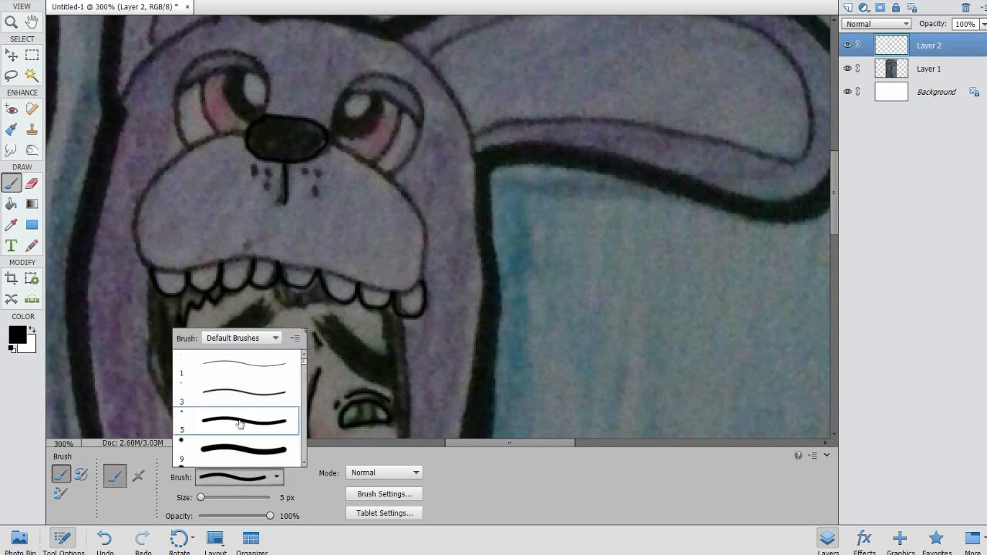
left_click(256, 170)
left_click(269, 173)
left_click(262, 186)
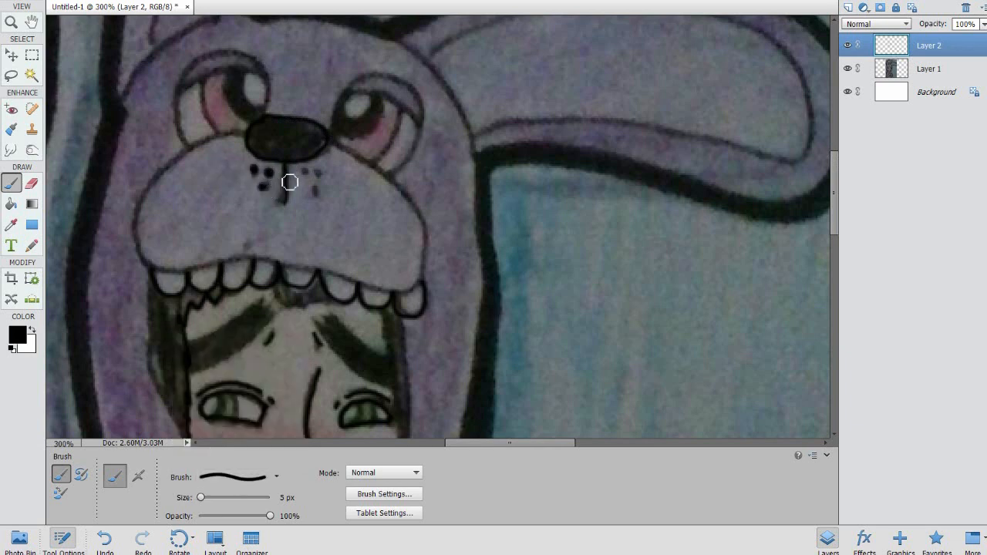
left_click(305, 170)
left_click(321, 171)
- Trace the bunny hood's muzzle outline from its nose around to the row of teeth using the 3 px brush
left_click(213, 478)
left_click(247, 390)
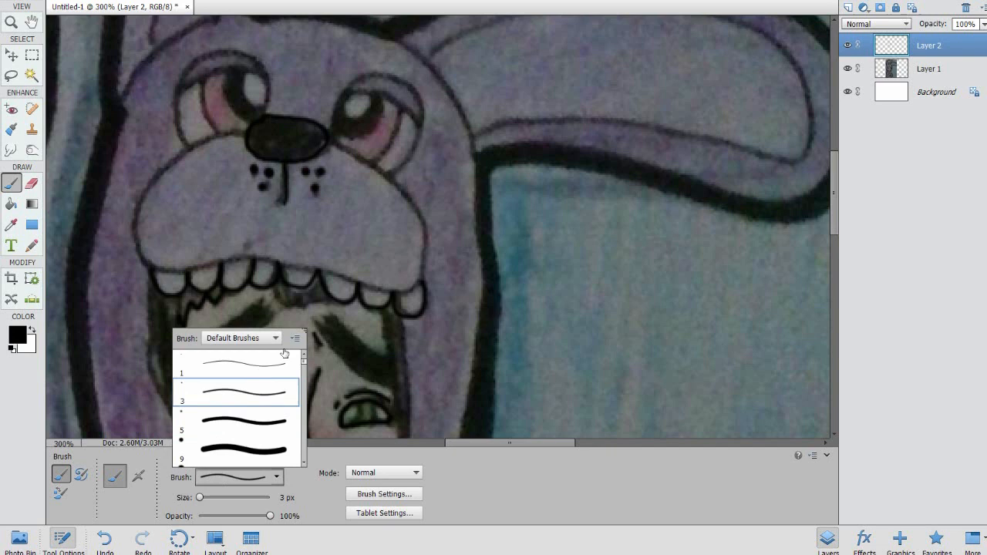
left_click(244, 141)
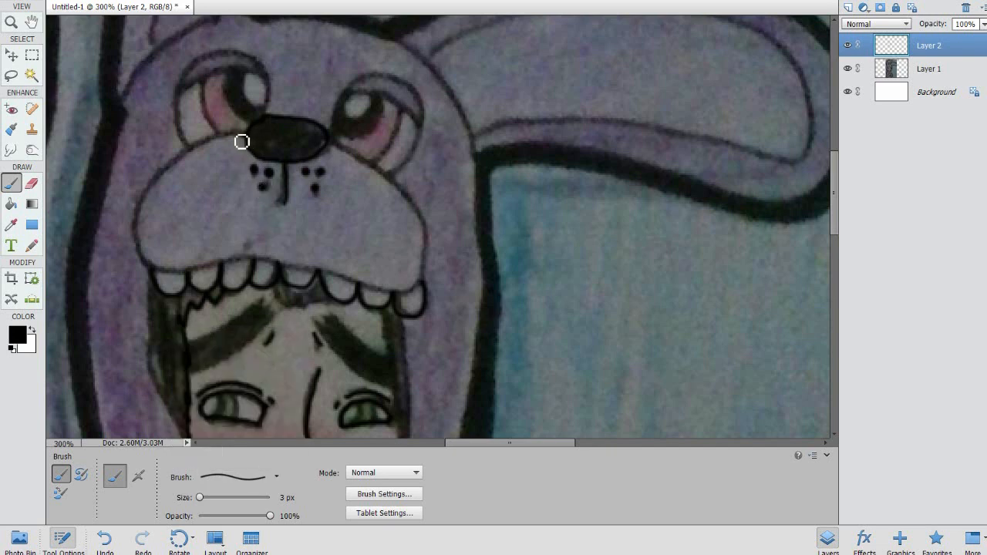
mouse_move(219, 145)
left_mouse_down()
mouse_move(187, 162)
mouse_move(141, 221)
mouse_move(144, 263)
mouse_move(165, 275)
mouse_move(212, 275)
left_mouse_up()
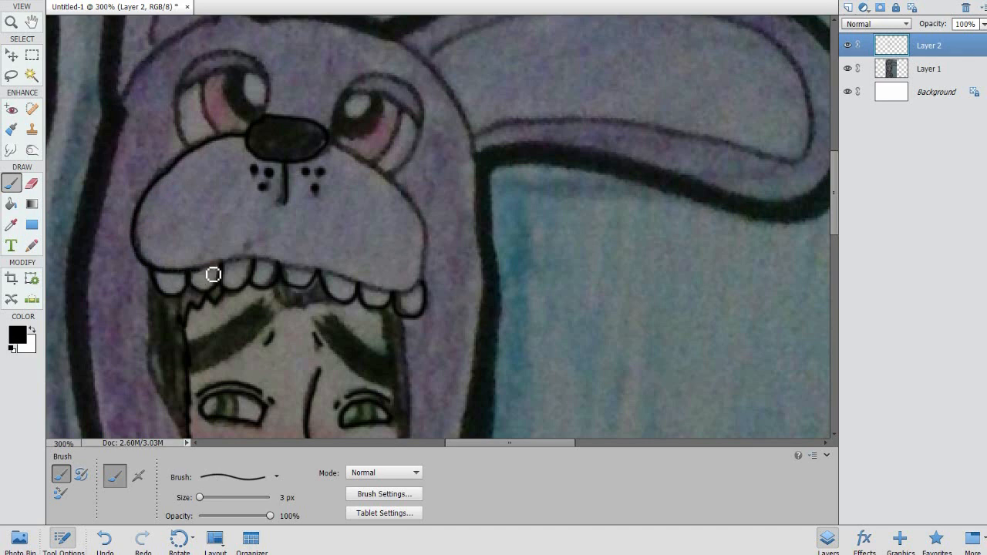
mouse_move(284, 269)
left_mouse_down()
mouse_move(364, 293)
mouse_move(411, 293)
mouse_move(434, 259)
left_mouse_up()
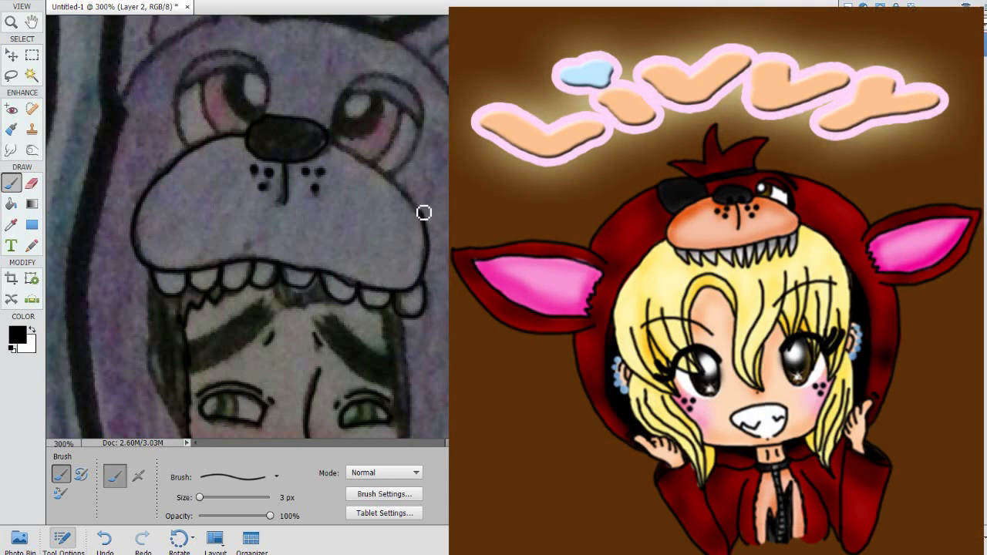
left_click_drag(393, 186, 350, 157)
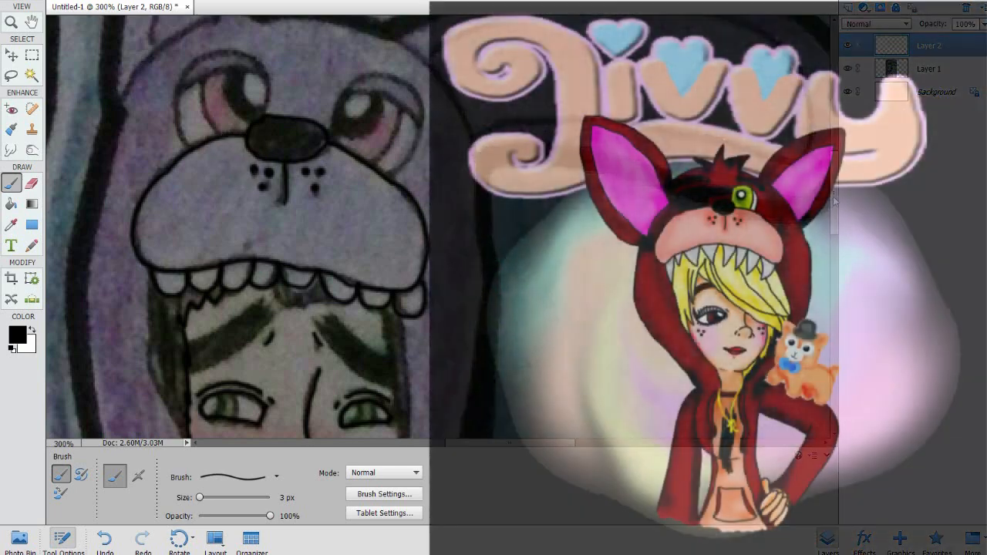
- Outline both of the bunny hood's eyes and trace the curved lower edges of their upper lids
left_click_drag(834, 203, 834, 178)
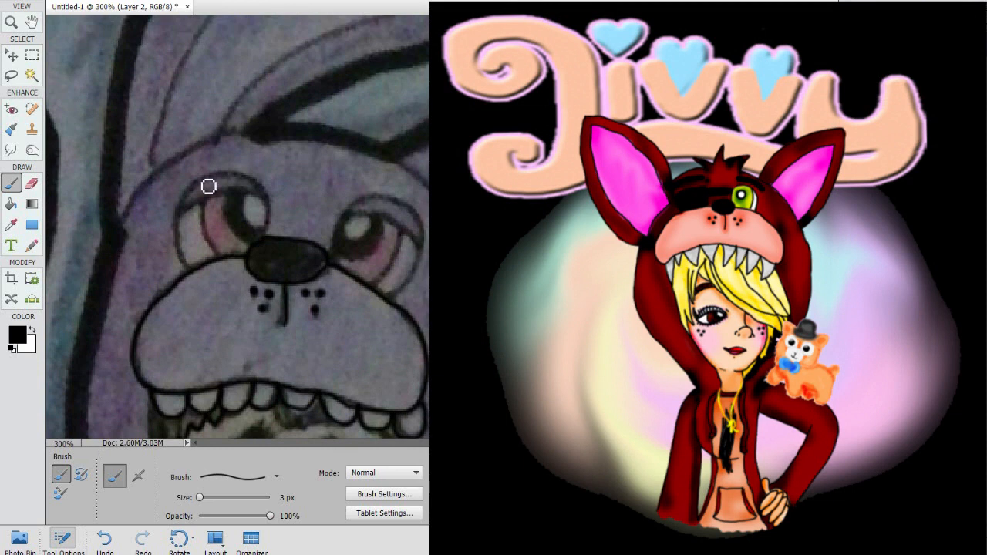
mouse_move(184, 261)
left_mouse_down()
mouse_move(182, 204)
mouse_move(207, 182)
mouse_move(260, 182)
mouse_move(272, 191)
mouse_move(277, 224)
left_mouse_up()
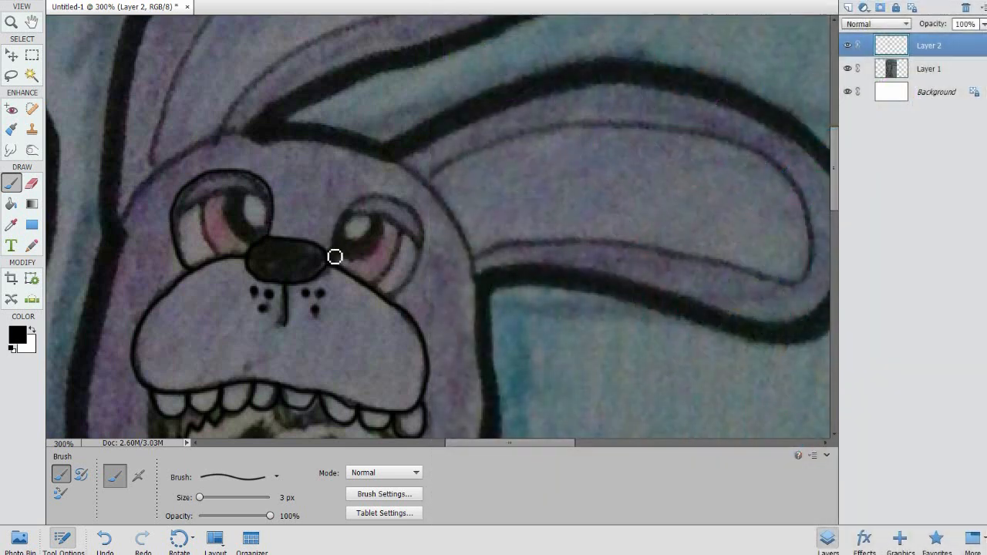
mouse_move(335, 256)
left_mouse_down()
mouse_move(337, 224)
mouse_move(372, 201)
mouse_move(414, 207)
mouse_move(428, 231)
mouse_move(416, 284)
mouse_move(395, 302)
left_mouse_up()
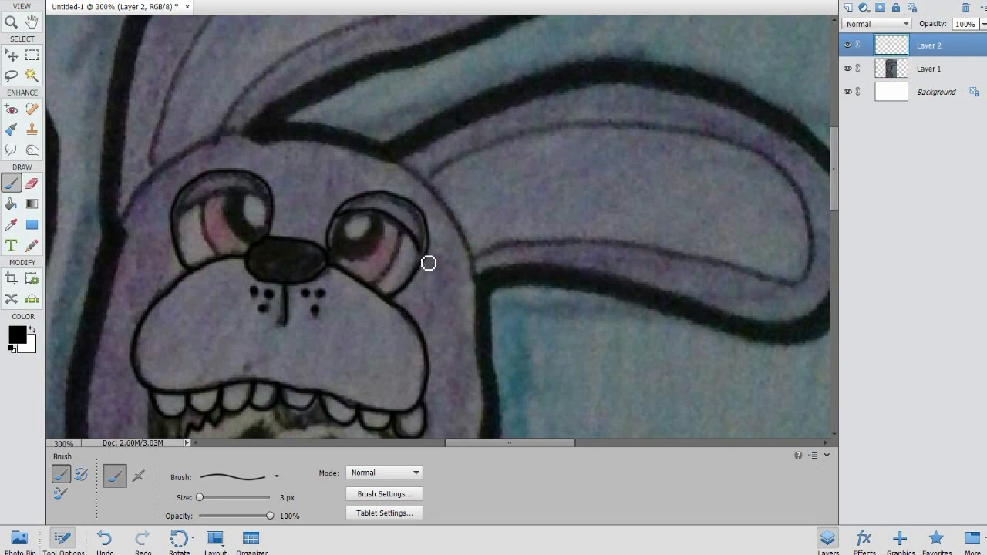
mouse_move(188, 220)
left_mouse_down()
mouse_move(240, 197)
mouse_move(275, 212)
left_mouse_up()
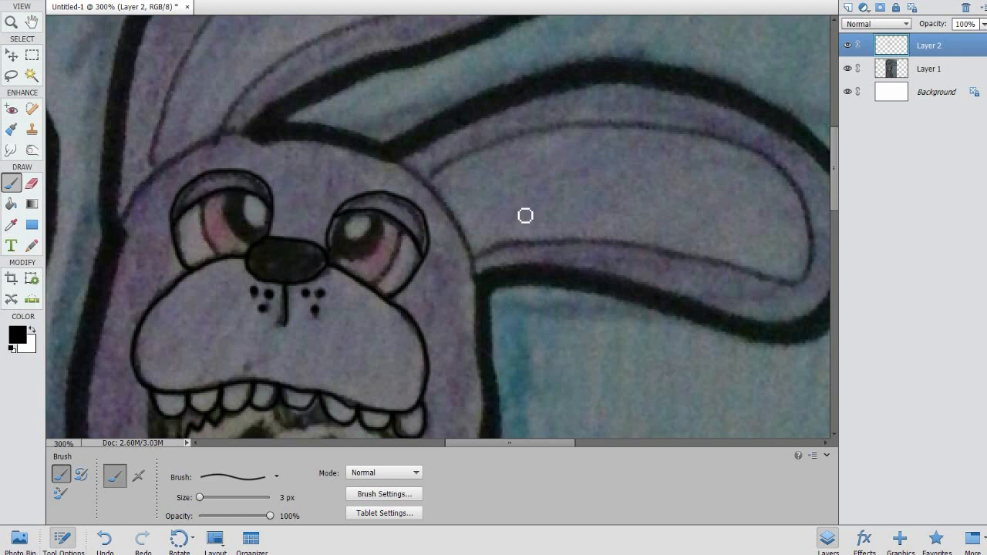
- Trace the jagged fringe beneath the hood's teeth and the inner hair edge along the right of the man's face
left_click_drag(831, 198, 832, 274)
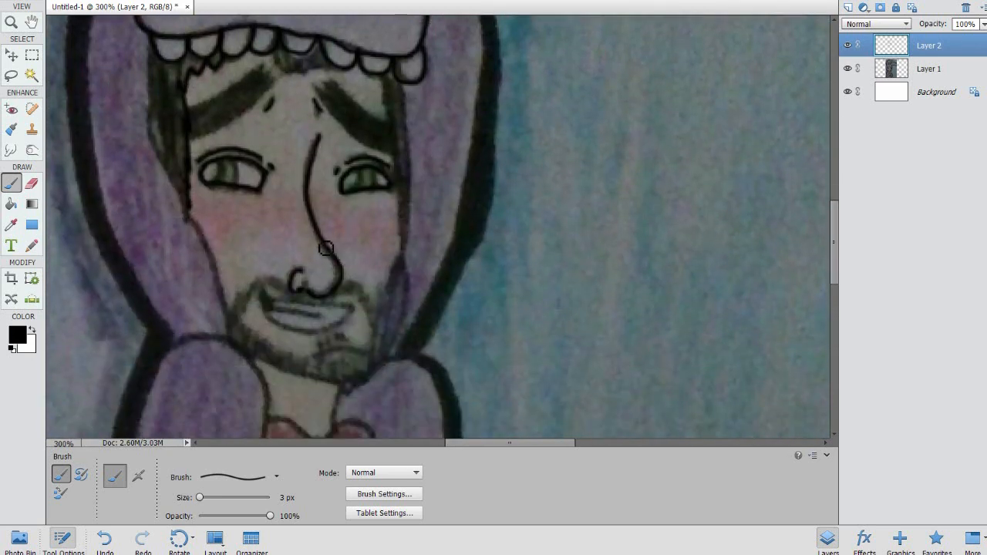
mouse_move(279, 56)
left_mouse_down()
mouse_move(294, 71)
mouse_move(371, 72)
mouse_move(393, 108)
mouse_move(398, 150)
left_mouse_up()
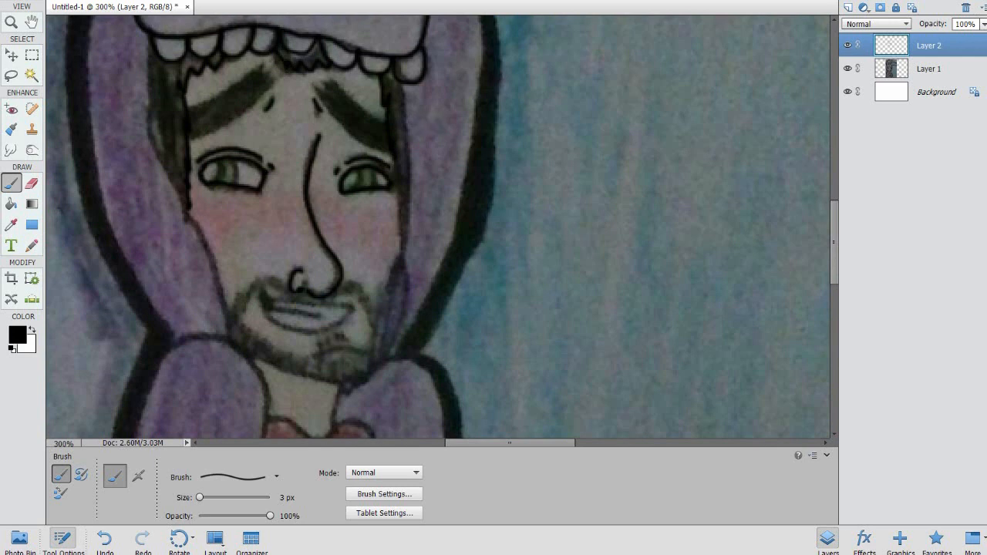
- Set the opacity of Layer 1 to 50%
left_click(919, 69)
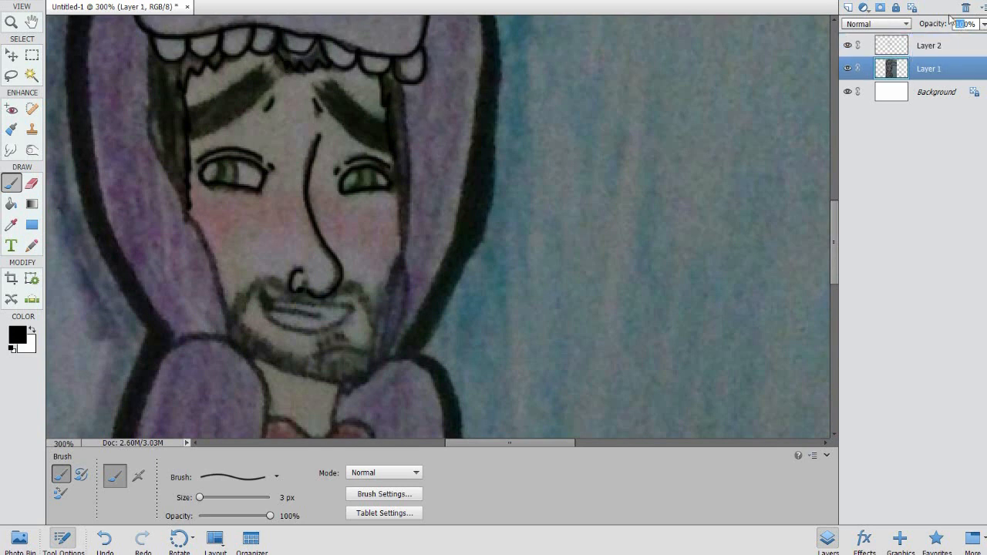
type("50")
key("Return")
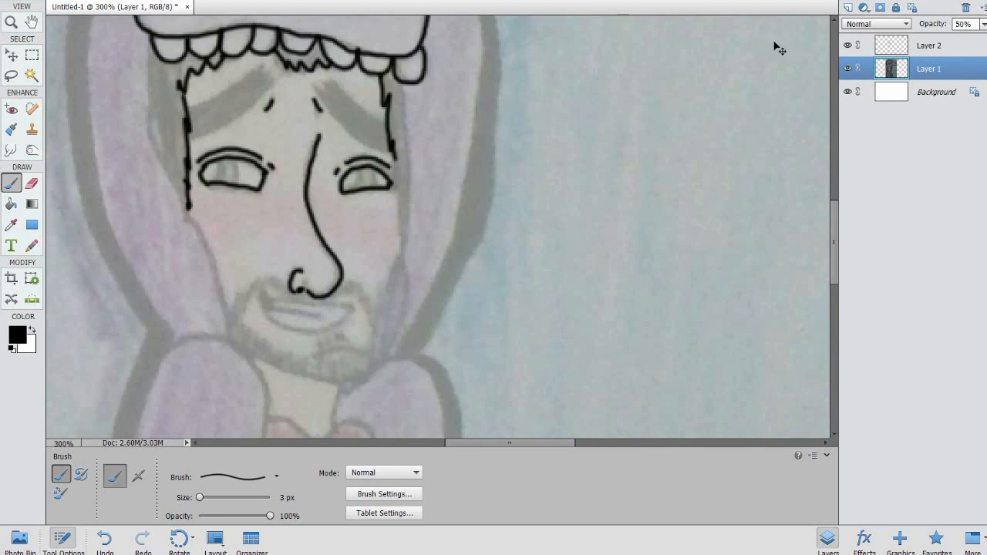
- Return to Layer 2, undo the last brush stroke, and trace the remaining hair edges on both sides of the man's face
key("ctrl+z")
left_click(885, 53)
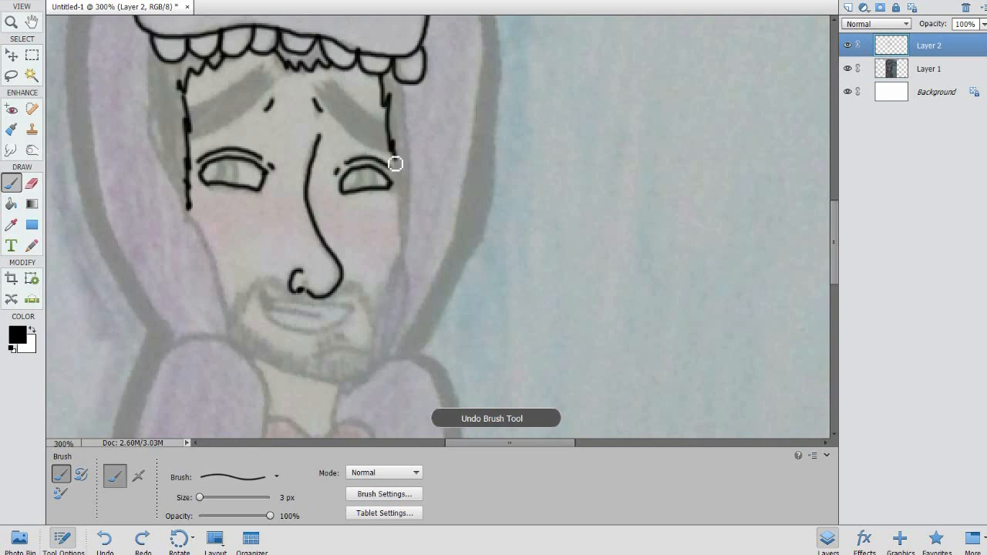
left_click_drag(396, 163, 406, 256)
mouse_move(408, 90)
left_mouse_down()
mouse_move(415, 190)
mouse_move(403, 251)
left_mouse_up()
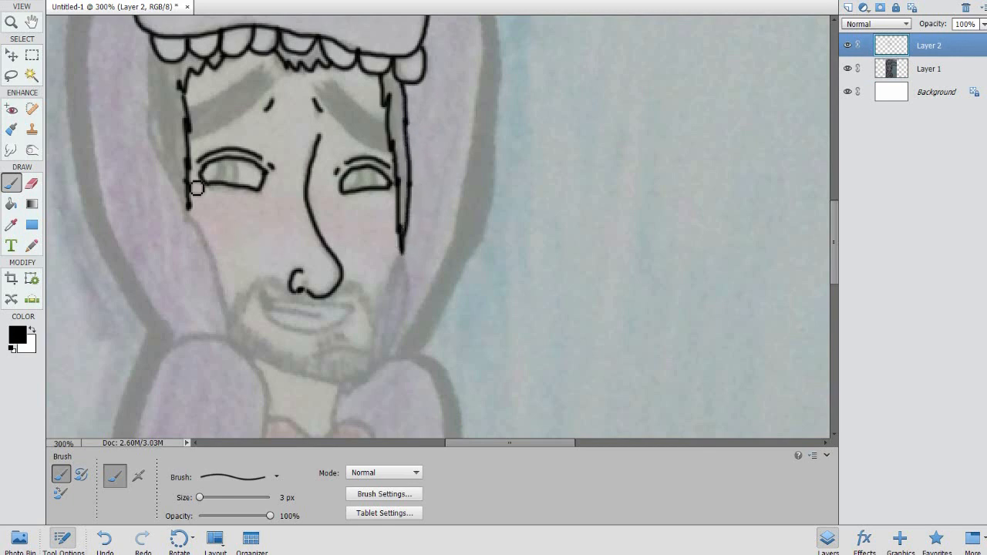
mouse_move(155, 52)
left_mouse_down()
mouse_move(164, 137)
mouse_move(206, 240)
left_mouse_up()
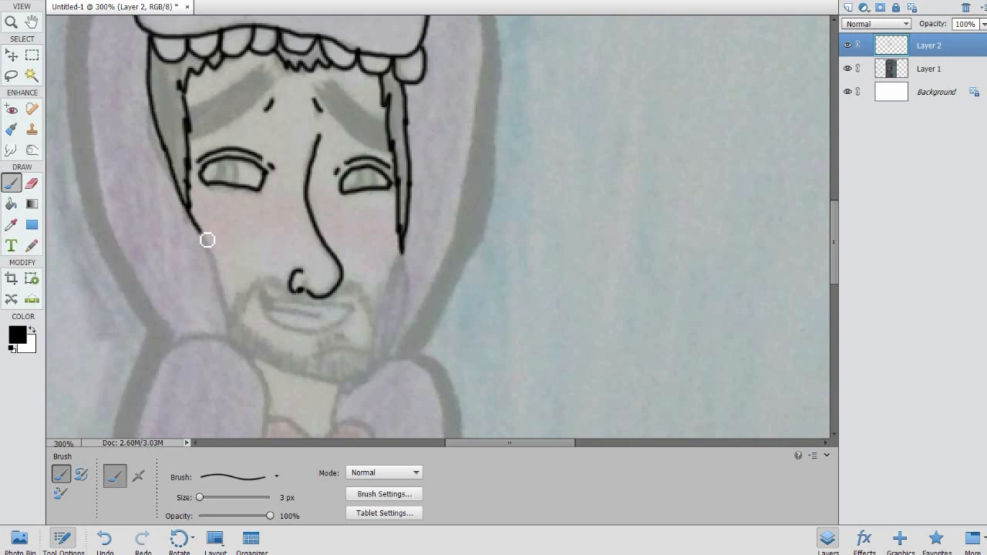
- Trace the man's left-hand cheek edge, the narrow pointed fold beside the opposite cheek, and the jawline connecting them
left_click_drag(215, 248, 239, 319)
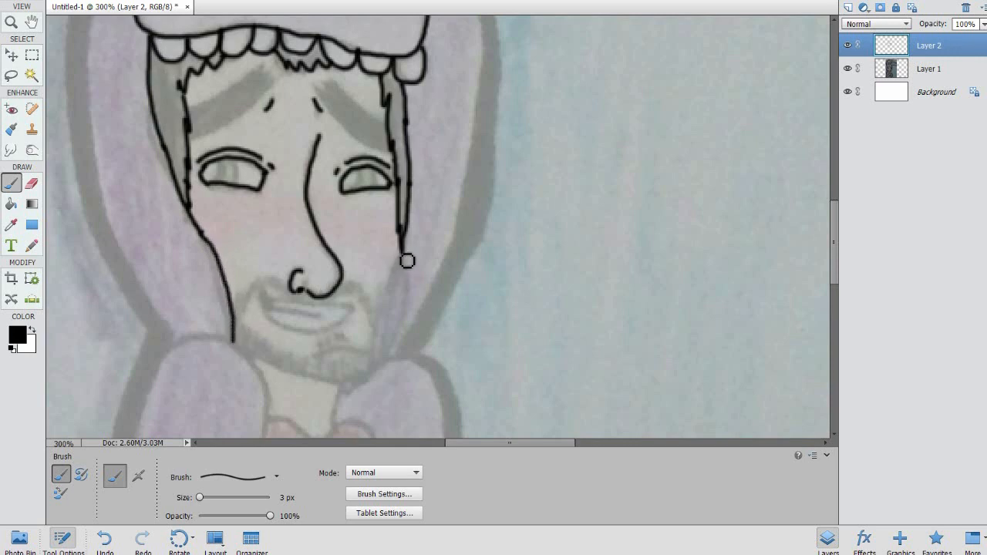
mouse_move(402, 272)
left_mouse_down()
mouse_move(383, 313)
mouse_move(380, 370)
left_mouse_up()
mouse_move(403, 263)
left_mouse_down()
mouse_move(403, 315)
mouse_move(381, 370)
mouse_move(375, 365)
left_mouse_up()
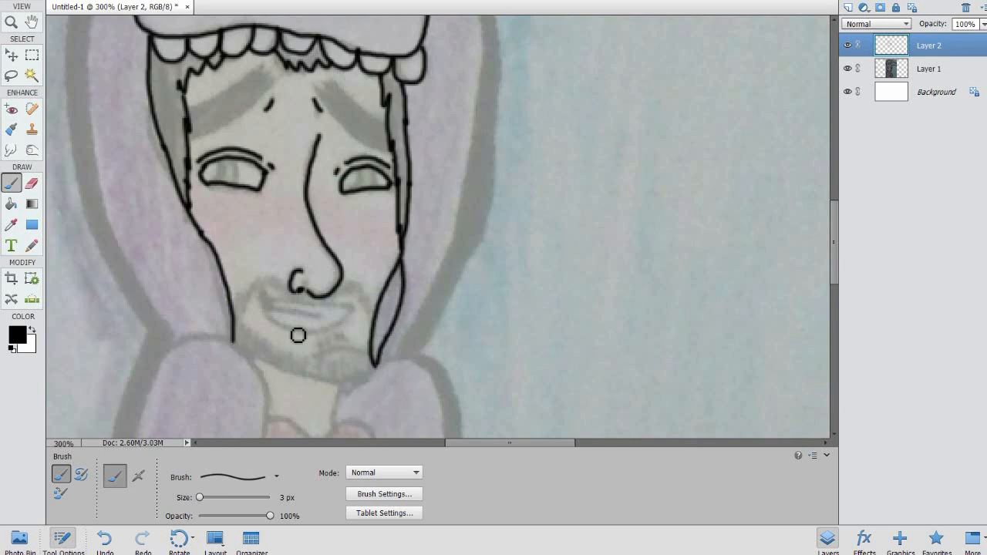
mouse_move(252, 359)
left_mouse_down()
mouse_move(344, 394)
mouse_move(370, 381)
mouse_move(379, 340)
left_mouse_up()
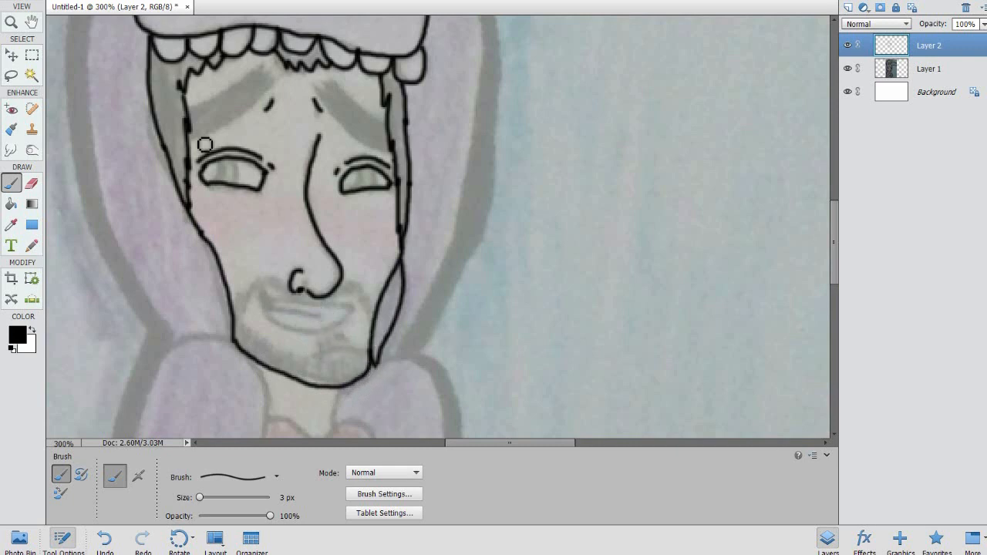
- Try outlining the man's left-hand eyebrow and undo the stroke
left_click_drag(188, 108, 267, 73)
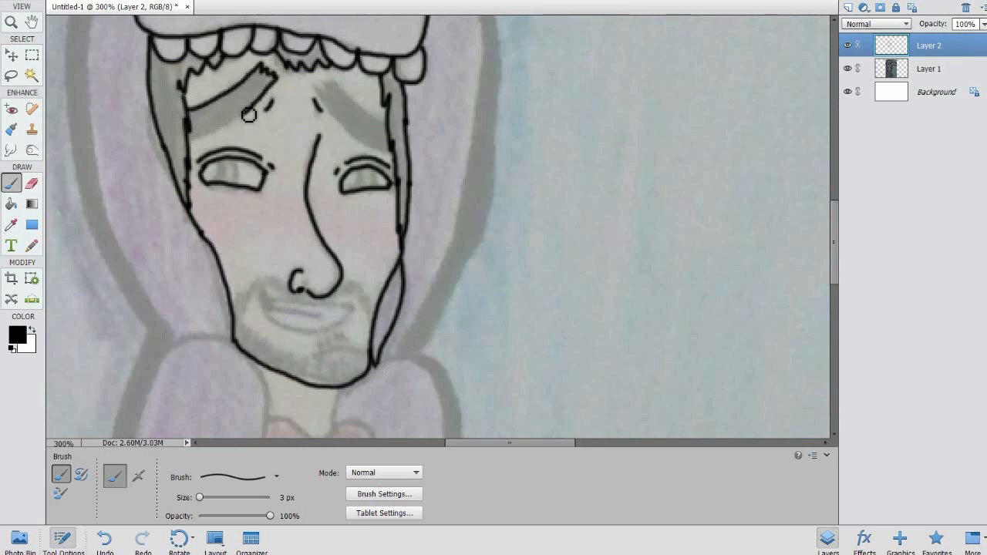
key("ctrl+z")
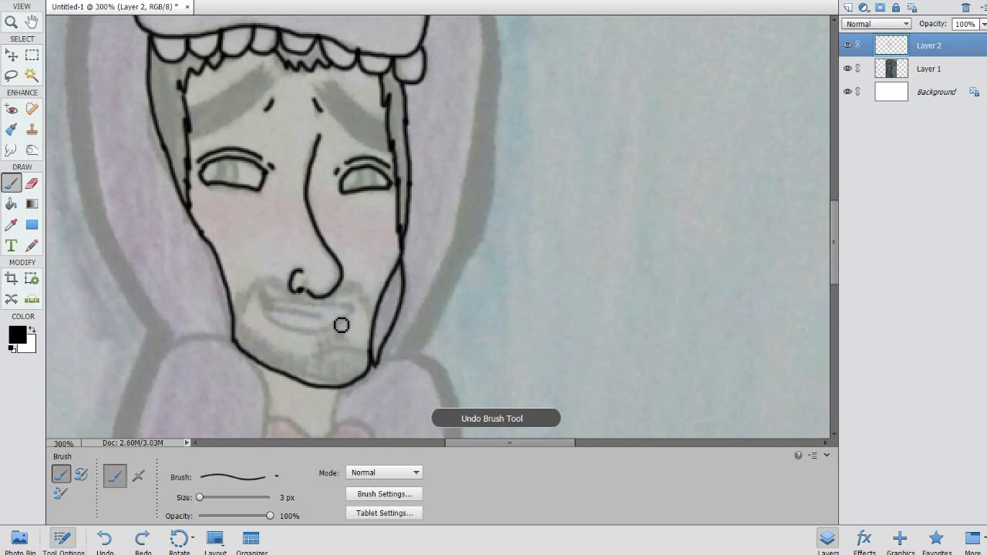
- Trace the man's smiling mouth with its dark corner and inner teeth line, plus the short curved crease on his chin
left_click_drag(270, 298, 355, 304)
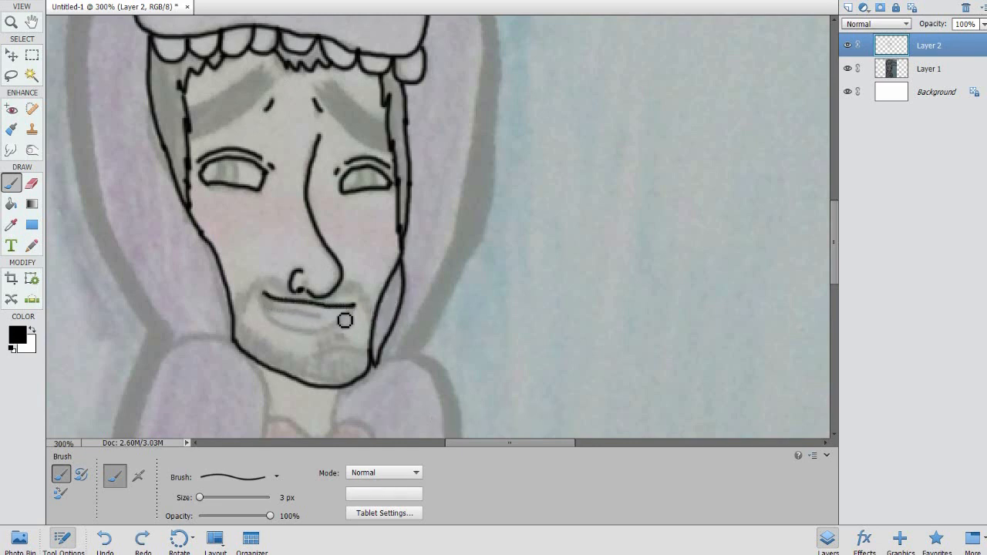
mouse_move(266, 300)
left_mouse_down()
mouse_move(284, 330)
mouse_move(313, 335)
mouse_move(342, 332)
mouse_move(356, 305)
left_mouse_up()
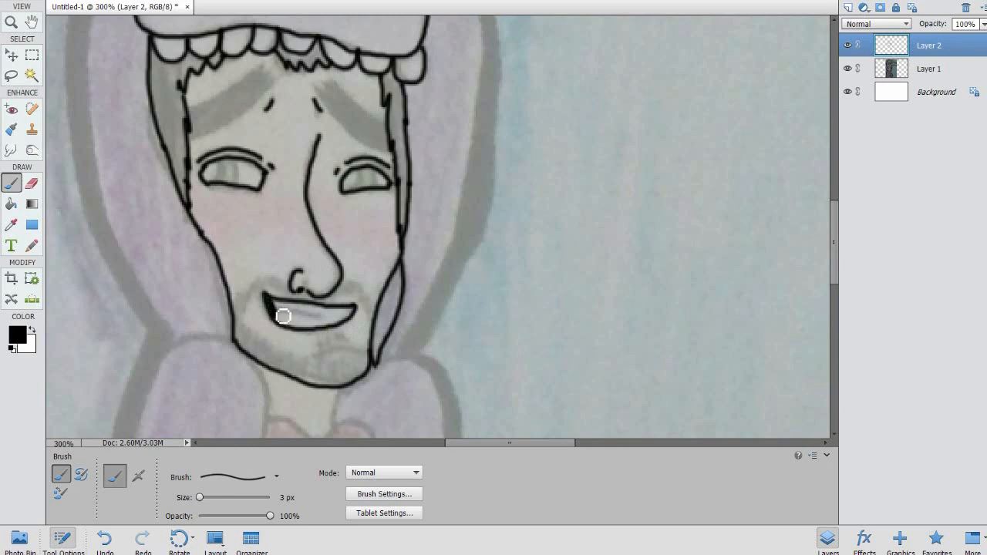
left_click_drag(291, 317, 344, 314)
left_click_drag(307, 353, 360, 357)
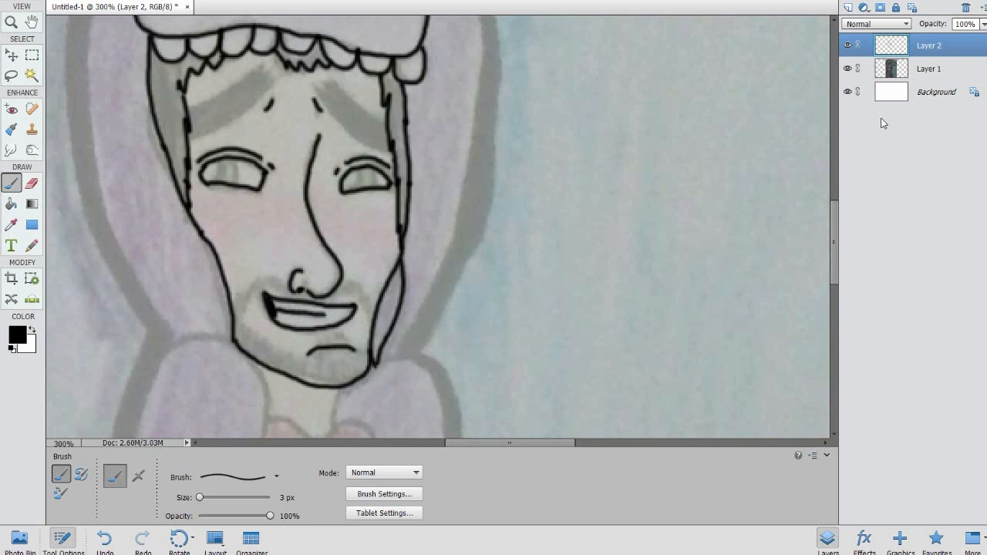
- Trace the left-hand shoulder and sleeve, the forearm and cuff edges, and the outline of the hand's raised index finger
left_click_drag(834, 221, 833, 259)
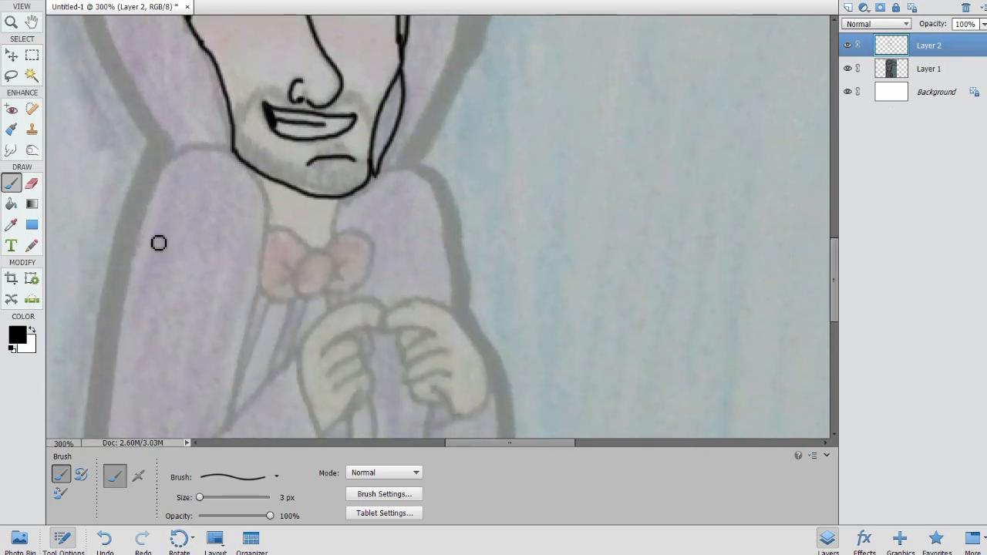
key("ctrl+minus")
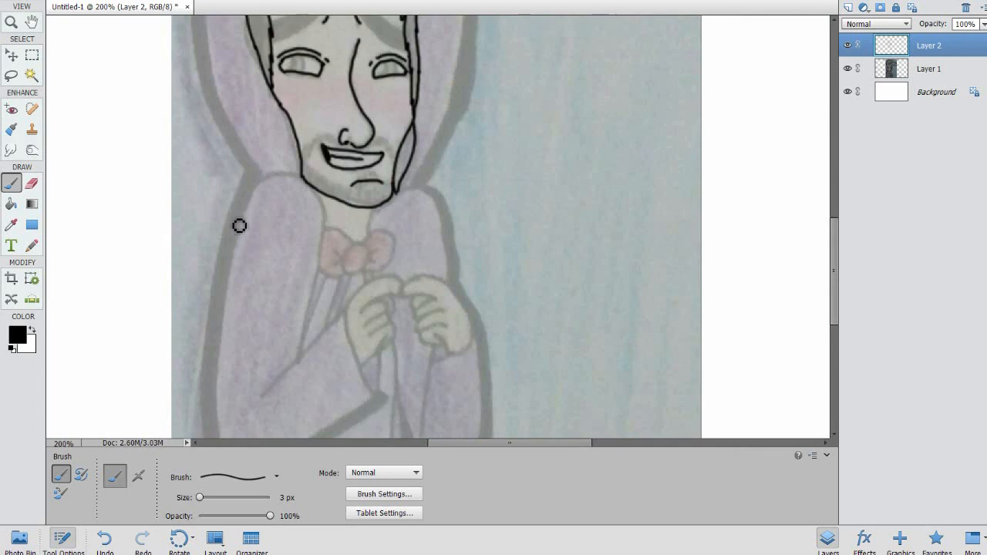
mouse_move(221, 243)
left_mouse_down()
mouse_move(269, 185)
mouse_move(314, 189)
mouse_move(328, 221)
mouse_move(310, 343)
left_mouse_up()
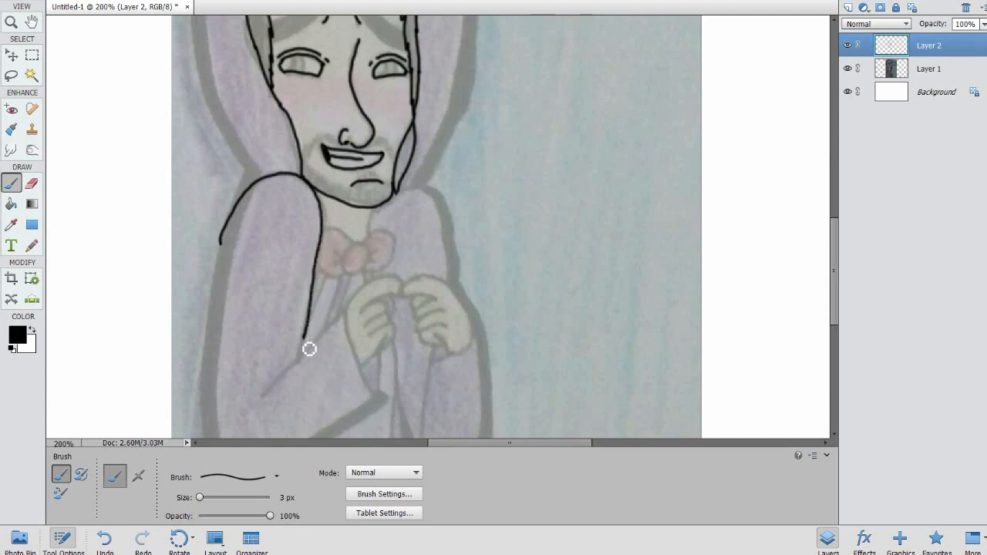
mouse_move(255, 400)
left_mouse_down()
mouse_move(350, 317)
mouse_move(385, 406)
left_mouse_up()
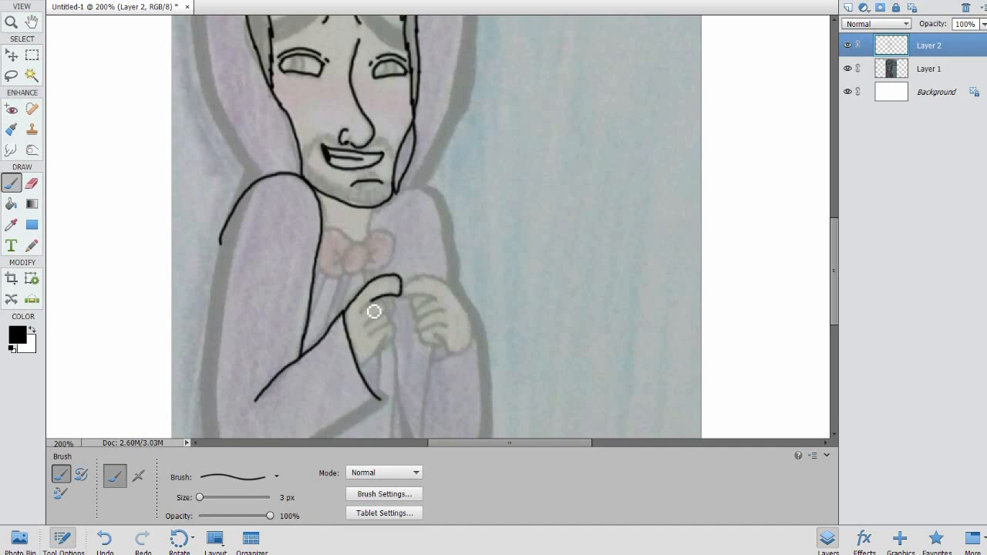
- Trace the curled fingers and lower edge of the left-hand hand, undoing stray strokes
left_click_drag(356, 317, 371, 305)
left_click_drag(362, 325, 382, 323)
key("ctrl+z")
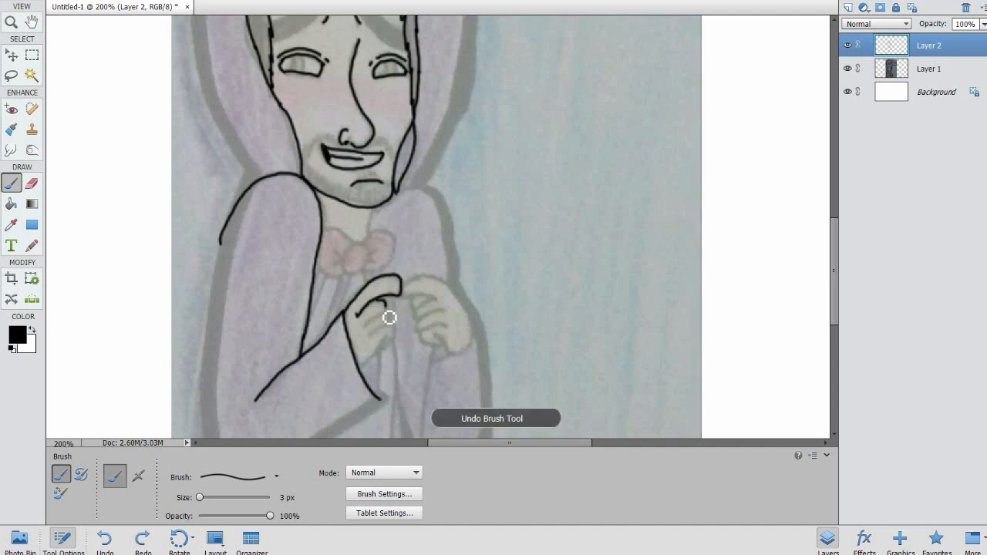
left_click_drag(366, 325, 388, 318)
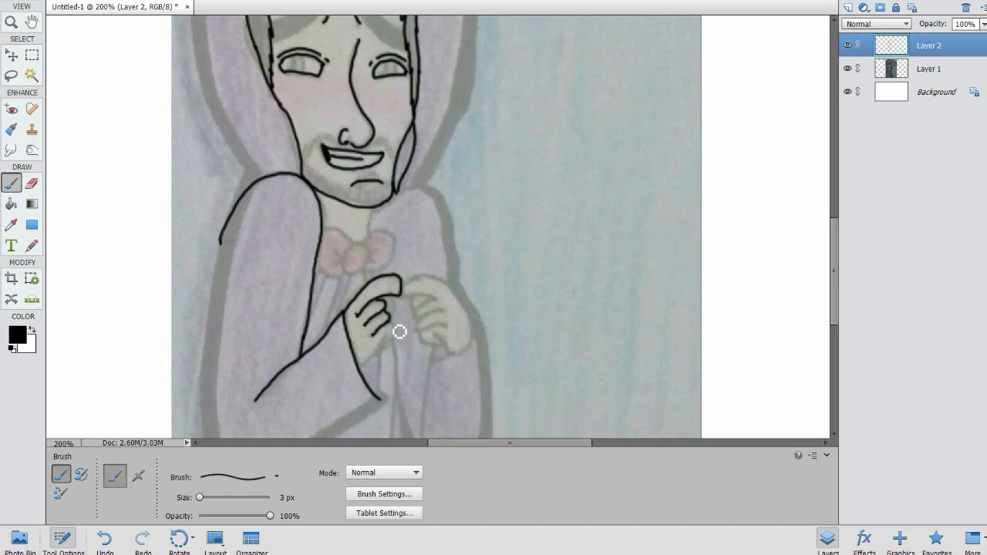
left_click_drag(394, 334, 385, 347)
key("ctrl+z")
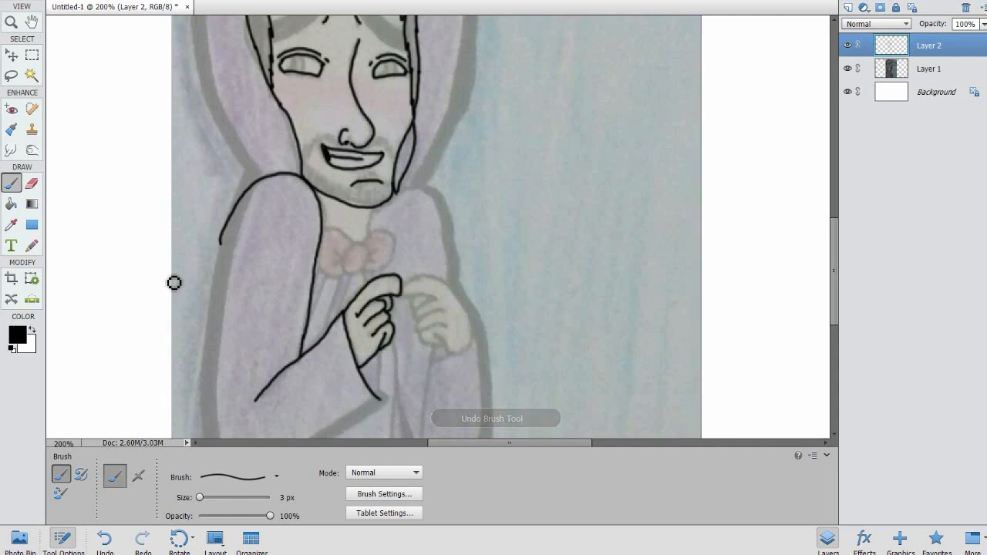
left_click(31, 182)
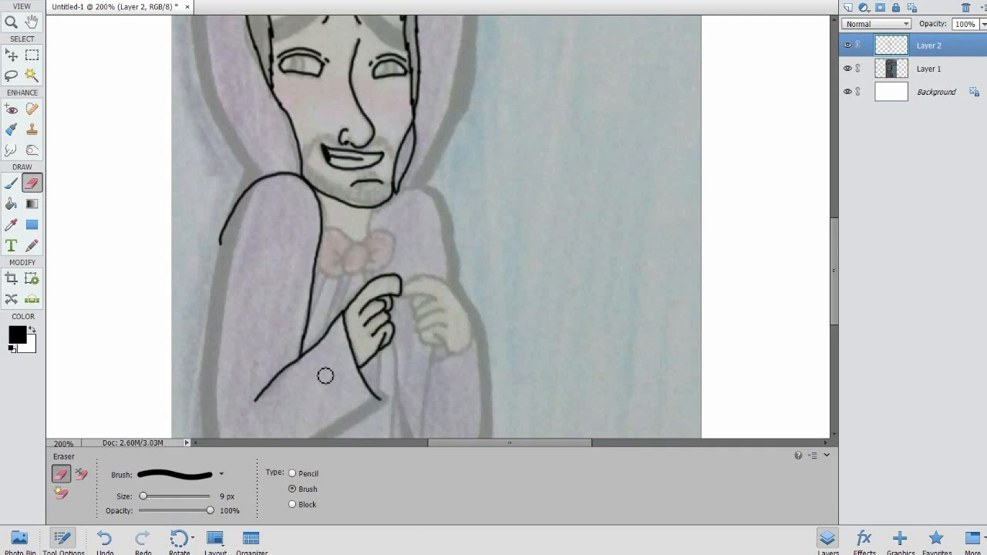
key("ctrl+z")
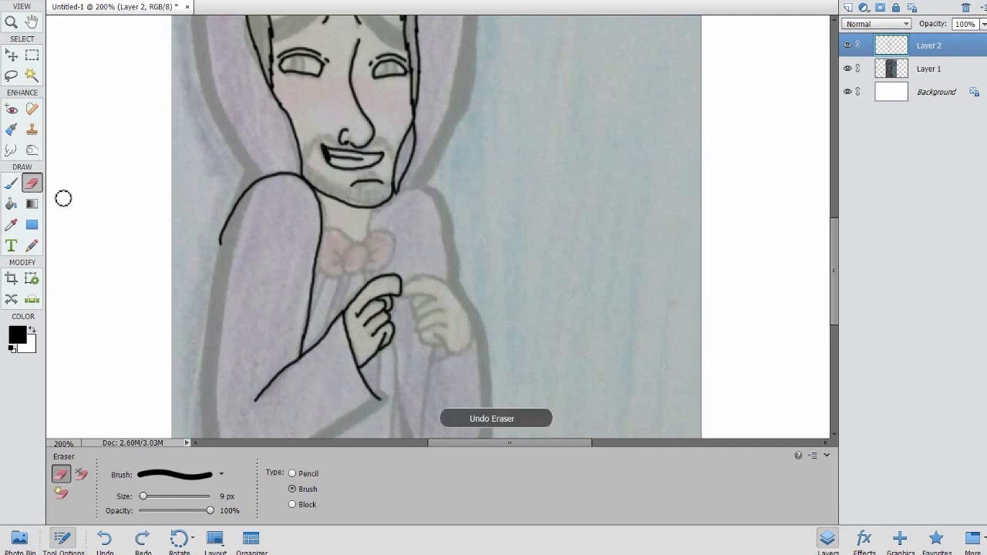
left_click(11, 185)
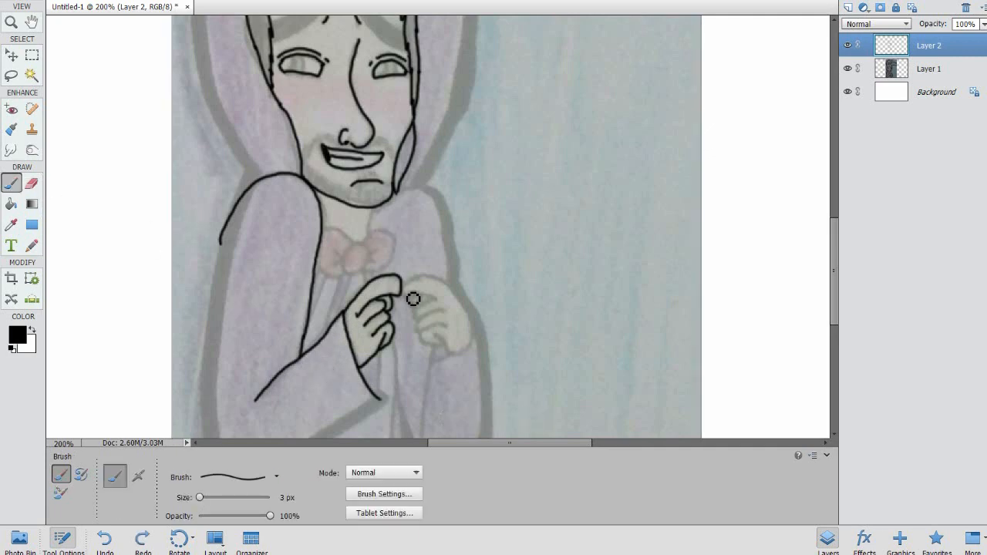
- Trace the right-hand hand with its extended finger, curled fingers and rounded back, plus the small cuff lines under both hands
left_click_drag(452, 286, 407, 283)
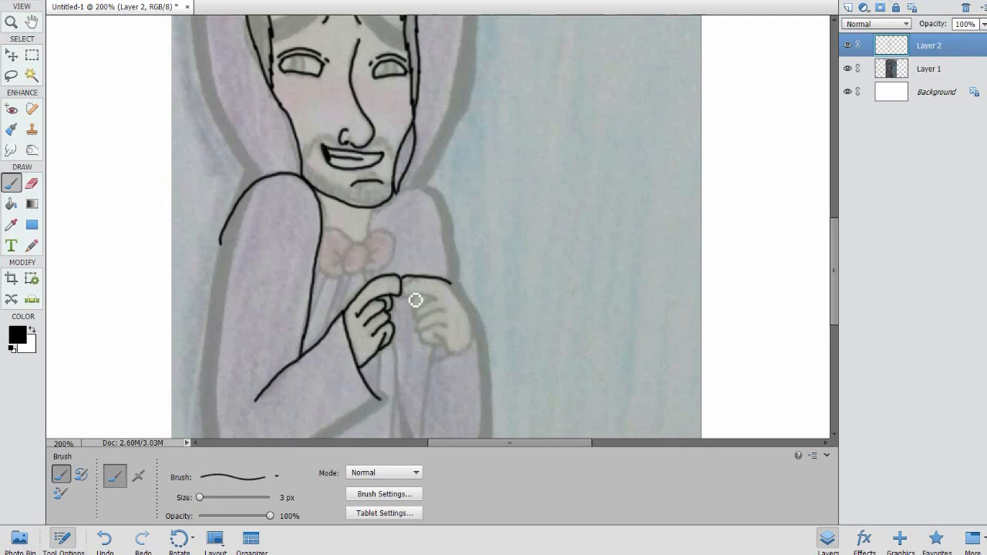
left_click_drag(437, 303, 449, 309)
mouse_move(443, 304)
left_mouse_down()
mouse_move(422, 325)
mouse_move(447, 349)
left_mouse_up()
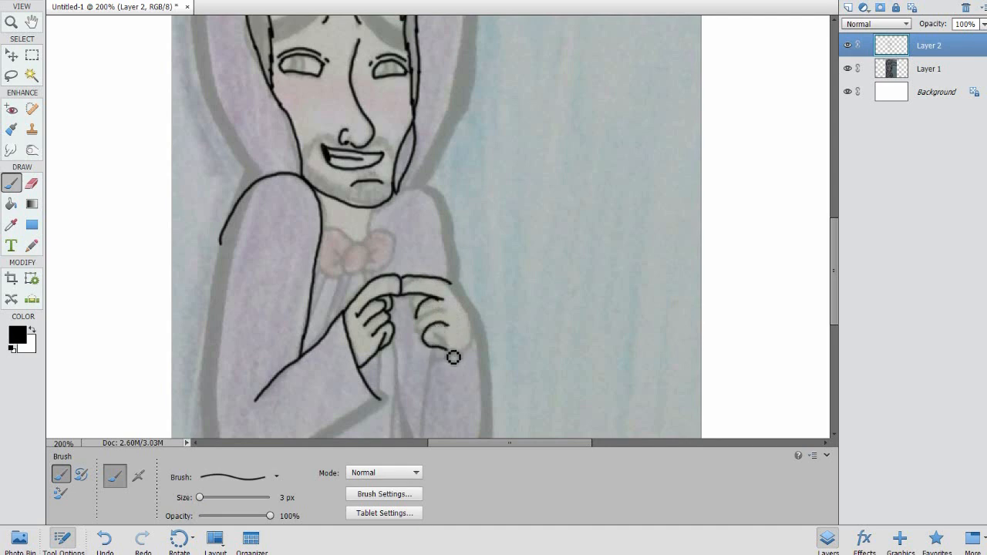
mouse_move(446, 311)
left_mouse_down()
mouse_move(426, 323)
mouse_move(430, 344)
left_mouse_up()
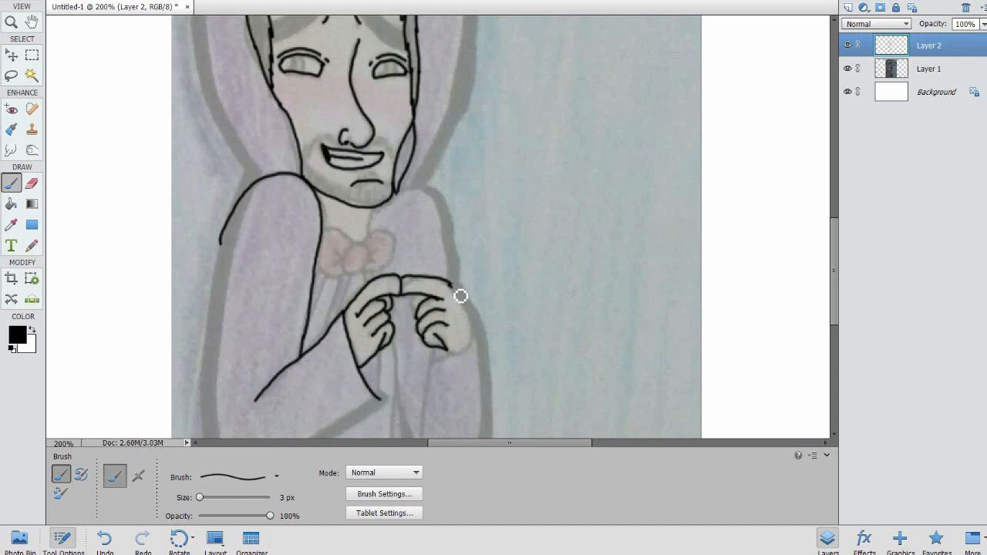
key("ctrl+z")
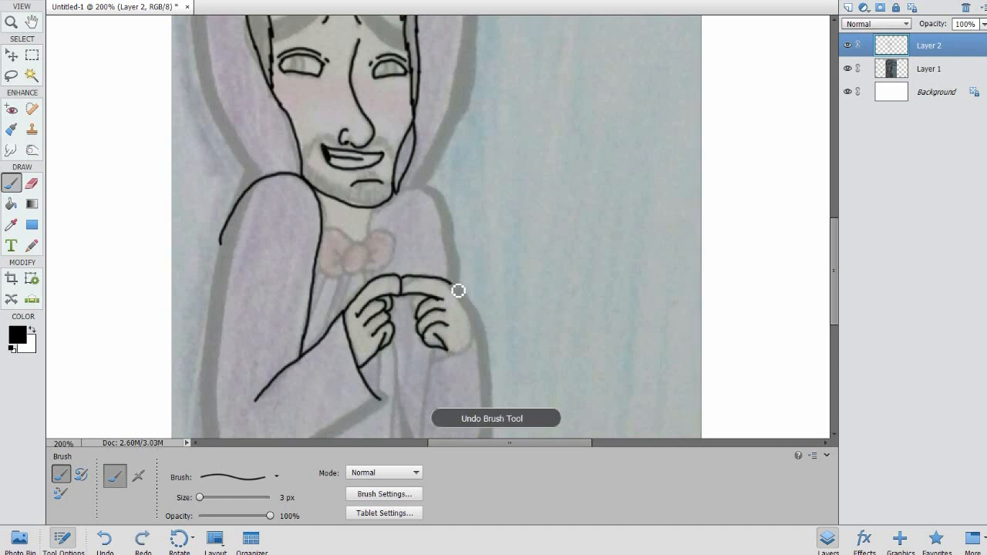
left_click_drag(474, 310, 478, 335)
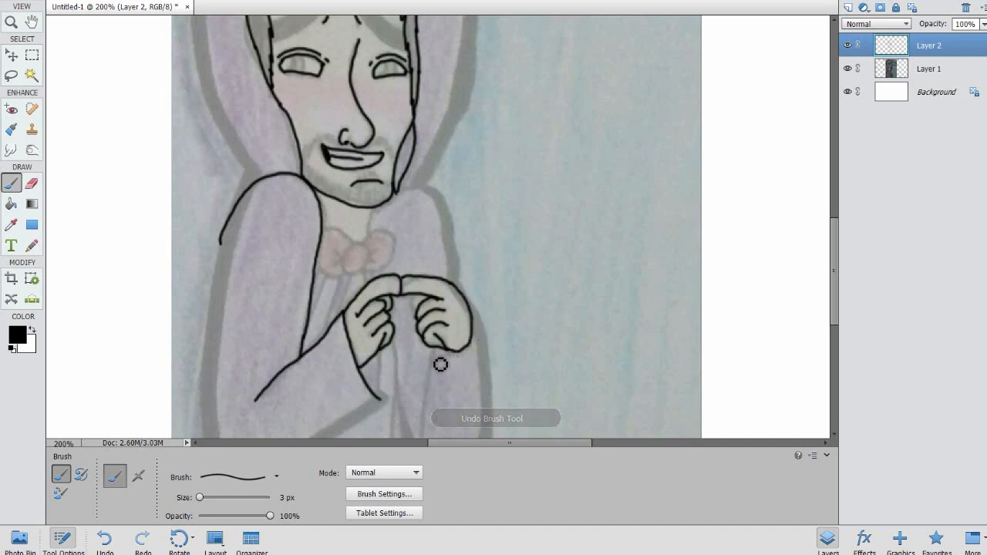
mouse_move(440, 357)
left_mouse_down()
mouse_move(436, 368)
mouse_move(462, 357)
left_mouse_up()
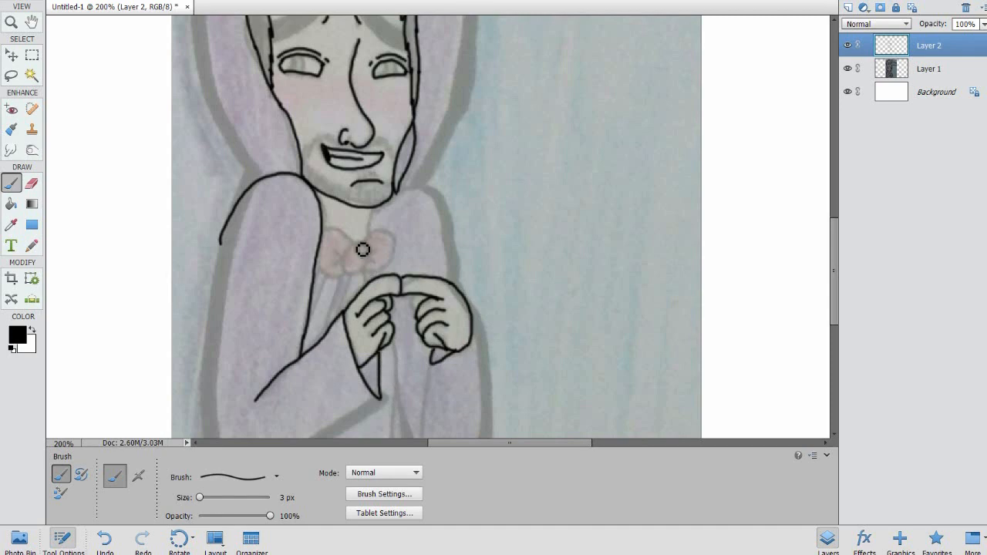
- Trace the bow tie with its round knot and creases, the neck lines, and the right-hand shoulder edge, redrawing the stray shoulder stroke
mouse_move(358, 242)
left_mouse_down()
mouse_move(346, 262)
mouse_move(372, 278)
mouse_move(368, 254)
mouse_move(360, 245)
mouse_move(350, 255)
left_mouse_up()
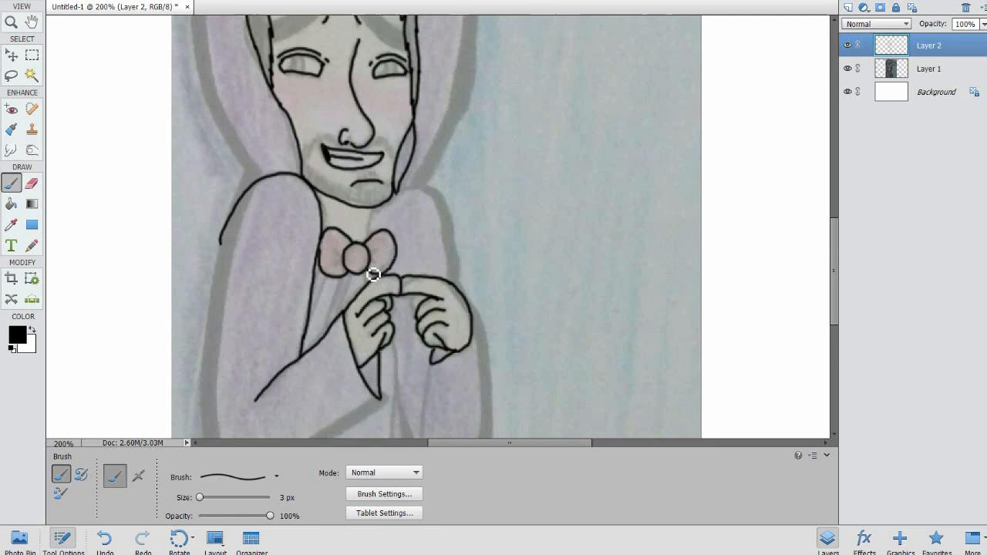
mouse_move(379, 247)
left_mouse_down()
mouse_move(377, 265)
mouse_move(351, 268)
left_mouse_up()
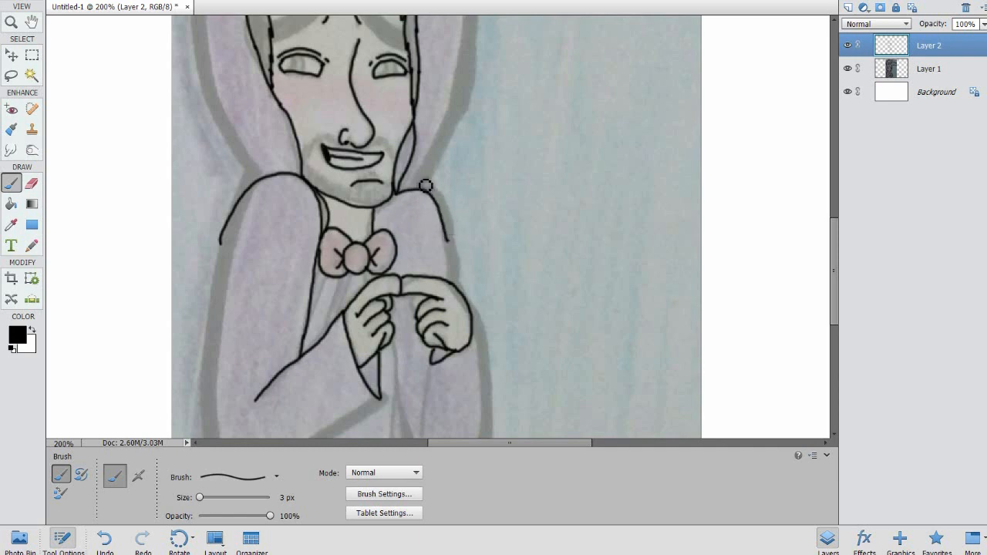
key("ctrl+z")
mouse_move(424, 194)
left_mouse_down()
mouse_move(447, 214)
mouse_move(460, 280)
left_mouse_up()
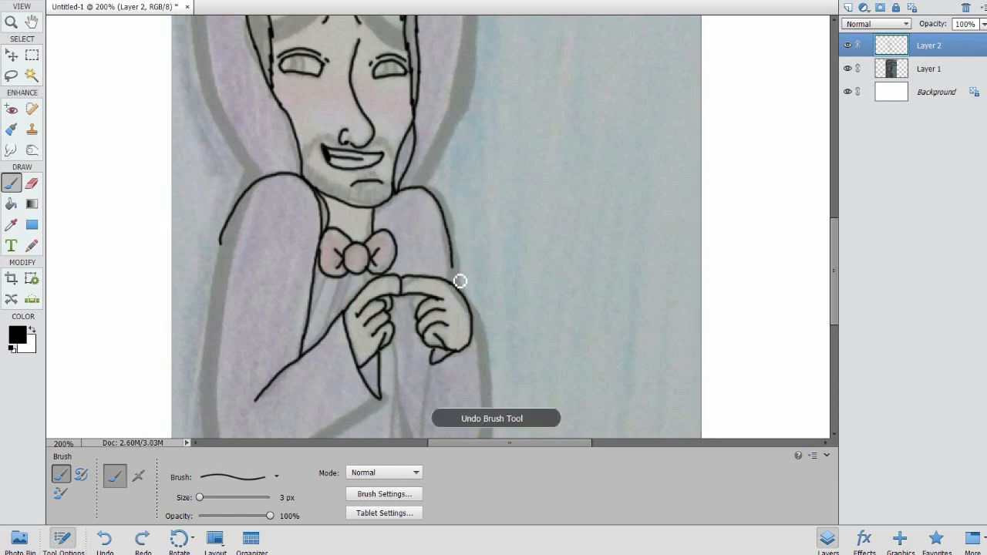
- Erase the loose end of the left-hand shoulder line and trace that sleeve's outer edge and underside up to the cuff
left_click(32, 183)
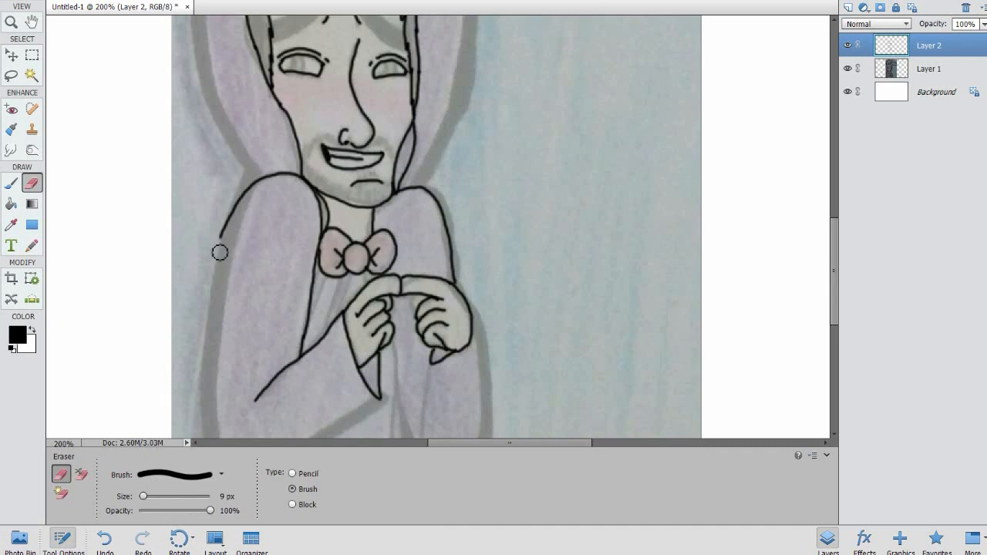
left_click(11, 183)
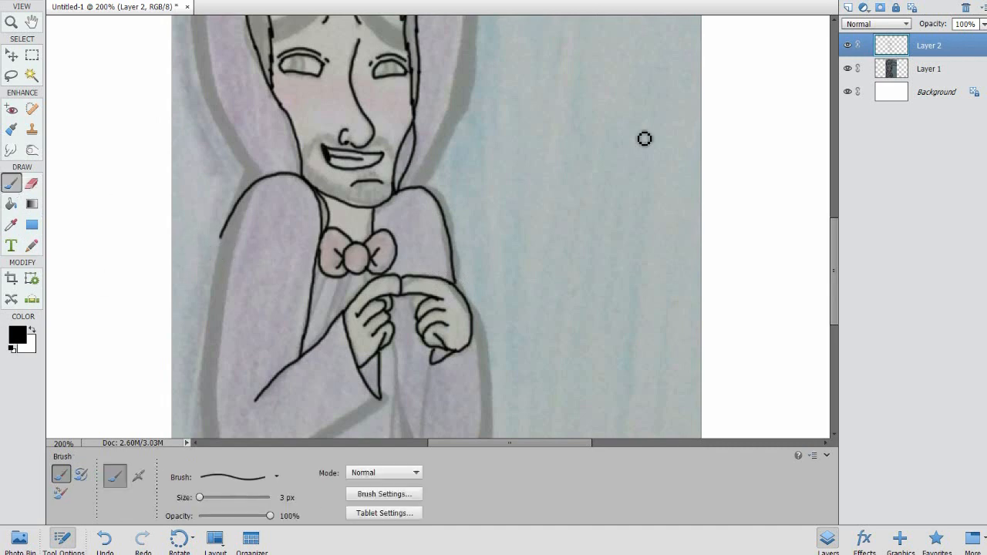
left_click_drag(832, 234, 835, 253)
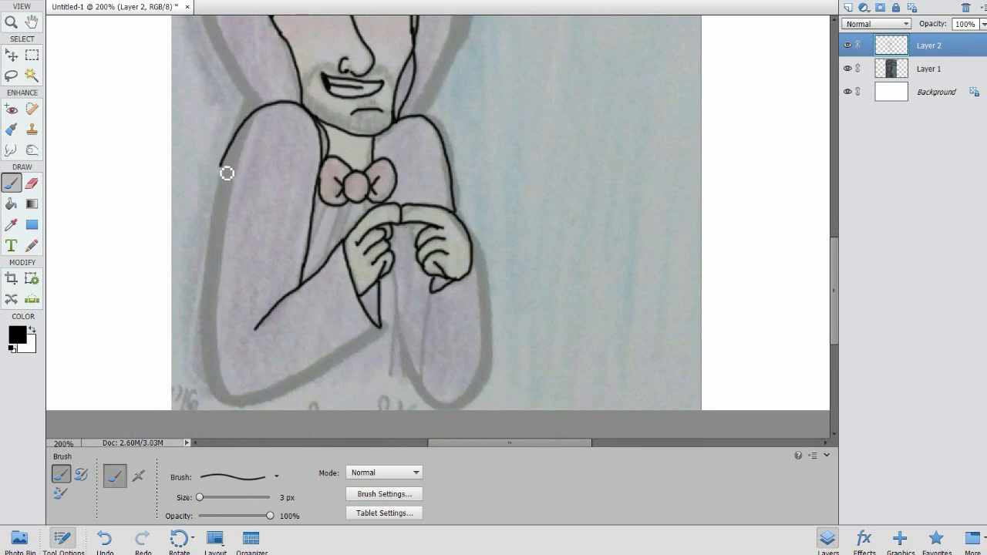
left_click_drag(224, 193, 212, 346)
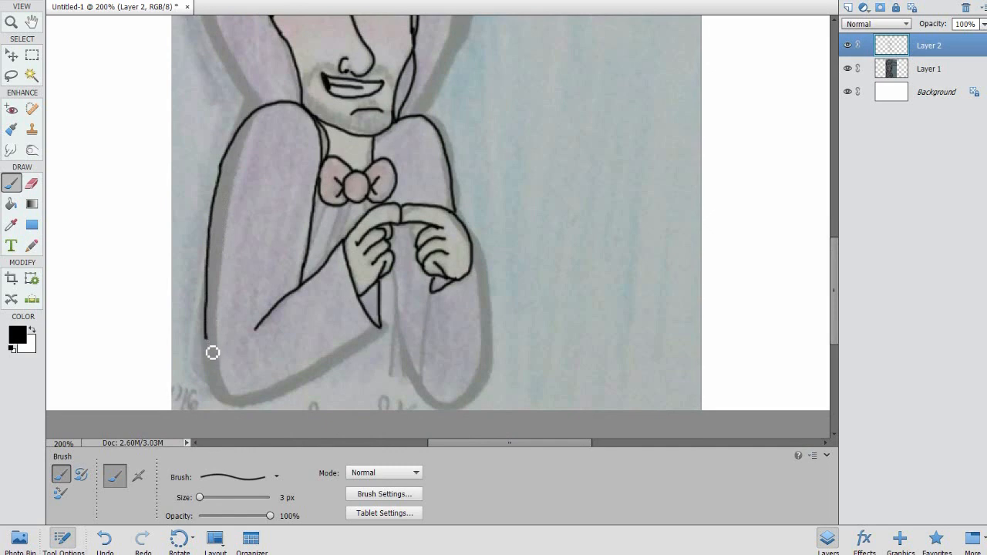
mouse_move(219, 391)
left_mouse_down()
mouse_move(247, 409)
mouse_move(274, 400)
mouse_move(375, 340)
left_mouse_up()
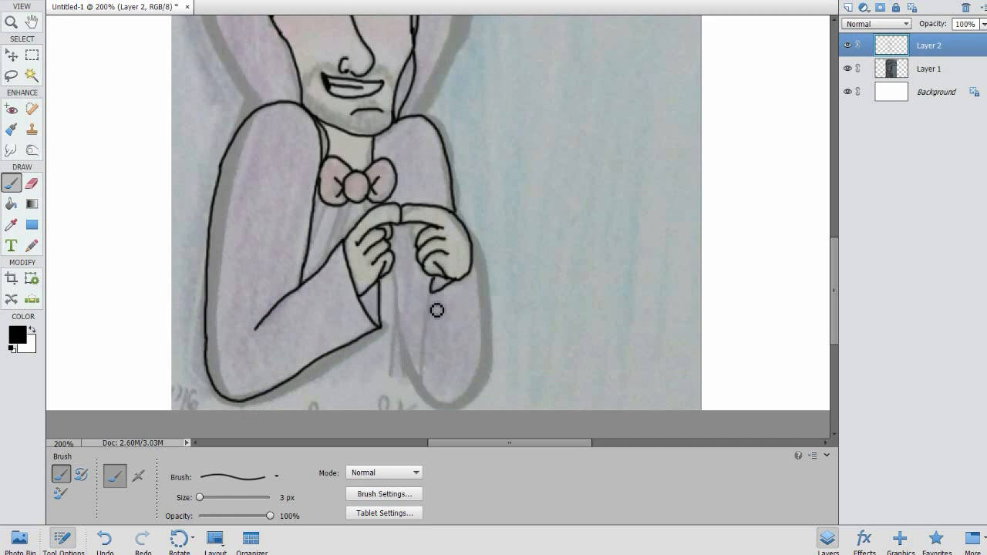
mouse_move(432, 321)
left_mouse_down()
mouse_move(424, 394)
mouse_move(446, 422)
mouse_move(479, 399)
mouse_move(489, 308)
left_mouse_up()
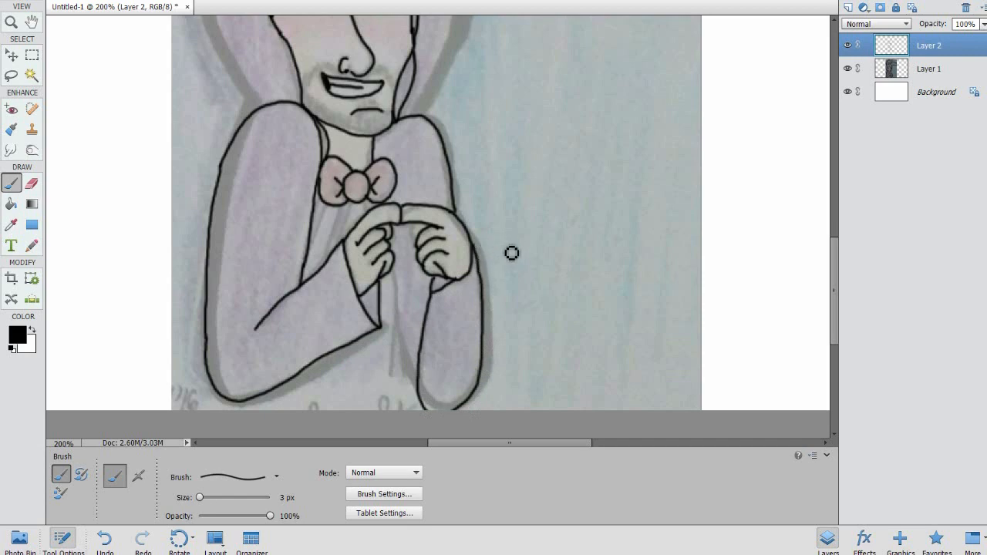
key("ctrl+z")
key("ctrl+z")
mouse_move(432, 291)
left_mouse_down()
mouse_move(422, 357)
mouse_move(421, 407)
left_mouse_up()
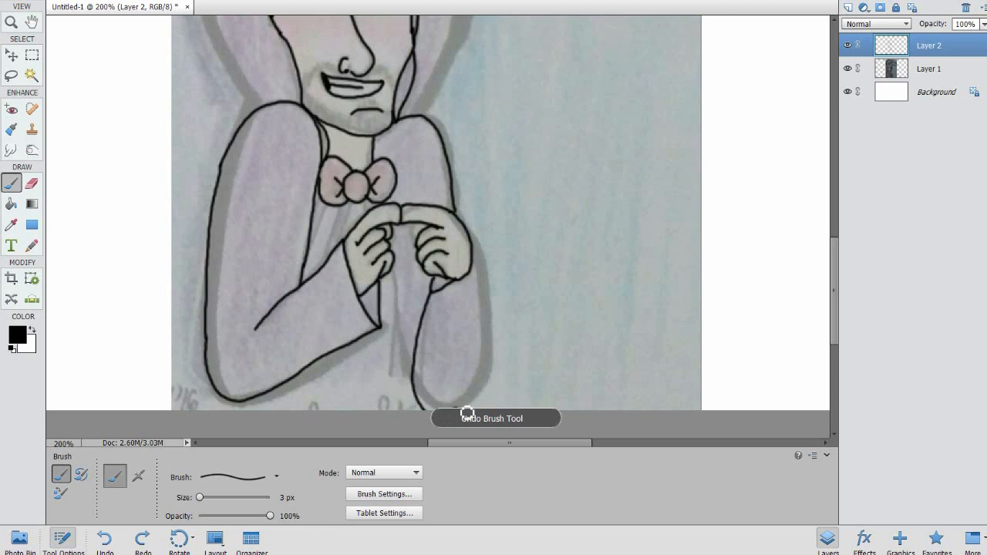
key("ctrl+z")
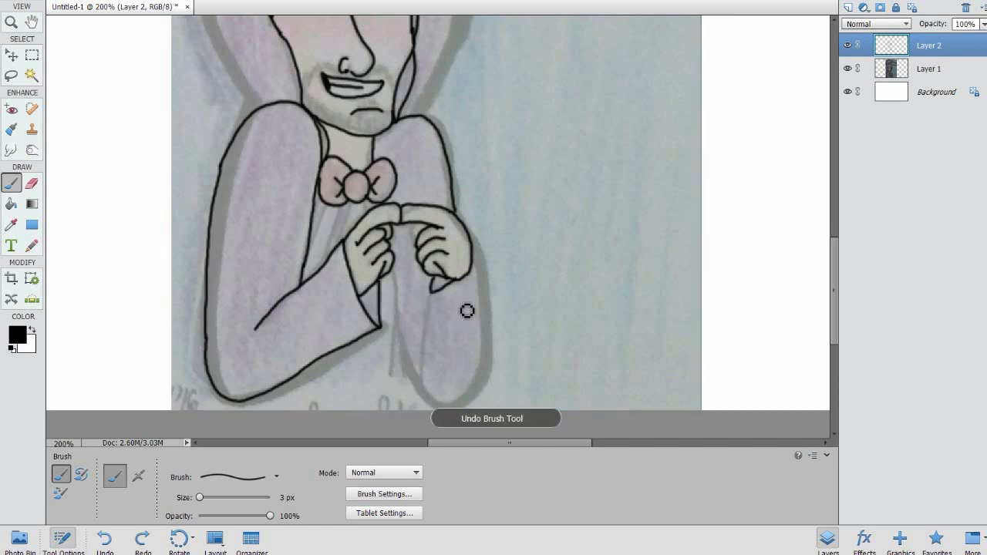
- Trace the right-hand sleeve from the cuff around its rounded elbow, plus the costume's front opening lines between the two arms
key("ctrl+equal")
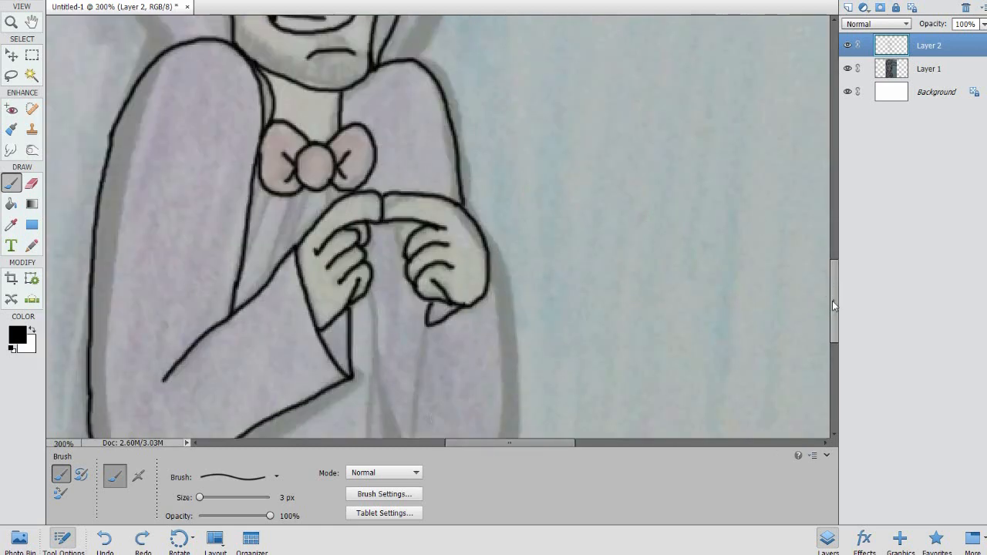
left_click_drag(832, 305, 832, 351)
mouse_move(432, 107)
left_mouse_down()
mouse_move(418, 241)
mouse_move(441, 267)
mouse_move(460, 270)
mouse_move(502, 244)
mouse_move(510, 222)
mouse_move(517, 131)
mouse_move(501, 56)
left_mouse_up()
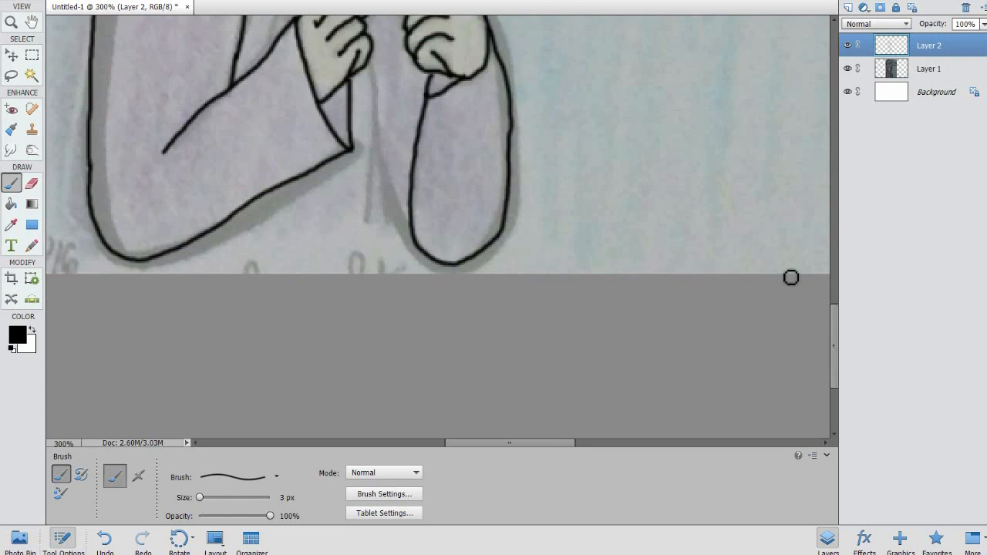
left_click_drag(837, 313, 834, 296)
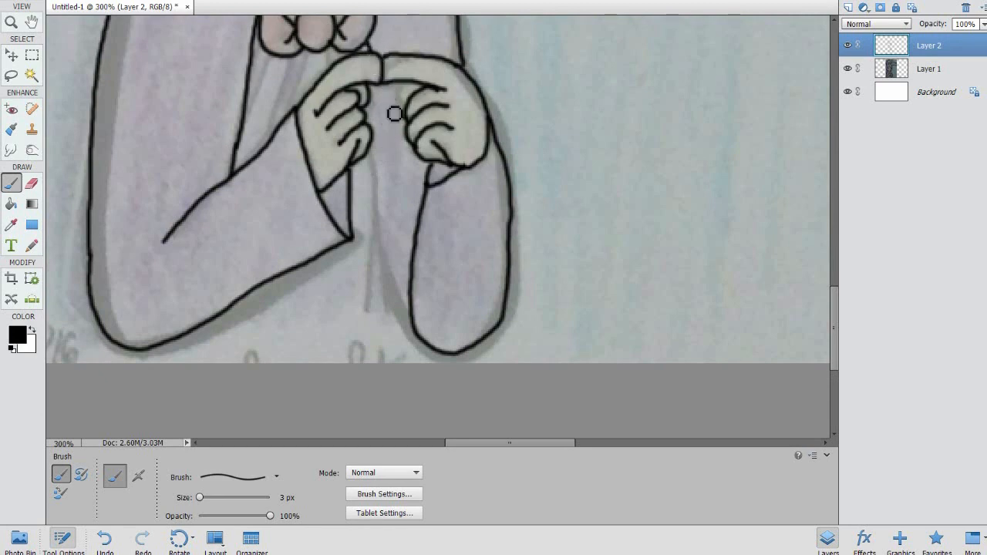
left_click_drag(387, 103, 384, 319)
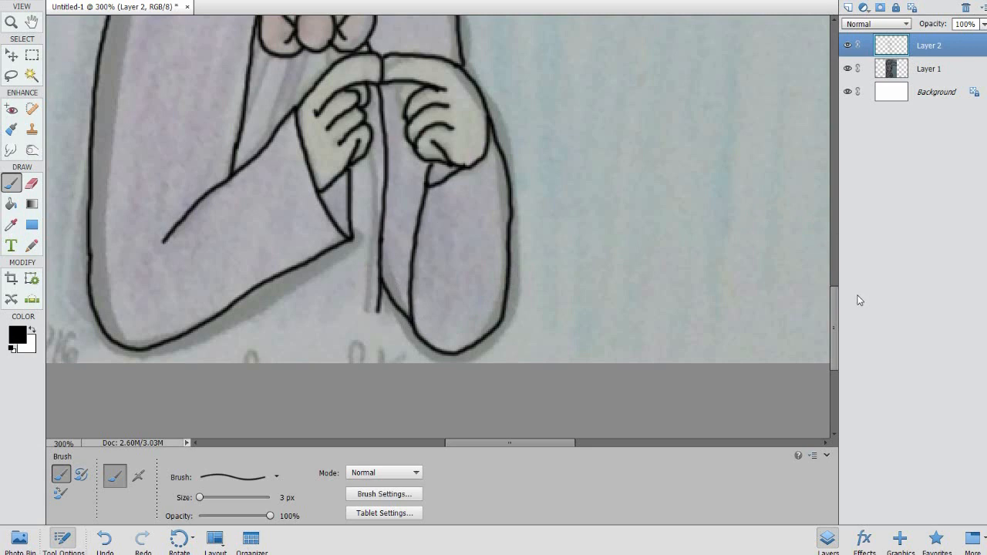
- Trace the ribbon ends hanging below the bow tie and the short collar line beside it, undoing the first ribbon stroke
left_click_drag(834, 315, 839, 299)
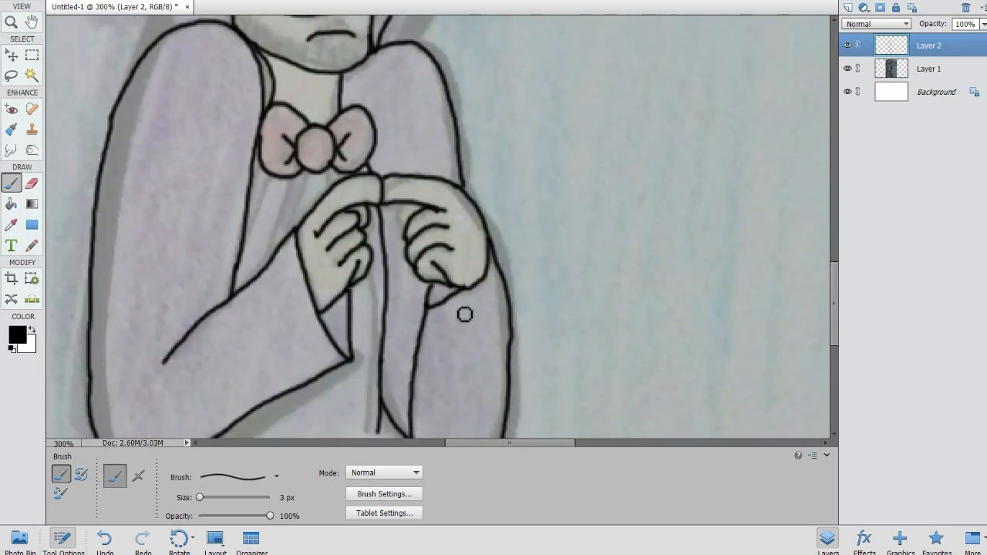
mouse_move(287, 176)
left_mouse_down()
mouse_move(281, 227)
mouse_move(300, 227)
mouse_move(326, 178)
left_mouse_up()
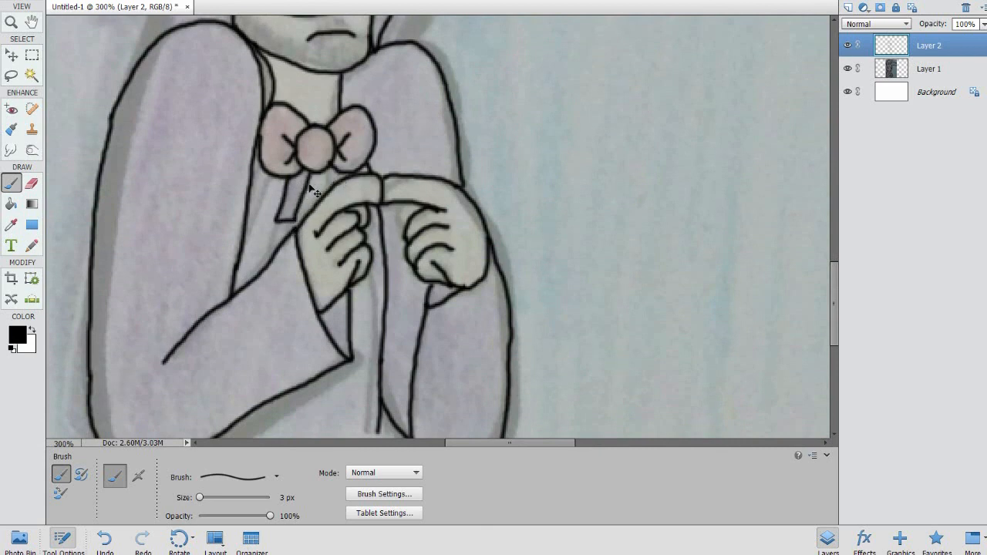
key("ctrl+z")
mouse_move(293, 180)
left_mouse_down()
mouse_move(286, 236)
mouse_move(312, 179)
mouse_move(332, 189)
left_mouse_up()
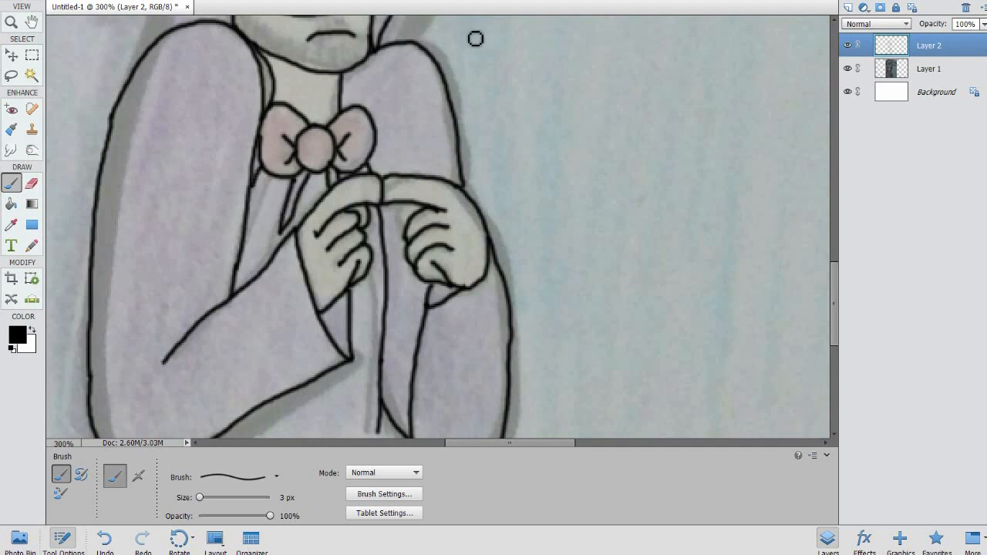
- Trace the rabbit hood's outline over the top and down the left-hand side to the shoulder, undoing the misplaced strokes on its right-hand side
left_click_drag(832, 282, 833, 302)
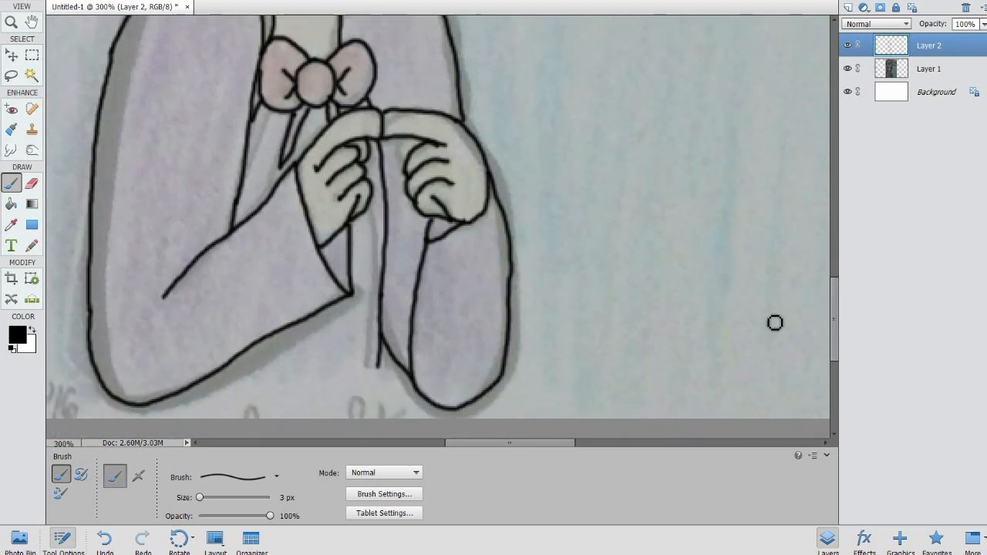
left_click_drag(833, 336, 842, 245)
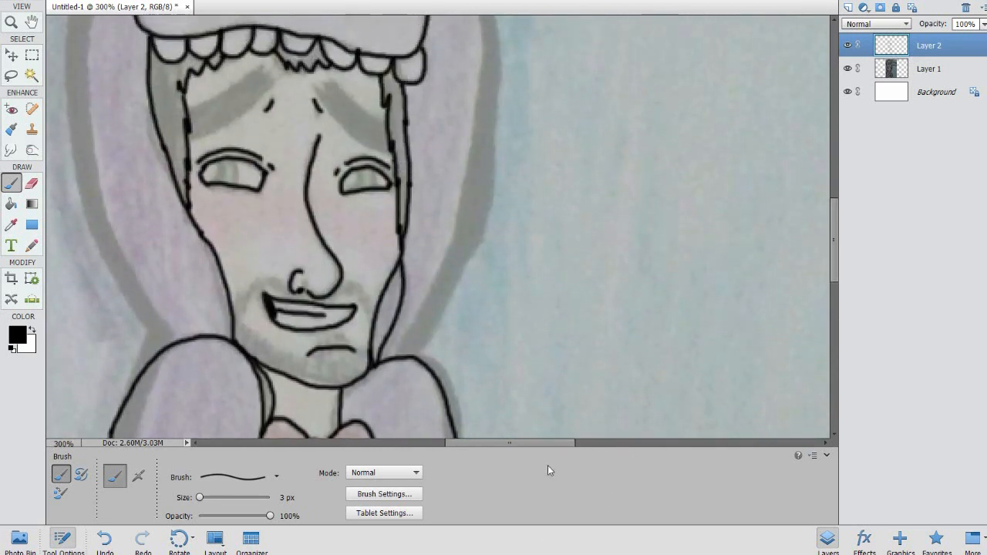
left_click_drag(517, 443, 496, 444)
key("ctrl+plus")
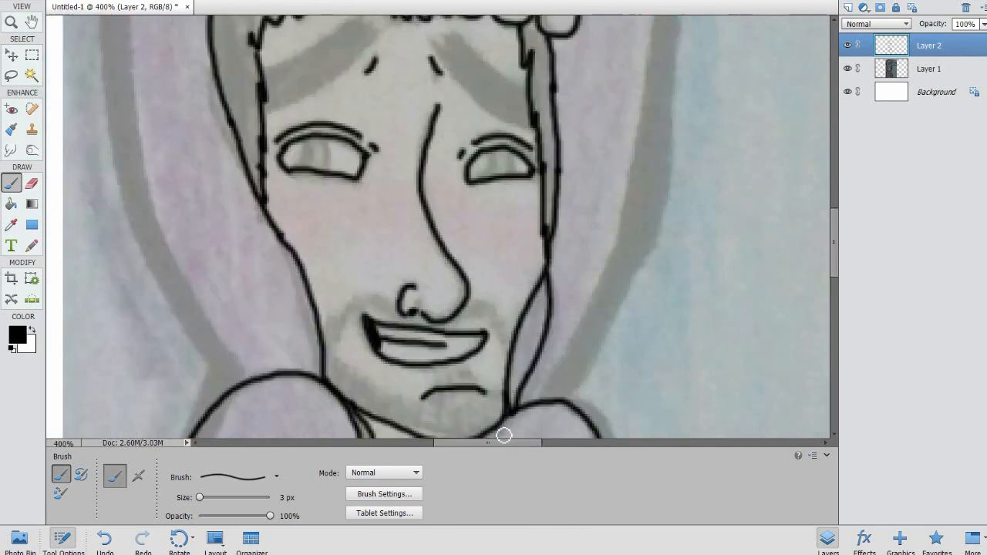
key("ctrl+minus")
key("ctrl+minus")
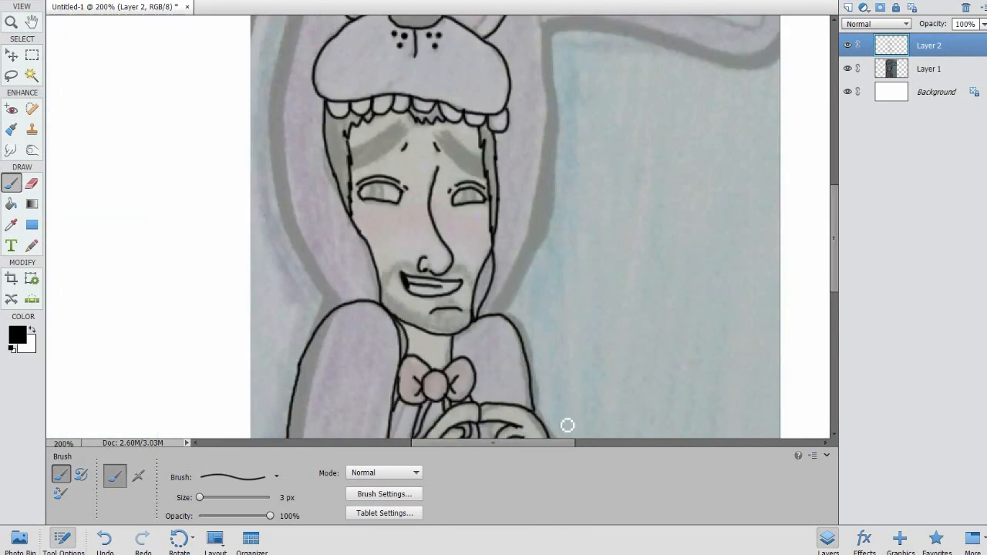
mouse_move(836, 262)
left_mouse_down()
mouse_move(855, 222)
mouse_move(844, 198)
left_mouse_up()
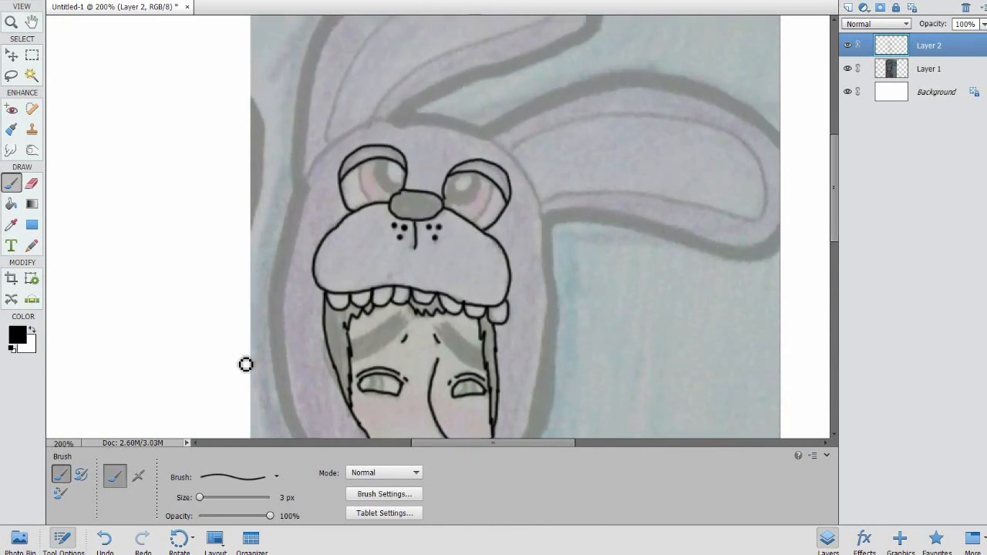
key("ctrl+minus")
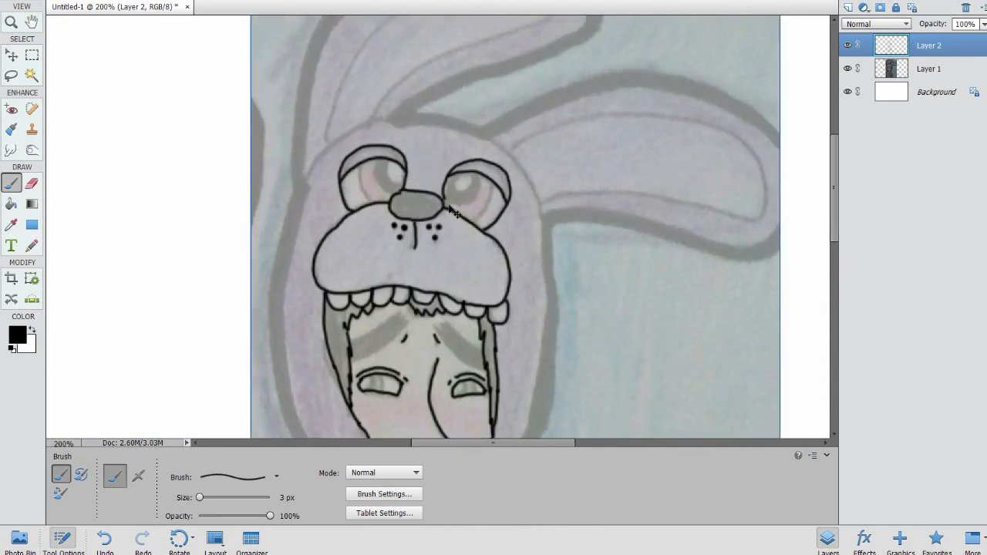
left_click_drag(836, 230, 840, 268)
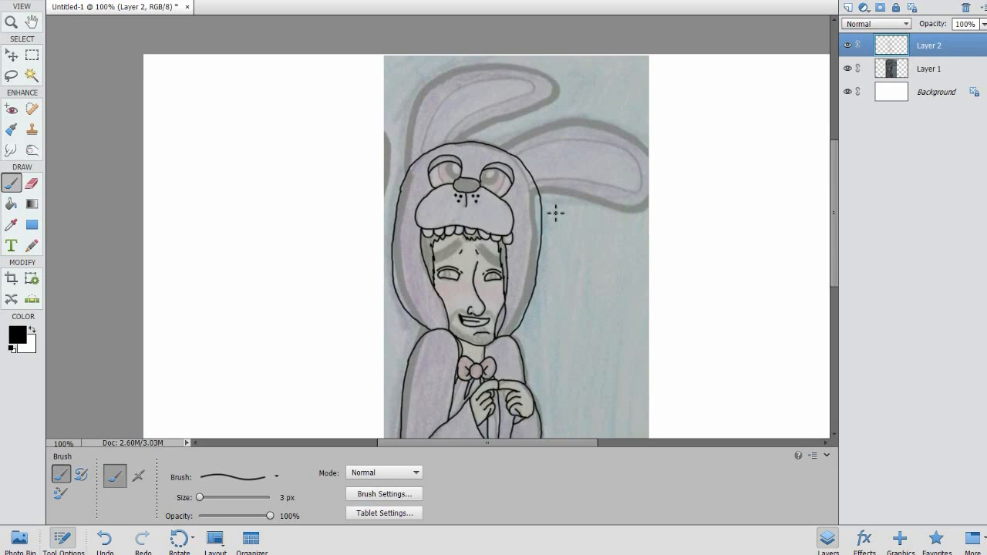
key("ctrl+z")
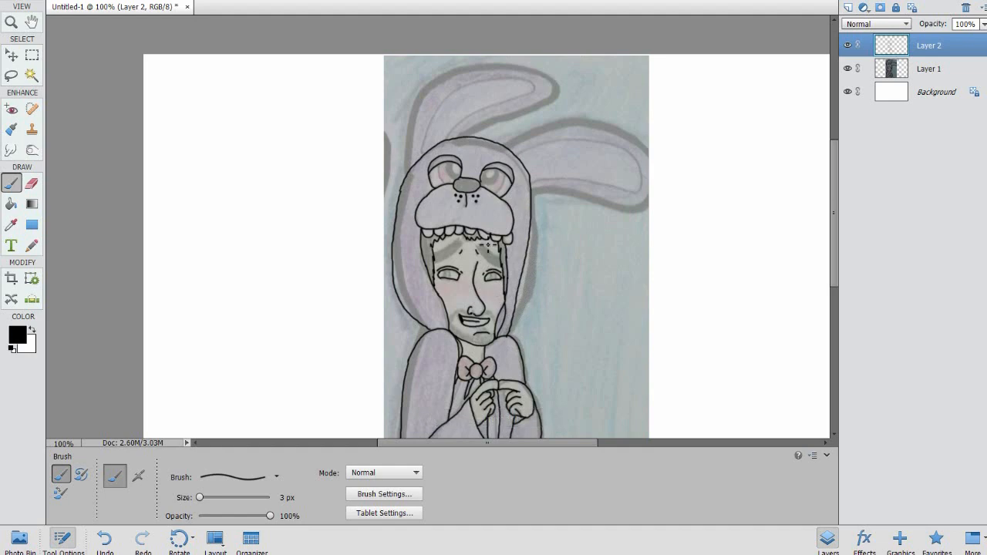
key("ctrl+z")
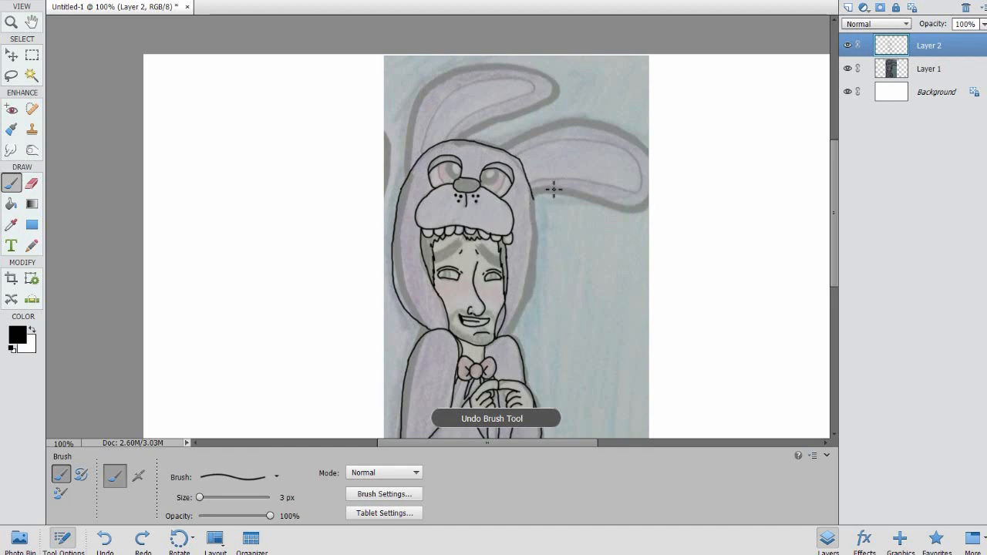
- Trace the hood's right-hand edge from beside the ear down to the shoulder
key("ctrl+equal")
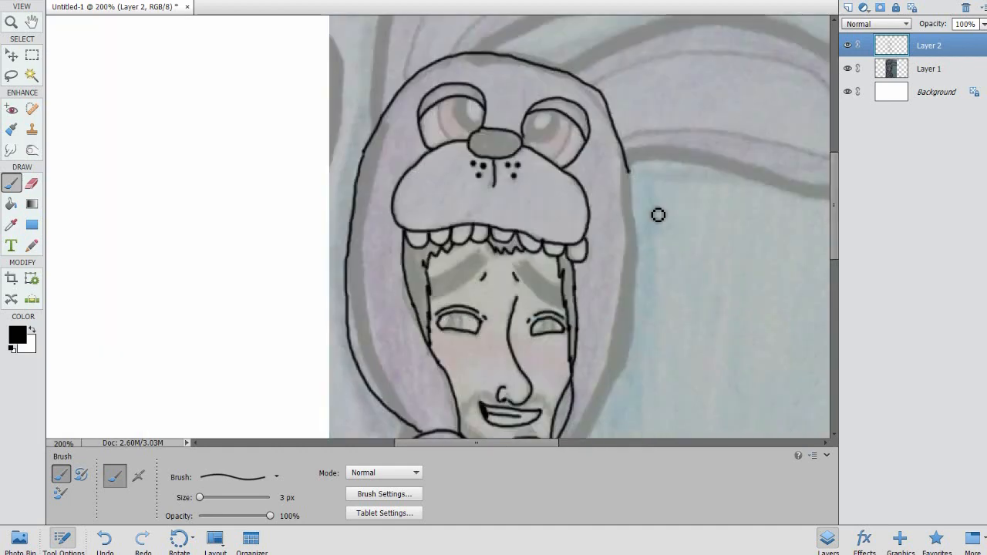
mouse_move(633, 178)
left_mouse_down()
mouse_move(640, 288)
mouse_move(625, 358)
left_mouse_up()
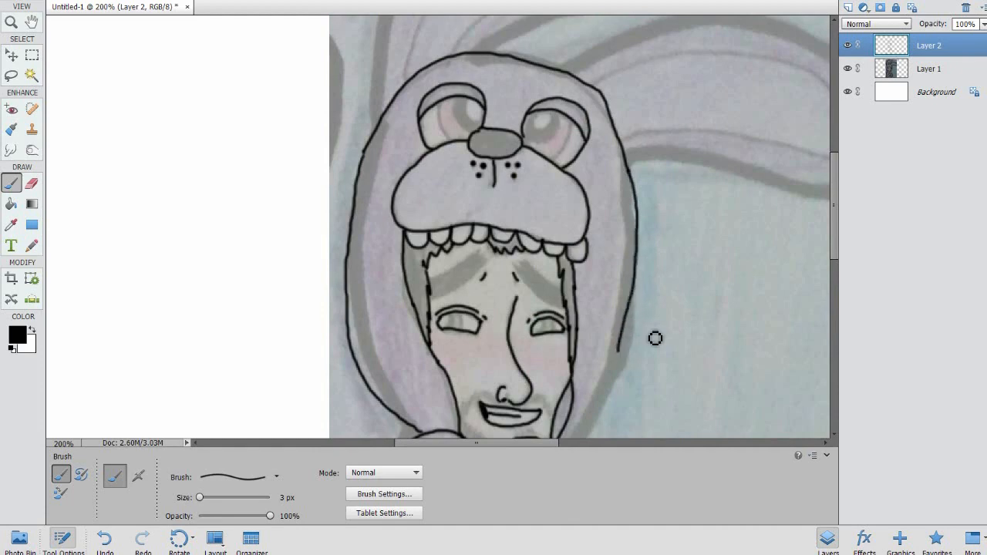
left_click_drag(833, 249, 804, 273)
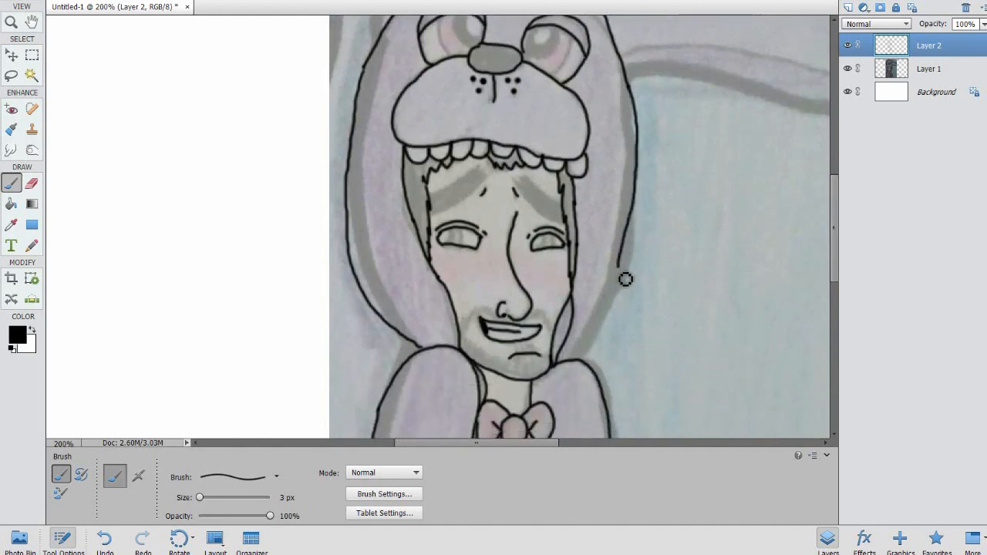
left_click_drag(617, 267, 577, 368)
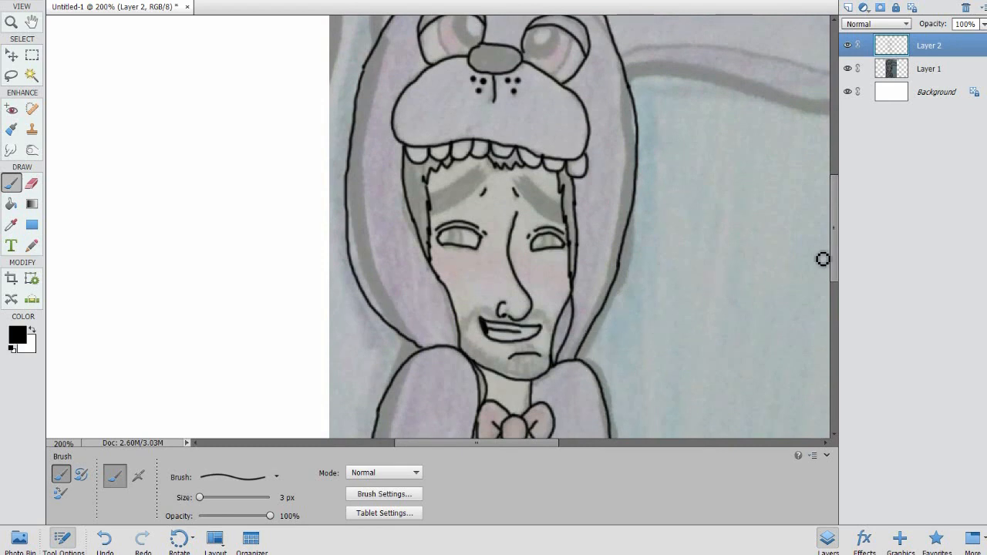
- Trace the outer and inner outlines of both rabbit ears, joining them to the hood
left_click_drag(832, 264, 845, 197)
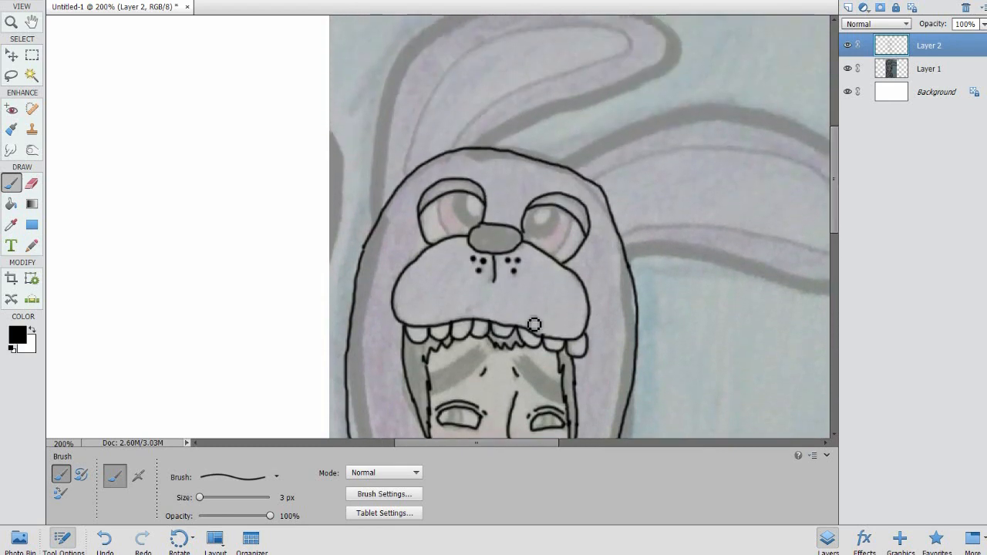
key("ctrl+minus")
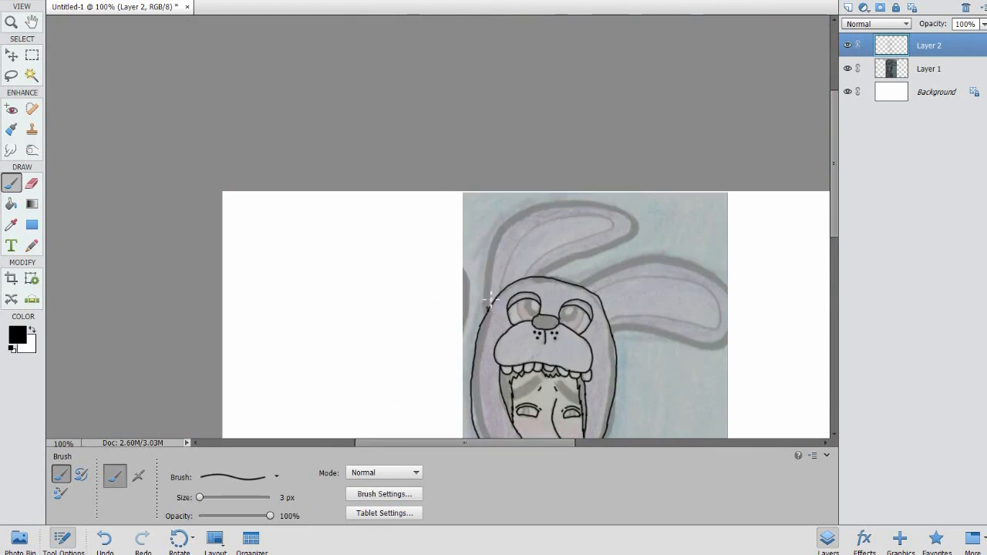
left_click_drag(585, 206, 627, 217)
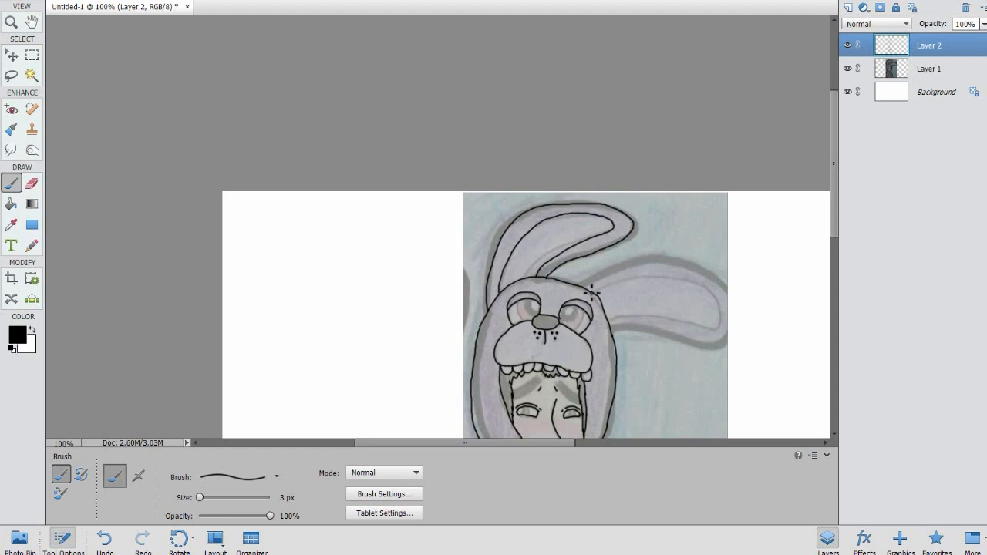
mouse_move(589, 291)
left_mouse_down()
mouse_move(624, 269)
mouse_move(673, 260)
mouse_move(711, 275)
mouse_move(733, 310)
mouse_move(720, 344)
mouse_move(669, 332)
left_mouse_up()
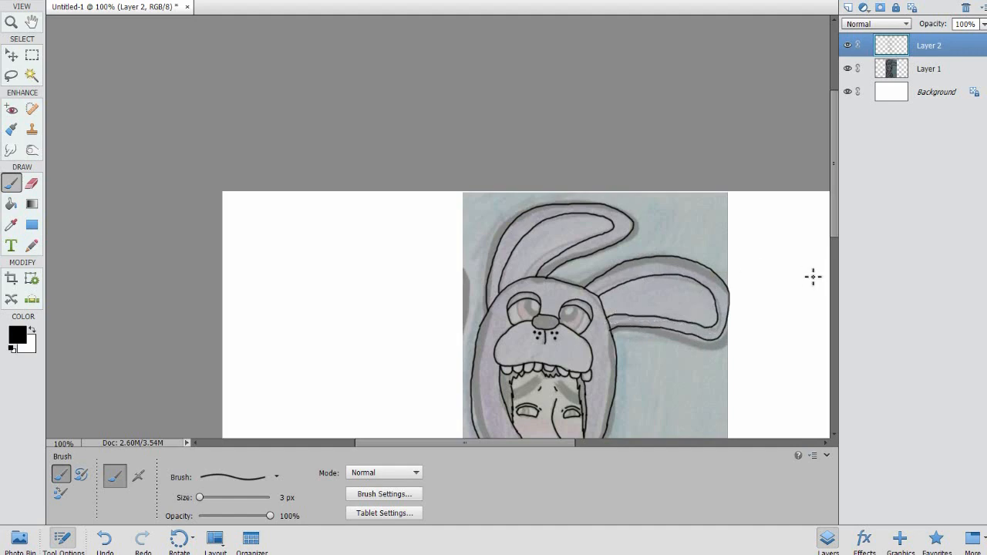
- Add a short crease stroke at the left-hand corner of the man's smiling mouth
scroll(841, 281, "down", 5)
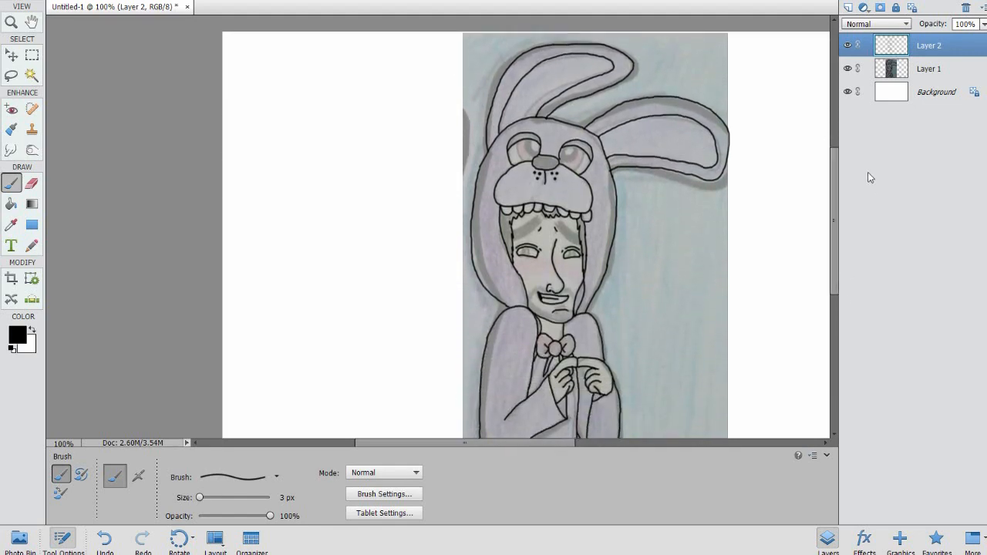
key("ctrl+equal")
key("ctrl+equal")
key("ctrl+equal")
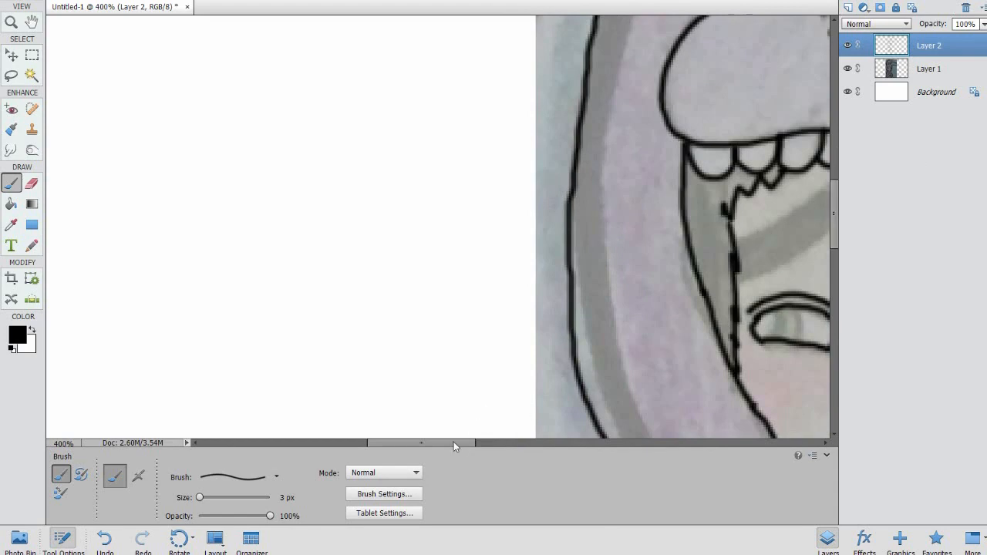
left_click_drag(466, 443, 553, 443)
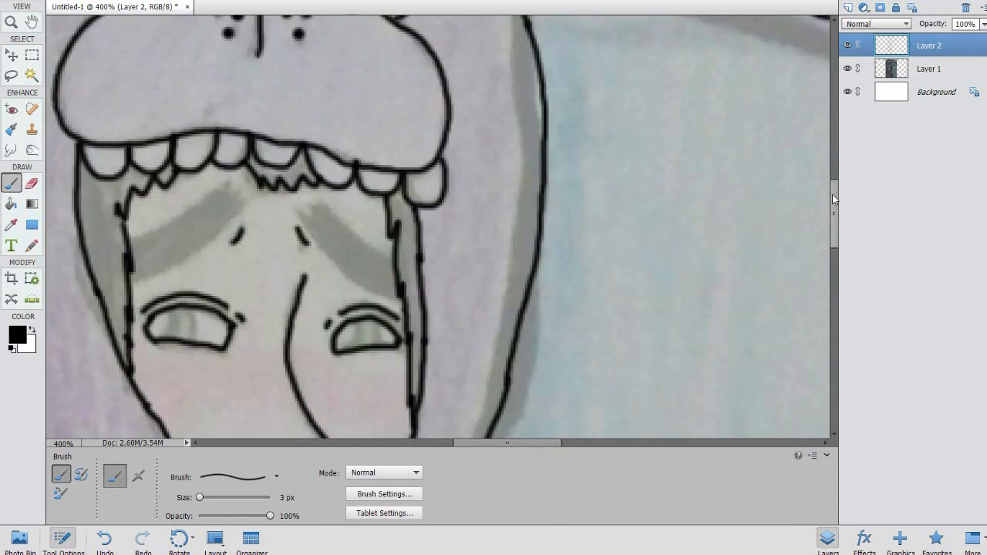
left_click_drag(832, 194, 832, 232)
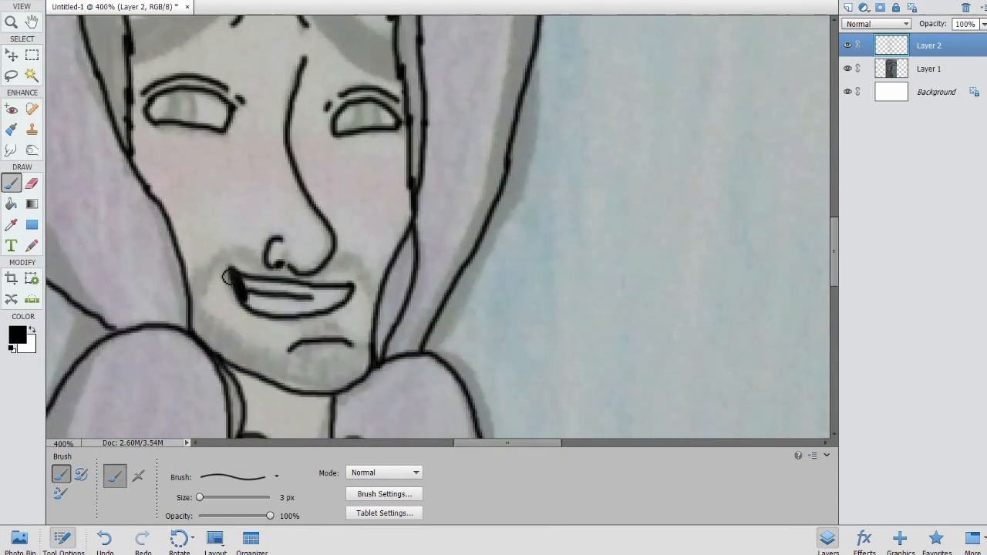
left_click_drag(225, 272, 266, 265)
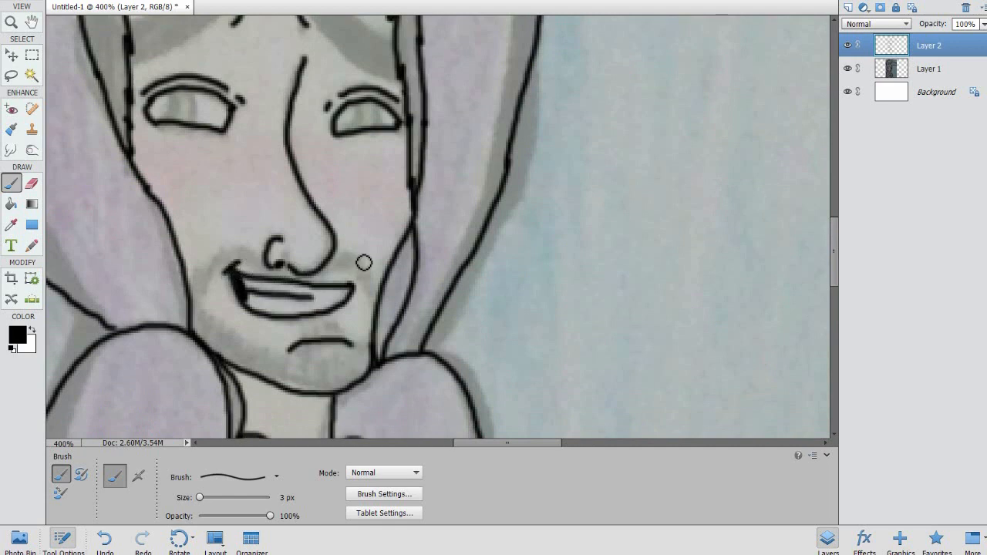
- Create a new layer and place it between the line art layer and the scanned drawing
left_click_drag(462, 443, 452, 443)
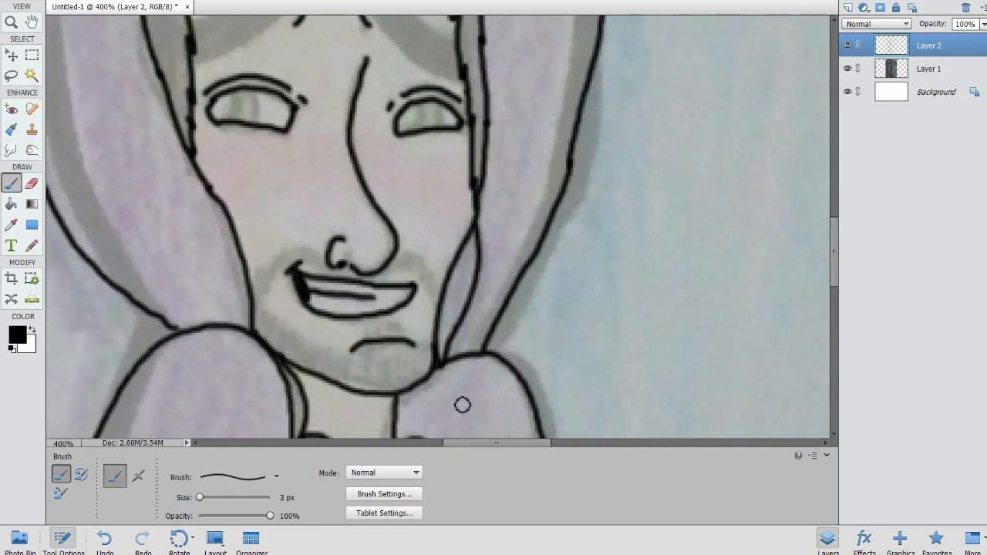
left_click(848, 8)
left_click_drag(884, 50, 886, 80)
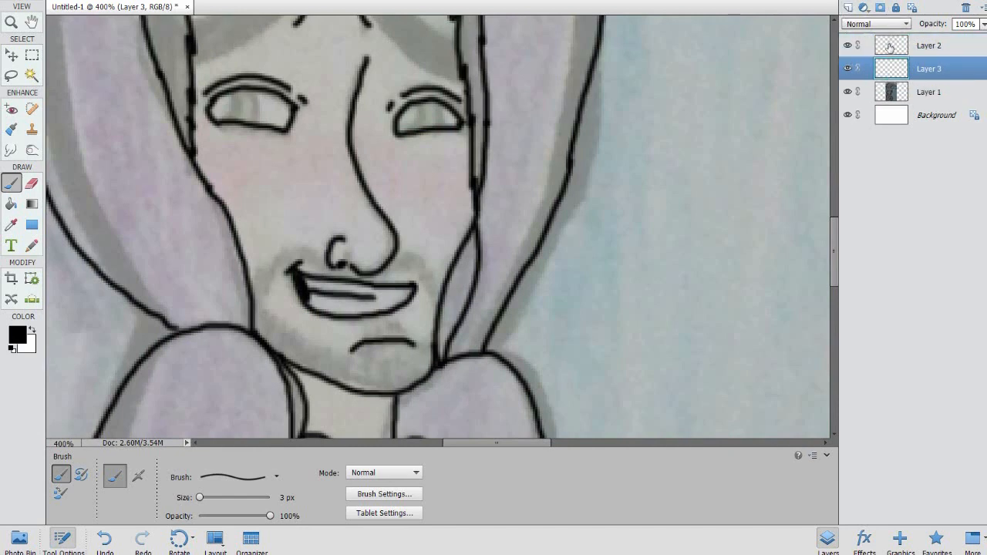
- Paint the insides of both of the man's eyes white with a 5 px brush on the new layer
key("ctrl+minus")
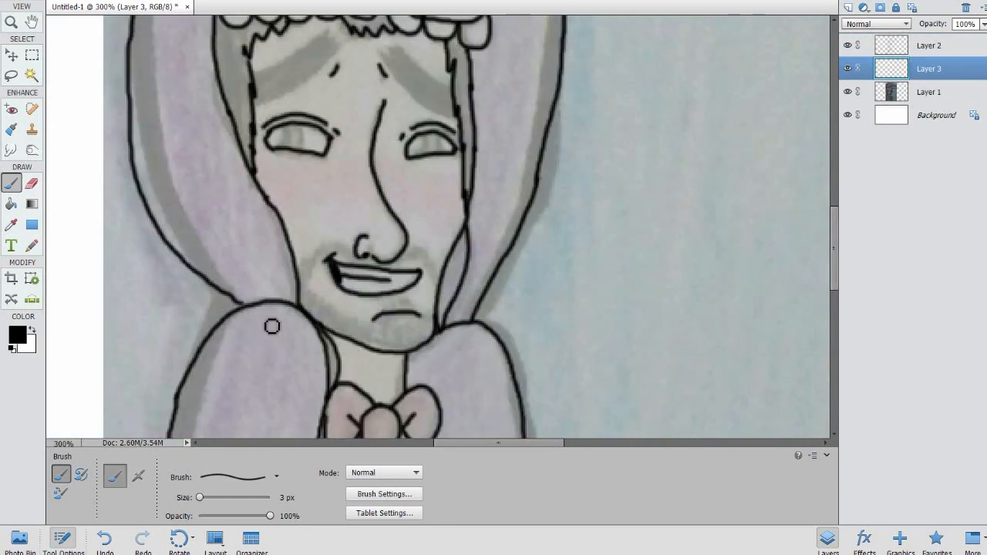
left_click(33, 336)
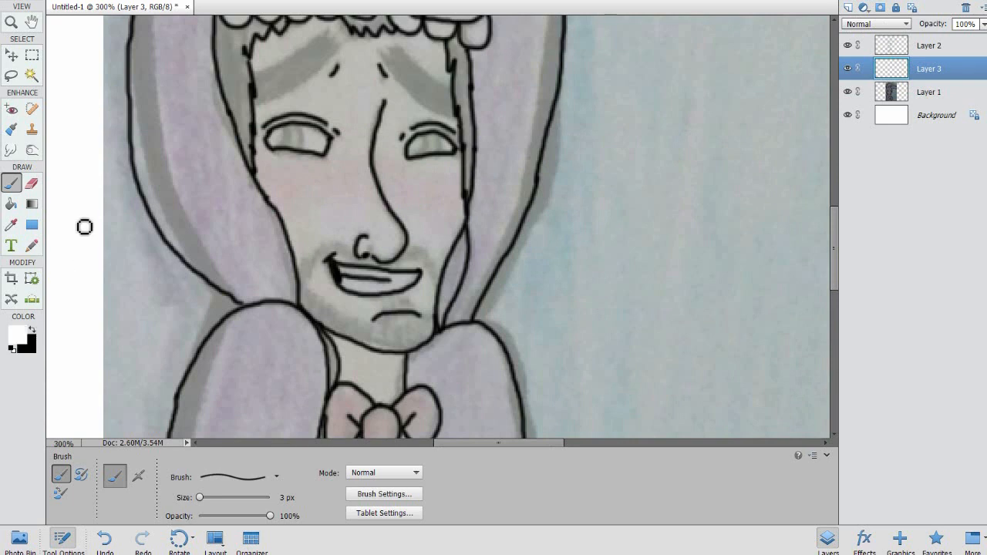
left_click(212, 476)
left_click(232, 420)
left_click(279, 139)
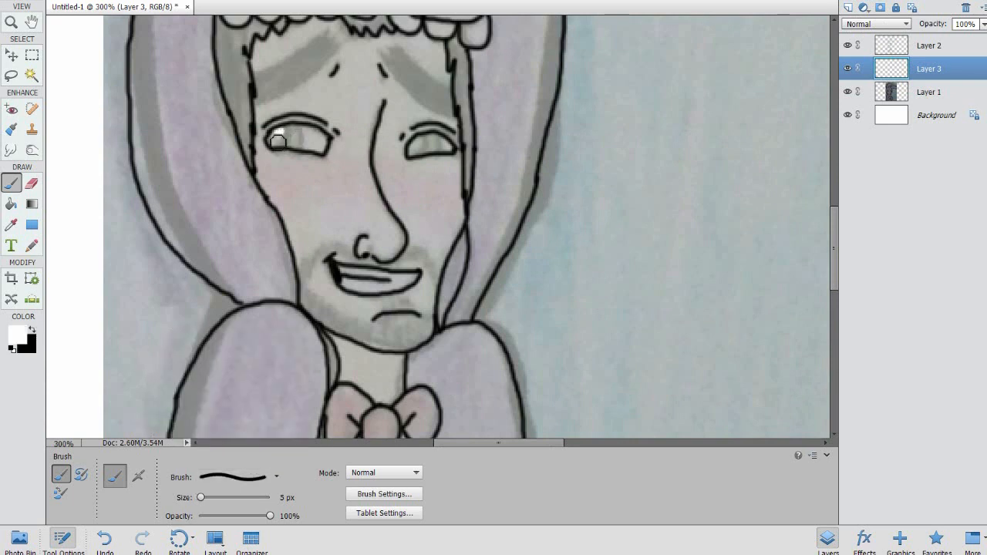
mouse_move(277, 142)
left_mouse_down()
mouse_move(323, 155)
mouse_move(328, 142)
mouse_move(311, 133)
mouse_move(289, 146)
mouse_move(328, 149)
left_mouse_up()
mouse_move(425, 150)
left_mouse_down()
mouse_move(418, 155)
mouse_move(451, 151)
mouse_move(435, 145)
left_mouse_up()
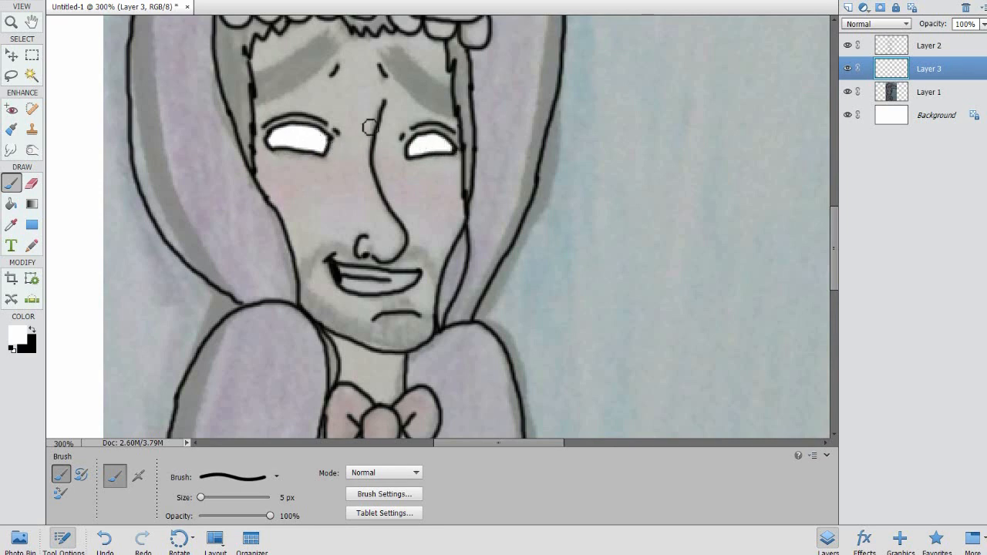
- Add another layer above the eye whites layer and hide the eye whites
left_click(847, 7)
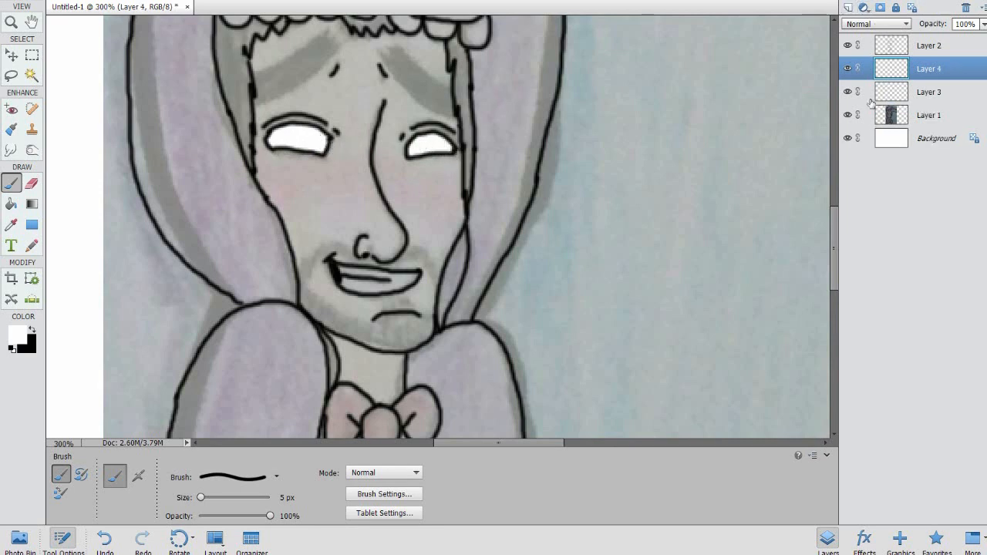
left_click(847, 92)
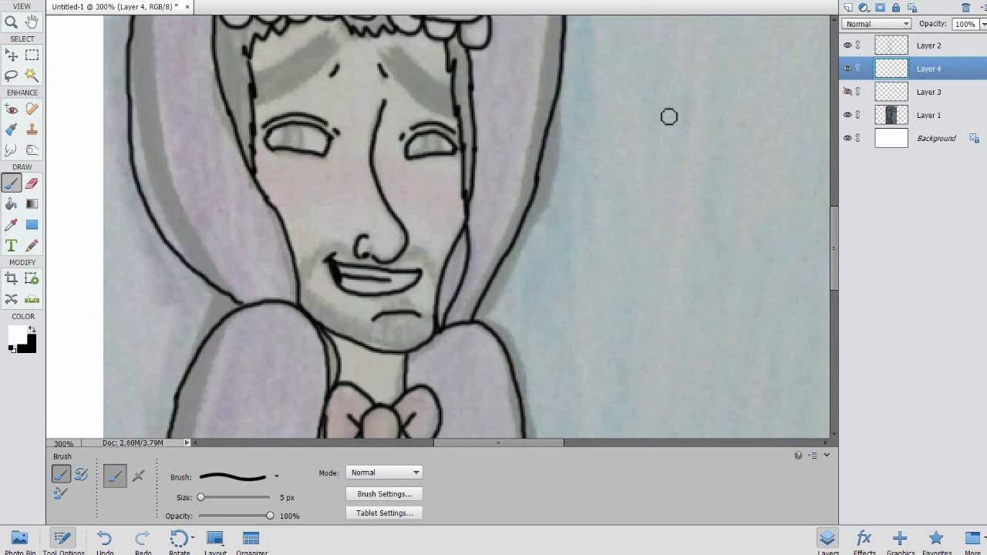
- Paint the irises of both eyes dark green (#164e02) with the 5 px brush on the new layer
left_click(32, 331)
left_click(19, 336)
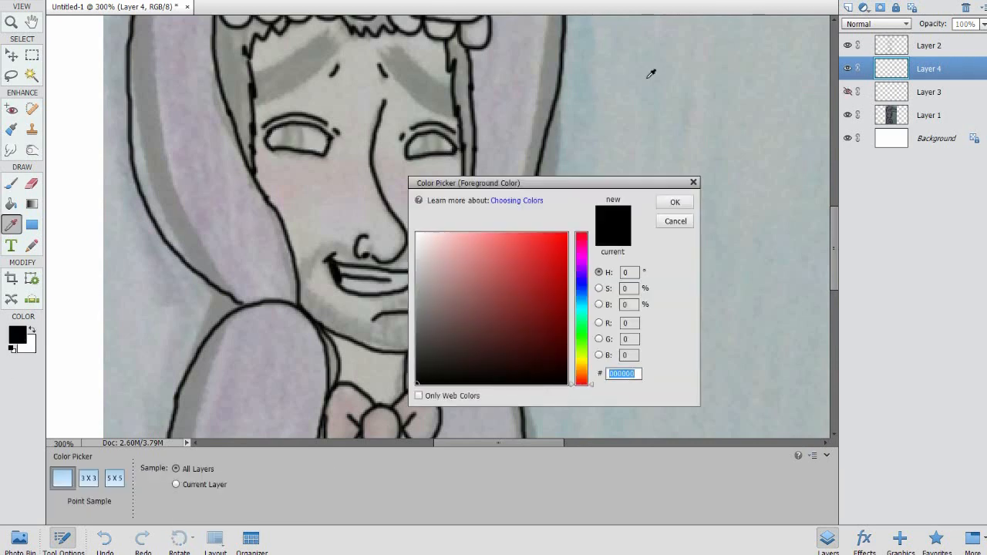
left_click(584, 341)
left_click(562, 337)
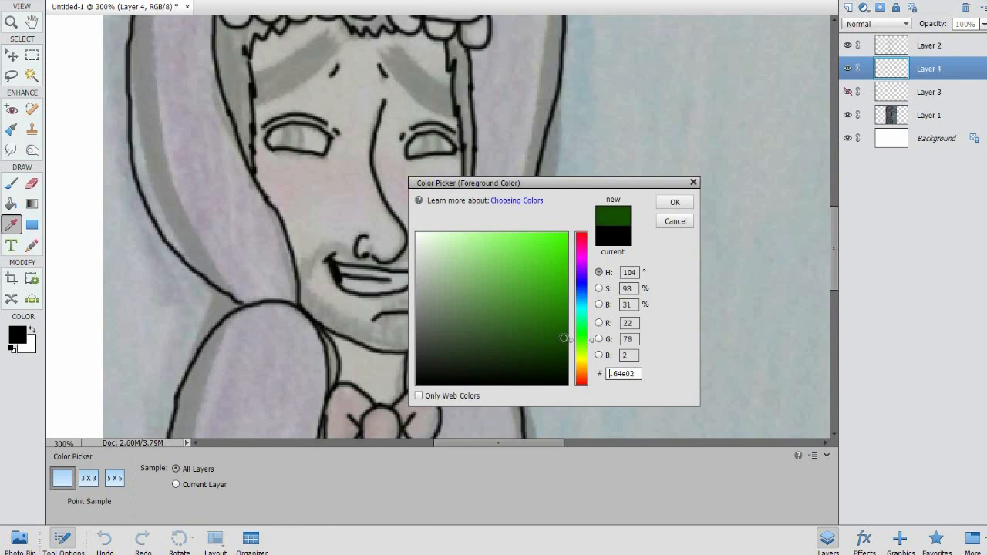
left_click(675, 204)
key("b")
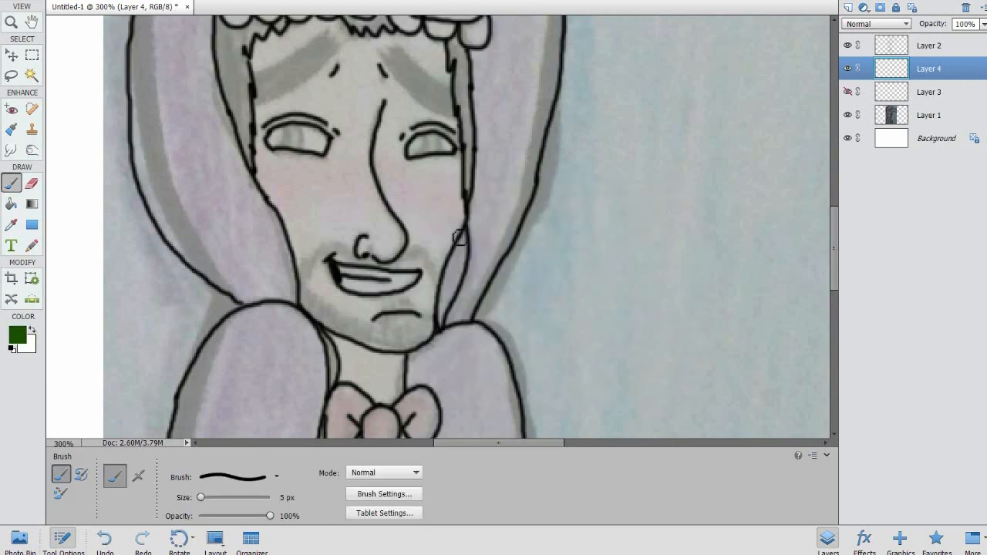
scroll(459, 235, "up", 2)
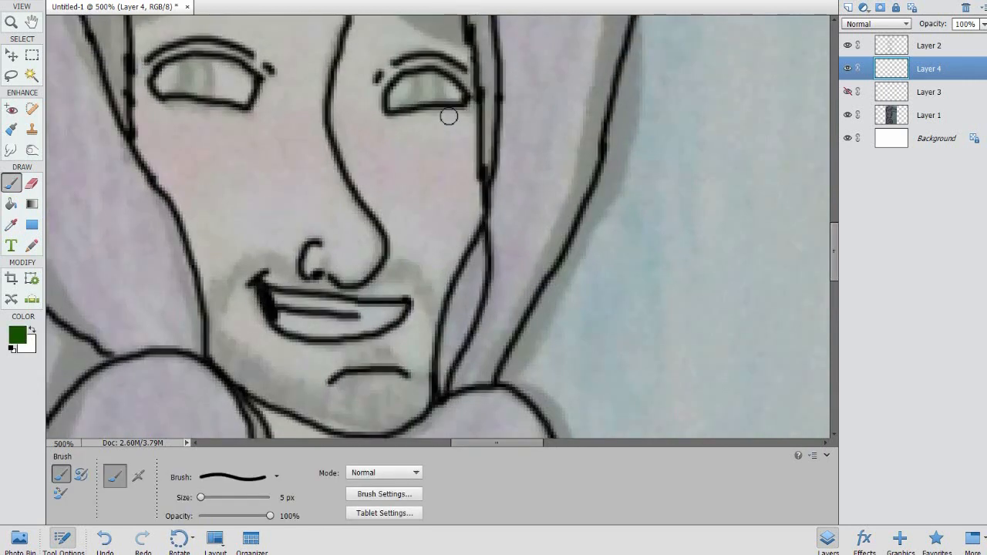
mouse_move(419, 81)
left_mouse_down()
mouse_move(391, 104)
mouse_move(436, 96)
mouse_move(439, 85)
mouse_move(430, 77)
mouse_move(413, 95)
left_mouse_up()
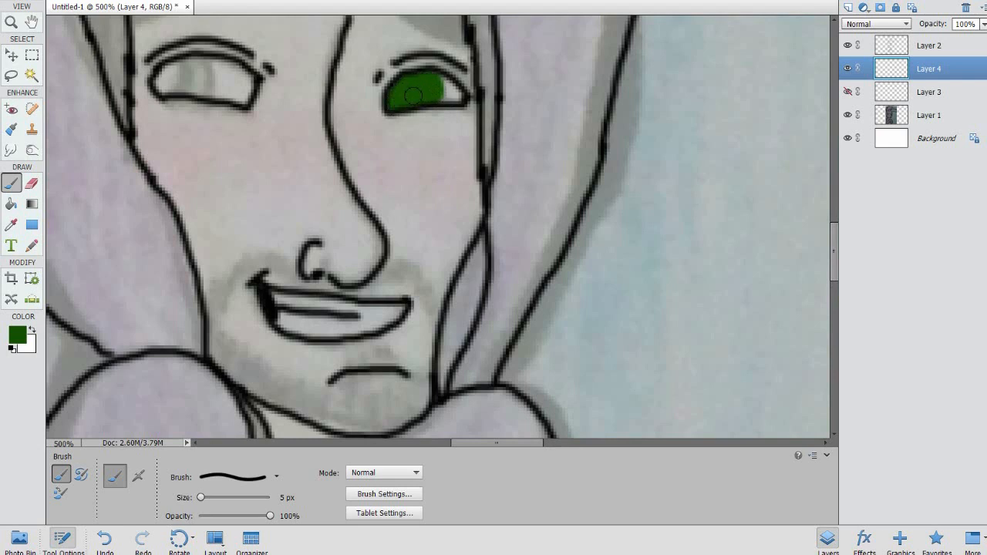
mouse_move(167, 73)
left_mouse_down()
mouse_move(165, 85)
mouse_move(208, 92)
mouse_move(202, 67)
mouse_move(176, 69)
mouse_move(202, 79)
left_mouse_up()
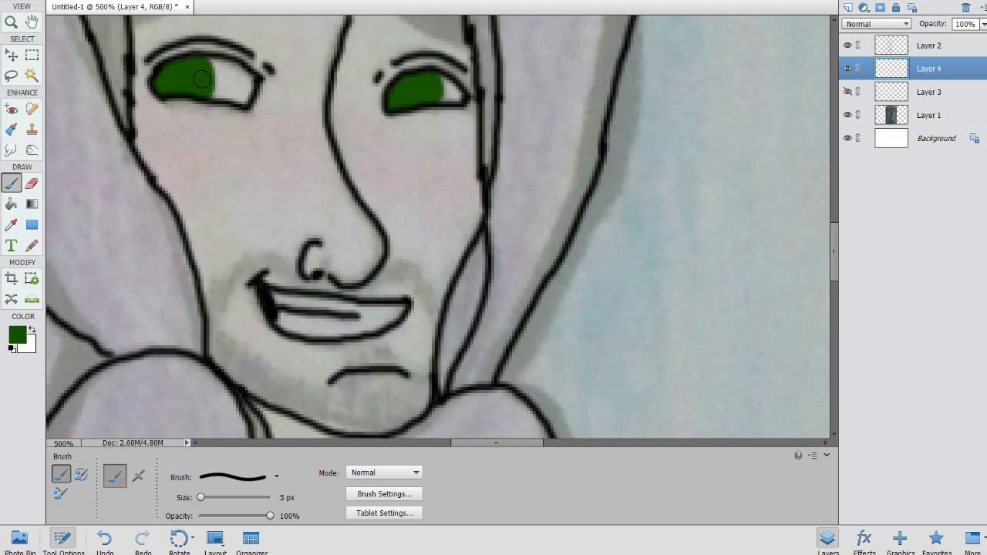
- Darken the edges of both green irises with the Burn tool at 24 px, Midtones range and 68% exposure
left_click(34, 150)
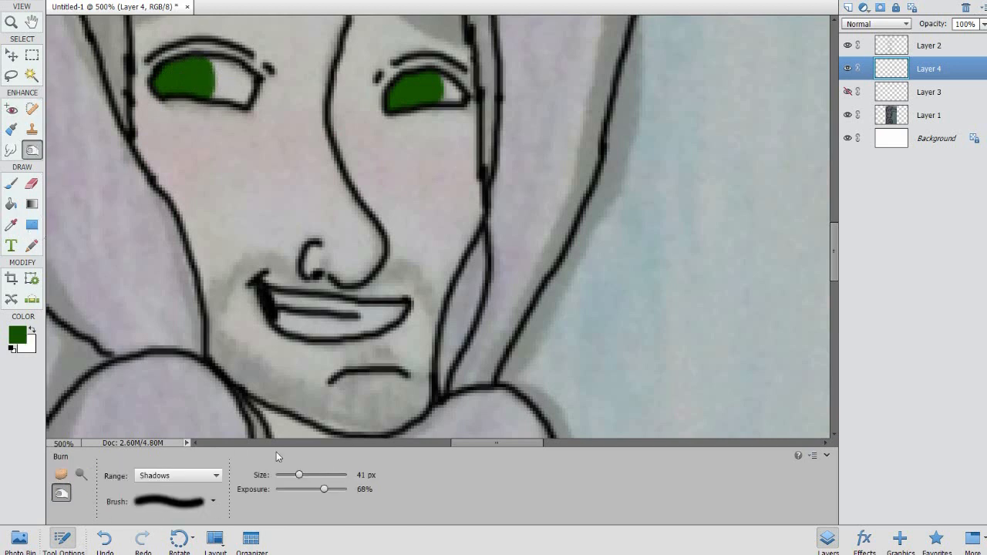
mouse_move(155, 68)
left_mouse_down()
mouse_move(189, 77)
mouse_move(173, 81)
left_mouse_up()
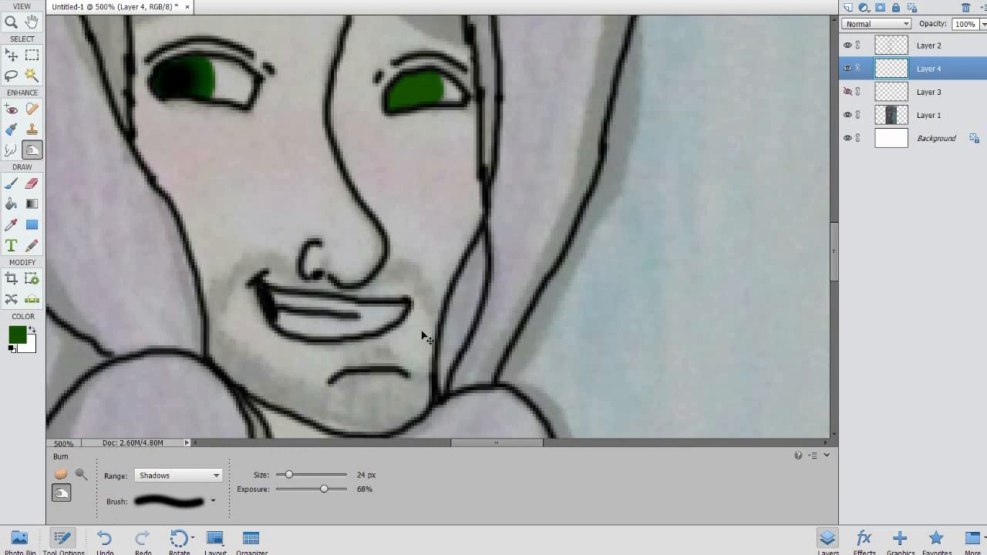
key("ctrl+z")
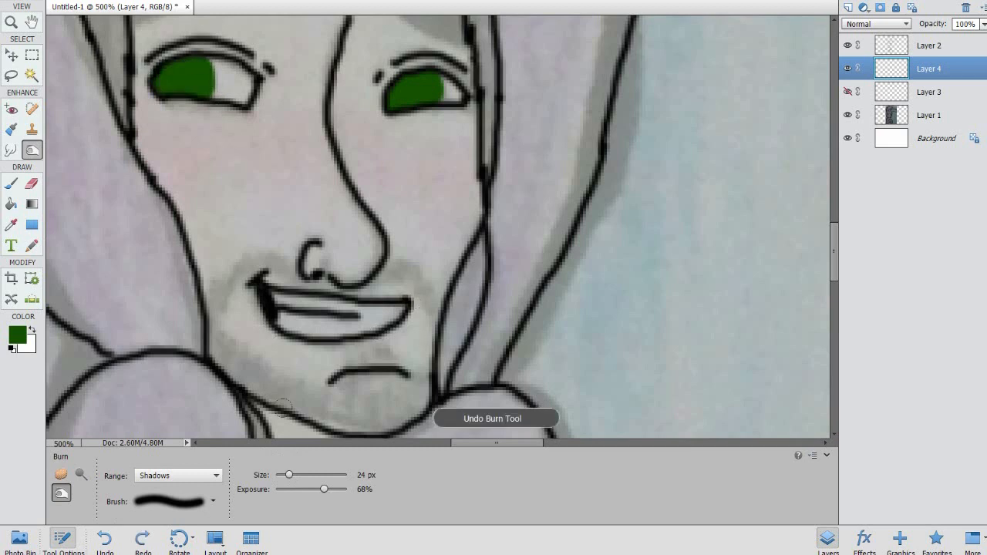
left_click(198, 478)
left_click(158, 498)
mouse_move(410, 75)
left_mouse_down()
mouse_move(387, 87)
mouse_move(398, 87)
left_mouse_up()
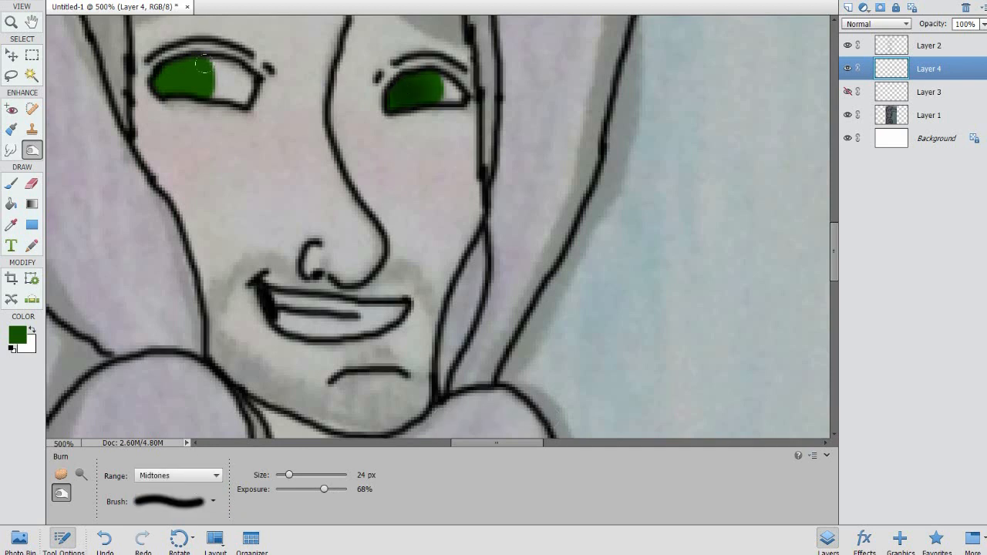
left_click_drag(157, 68, 163, 73)
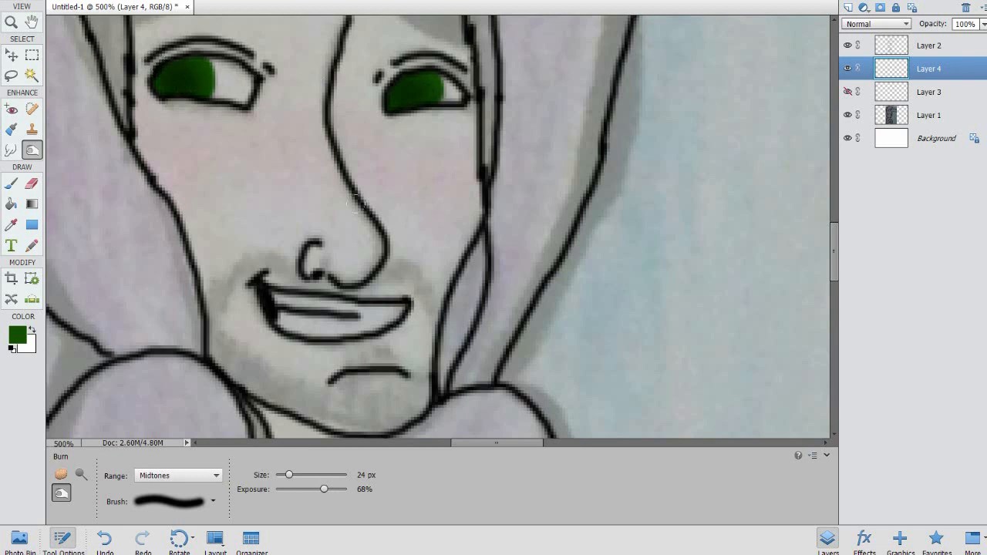
- Add a new layer, hide the iris layer and paint black pupils in both eyes with the 5 px brush
left_click(848, 7)
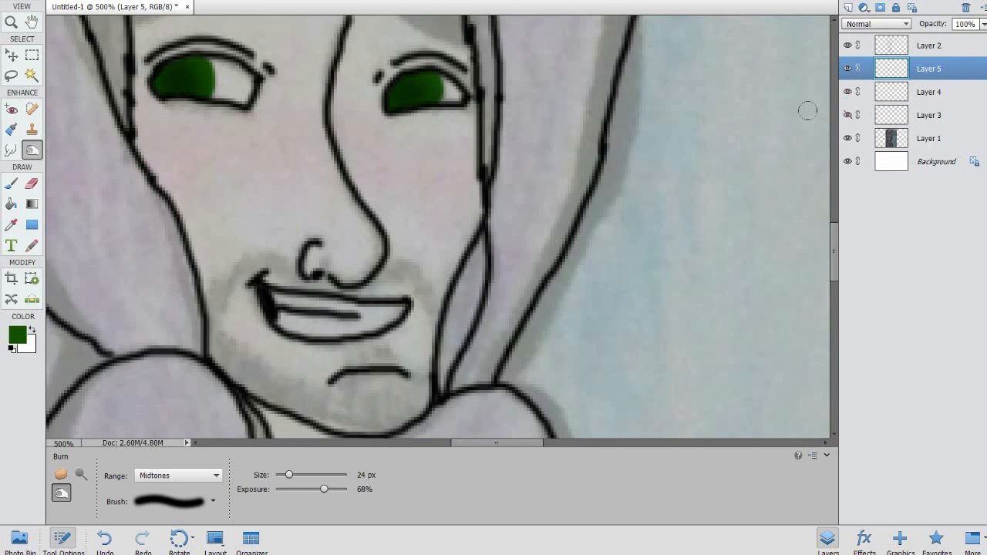
left_click(848, 93)
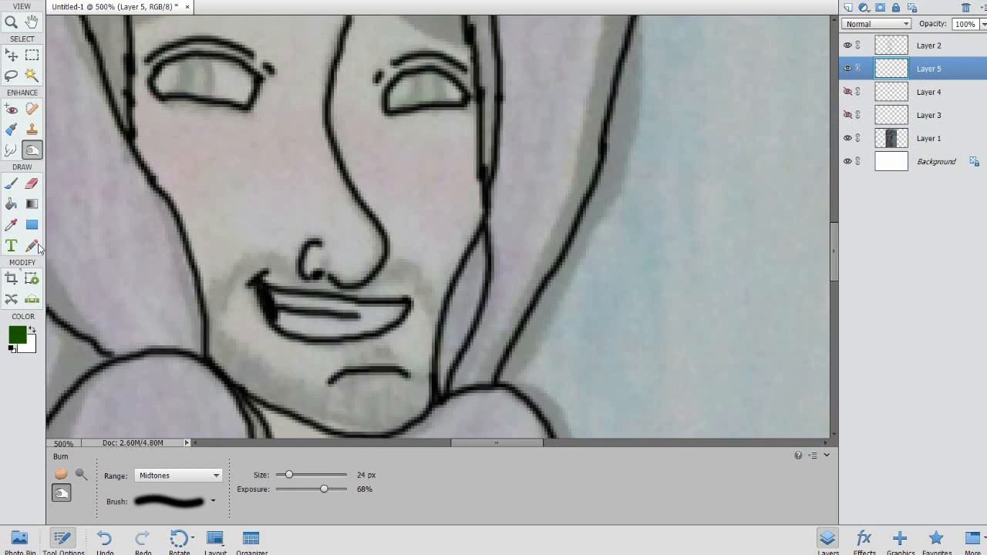
left_click(11, 183)
key("d")
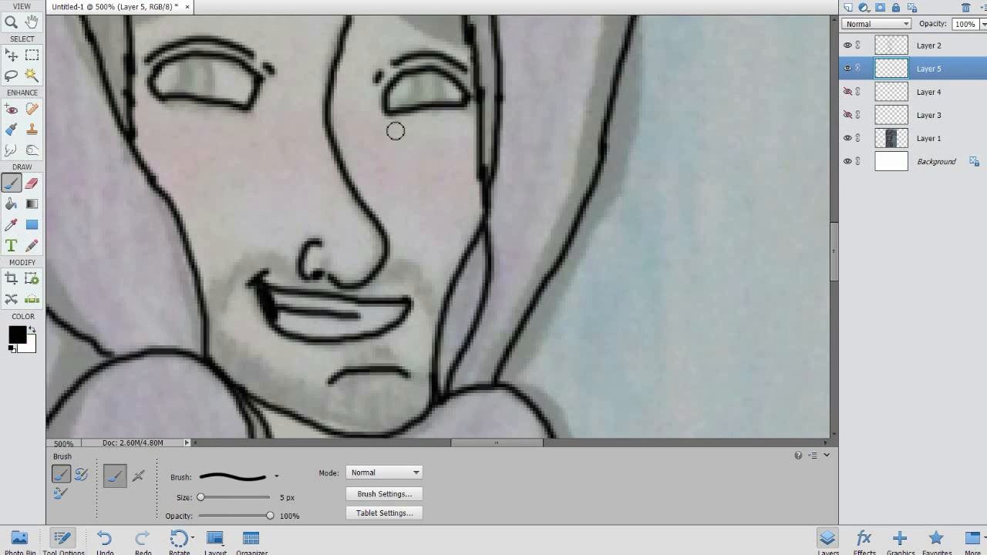
mouse_move(412, 75)
left_mouse_down()
mouse_move(392, 101)
mouse_move(399, 83)
left_mouse_up()
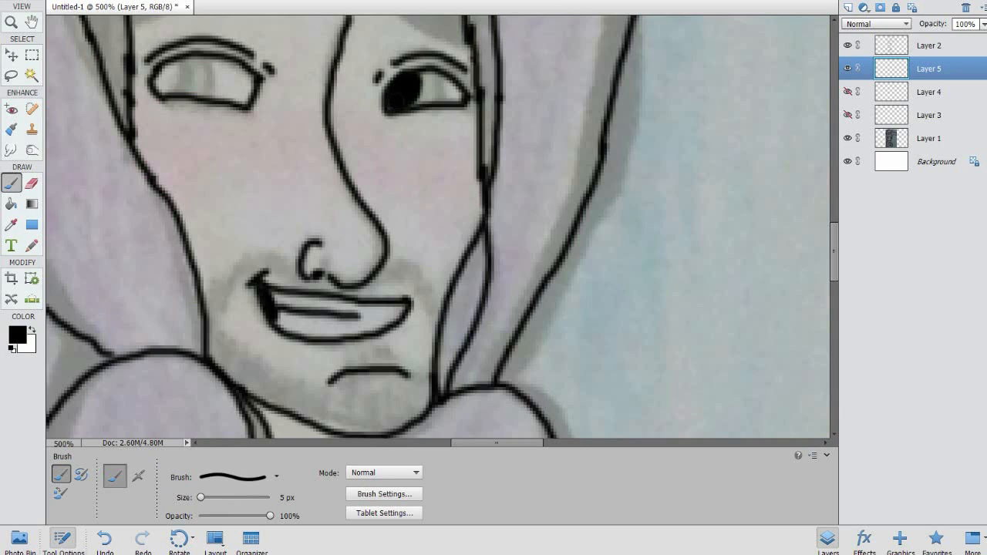
mouse_move(181, 78)
left_mouse_down()
mouse_move(164, 86)
mouse_move(162, 75)
left_mouse_up()
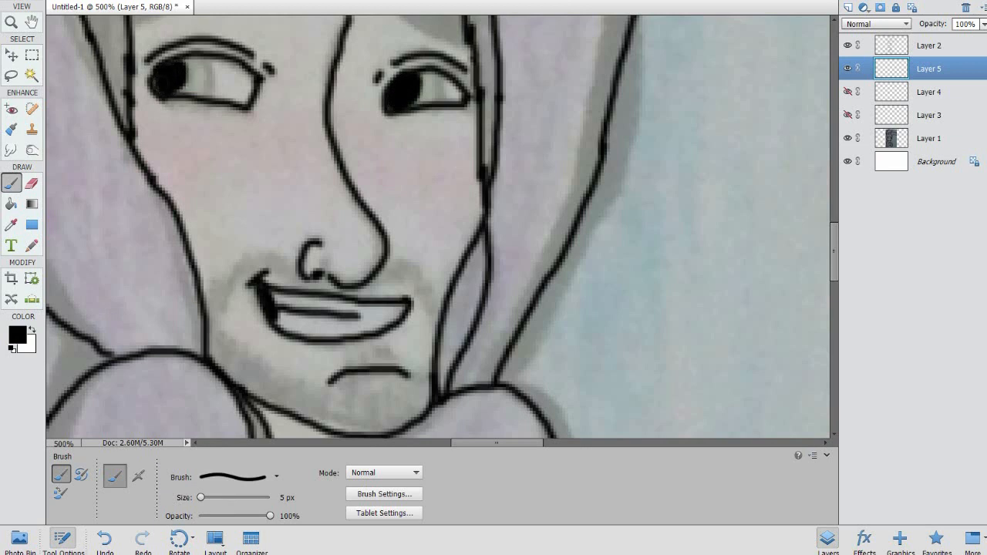
- Show the iris and eye white layers again and merge them with the pupil layer into one
left_click(847, 93)
left_click(847, 115)
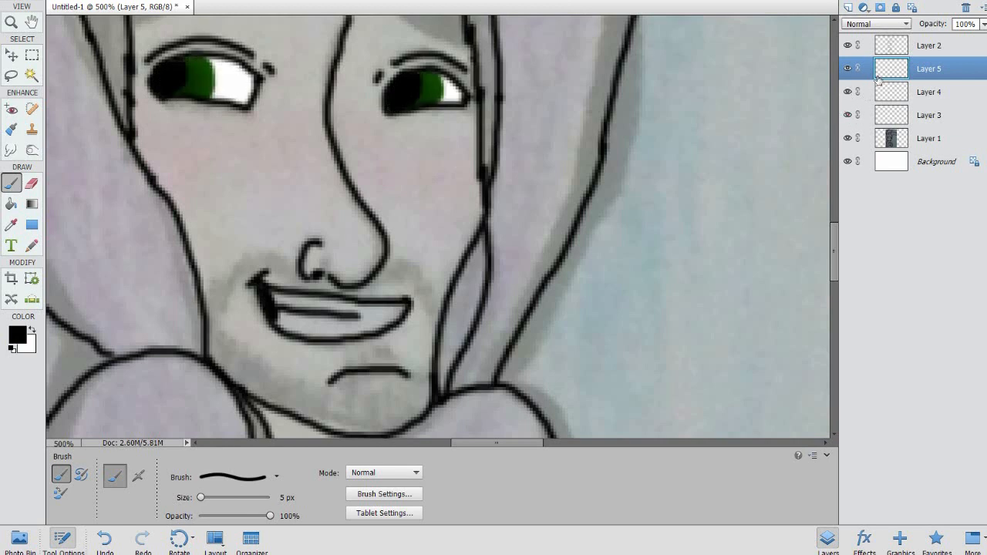
left_click(918, 116, "shift")
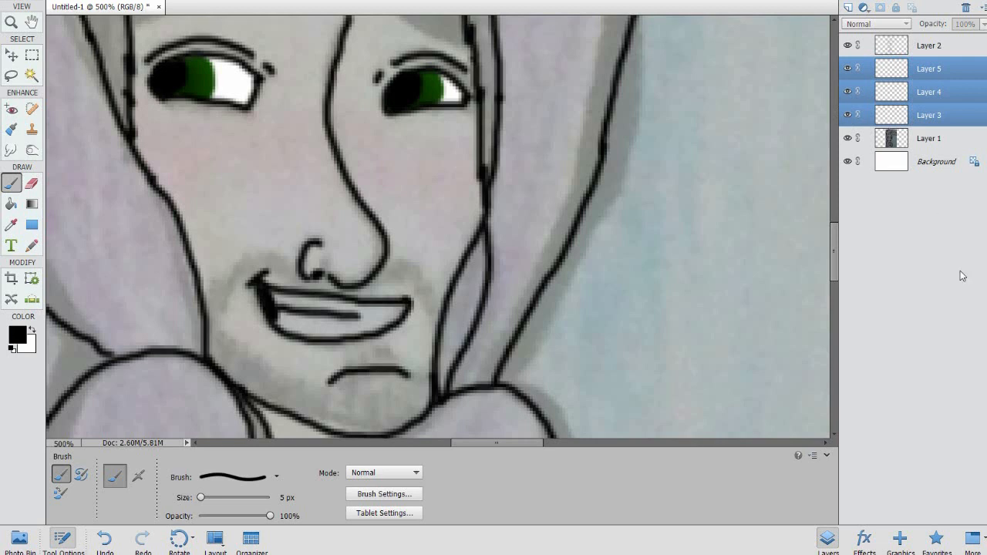
right_click(919, 115)
left_click(933, 320)
- Hide the merged eye layer, add a new layer above it and make white the foreground colour
left_click(847, 69)
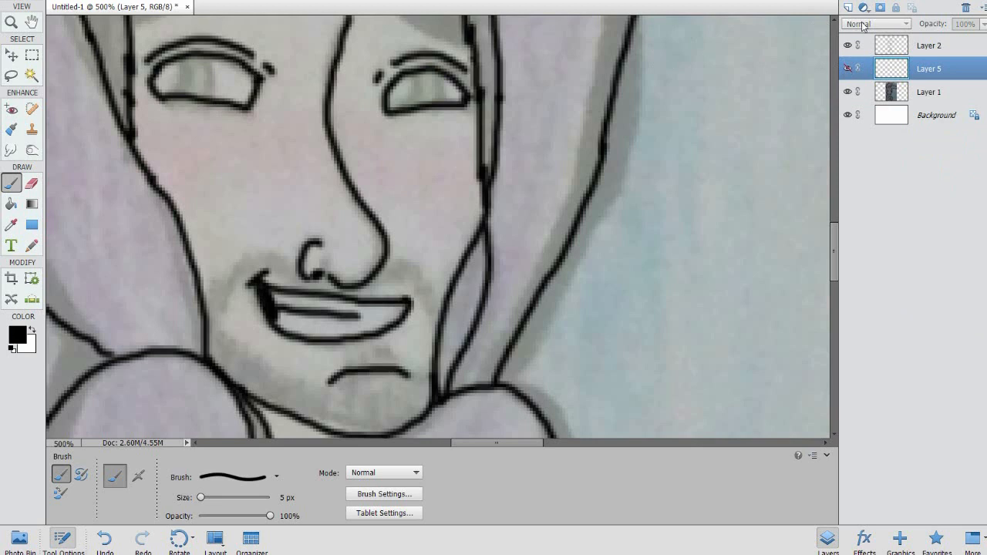
left_click(848, 7)
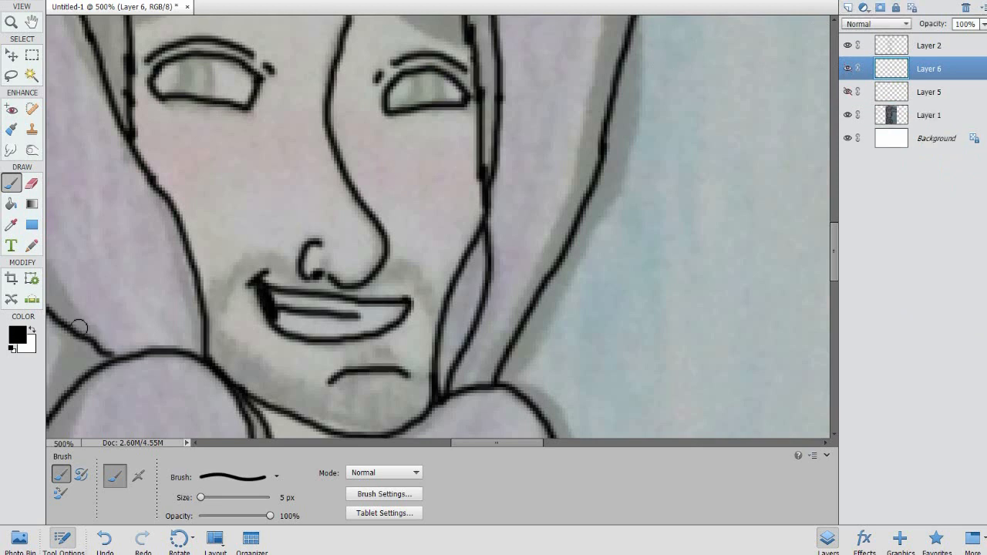
left_click(32, 331)
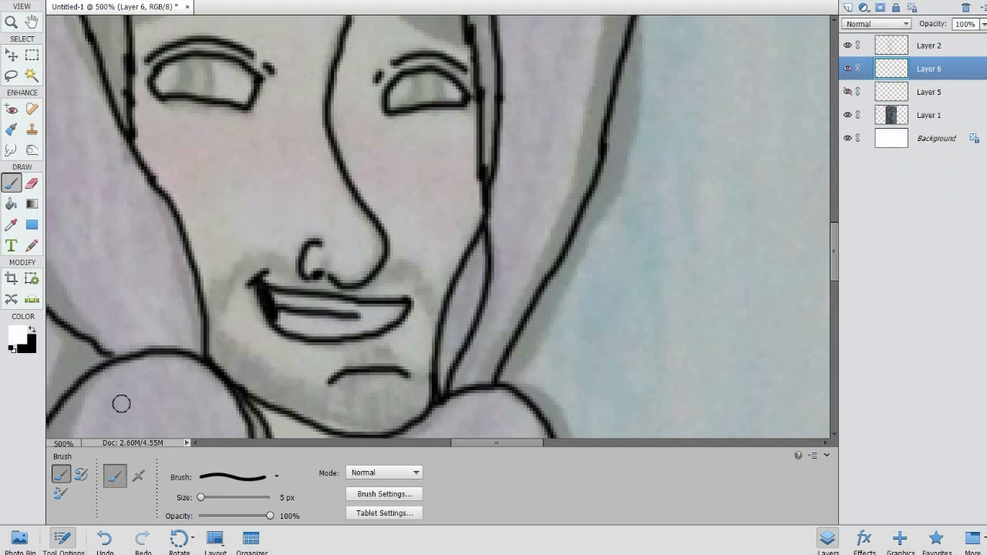
- Try painting a white highlight in the left-hand eye with the soft 5 px brush
left_click(218, 472)
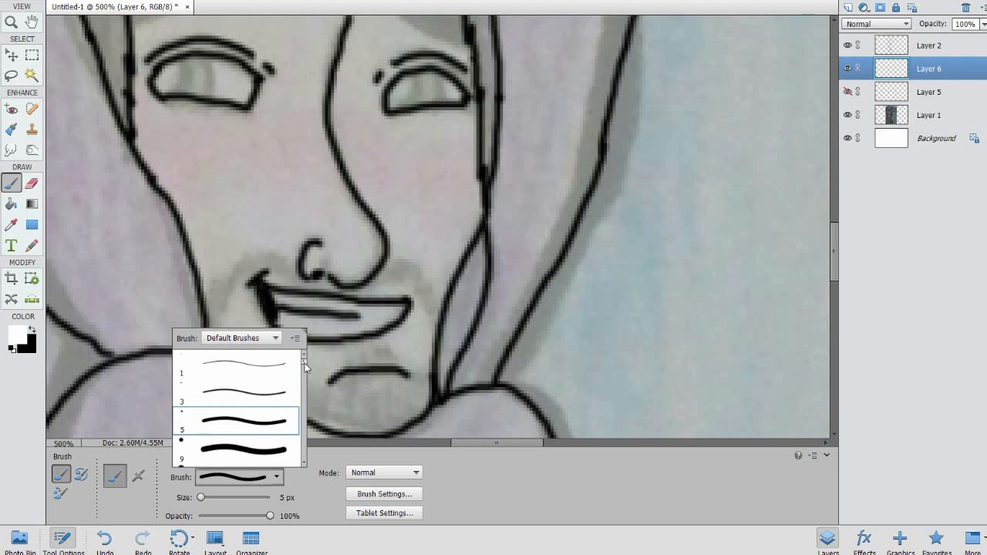
left_click_drag(303, 362, 304, 371)
left_click(249, 395)
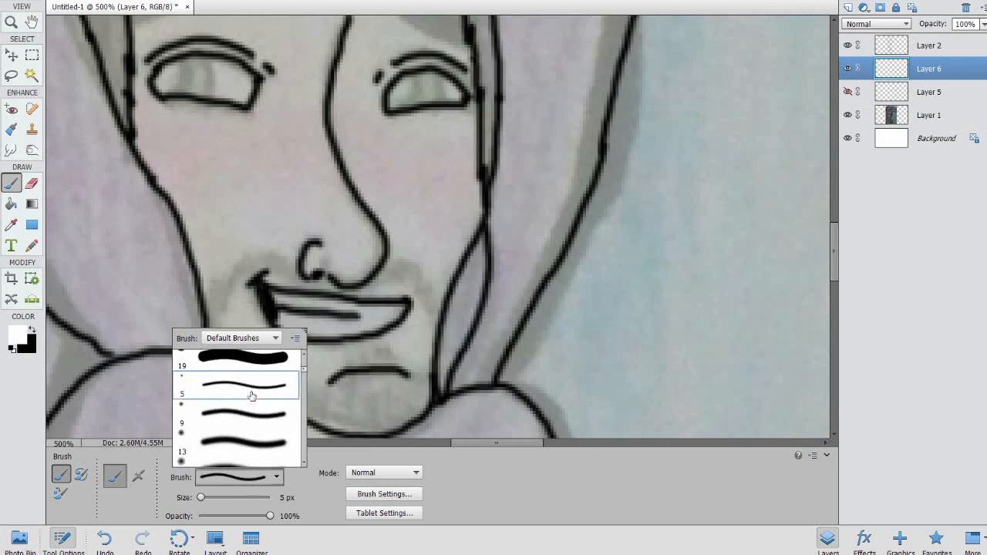
mouse_move(167, 81)
left_mouse_down()
mouse_move(167, 92)
mouse_move(179, 72)
left_mouse_up()
key("ctrl+z")
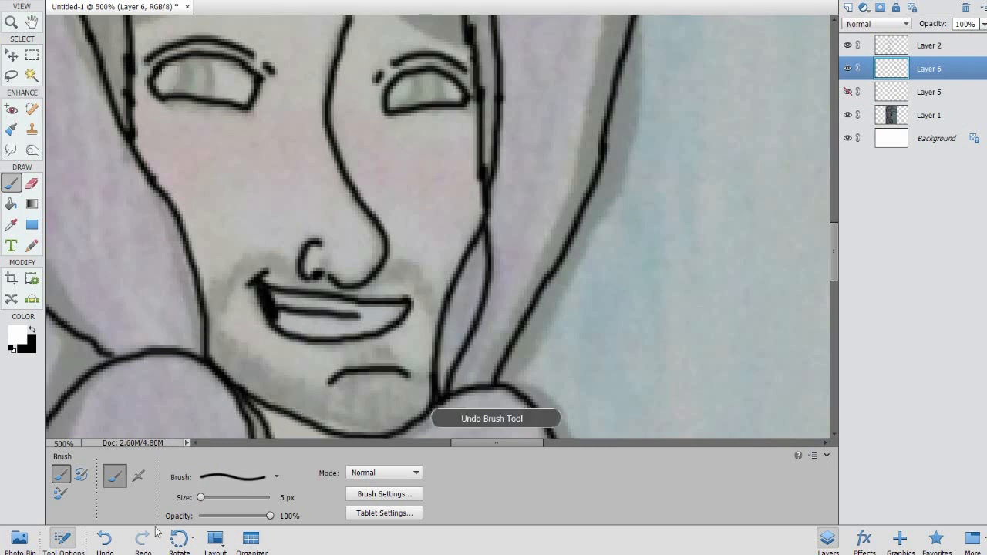
- Paint a white highlight over the pupil of each eye with the soft 9 px brush
left_click(236, 483)
left_click(244, 420)
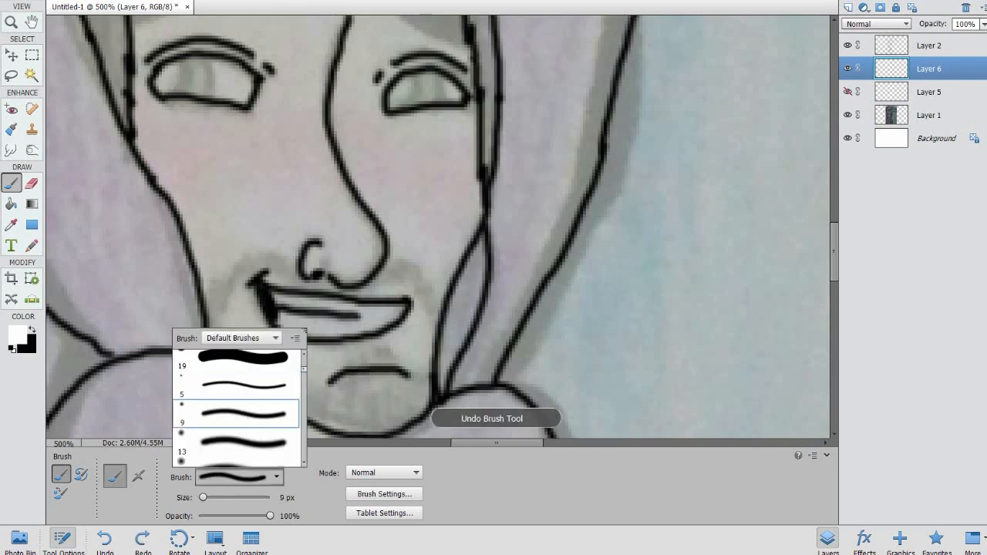
left_click_drag(171, 77, 171, 77)
left_click_drag(402, 87, 404, 85)
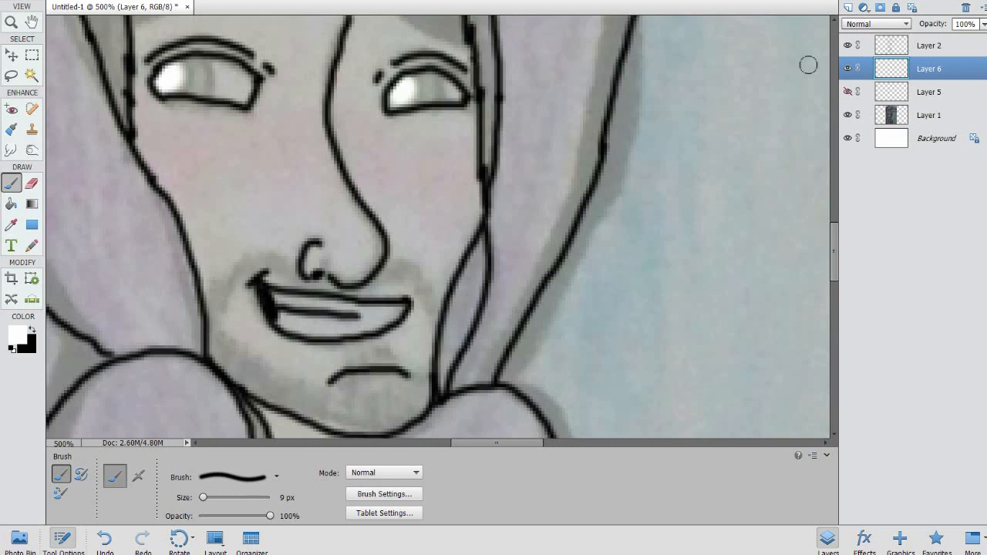
- Show the merged eye layer again and merge it with the highlights layer
left_click(849, 90)
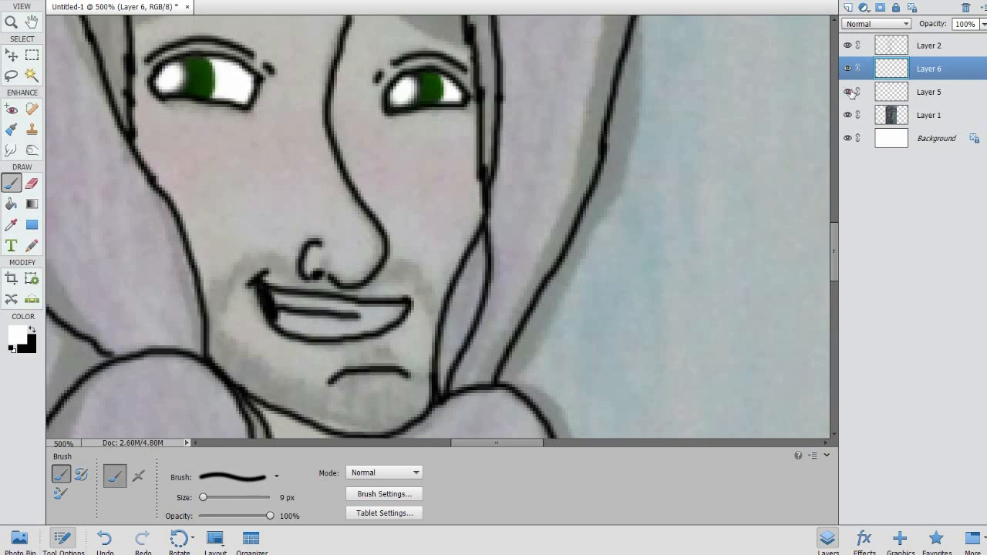
right_click(940, 94)
left_click(960, 303)
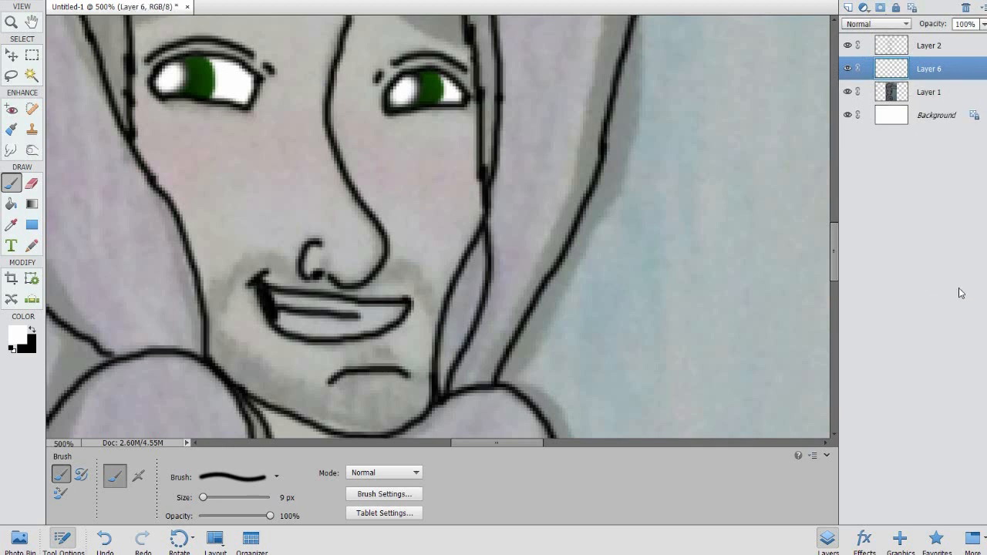
- Draw thin black crease lines beneath both eyes on the line art layer with the hard 3 px brush
key("ctrl+minus")
left_click(898, 51)
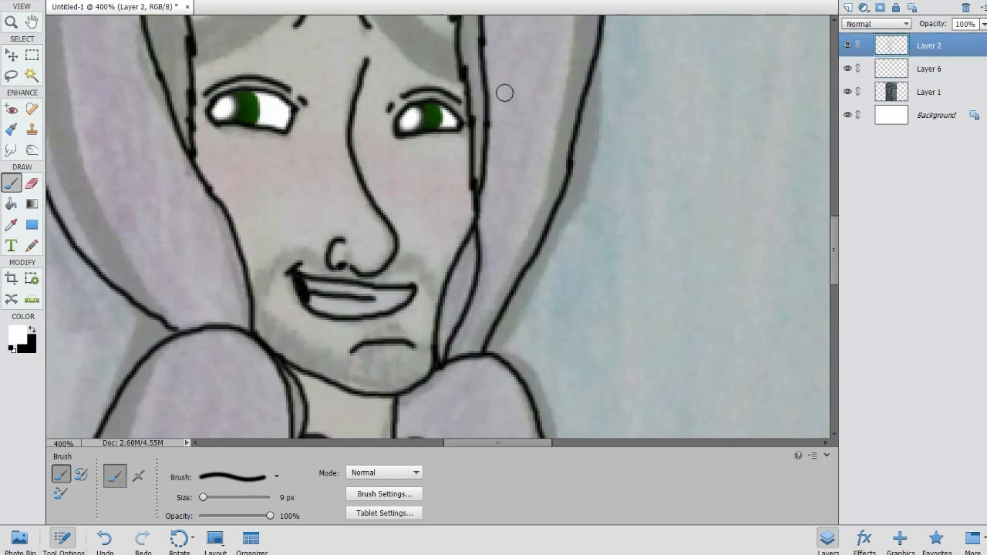
key("x")
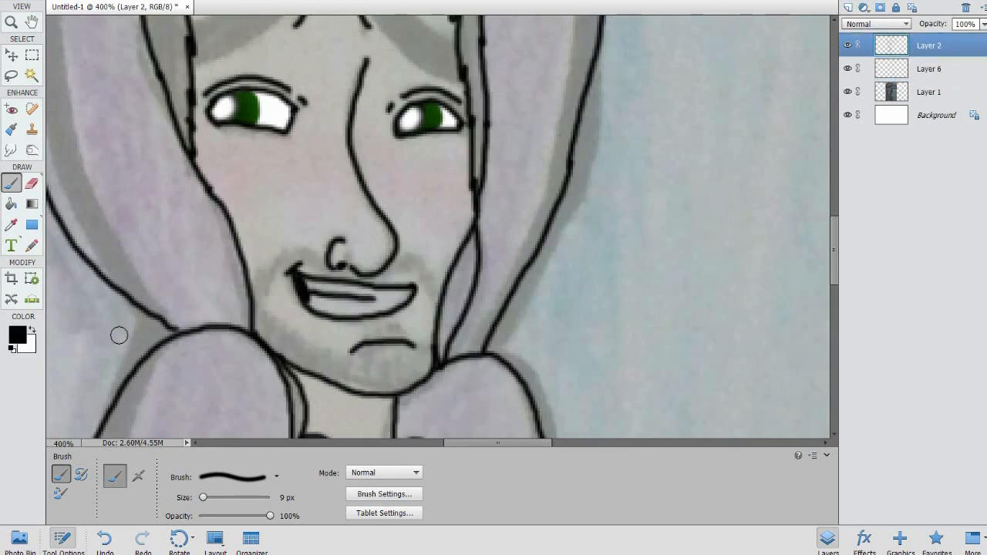
left_click(240, 472)
scroll(303, 370, "up", 2)
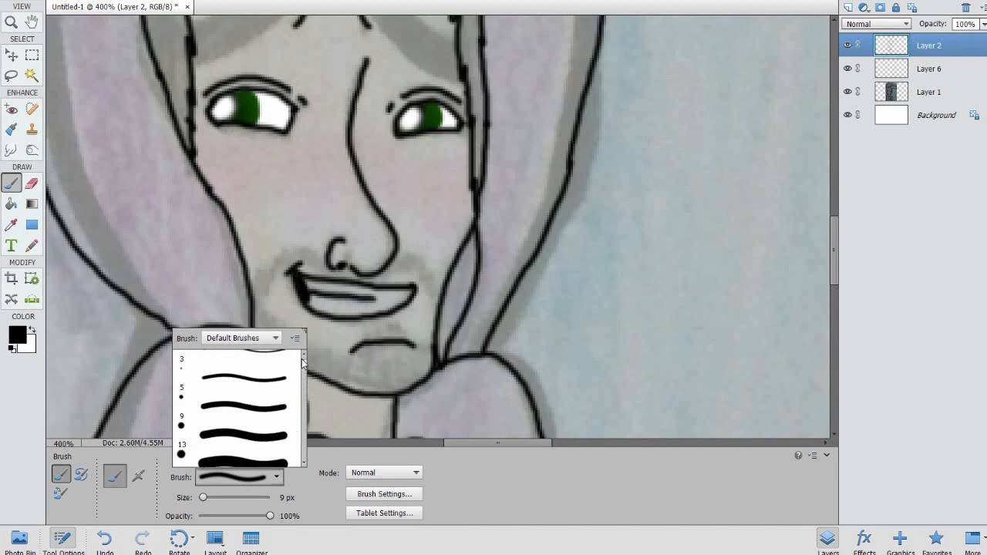
left_click(254, 386)
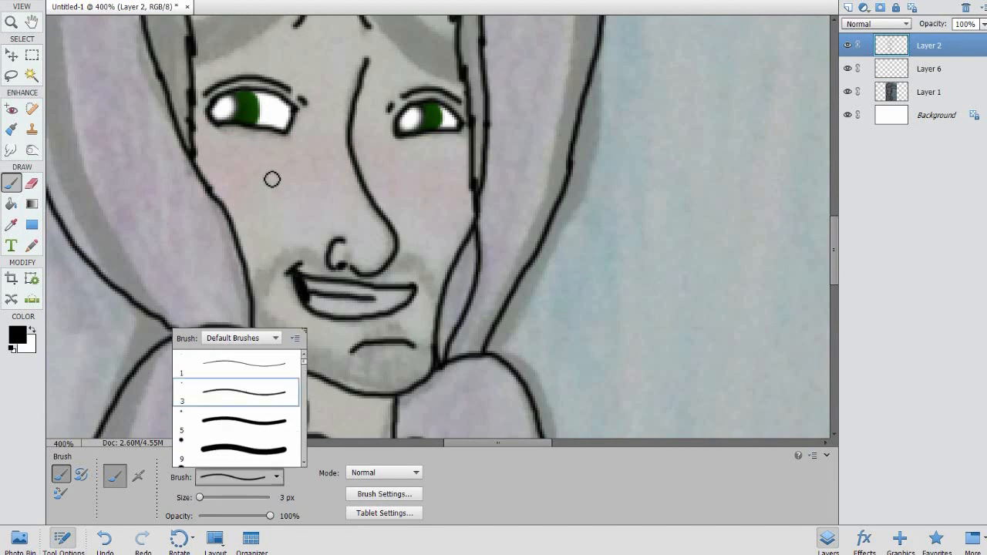
left_click(233, 138)
left_click_drag(253, 137, 279, 141)
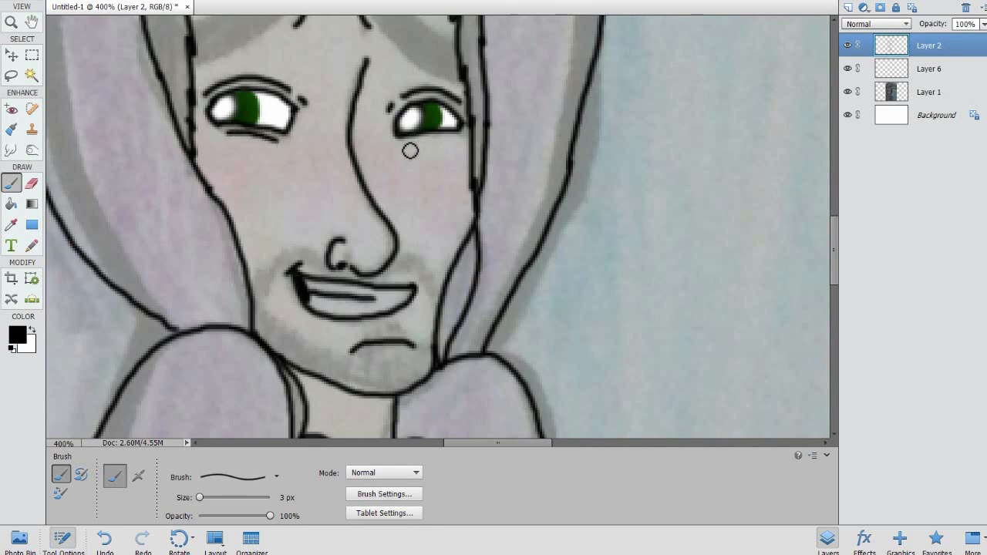
left_click_drag(401, 141, 455, 143)
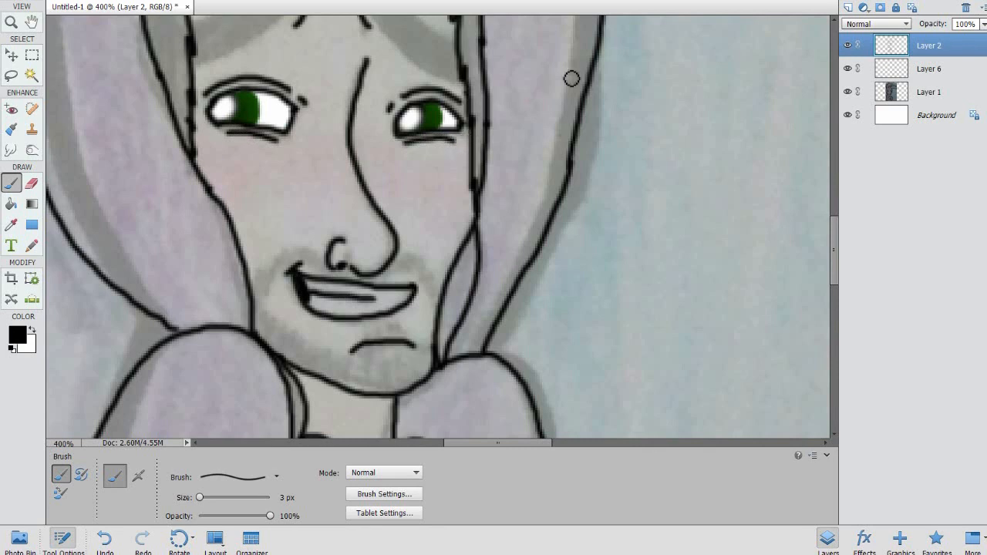
scroll(743, 216, "up", 5)
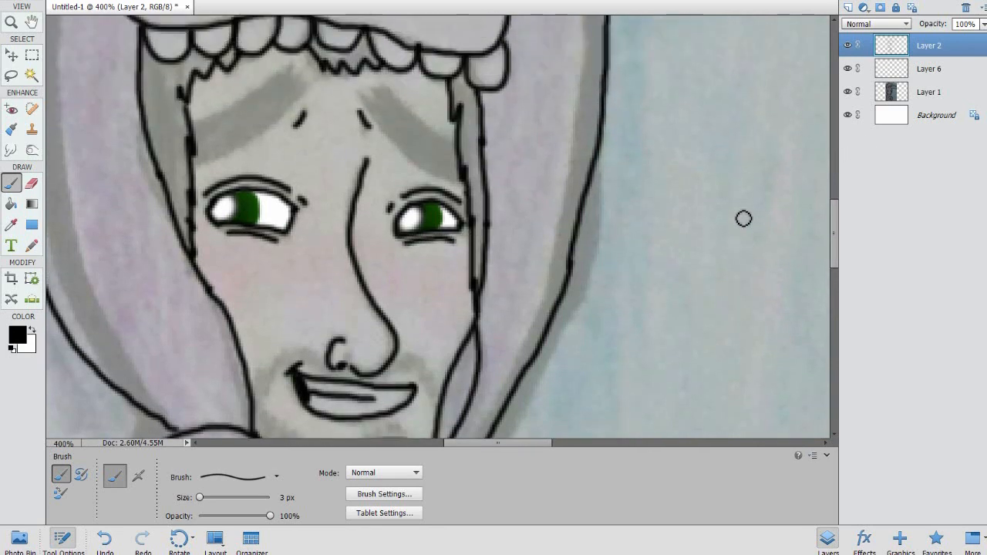
- Merge the eye colour layer, Layer 6, with the Layer 2 line art and check the merged layer by toggling its visibility
scroll(744, 209, "up", 3)
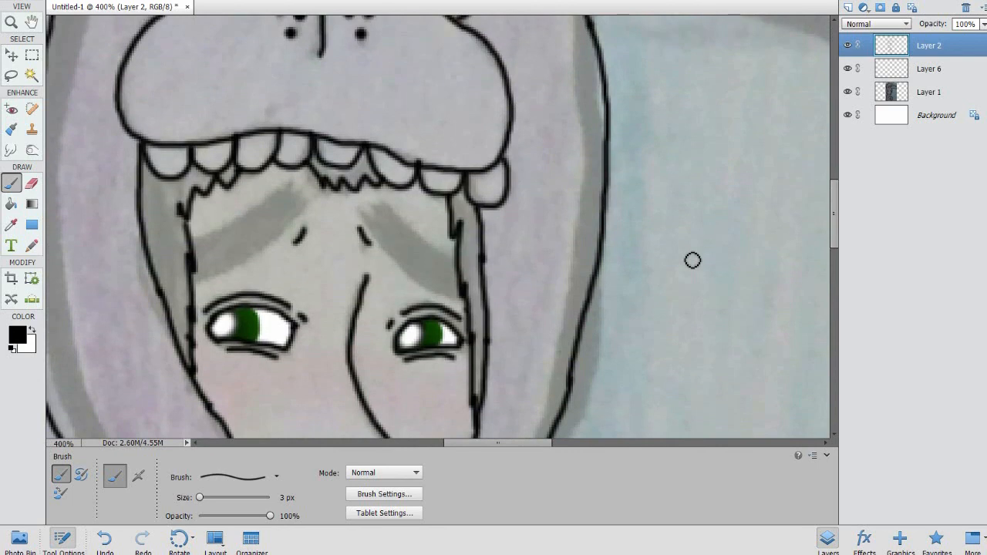
left_click(902, 70)
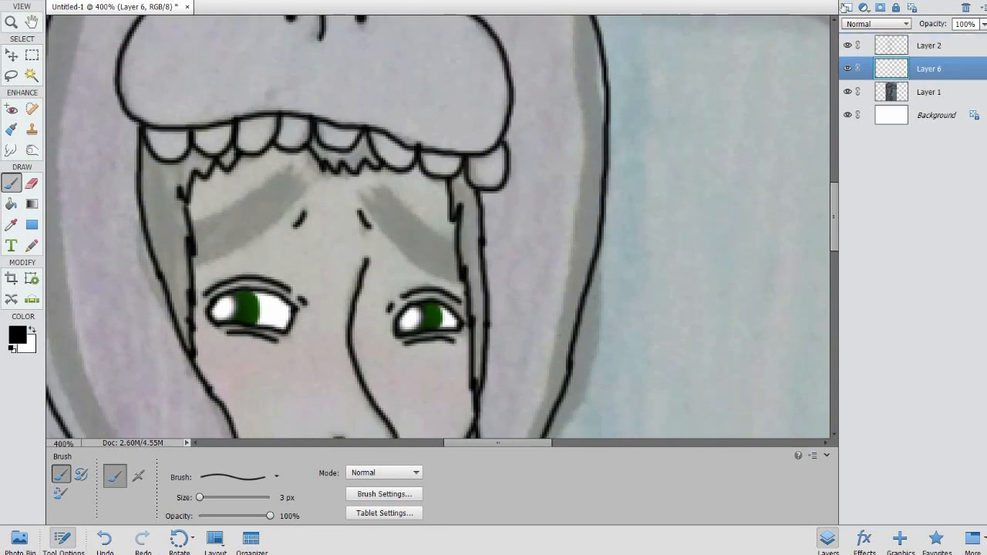
left_click(897, 48, "ctrl")
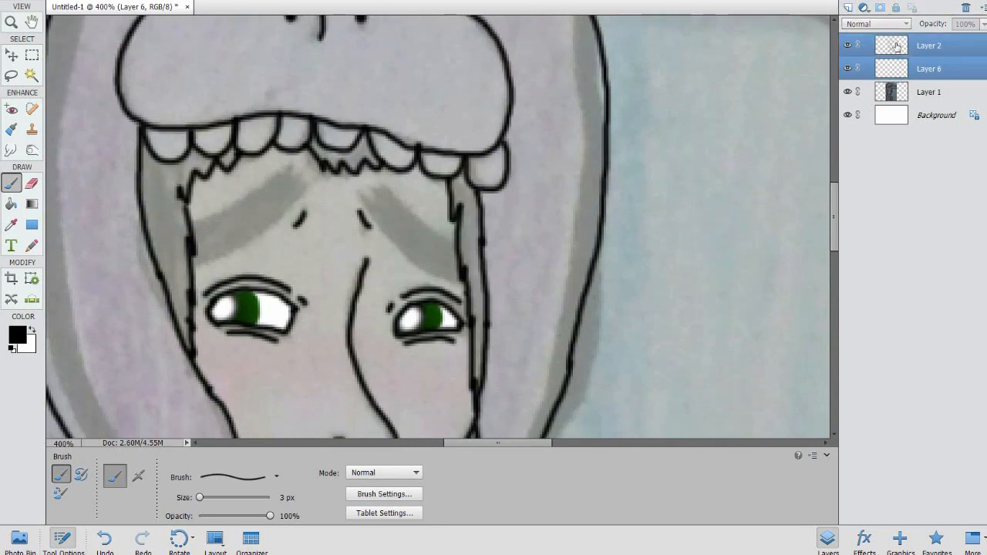
right_click(896, 49)
left_click(917, 259)
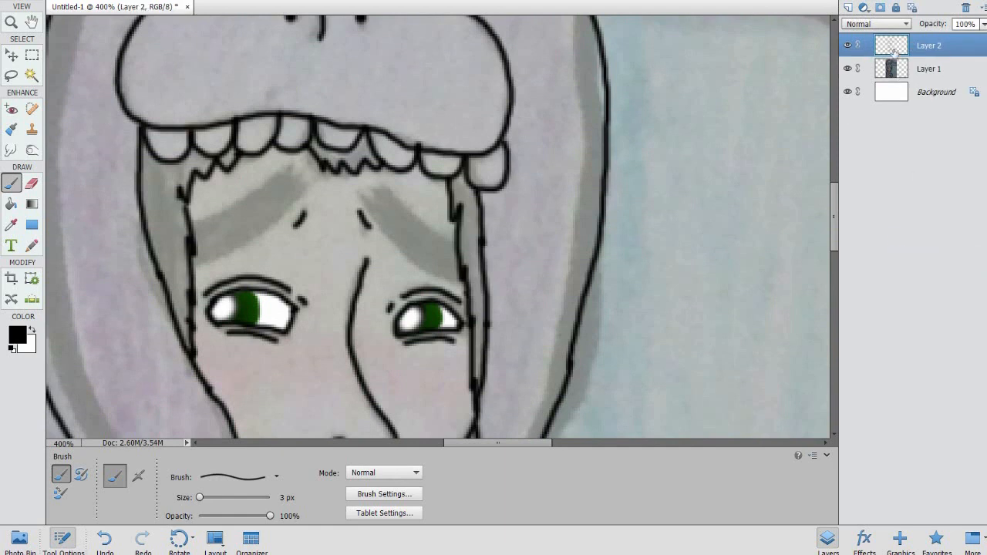
left_click(848, 46)
left_click(848, 46)
- Paint the hood's teeth off-white with the hard 5 px brush on a new layer placed beneath Layer 2
left_click(848, 9)
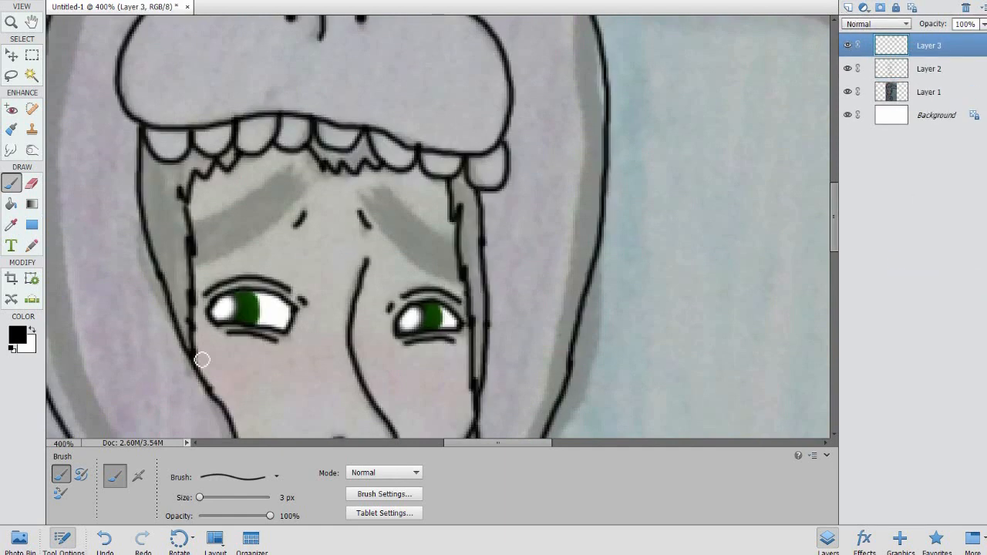
scroll(119, 282, "down", 3)
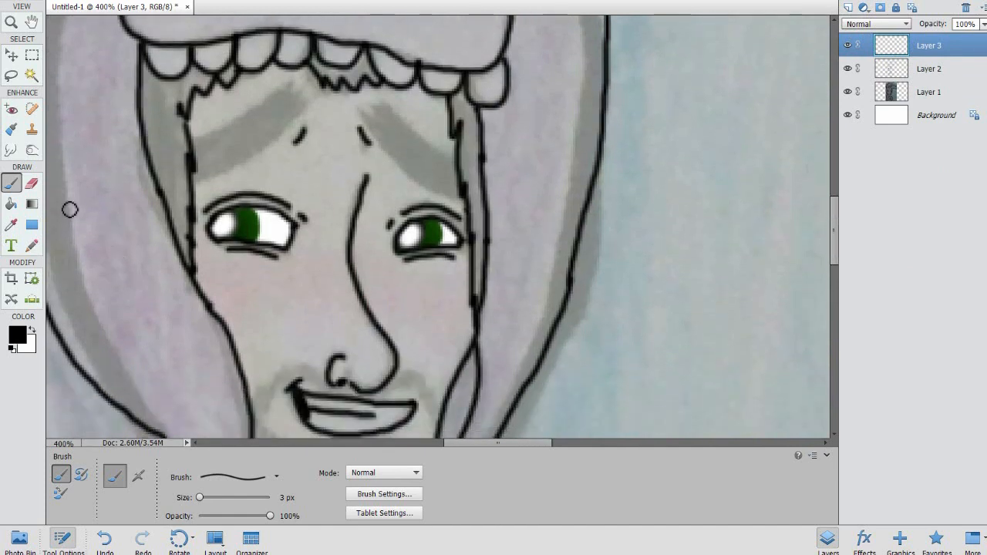
left_click(34, 330)
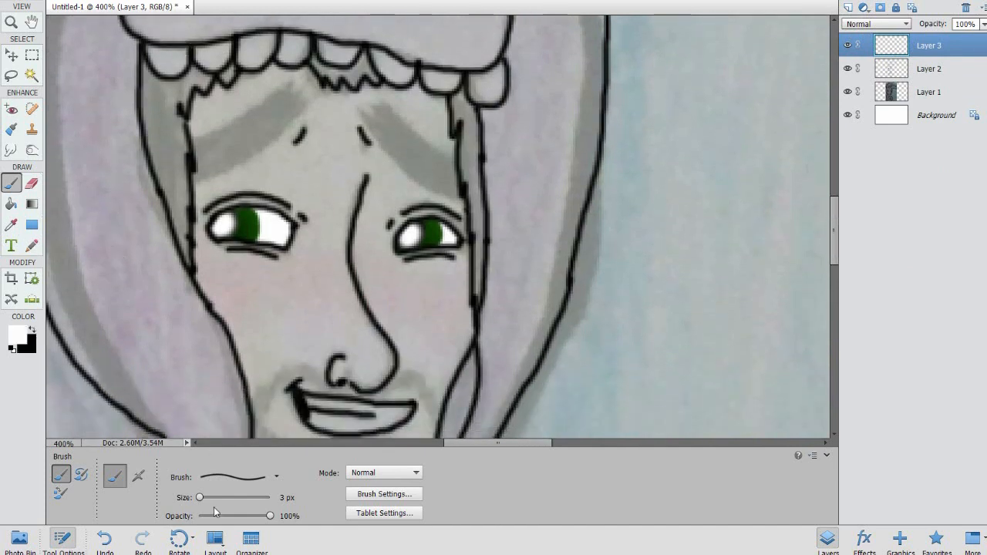
left_click(220, 477)
left_click(212, 420)
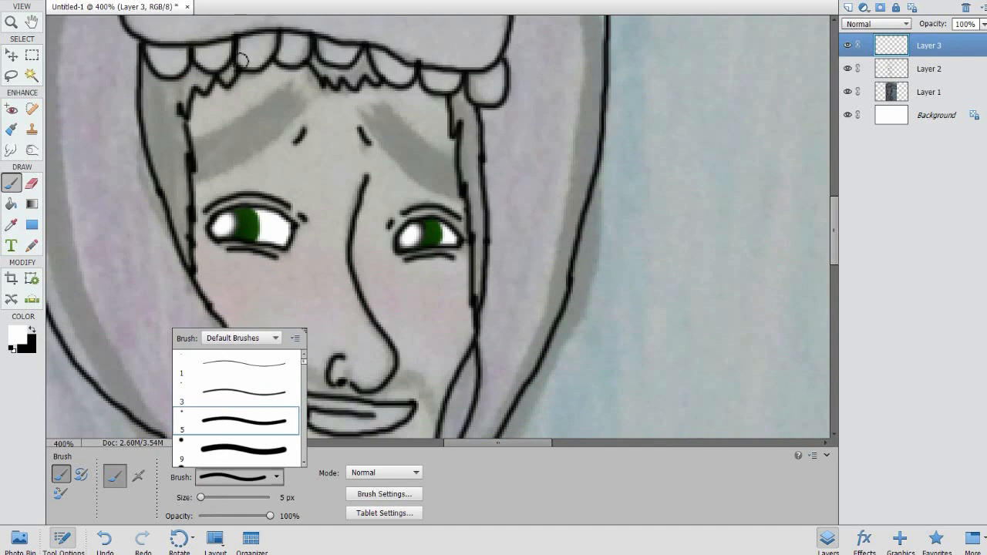
left_click(22, 337)
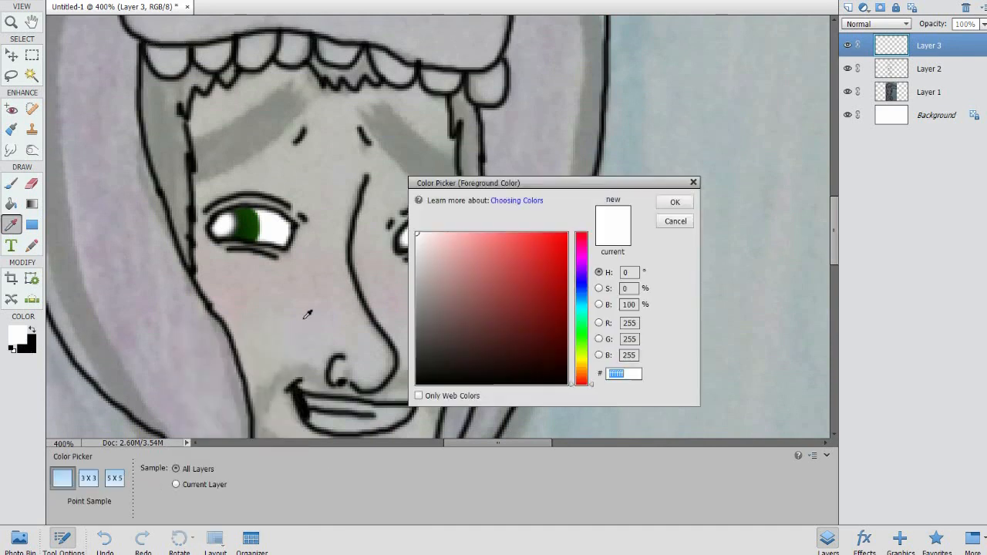
left_click_drag(417, 249, 419, 246)
left_click(669, 207)
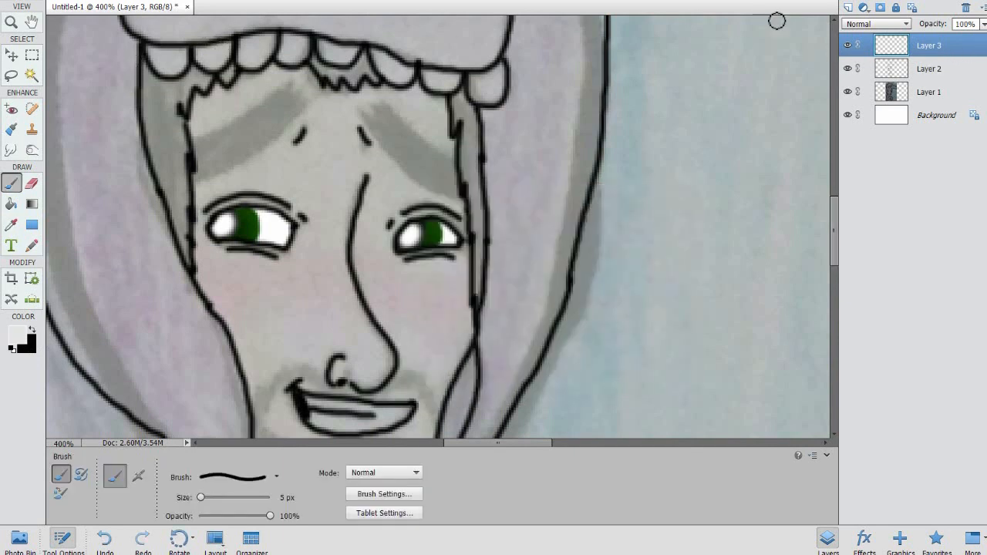
left_click_drag(922, 36, 925, 80)
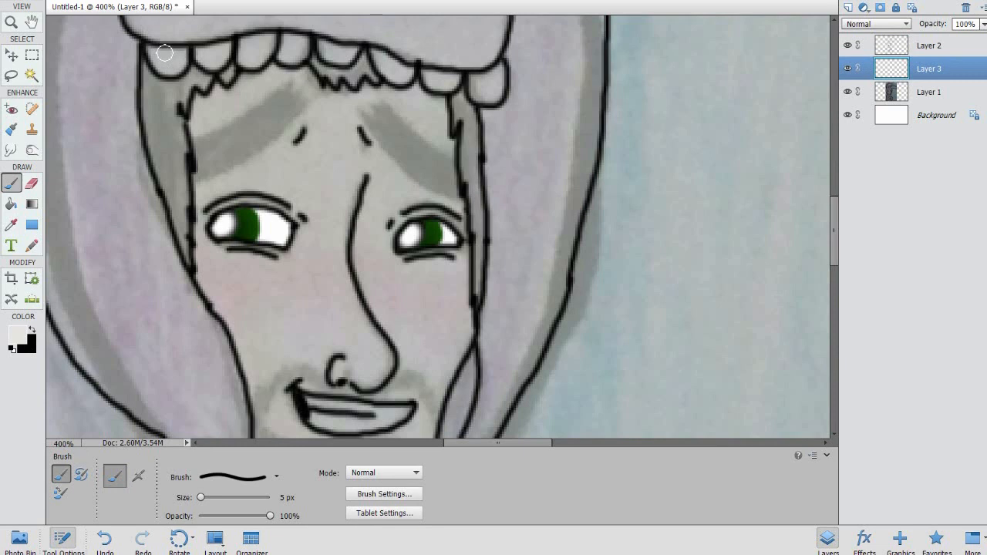
mouse_move(155, 53)
left_mouse_down()
mouse_move(182, 56)
mouse_move(158, 58)
mouse_move(220, 58)
mouse_move(240, 46)
mouse_move(254, 59)
mouse_move(268, 42)
mouse_move(249, 45)
mouse_move(282, 40)
mouse_move(293, 58)
mouse_move(303, 52)
mouse_move(295, 43)
mouse_move(320, 40)
mouse_move(337, 61)
mouse_move(351, 52)
mouse_move(330, 50)
mouse_move(394, 62)
mouse_move(377, 53)
mouse_move(399, 78)
mouse_move(473, 73)
mouse_move(478, 90)
mouse_move(501, 72)
left_mouse_up()
- Reset the foreground colour to black and merge the painted teeth layer with the Layer 2 line art
left_click(32, 151)
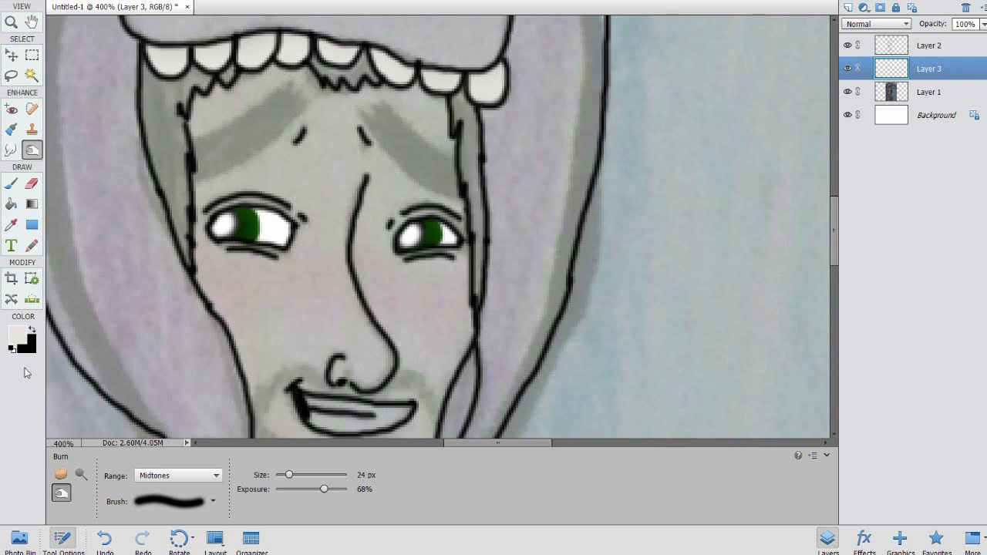
left_click(17, 346)
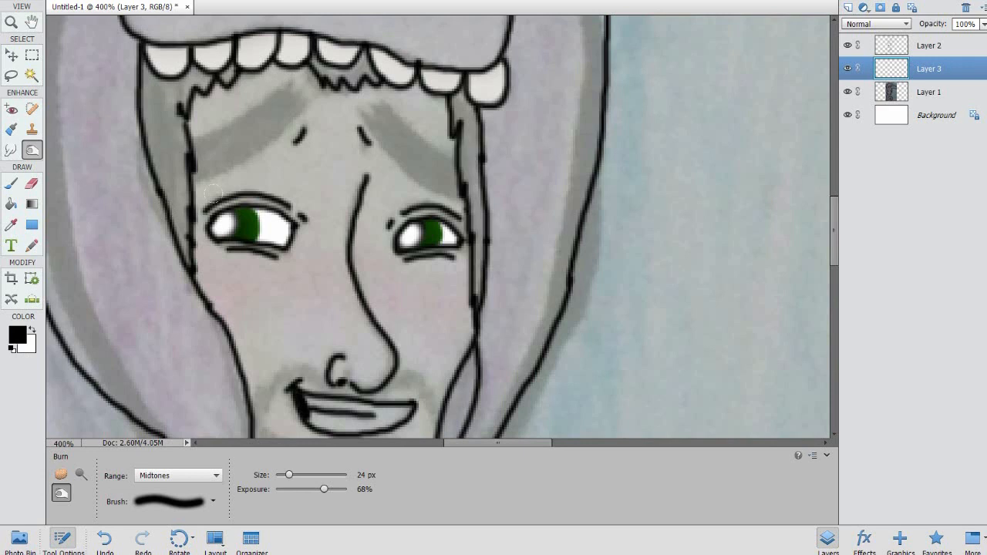
left_click(912, 48, "shift")
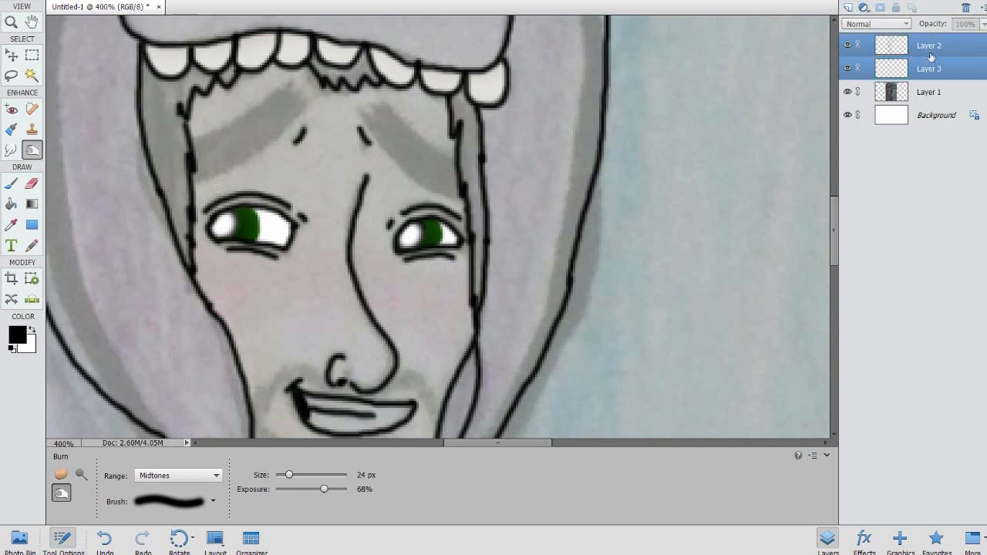
right_click(930, 57)
left_click(956, 268)
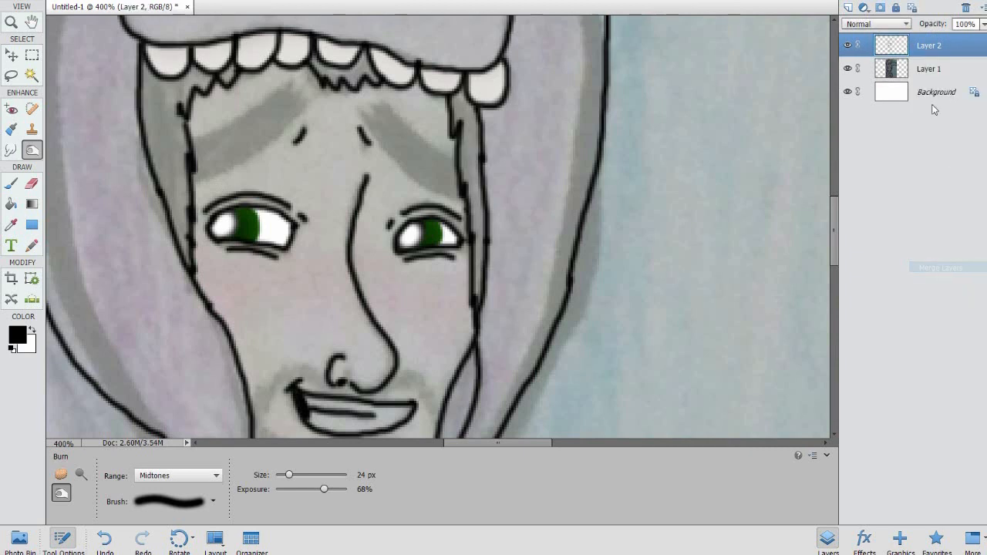
- Add a new layer beneath Layer 2 and set the foreground colour to dark brown, #301601
left_click(848, 7)
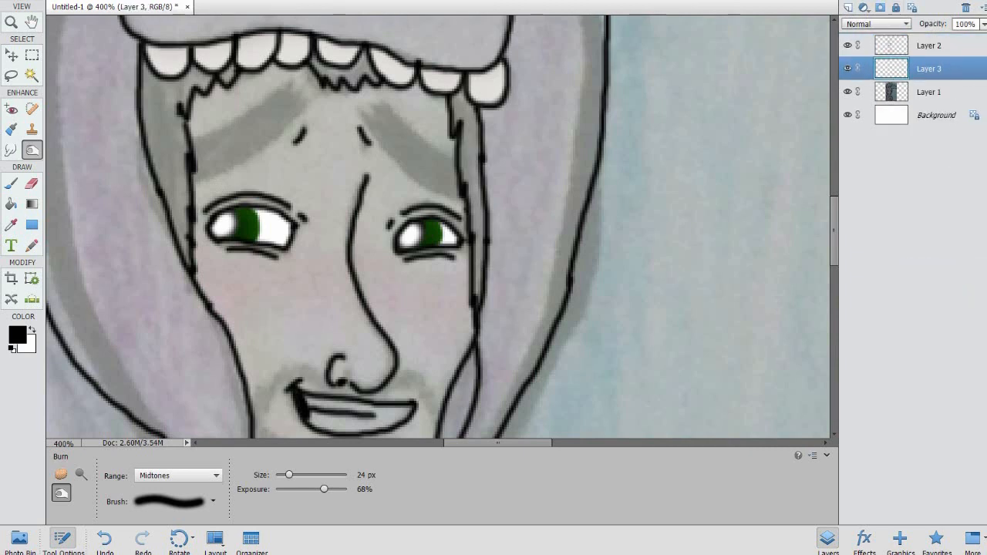
left_click(19, 336)
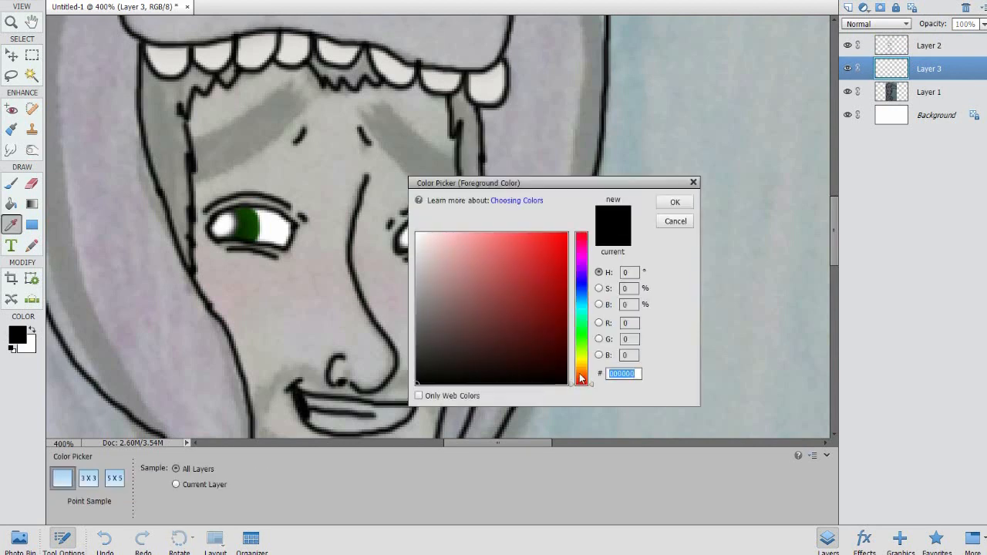
left_click(581, 374)
left_click_drag(563, 350, 565, 355)
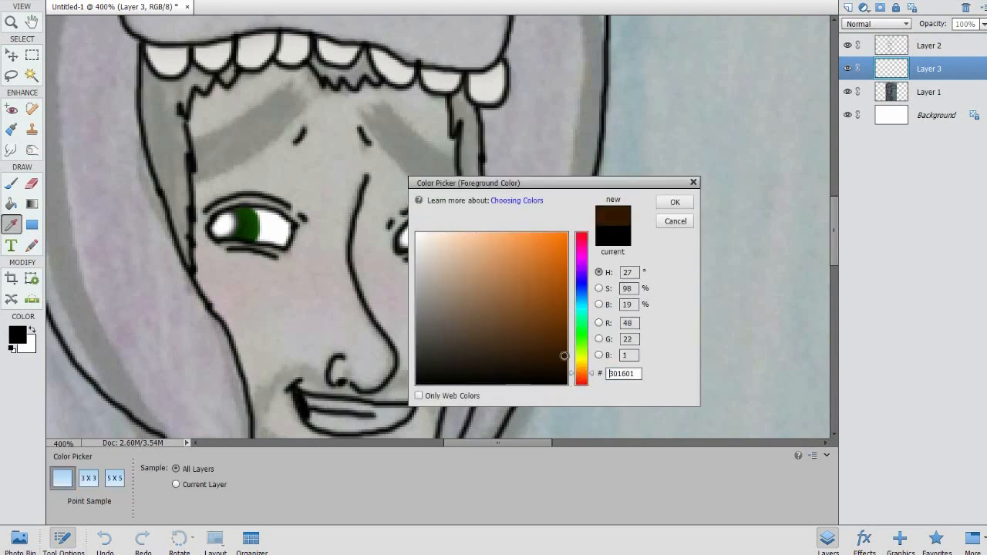
left_click(675, 202)
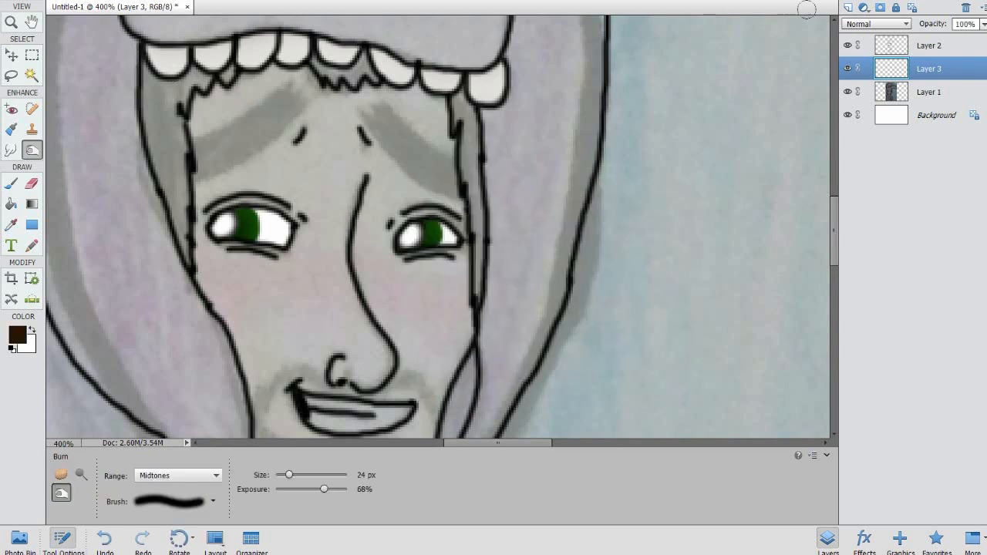
- Fill the hair along the left-hand side of the face with dark brown using the hard 5 px brush
left_click(12, 186)
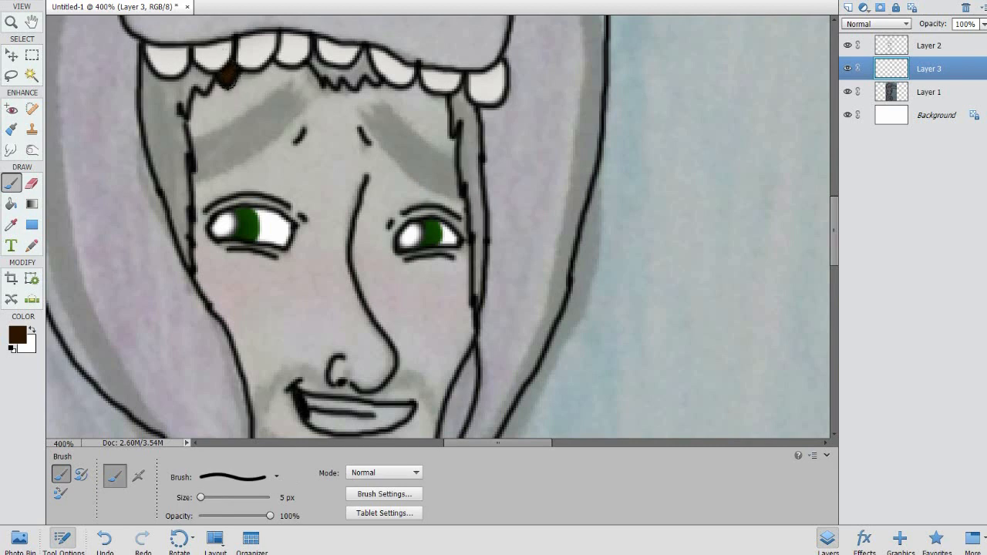
mouse_move(220, 73)
left_mouse_down()
mouse_move(196, 77)
mouse_move(212, 69)
left_mouse_up()
mouse_move(151, 75)
left_mouse_down()
mouse_move(167, 94)
mouse_move(190, 77)
mouse_move(187, 109)
mouse_move(192, 78)
mouse_move(152, 82)
mouse_move(151, 104)
mouse_move(152, 84)
mouse_move(164, 167)
left_mouse_up()
mouse_move(192, 266)
left_mouse_down()
mouse_move(185, 156)
mouse_move(167, 94)
left_mouse_up()
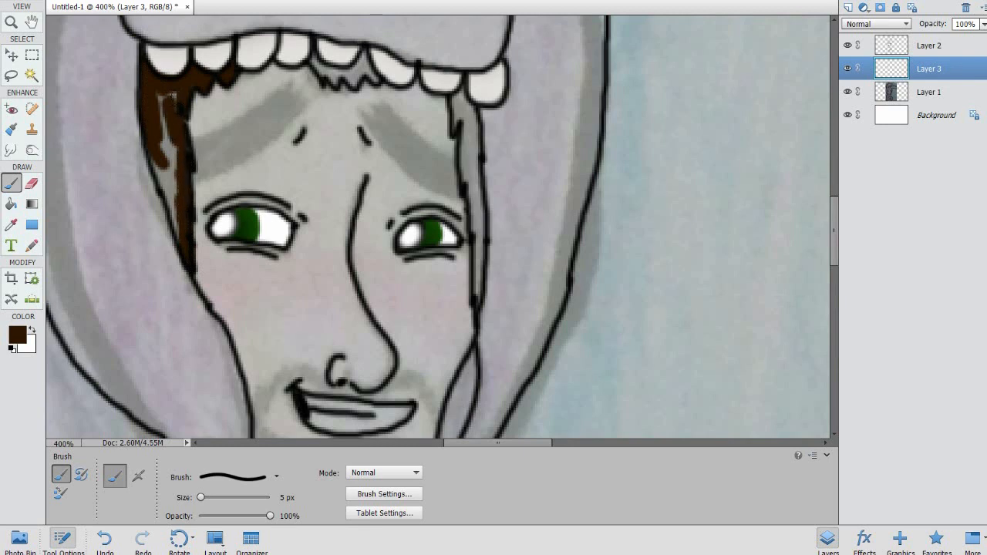
left_click_drag(166, 148, 175, 229)
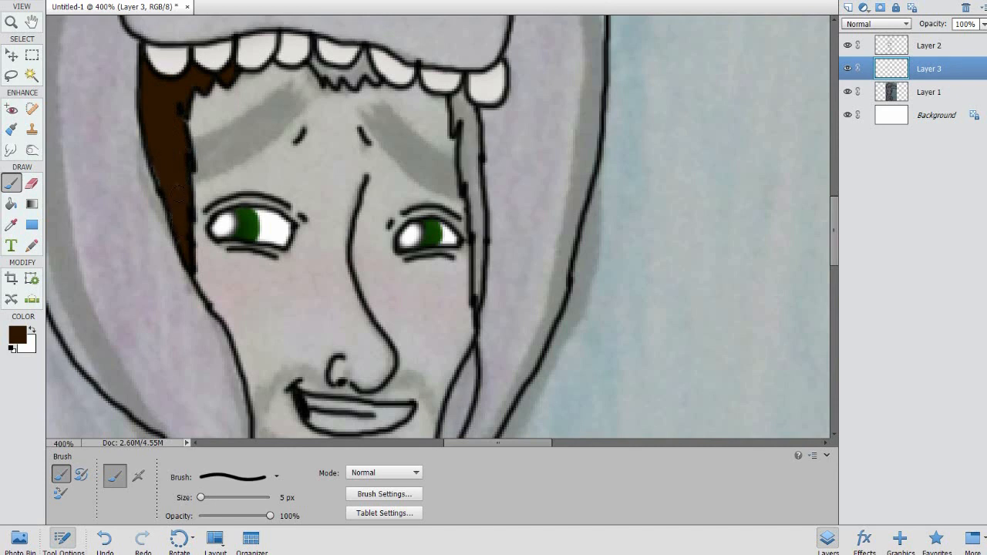
- Paint the middle fringe and the right-hand hair strand dark brown, undoing and repainting stray strokes
mouse_move(316, 66)
left_mouse_down()
mouse_move(347, 83)
mouse_move(360, 80)
mouse_move(363, 55)
mouse_move(375, 79)
mouse_move(370, 54)
mouse_move(363, 60)
mouse_move(373, 68)
left_mouse_up()
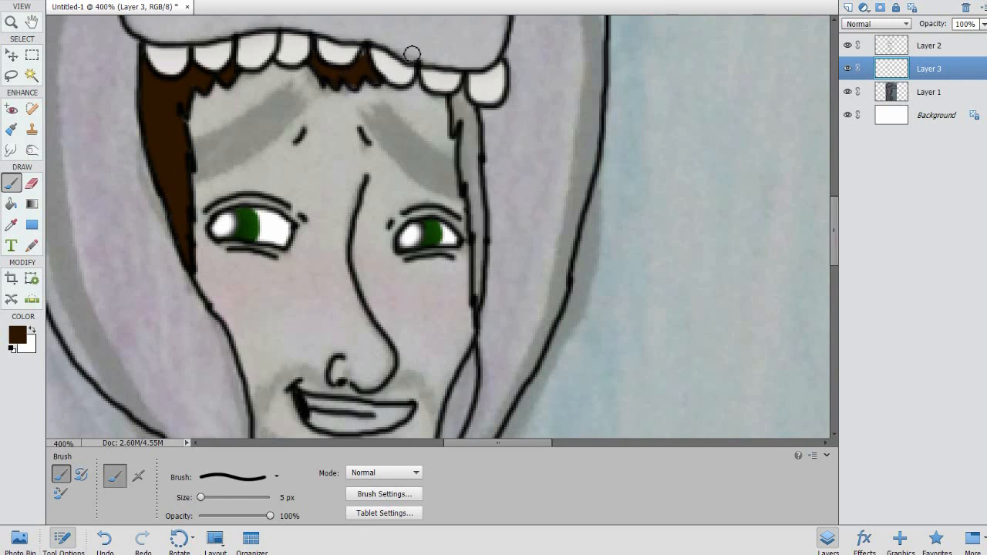
key("ctrl+z")
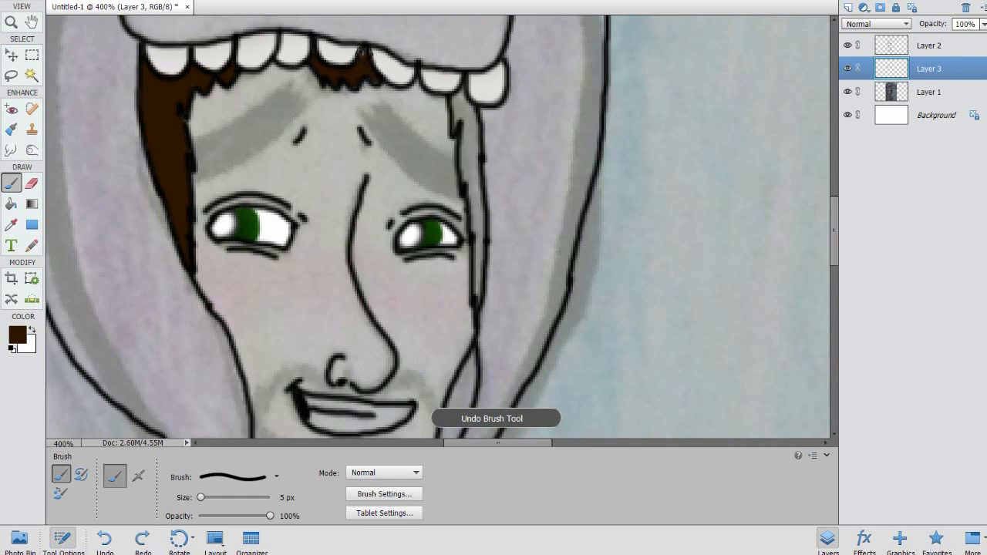
mouse_move(462, 82)
left_mouse_down()
mouse_move(475, 189)
mouse_move(478, 134)
mouse_move(478, 211)
mouse_move(491, 221)
mouse_move(479, 230)
mouse_move(478, 239)
mouse_move(488, 232)
mouse_move(484, 295)
left_mouse_up()
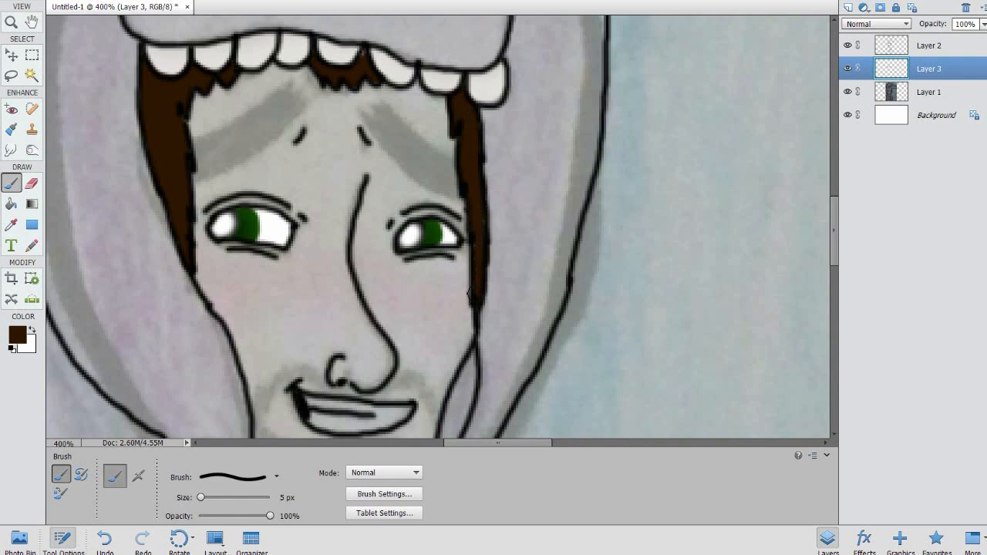
key("ctrl+z")
key("ctrl+z")
key("ctrl+z")
left_click_drag(479, 231, 481, 301)
- Paint both eyebrows dark brown over the scanned ones with the rough-edged 17 px brush
left_click(222, 477)
left_click_drag(304, 364, 296, 419)
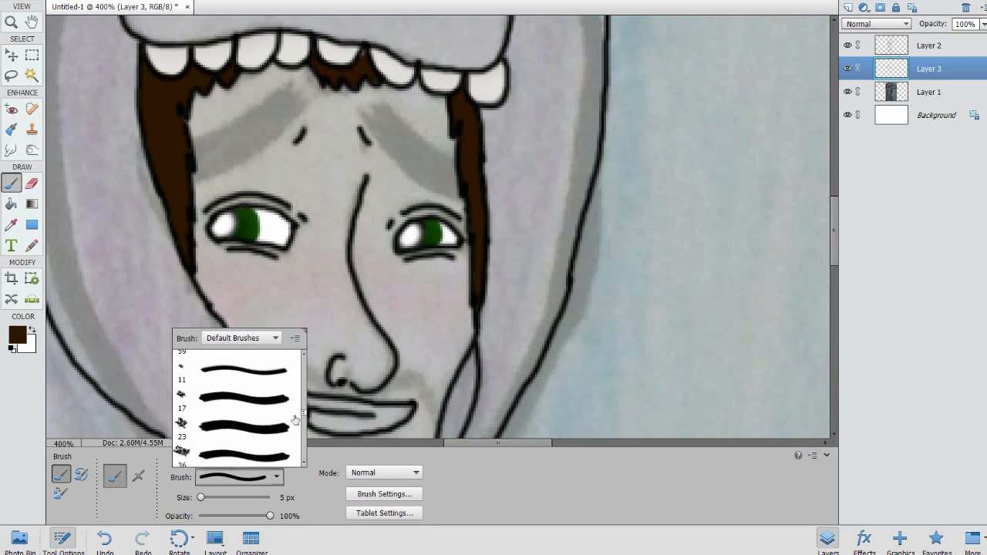
left_click(263, 409)
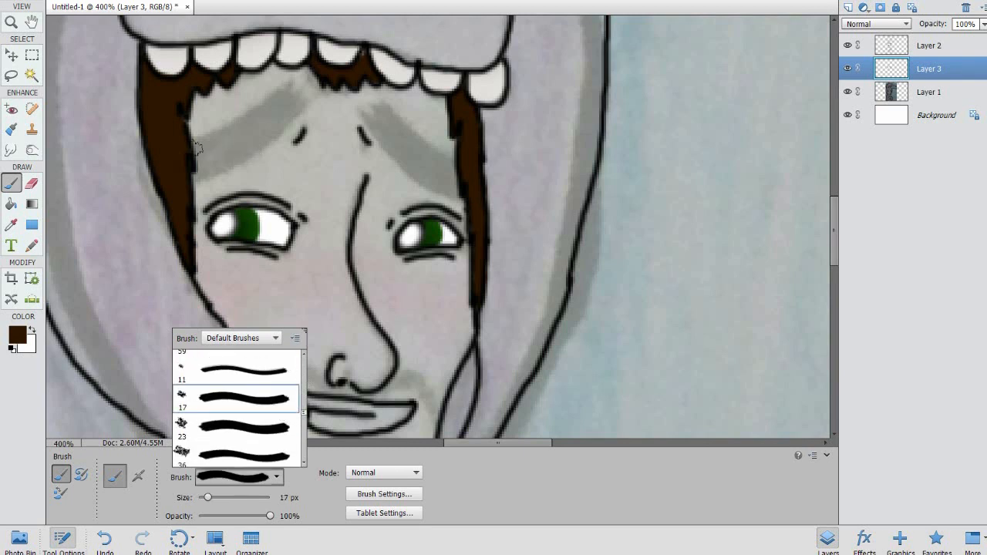
mouse_move(192, 158)
left_mouse_down()
mouse_move(284, 90)
mouse_move(261, 121)
mouse_move(177, 158)
left_mouse_up()
mouse_move(370, 112)
left_mouse_down()
mouse_move(395, 125)
mouse_move(412, 158)
mouse_move(455, 179)
left_mouse_up()
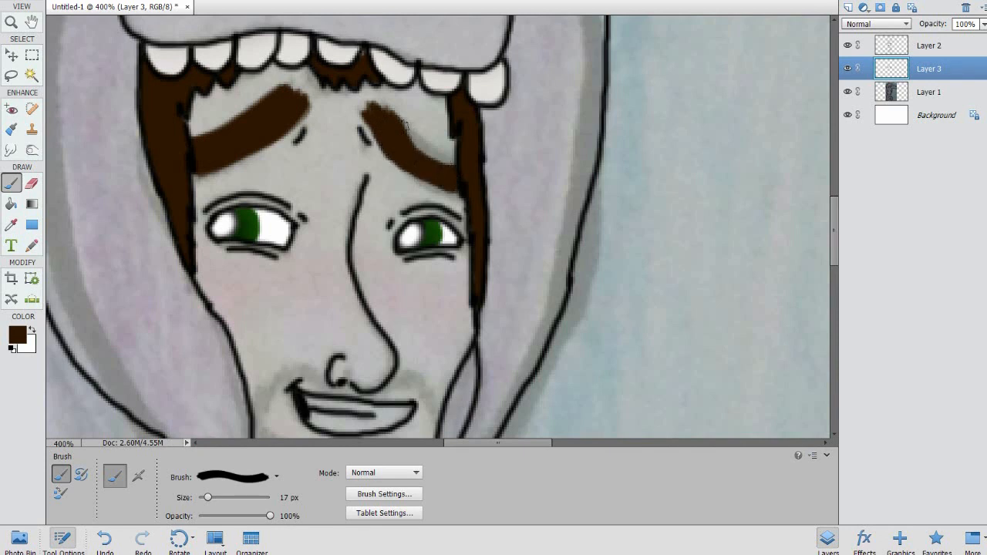
mouse_move(390, 116)
left_mouse_down()
mouse_move(399, 132)
mouse_move(453, 160)
left_mouse_up()
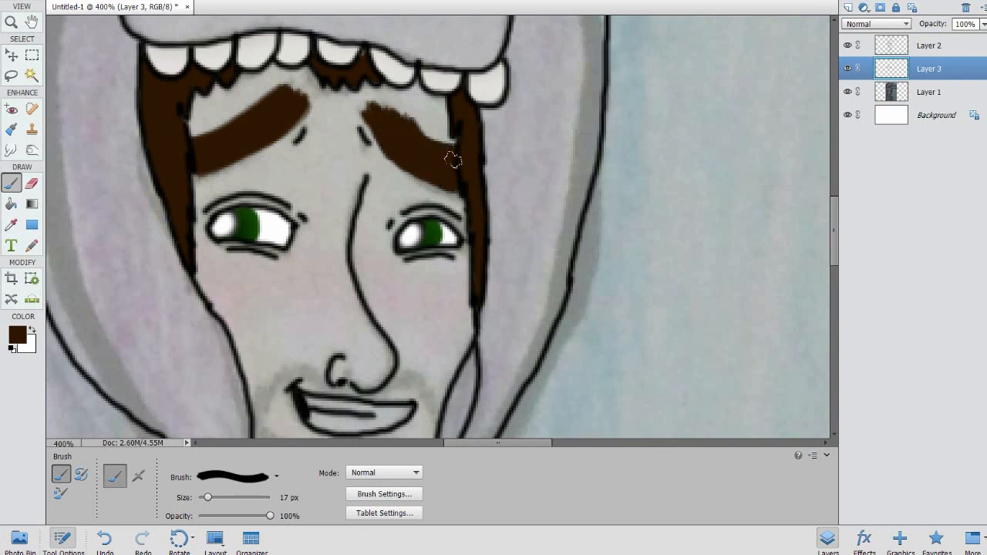
- Paint a dark brown moustache above the mouth with the rough-edged 11 px brush
left_click(250, 476)
left_click(253, 379)
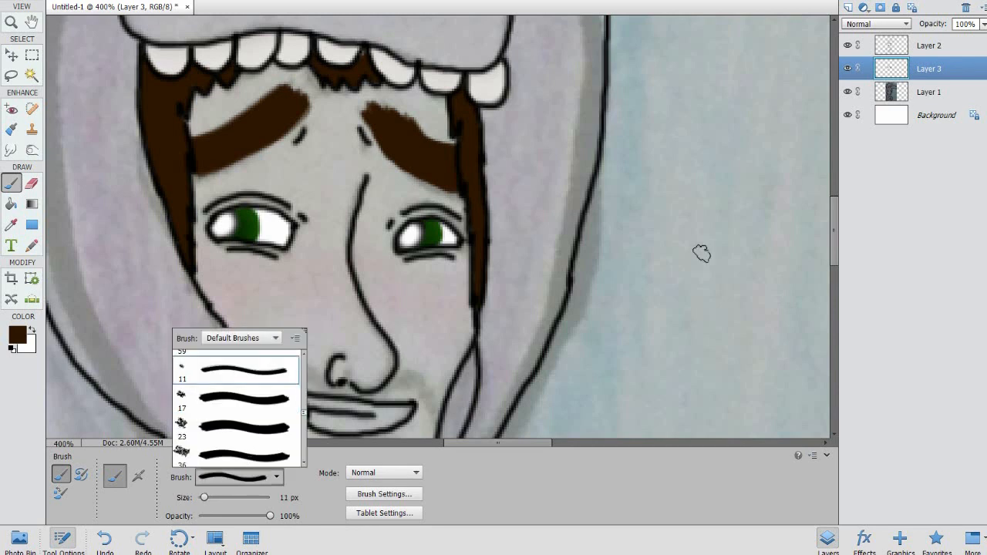
left_click_drag(833, 227, 833, 247)
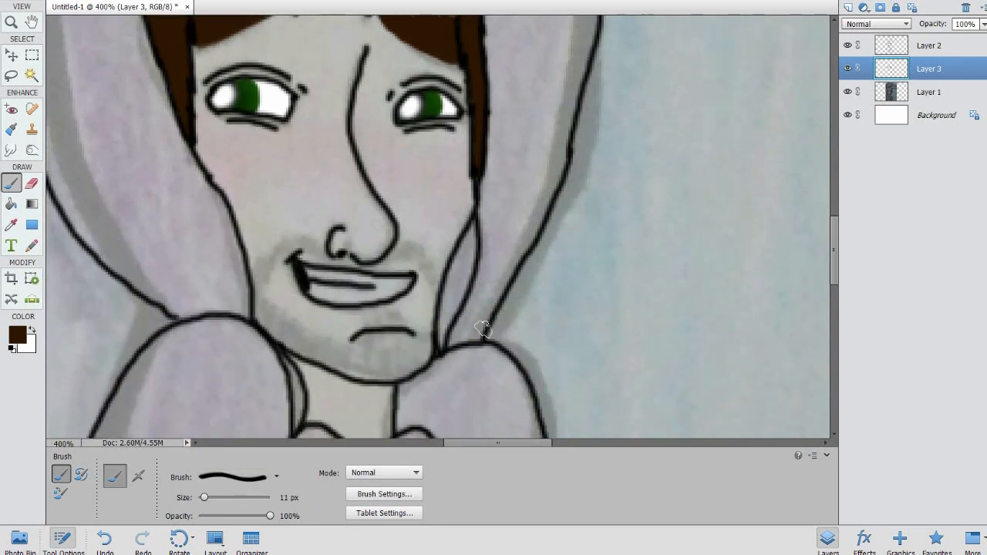
left_click_drag(249, 279, 261, 267)
mouse_move(269, 258)
left_mouse_down()
mouse_move(343, 265)
mouse_move(364, 265)
mouse_move(362, 254)
mouse_move(359, 267)
mouse_move(414, 254)
mouse_move(433, 293)
left_mouse_up()
left_click(373, 267)
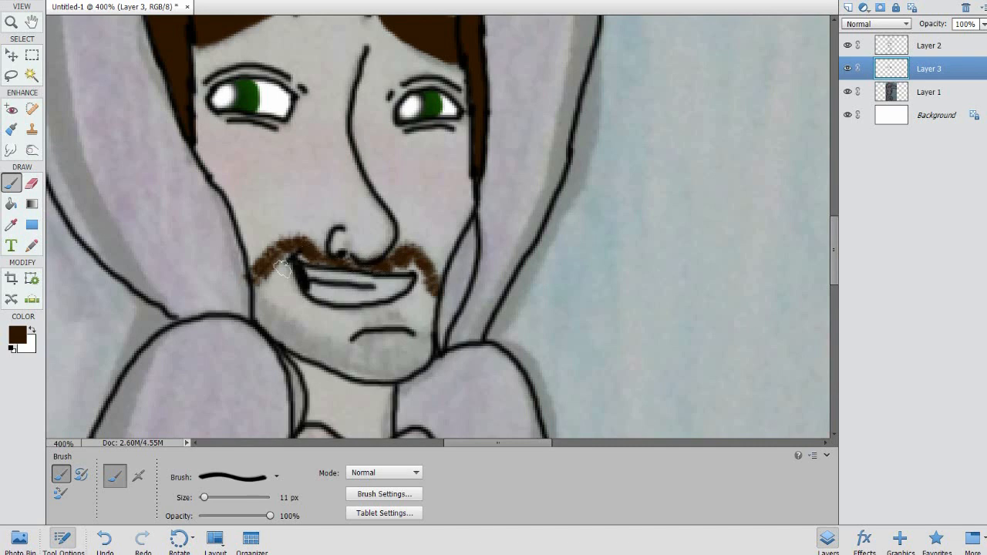
- Paint the dark brown beard down both sides of the jaw and along the lower jawline with the rough-edged 11 px brush
left_click_drag(254, 282, 279, 338)
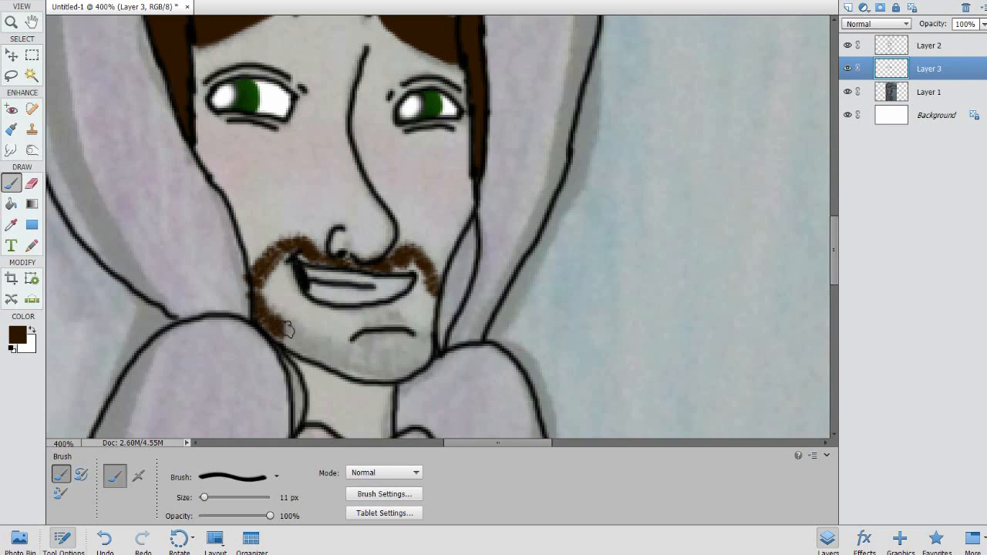
left_click_drag(433, 299, 420, 373)
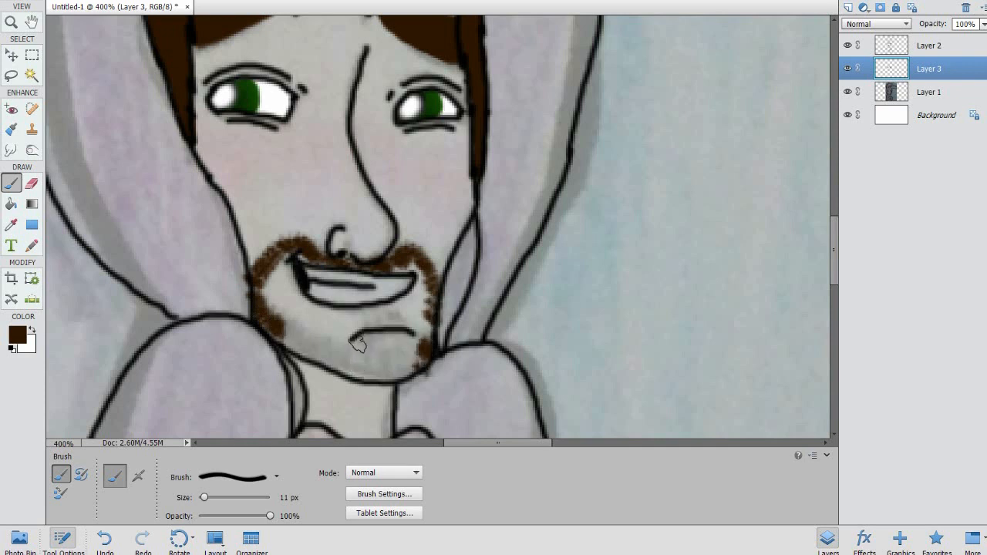
mouse_move(290, 337)
left_mouse_down()
mouse_move(318, 353)
mouse_move(294, 340)
mouse_move(348, 371)
left_mouse_up()
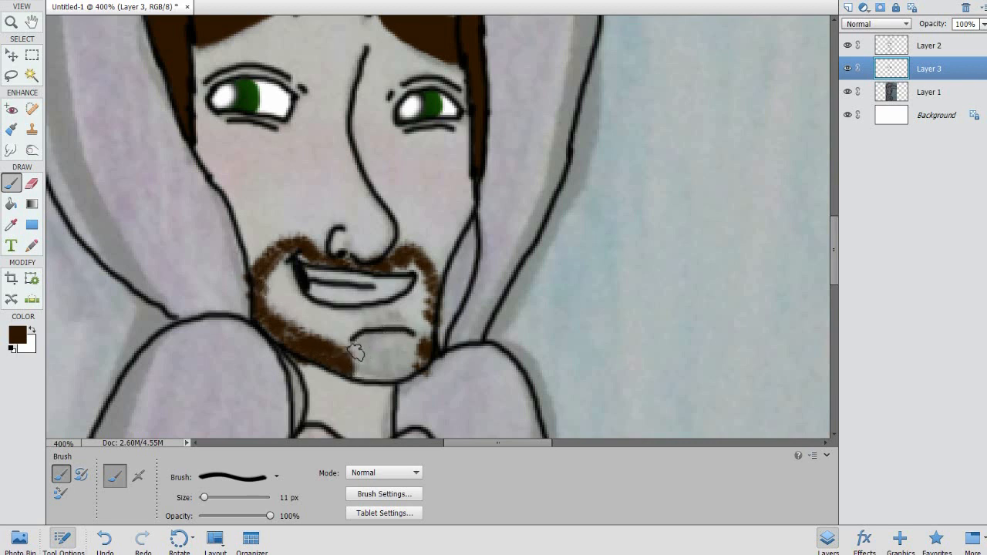
- Paint a rough-textured dark brown patch below the lower lip and fill the chin beard, undoing the first overly solid stroke
left_click_drag(360, 319, 372, 316)
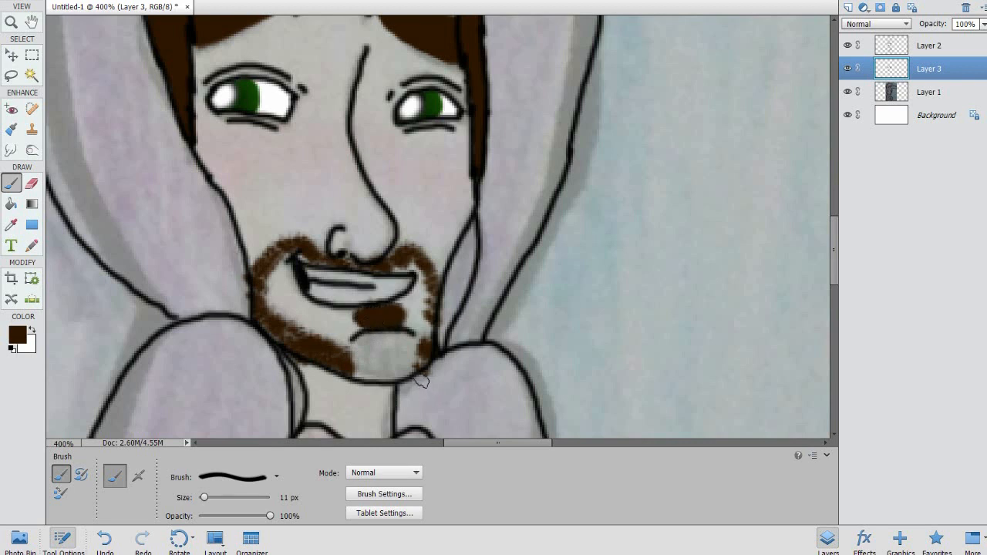
key("ctrl+z")
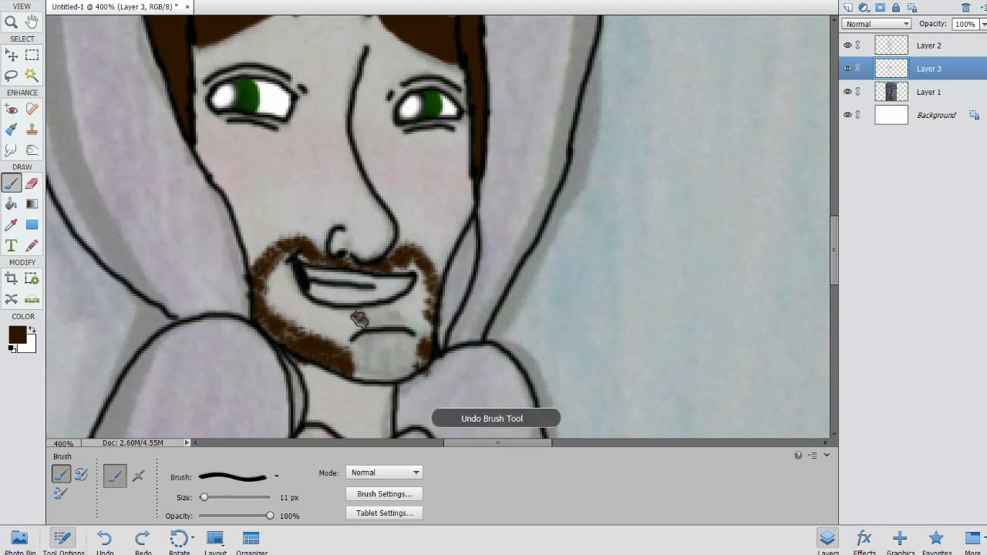
left_click_drag(368, 318, 397, 324)
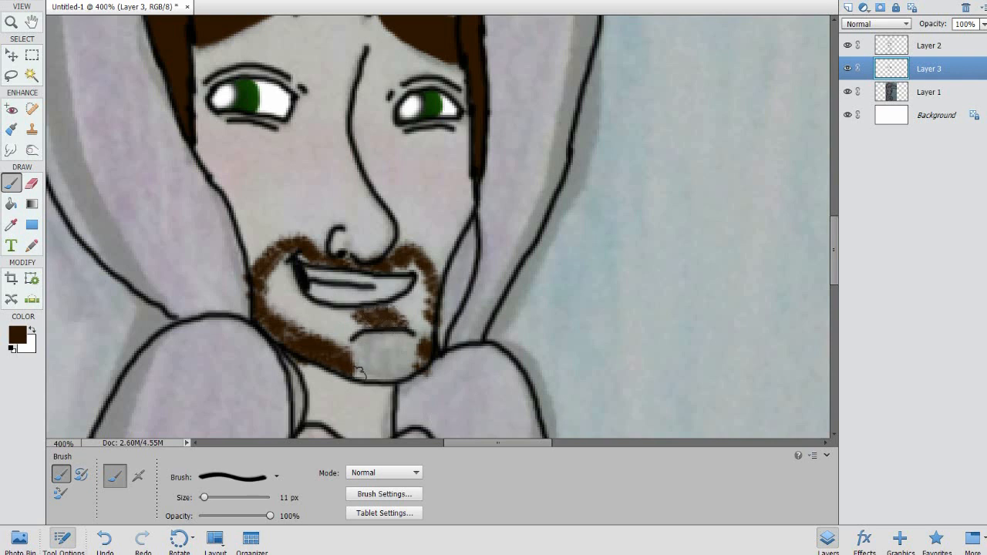
left_click_drag(367, 373, 413, 364)
mouse_move(334, 347)
left_mouse_down()
mouse_move(367, 361)
mouse_move(367, 342)
mouse_move(367, 365)
mouse_move(384, 367)
mouse_move(413, 344)
mouse_move(365, 343)
mouse_move(411, 355)
mouse_move(378, 354)
mouse_move(403, 337)
mouse_move(381, 351)
mouse_move(349, 347)
left_mouse_up()
mouse_move(246, 312)
left_mouse_down()
mouse_move(283, 253)
mouse_move(367, 257)
left_mouse_up()
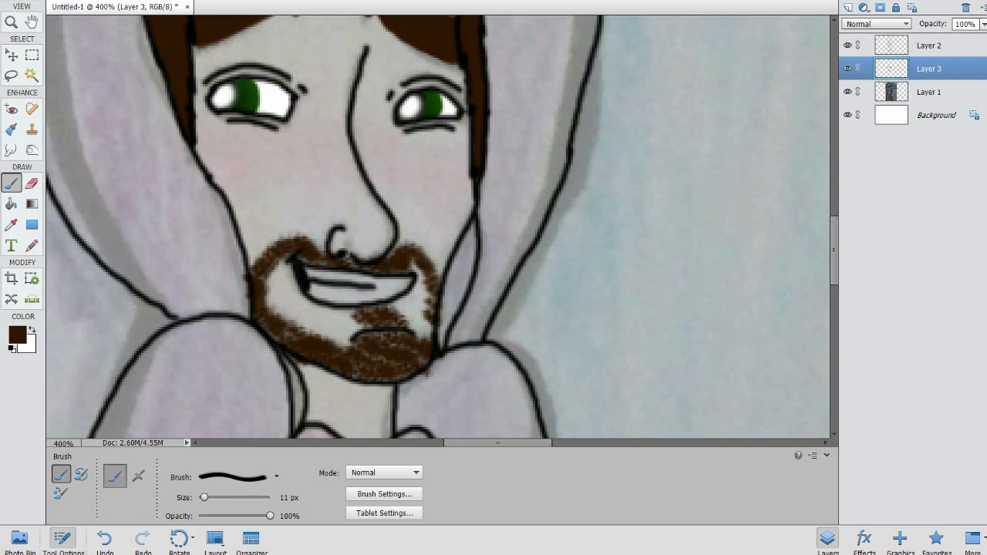
left_click(35, 199)
left_click(39, 187)
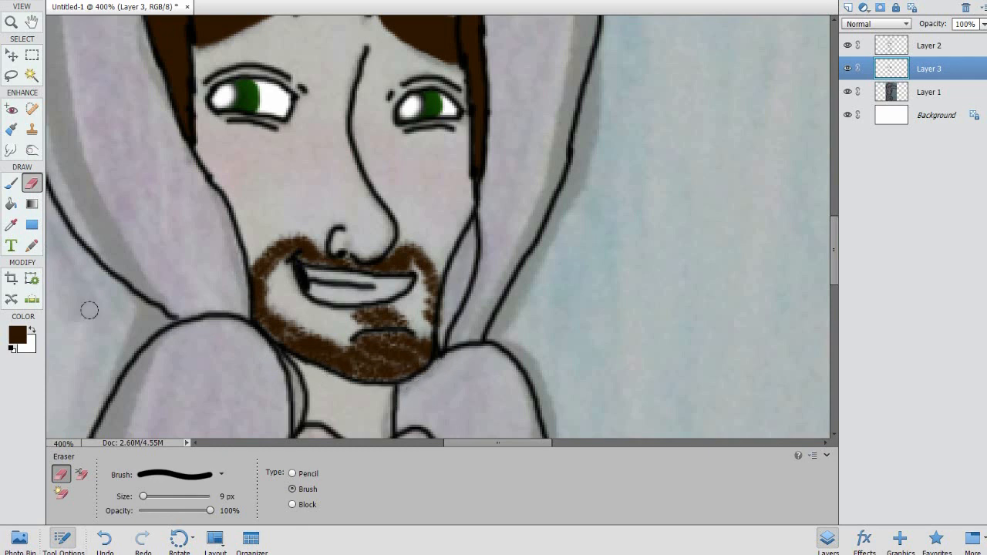
left_click(6, 187)
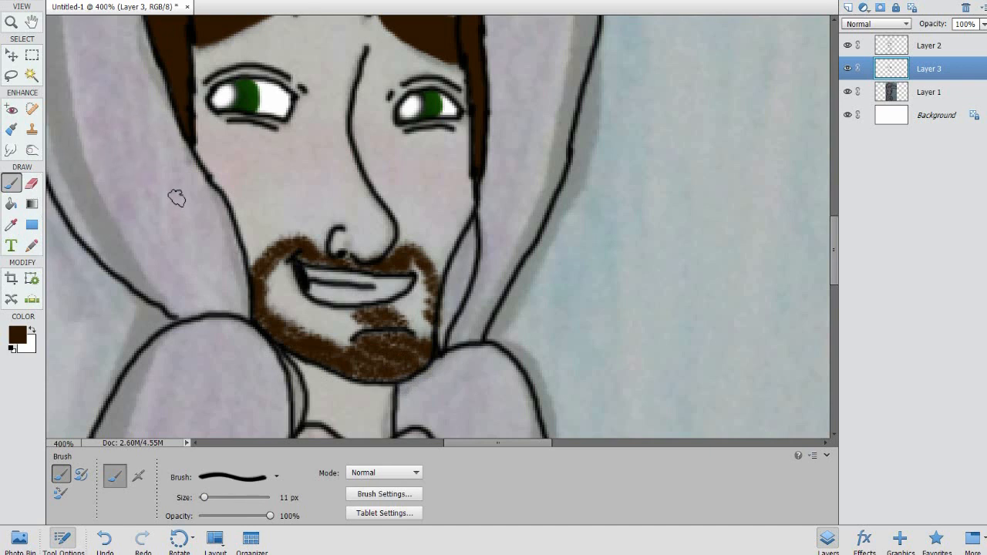
- Darken both eyebrows with the Burn tool, using the rough-textured 23 px brush on midtones at 68% exposure
left_click(32, 149)
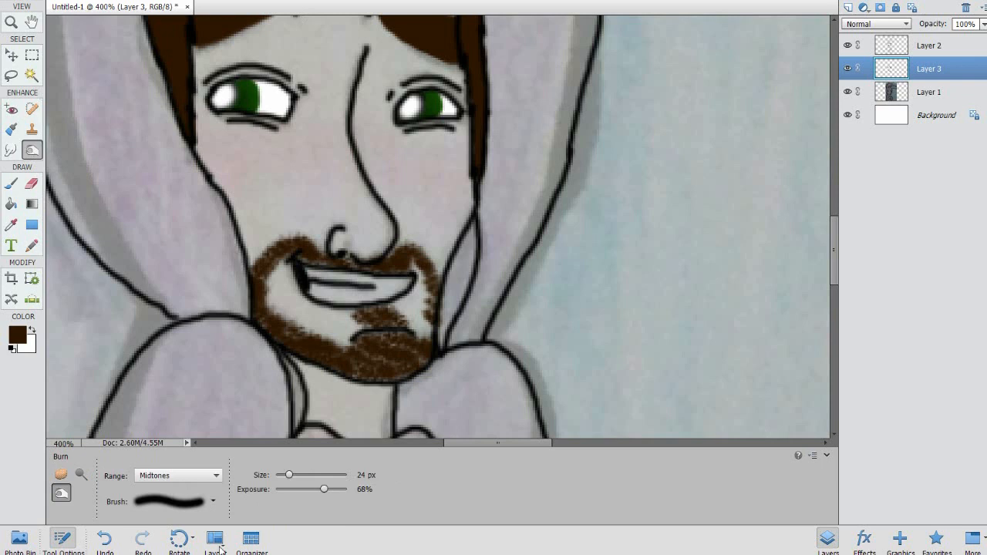
left_click(211, 501)
left_click_drag(238, 434, 241, 438)
left_click(210, 400)
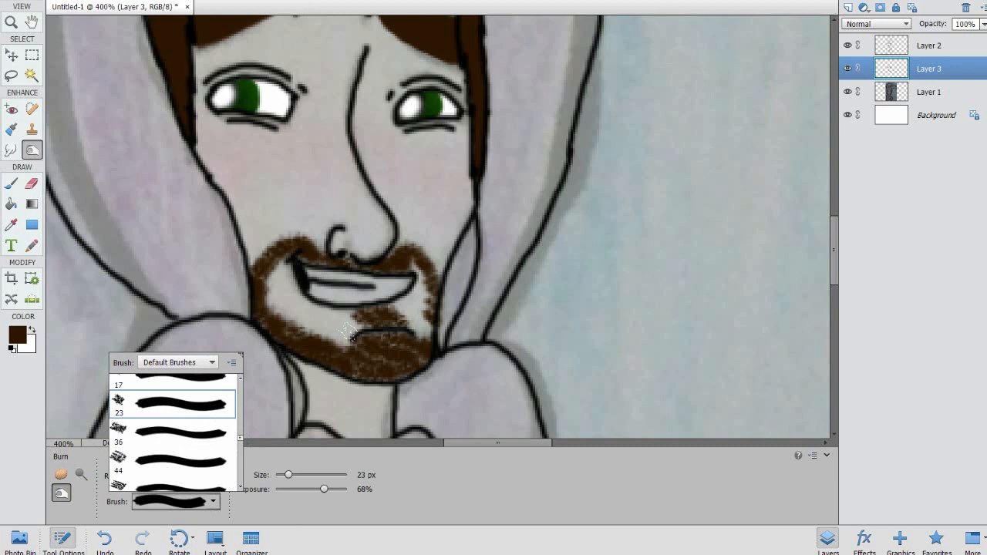
left_click_drag(834, 249, 841, 210)
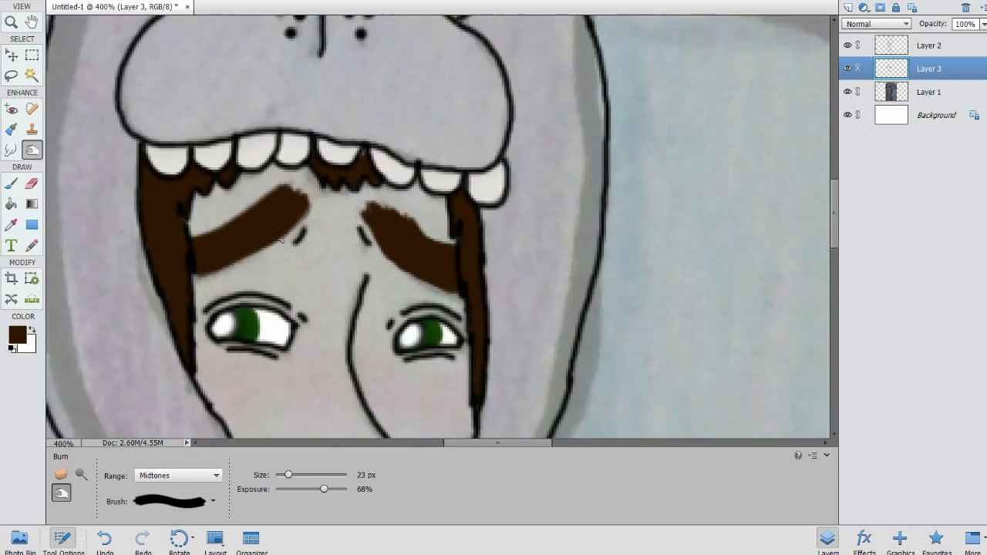
mouse_move(388, 243)
left_mouse_down()
mouse_move(395, 212)
mouse_move(370, 210)
left_mouse_up()
left_click_drag(420, 254, 441, 260)
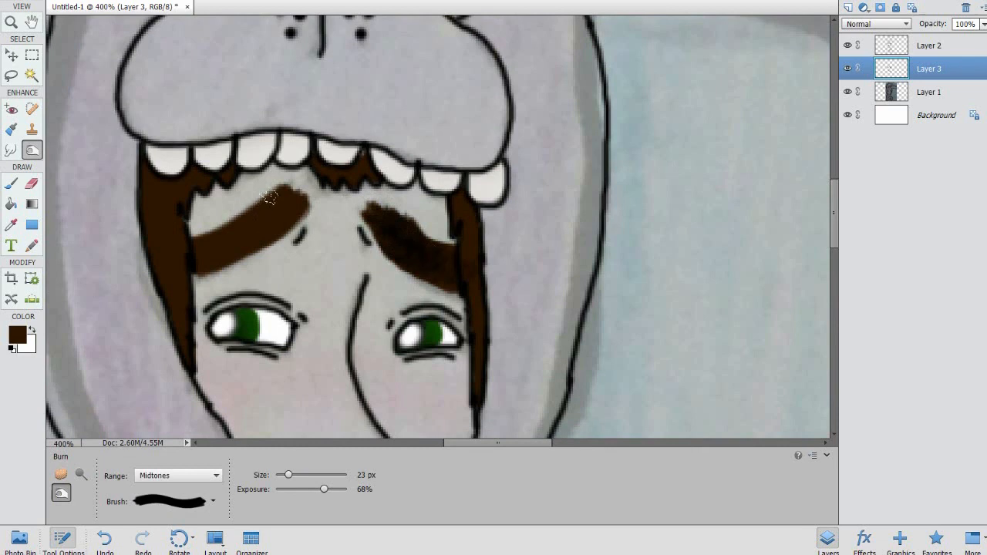
mouse_move(210, 228)
left_mouse_down()
mouse_move(278, 206)
mouse_move(204, 256)
left_mouse_up()
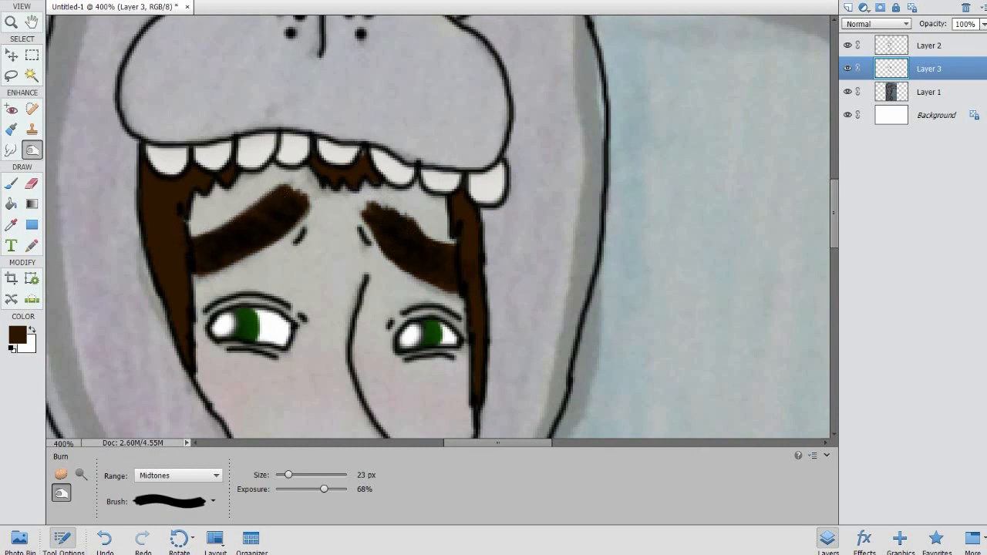
- Shade the fringe and the hair on both sides of the face with the Burn tool's soft 17 px brush
left_click(12, 183)
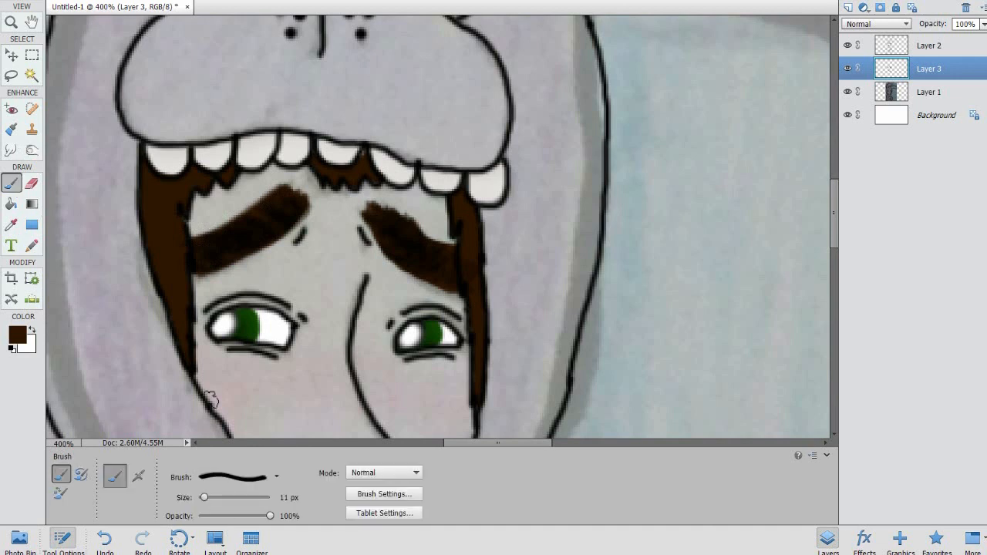
left_click(32, 151)
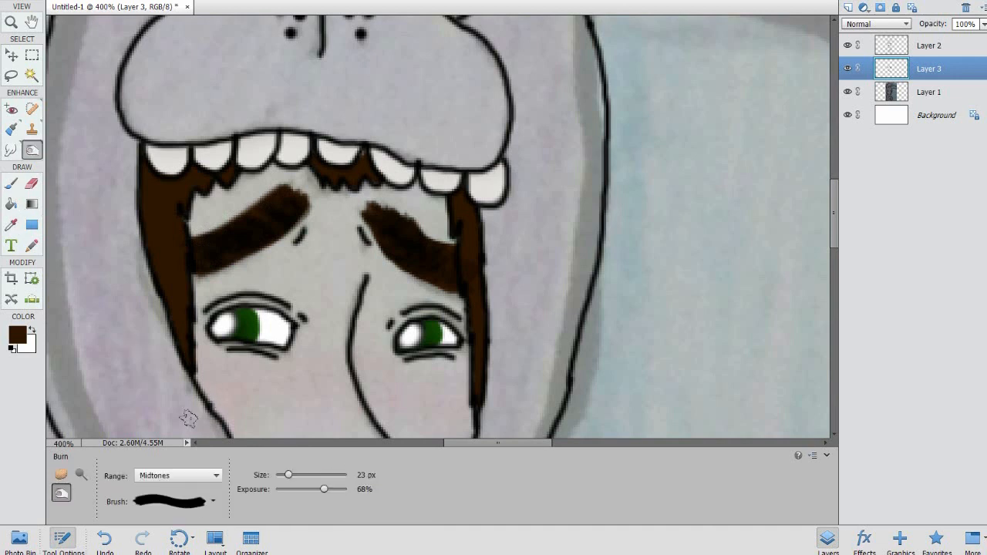
left_click(176, 501)
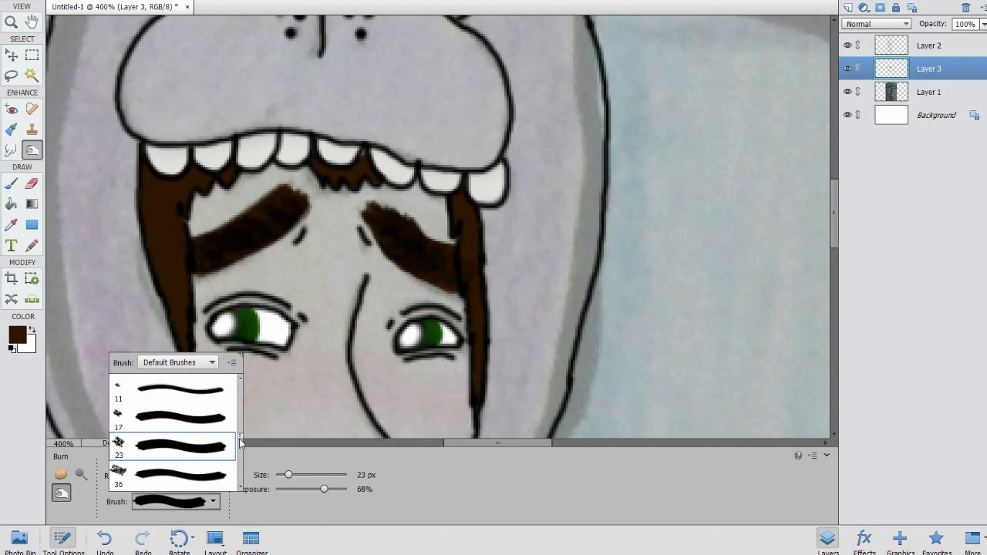
scroll(228, 397, "down", 3)
scroll(241, 432, "up", 3)
scroll(241, 428, "down", 10)
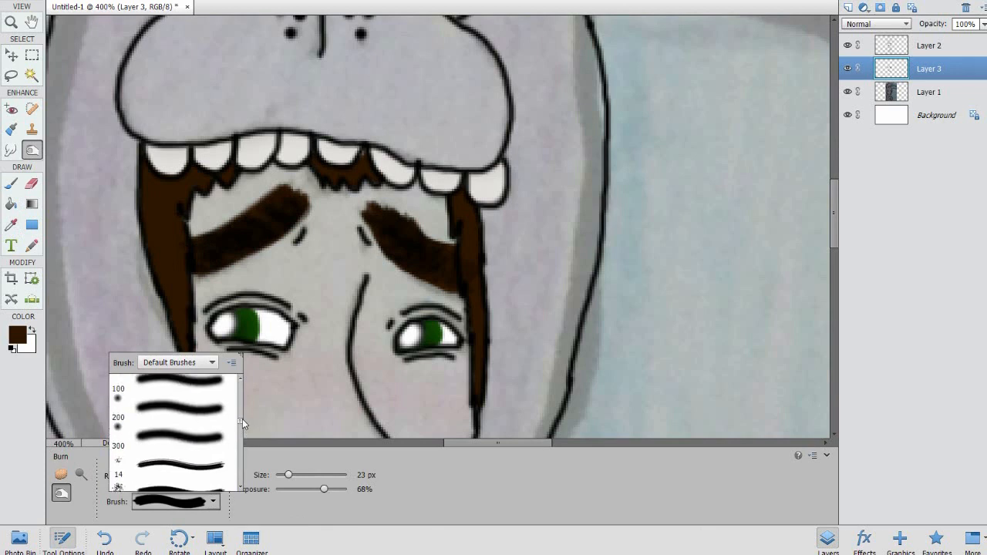
left_click_drag(243, 413, 237, 408)
left_click(201, 431)
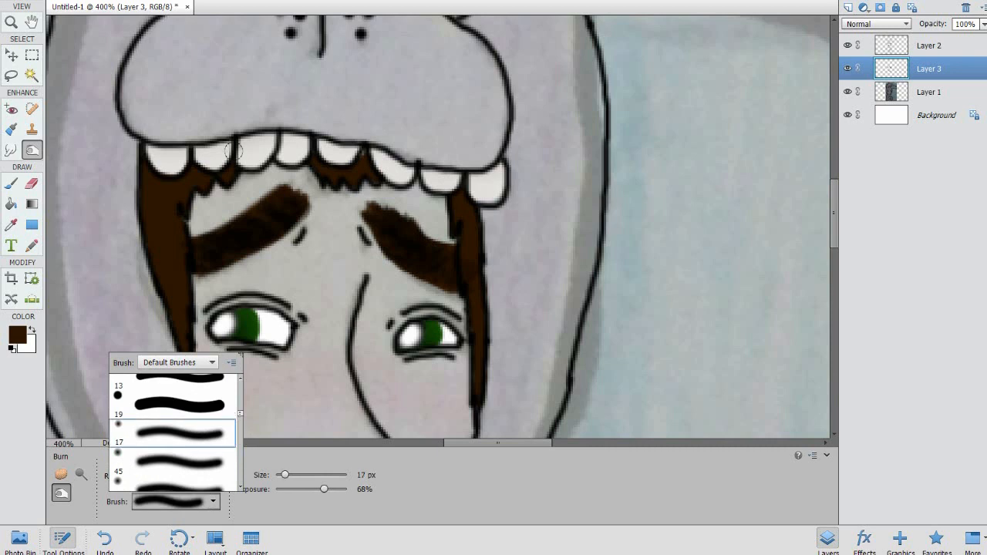
left_click(222, 164)
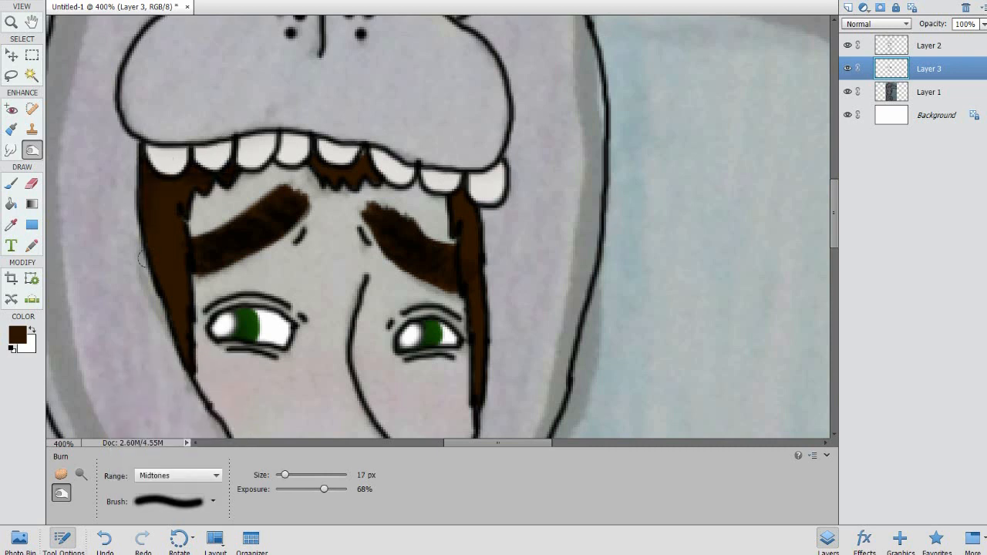
left_click_drag(184, 349, 178, 202)
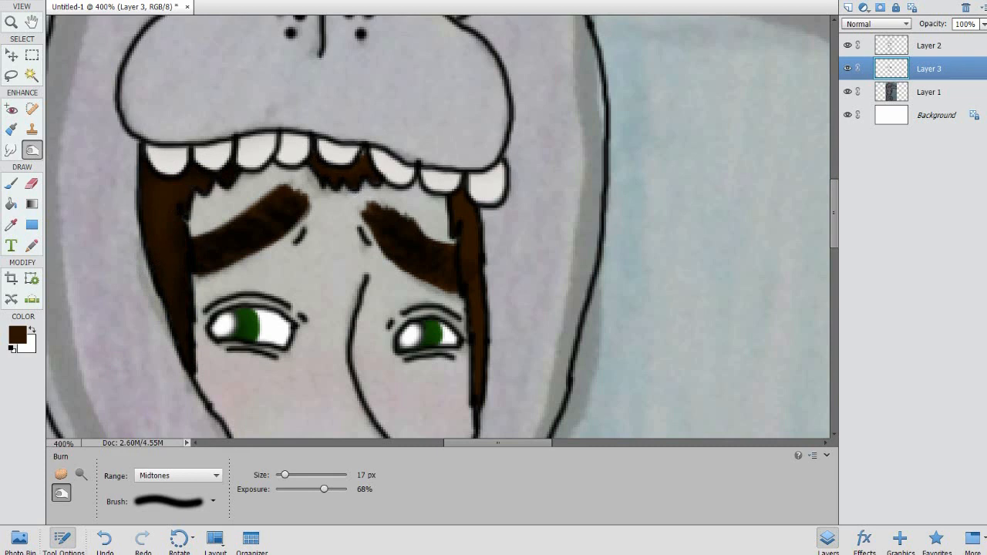
mouse_move(450, 203)
left_mouse_down()
mouse_move(473, 255)
mouse_move(473, 371)
left_mouse_up()
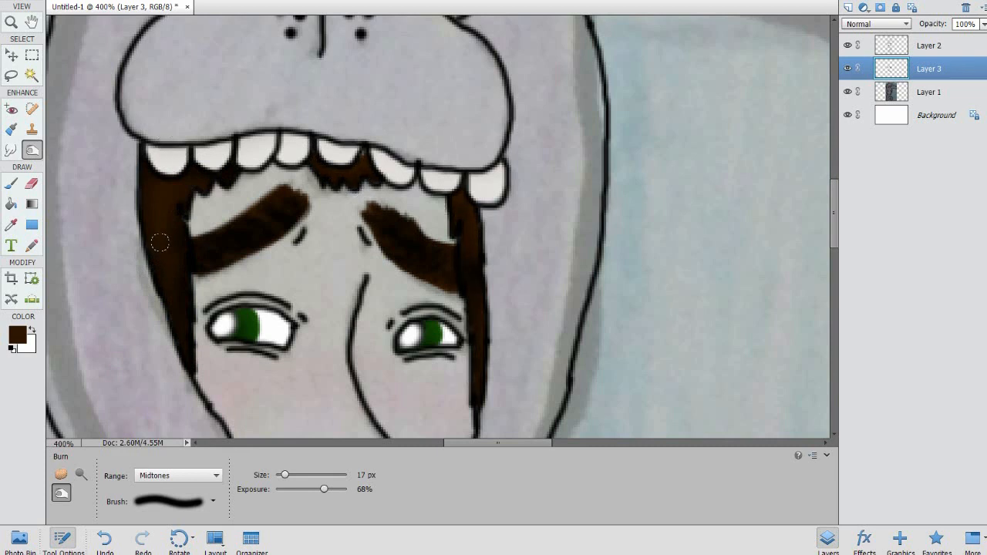
left_click_drag(158, 167, 168, 305)
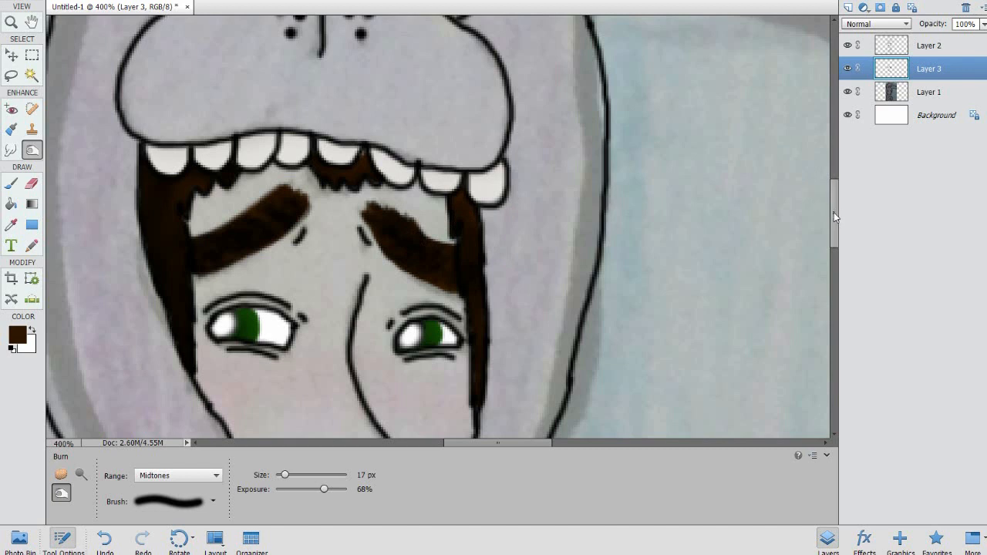
- Merge Layer 3 with Layer 2 and add a new empty layer beneath the merged line art layer
left_click_drag(834, 212, 833, 251)
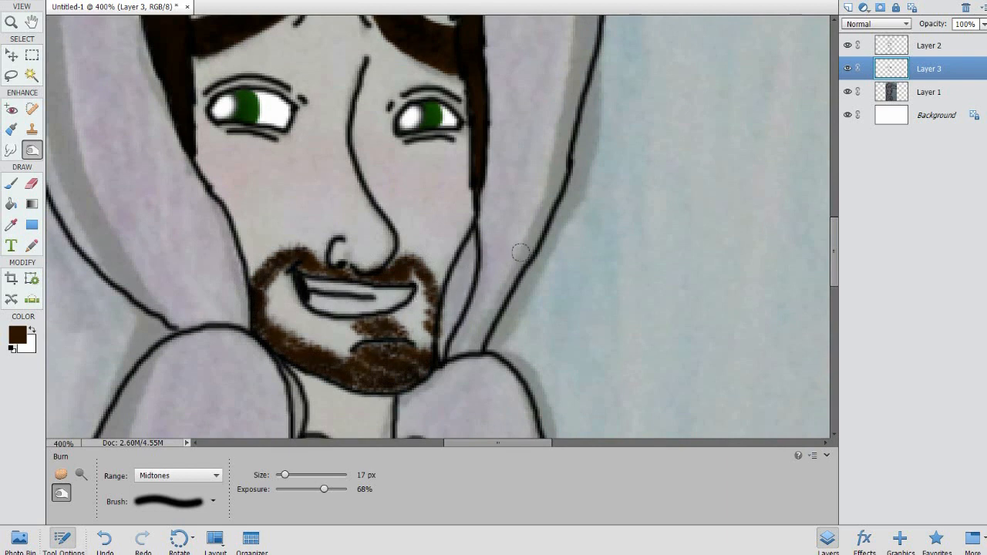
scroll(592, 263, "up", 1)
key("ctrl+minus")
key("ctrl+minus")
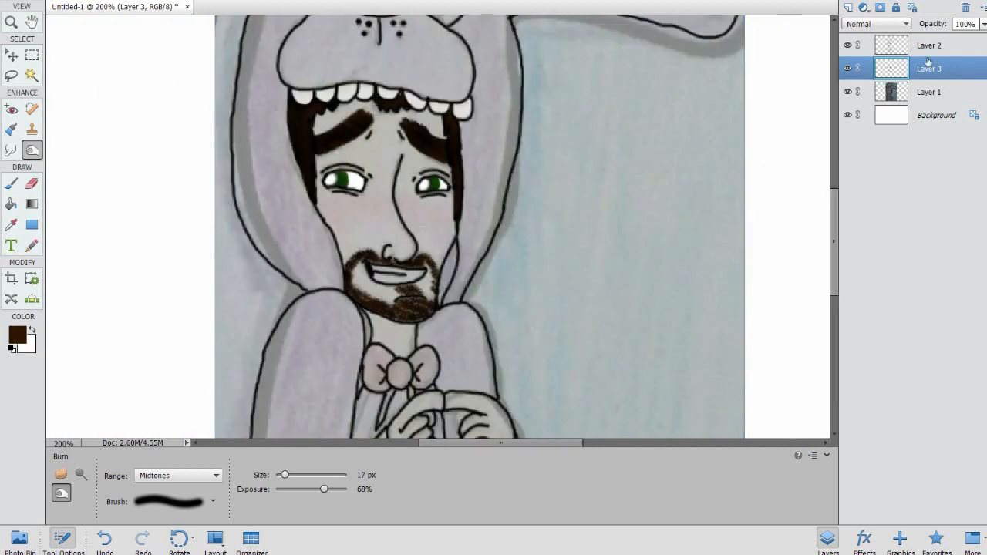
left_click(927, 48)
right_click(927, 48)
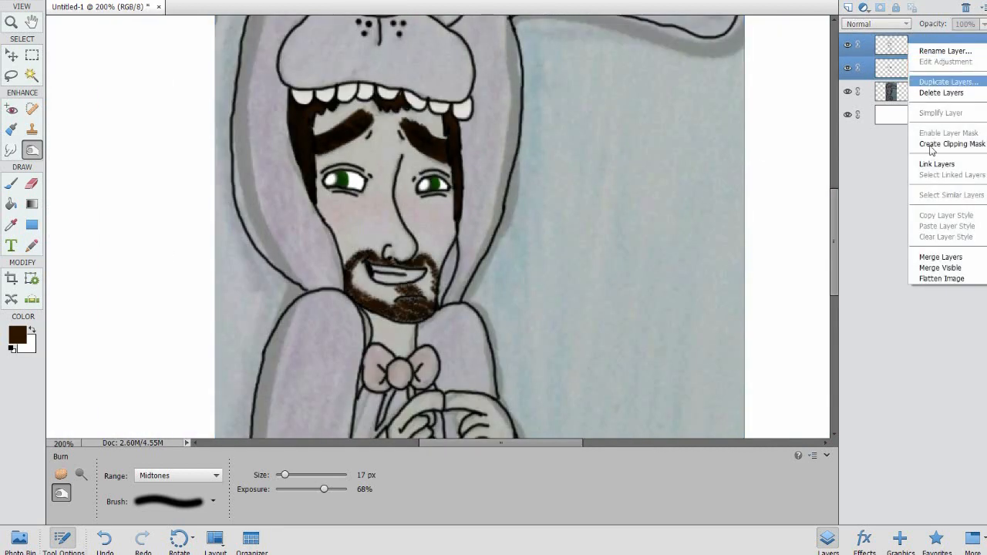
left_click(930, 259)
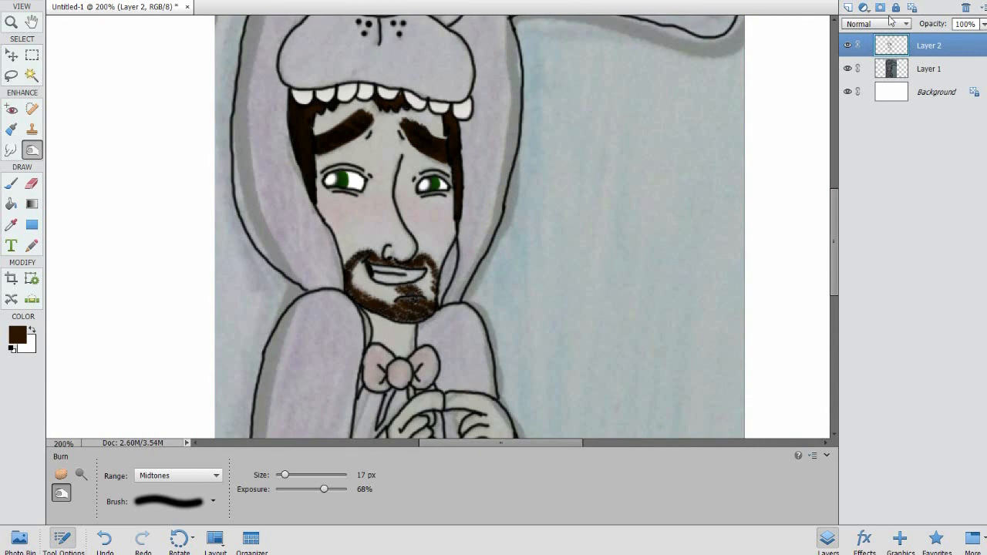
left_click(848, 7)
left_click_drag(887, 48, 889, 80)
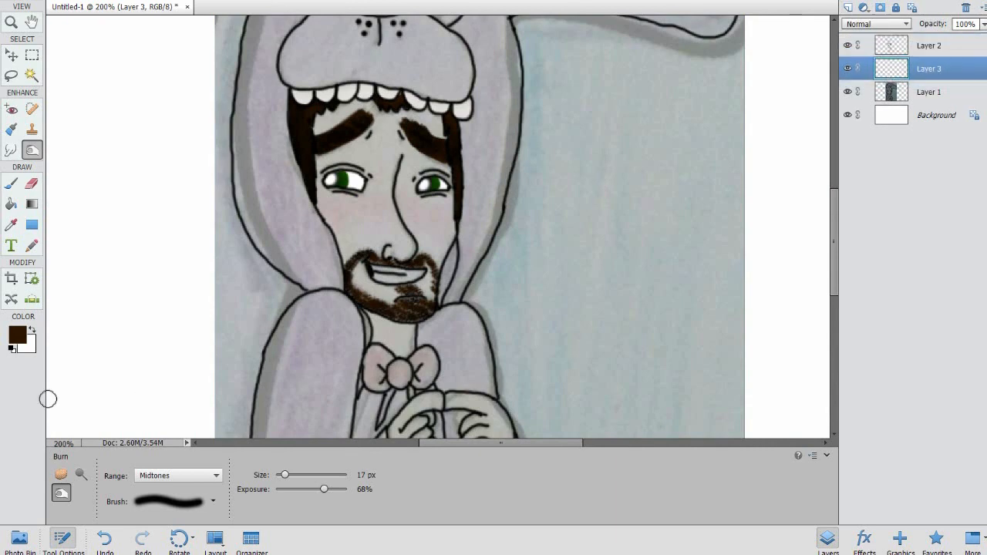
- Fill the teeth in the man's smile with white on the new layer, using the hard 5 px brush
key("d")
left_click(33, 331)
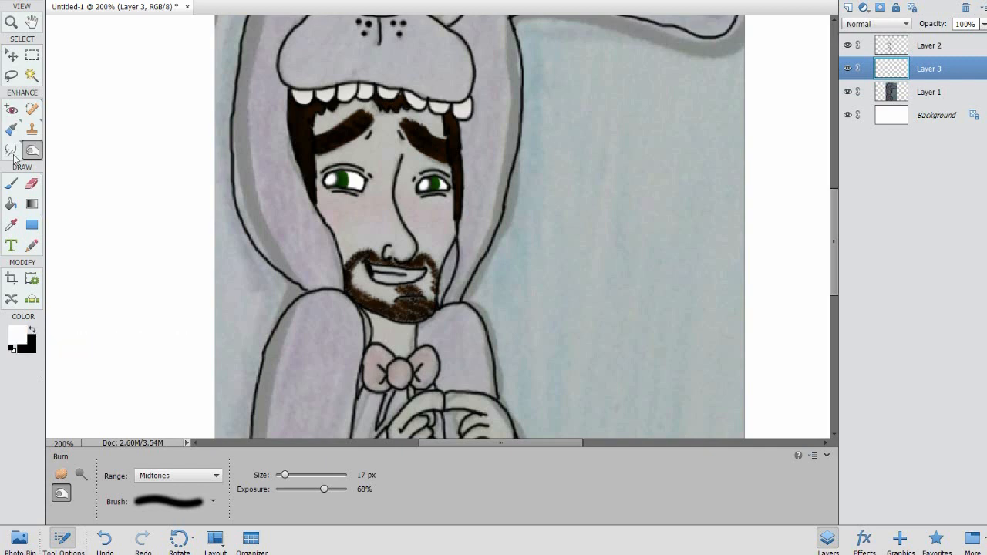
left_click(11, 184)
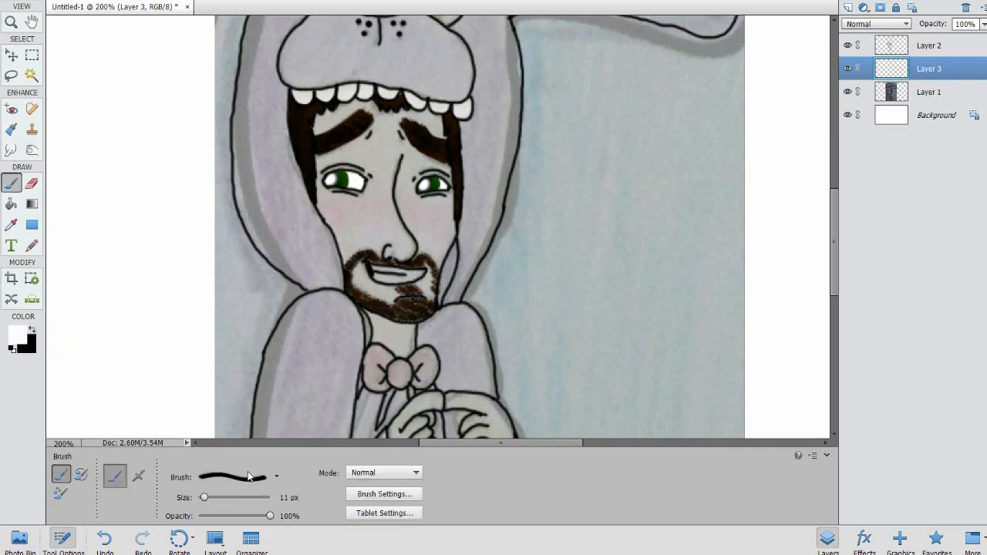
left_click(276, 476)
left_click_drag(303, 393, 304, 363)
left_click(273, 369)
key("ctrl+plus")
key("ctrl+plus")
key("ctrl+plus")
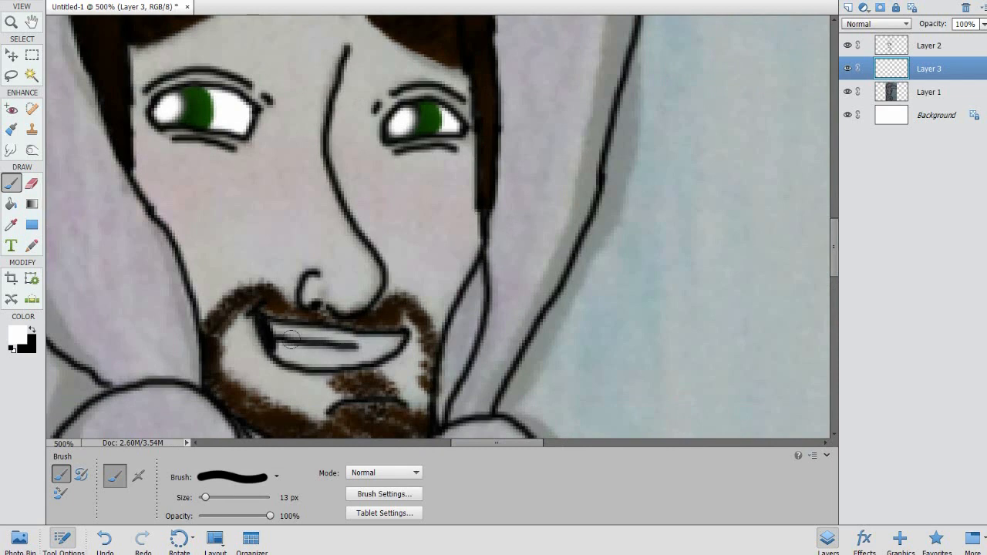
left_click(241, 477)
scroll(240, 389, "up", 3)
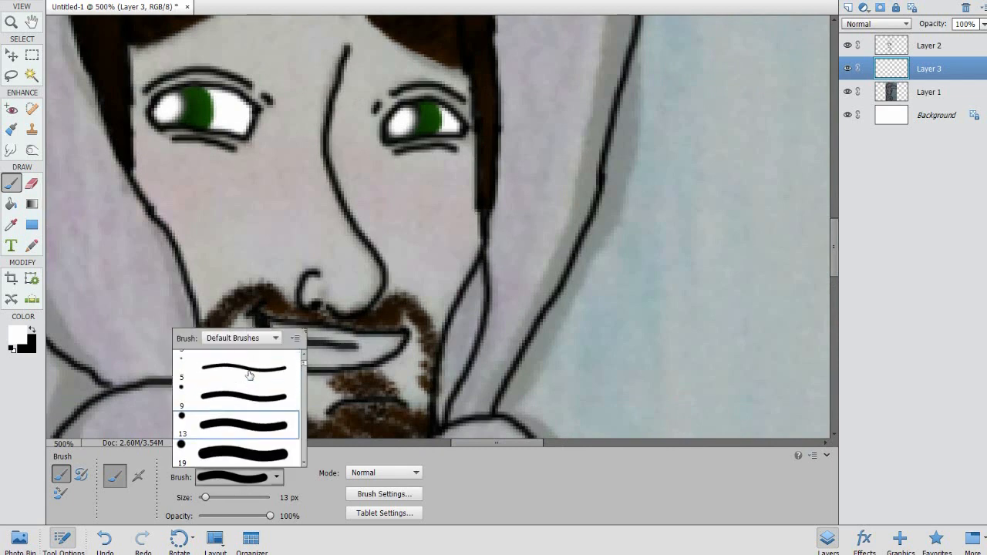
left_click(240, 387)
left_click(392, 345)
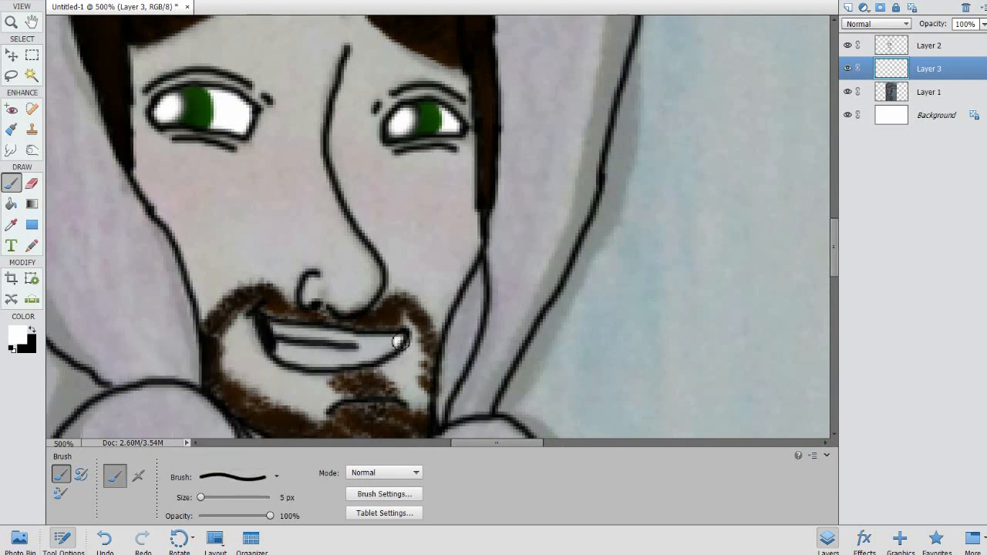
left_click_drag(384, 349, 374, 350)
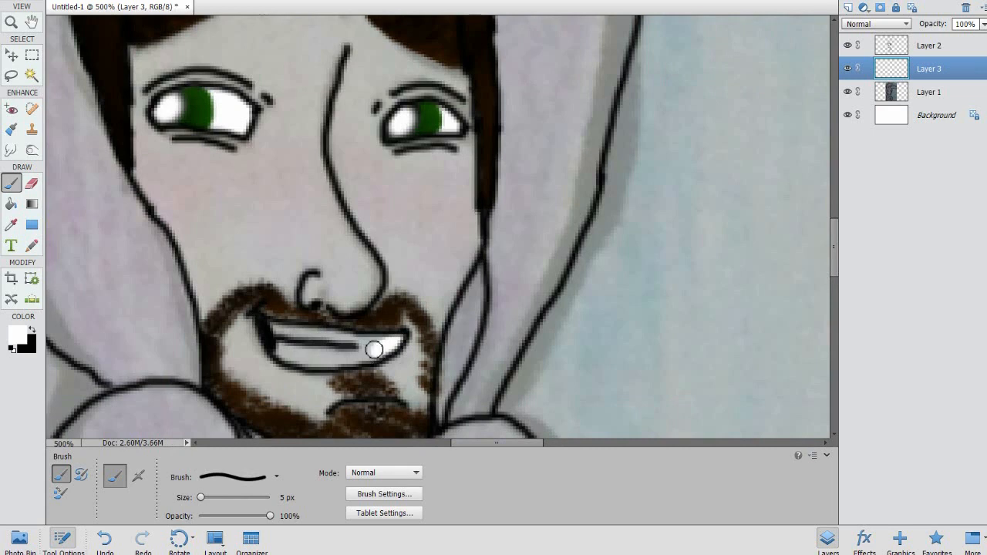
mouse_move(276, 330)
left_mouse_down()
mouse_move(293, 358)
mouse_move(356, 352)
mouse_move(344, 364)
mouse_move(370, 360)
mouse_move(378, 340)
mouse_move(280, 336)
mouse_move(351, 345)
left_mouse_up()
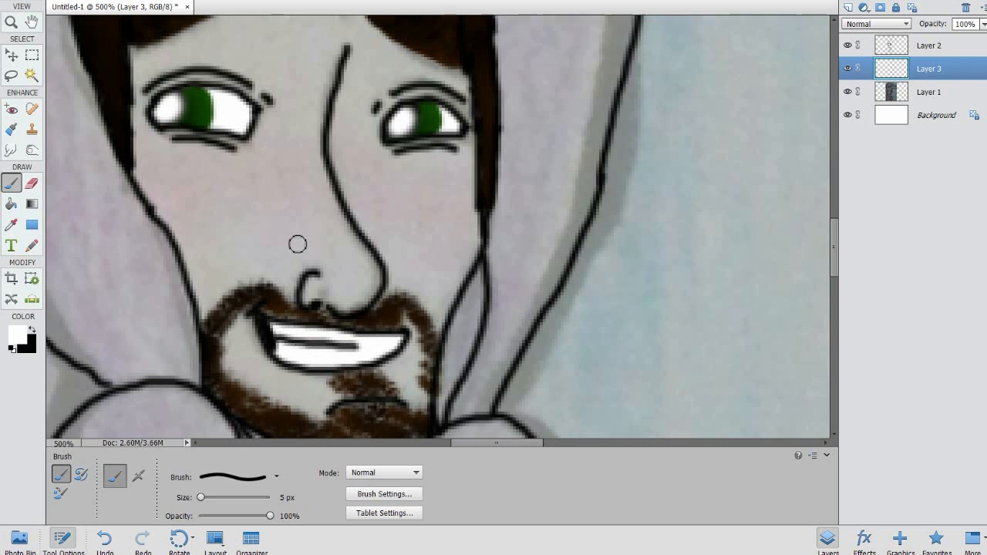
- Merge the white teeth layer, Layer 3, with the line art layer, Layer 2
left_click(892, 47, "shift")
right_click(892, 47)
left_click(933, 252)
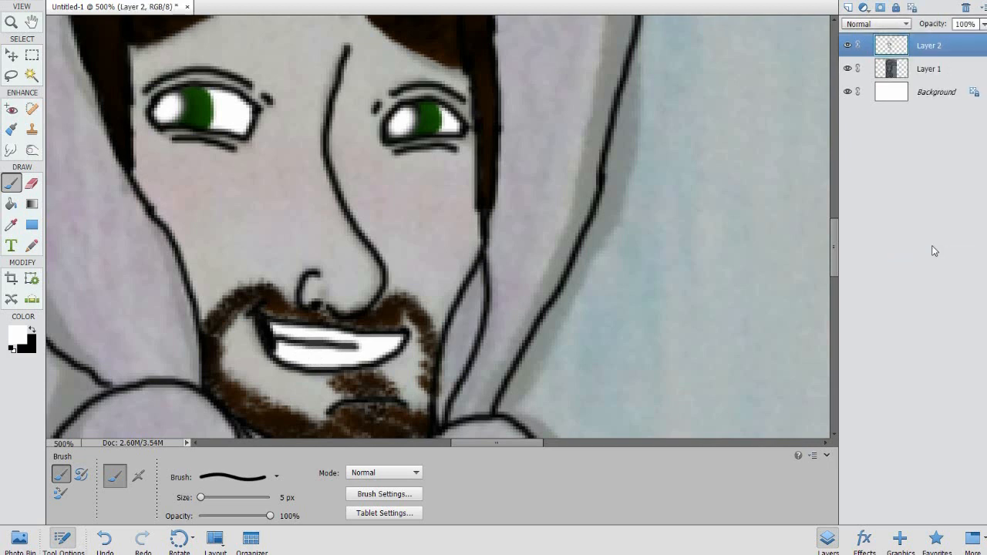
key("ctrl+minus")
key("ctrl+minus")
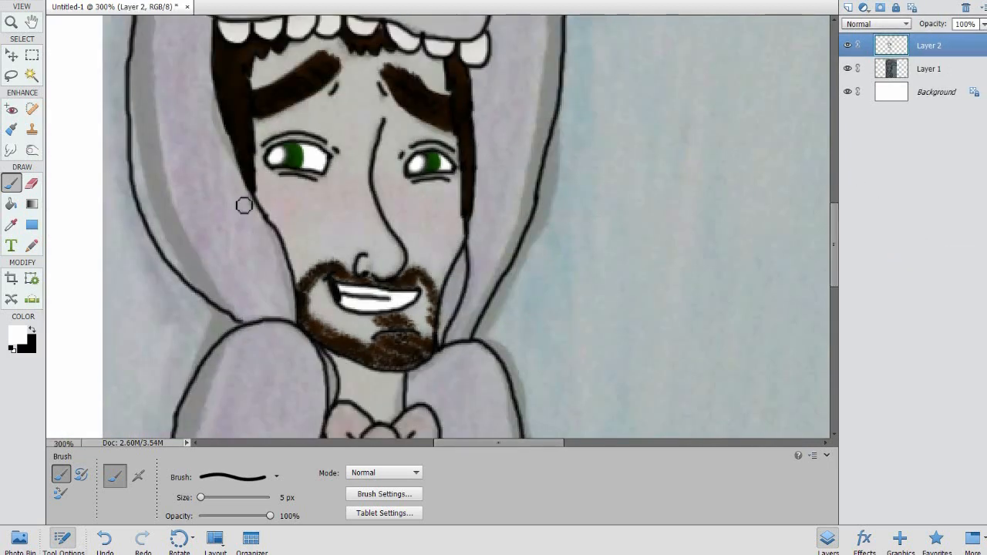
- Set the foreground colour to the light peach skin tone ffdcbd for the Brush tool
key("x")
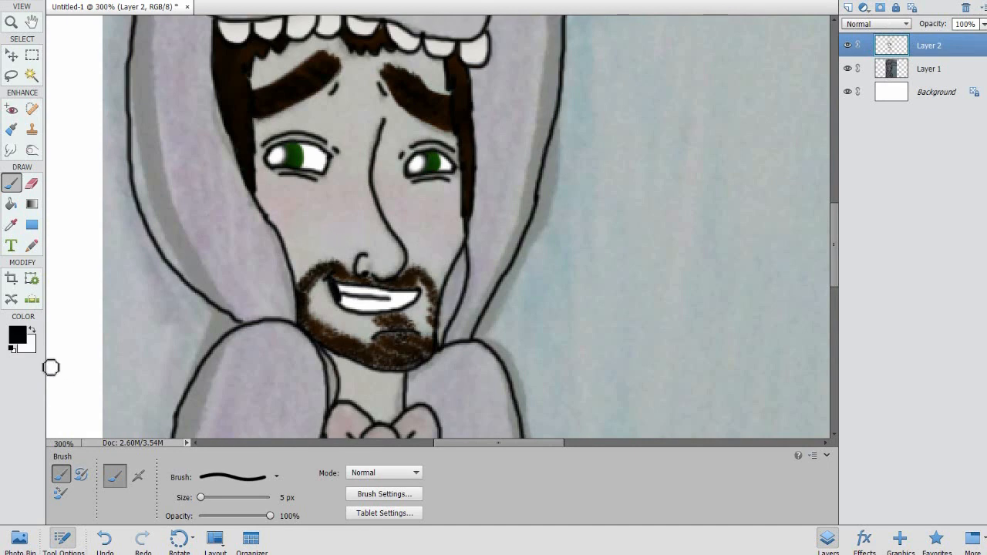
left_click(19, 336)
left_click(579, 367)
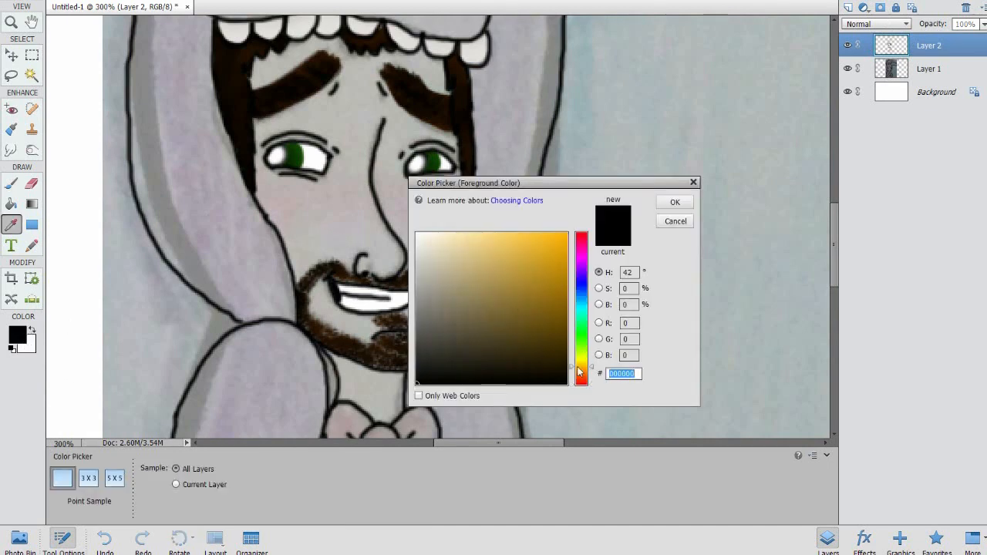
left_click_drag(584, 368, 585, 375)
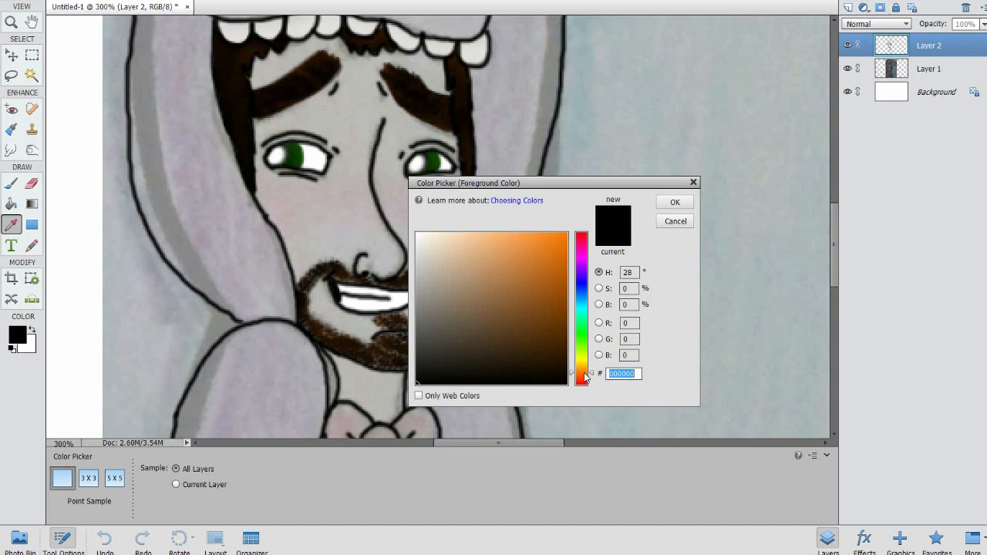
left_click(457, 232)
left_click(455, 232)
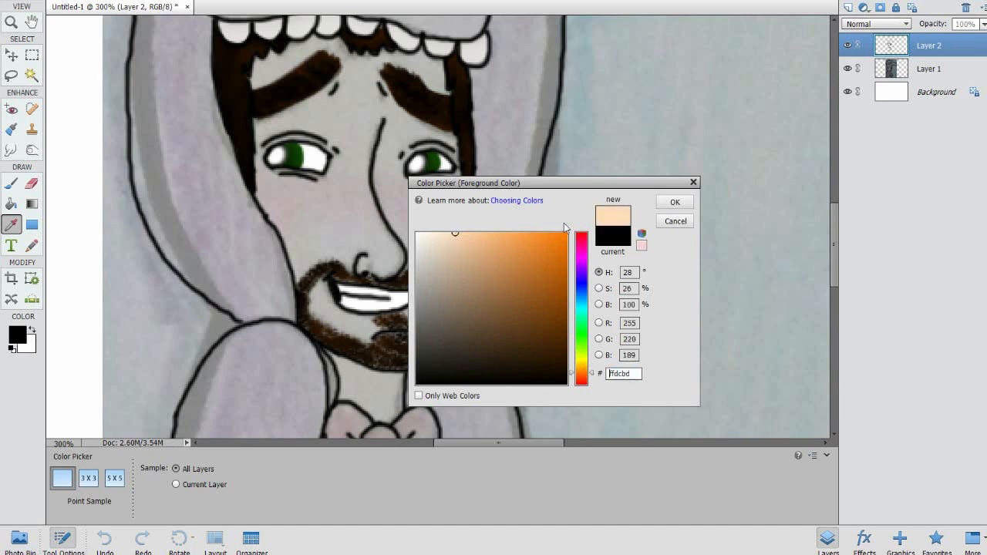
left_click(675, 202)
key("b")
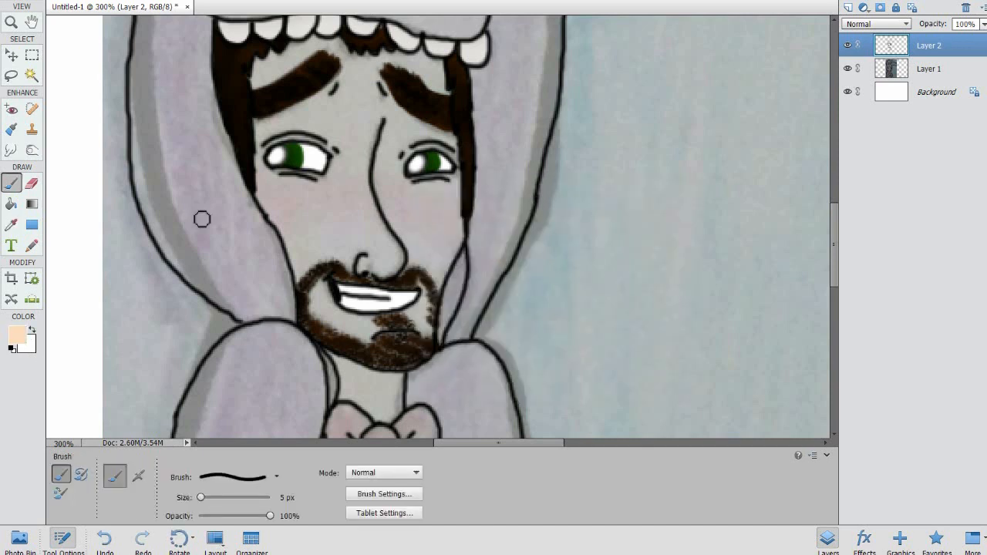
- Add a new empty layer beneath the line art on Layer 2 and choose the hard 13 px brush
left_click(848, 8)
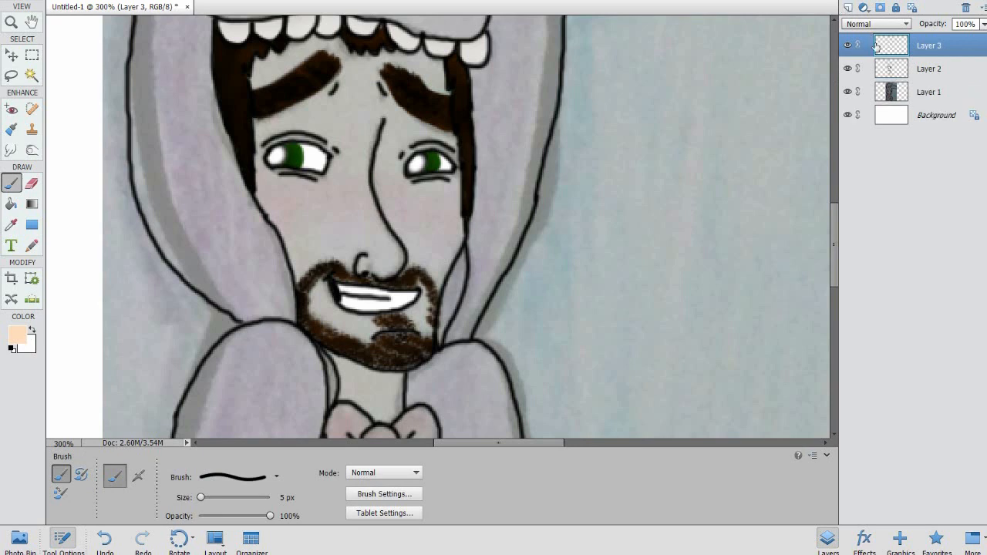
left_click_drag(886, 67, 896, 73)
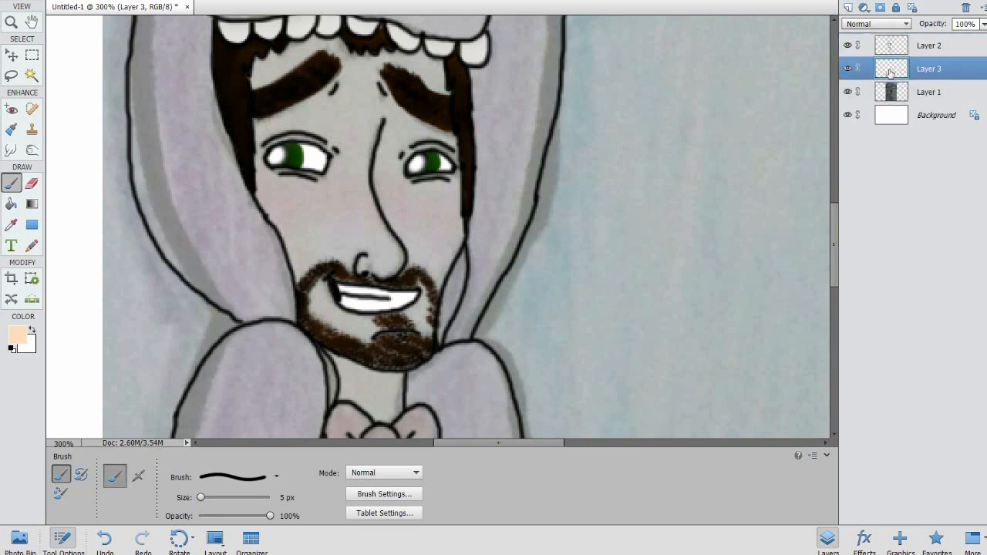
left_click(258, 477)
left_click(282, 444)
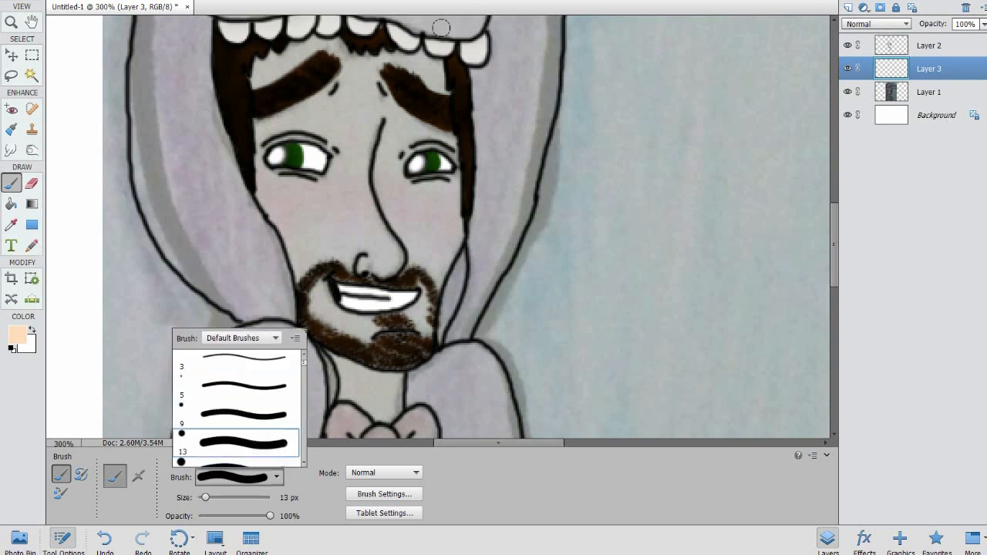
- Paint the nose, the skin around the mouth and beard, and the neck down to the bow tie in peach
left_click_drag(373, 128, 370, 272)
mouse_move(360, 249)
left_mouse_down()
mouse_move(318, 266)
mouse_move(313, 290)
mouse_move(302, 274)
mouse_move(317, 286)
mouse_move(315, 321)
mouse_move(339, 309)
mouse_move(333, 330)
mouse_move(372, 322)
mouse_move(407, 294)
mouse_move(420, 333)
left_mouse_up()
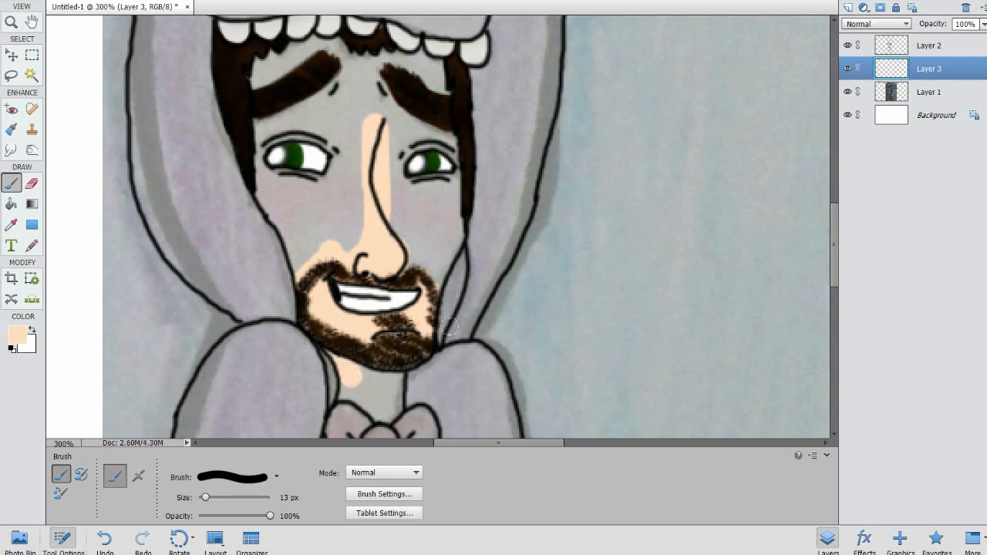
key("ctrl+equal")
key("ctrl+equal")
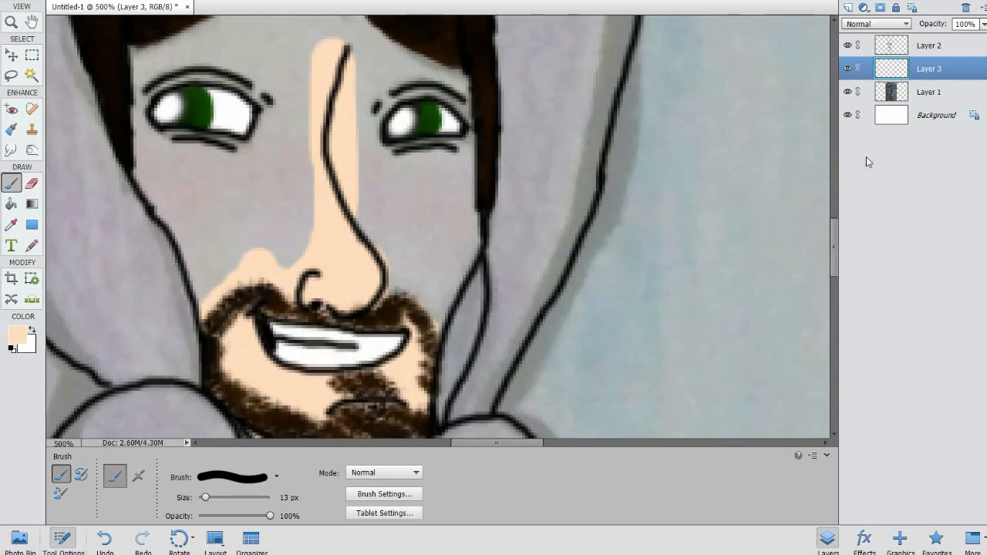
left_click_drag(837, 246, 833, 298)
mouse_move(275, 108)
left_mouse_down()
mouse_move(325, 140)
mouse_move(367, 137)
mouse_move(348, 141)
mouse_move(344, 185)
mouse_move(329, 188)
mouse_move(315, 165)
mouse_move(279, 153)
mouse_move(282, 136)
mouse_move(322, 149)
mouse_move(321, 130)
left_mouse_up()
scroll(347, 154, "up", 3)
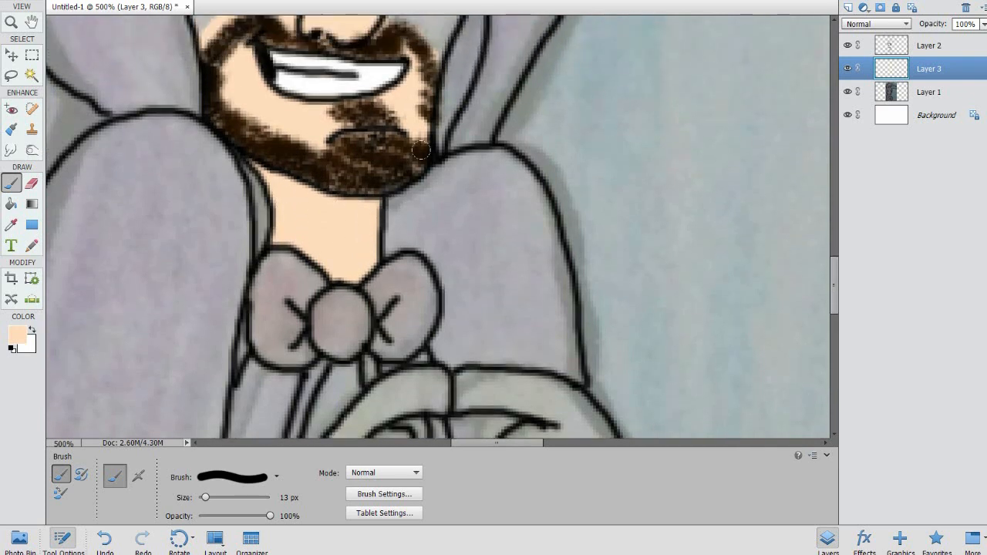
- Fill the rest of the face with peach, covering the cheeks, around the eyes, and the forehead around the eyebrows up to the fringe
scroll(435, 167, "down", 1)
left_click_drag(842, 291, 845, 256)
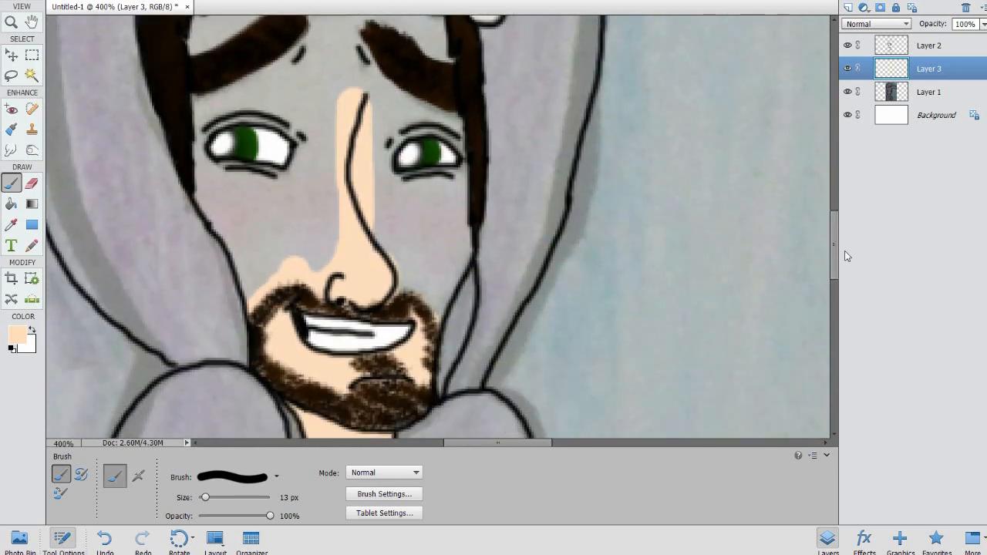
mouse_move(347, 101)
left_mouse_down()
mouse_move(315, 262)
mouse_move(297, 249)
left_mouse_up()
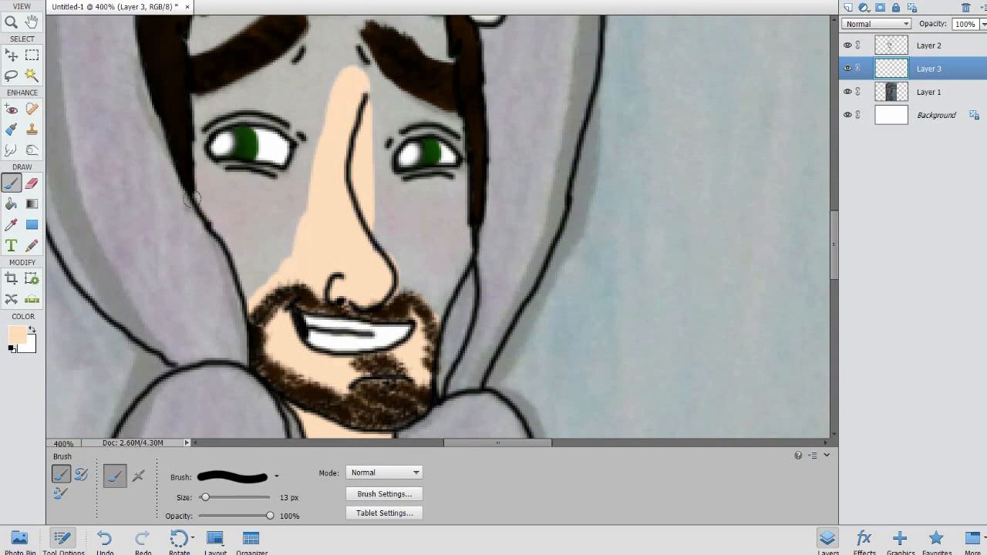
mouse_move(198, 170)
left_mouse_down()
mouse_move(252, 272)
mouse_move(259, 225)
mouse_move(277, 249)
mouse_move(282, 162)
mouse_move(269, 148)
mouse_move(262, 186)
mouse_move(218, 135)
mouse_move(201, 166)
mouse_move(203, 93)
mouse_move(269, 131)
mouse_move(337, 88)
mouse_move(362, 107)
mouse_move(366, 147)
mouse_move(362, 78)
mouse_move(380, 108)
mouse_move(439, 110)
mouse_move(452, 127)
mouse_move(455, 241)
mouse_move(452, 219)
mouse_move(451, 248)
mouse_move(426, 296)
mouse_move(384, 147)
mouse_move(361, 168)
mouse_move(419, 205)
mouse_move(415, 272)
mouse_move(430, 190)
left_mouse_up()
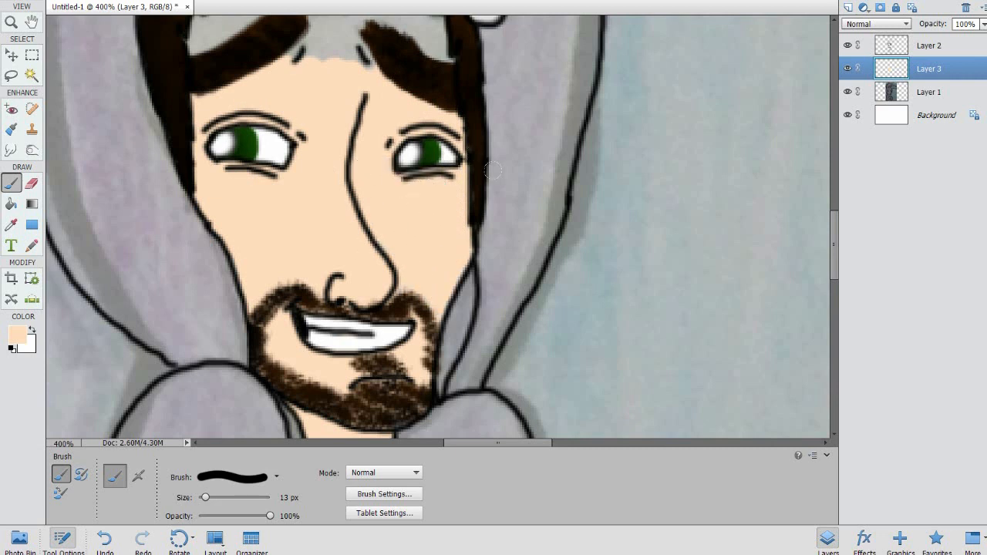
scroll(838, 247, "up", 5)
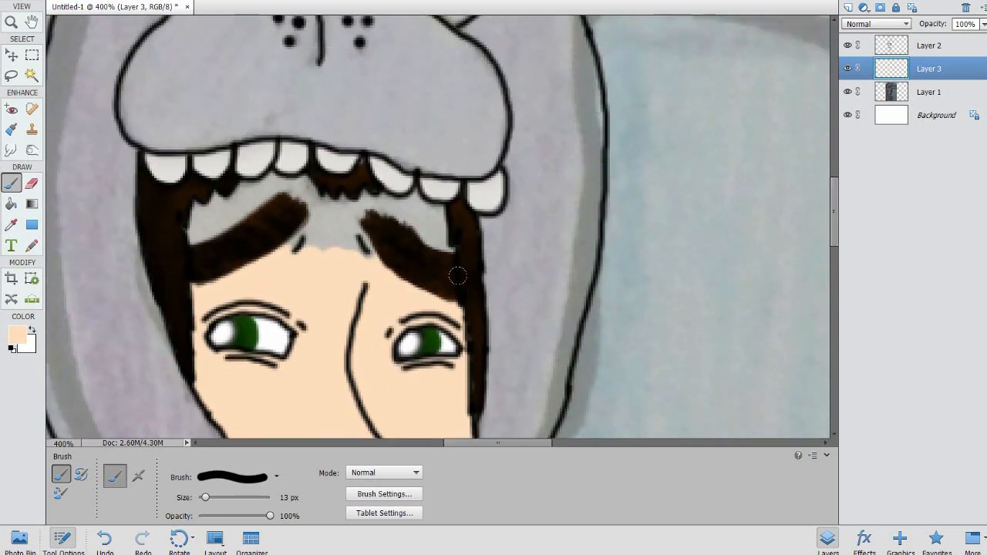
mouse_move(327, 221)
left_mouse_down()
mouse_move(353, 214)
mouse_move(364, 196)
mouse_move(389, 201)
mouse_move(406, 188)
mouse_move(405, 205)
mouse_move(436, 245)
left_mouse_up()
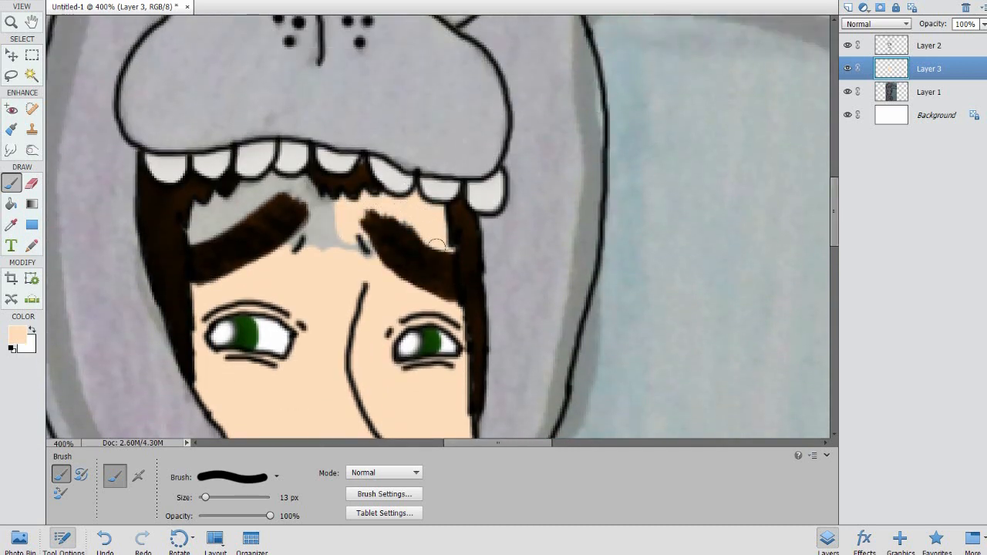
mouse_move(365, 248)
left_mouse_down()
mouse_move(313, 255)
mouse_move(292, 179)
mouse_move(261, 185)
mouse_move(320, 204)
mouse_move(302, 219)
left_mouse_up()
mouse_move(256, 242)
left_mouse_down()
mouse_move(210, 230)
mouse_move(191, 254)
mouse_move(185, 231)
left_mouse_up()
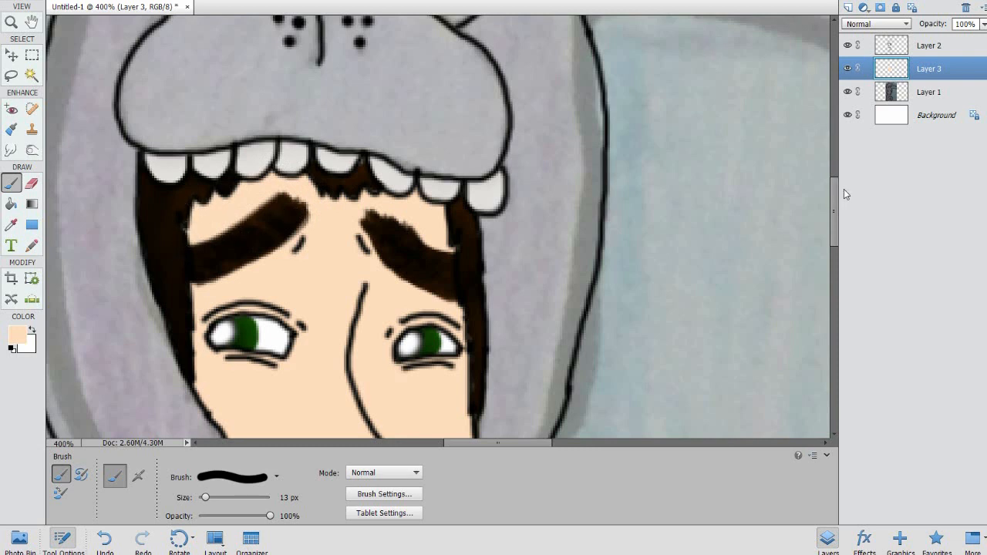
- Paint the right-hand index finger peach on Layer 3 and add the missing black finger outline below it on Layer 2 with the 3 px brush
left_click_drag(834, 187, 834, 307)
left_click_drag(444, 79, 526, 86)
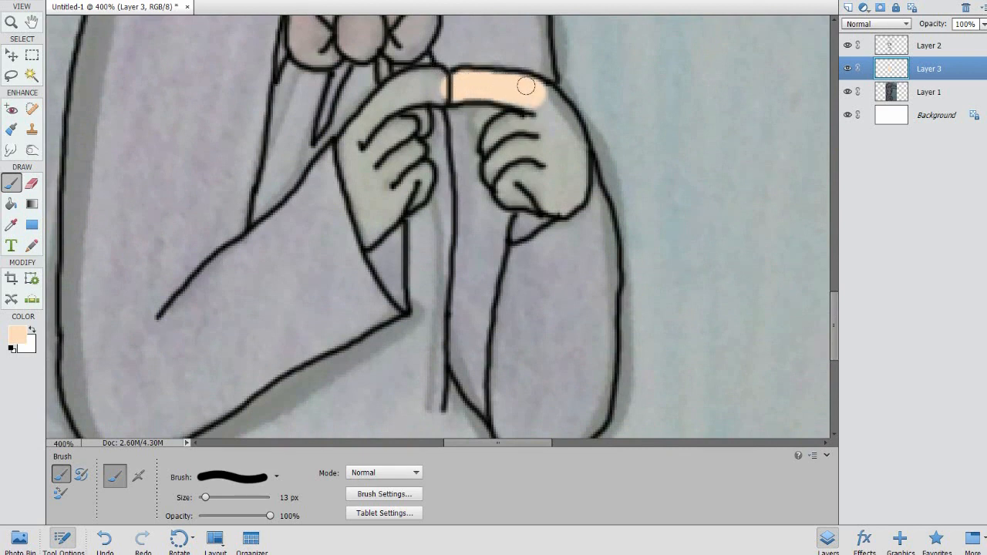
left_click(921, 46)
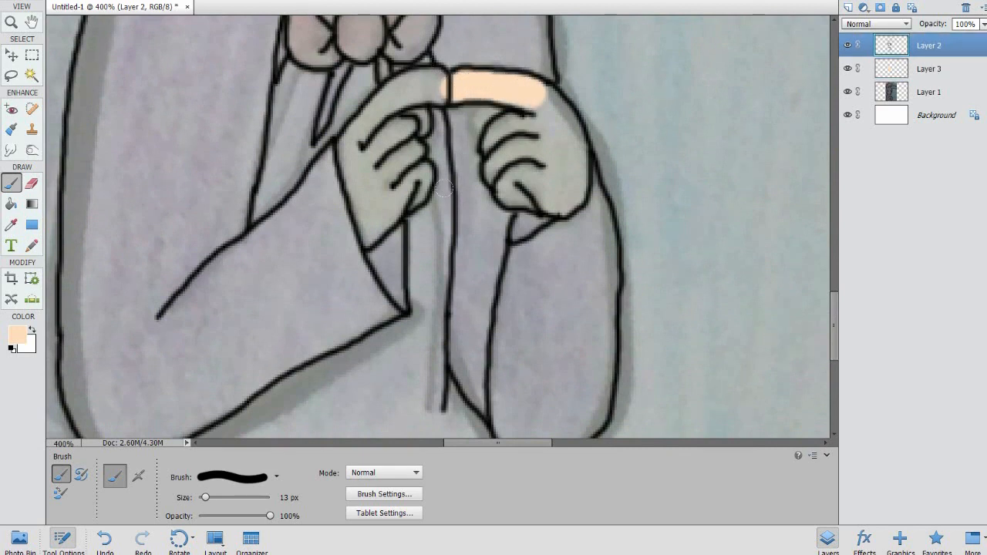
key("d")
left_click(238, 477)
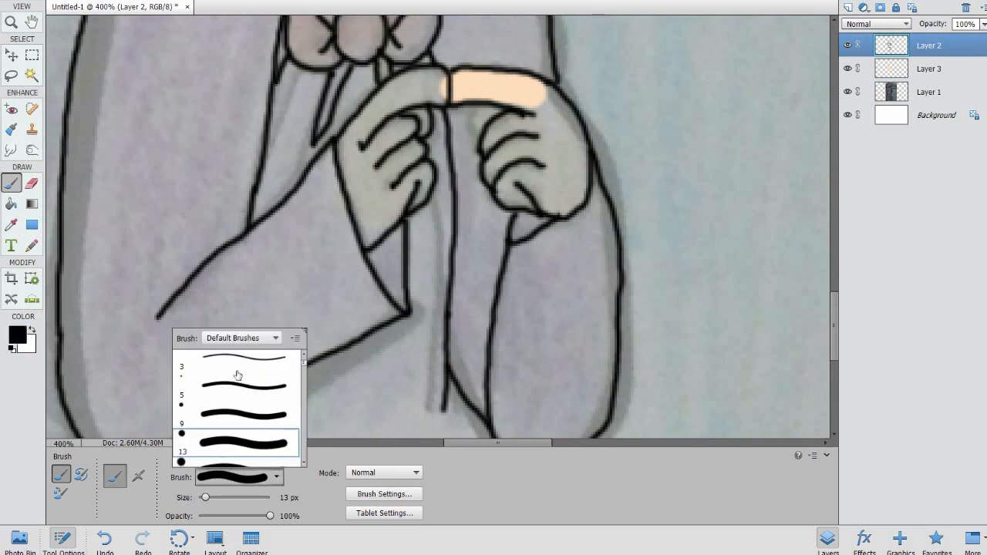
left_click(239, 359)
left_click(483, 110)
left_click_drag(478, 109, 482, 138)
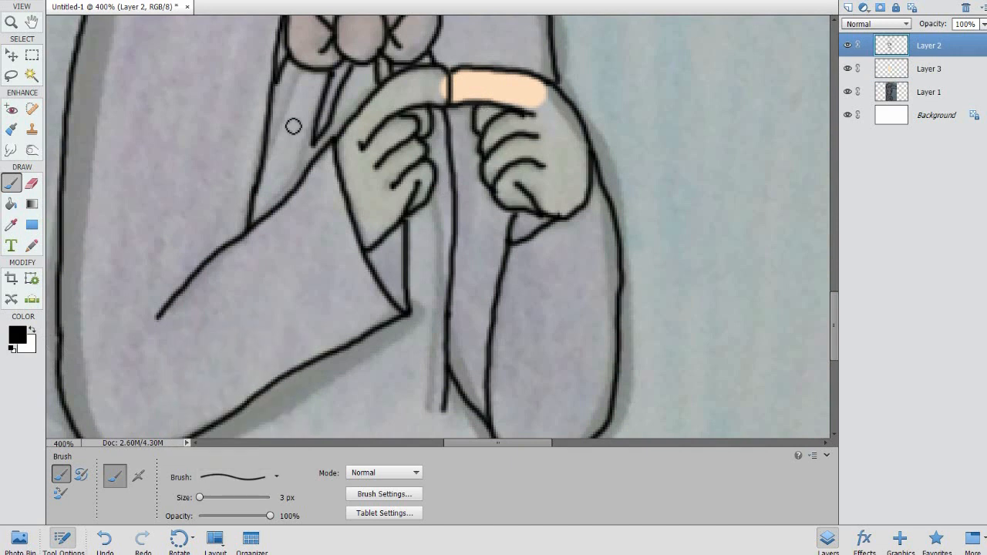
- Sample the peach from the painted finger and fill both hands with it on Layer 3, using the hard 9 px brush
left_click(12, 223)
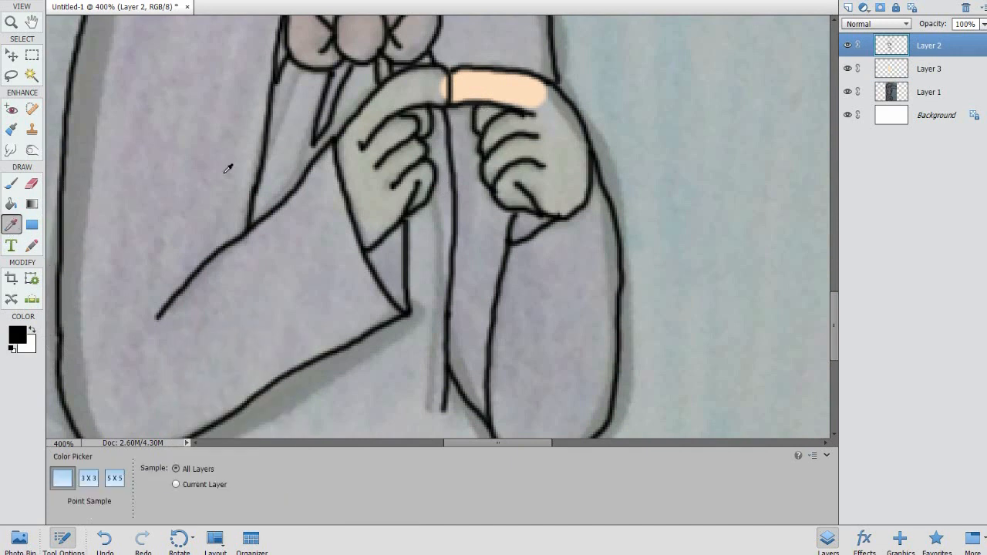
left_click(471, 80)
left_click(919, 69)
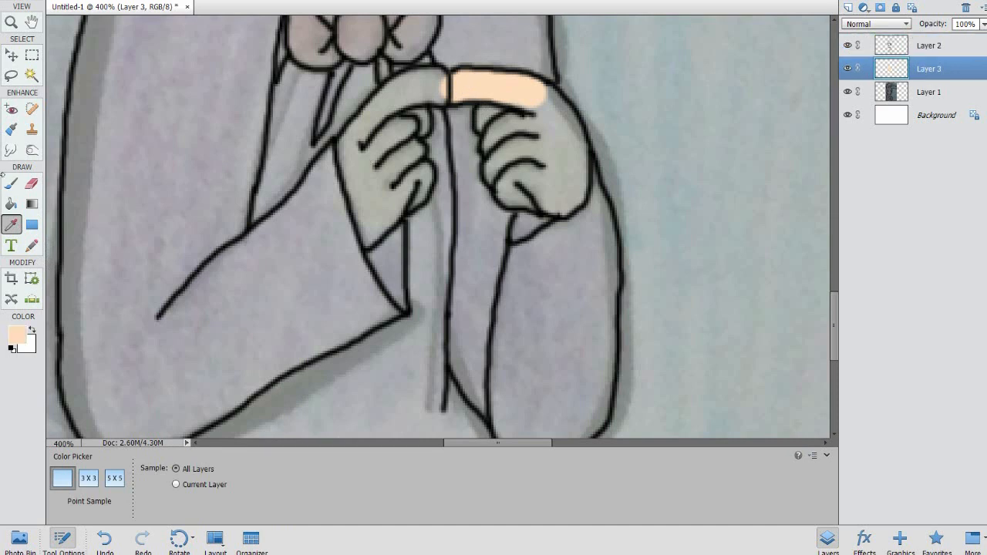
left_click(11, 183)
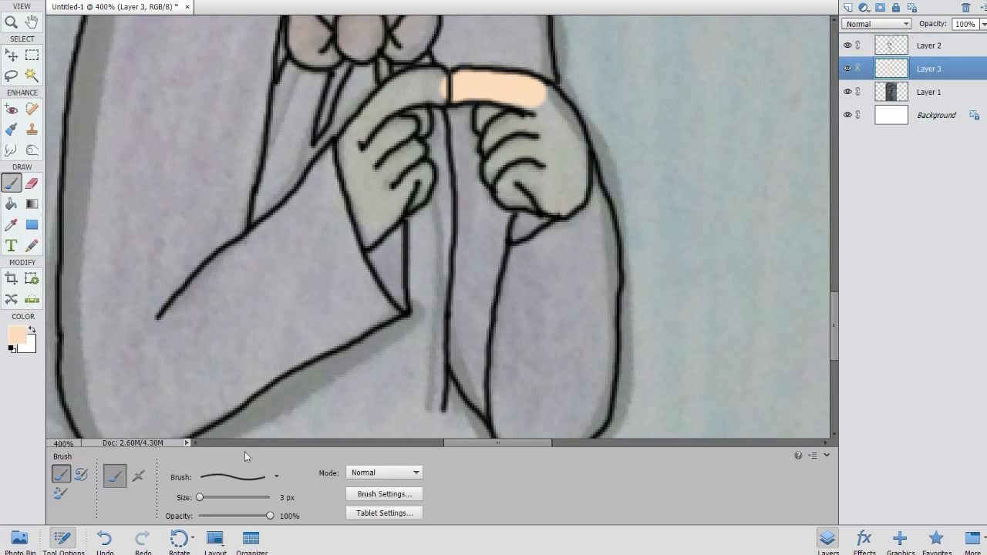
left_click(242, 478)
left_click(244, 423)
mouse_move(426, 114)
left_mouse_down()
mouse_move(409, 116)
mouse_move(420, 128)
mouse_move(404, 135)
mouse_move(374, 138)
mouse_move(356, 158)
mouse_move(343, 142)
mouse_move(369, 235)
mouse_move(386, 193)
mouse_move(397, 200)
mouse_move(409, 177)
mouse_move(428, 176)
mouse_move(401, 145)
mouse_move(377, 181)
mouse_move(379, 161)
mouse_move(353, 142)
mouse_move(366, 112)
mouse_move(425, 76)
mouse_move(440, 86)
mouse_move(380, 117)
mouse_move(368, 138)
left_mouse_up()
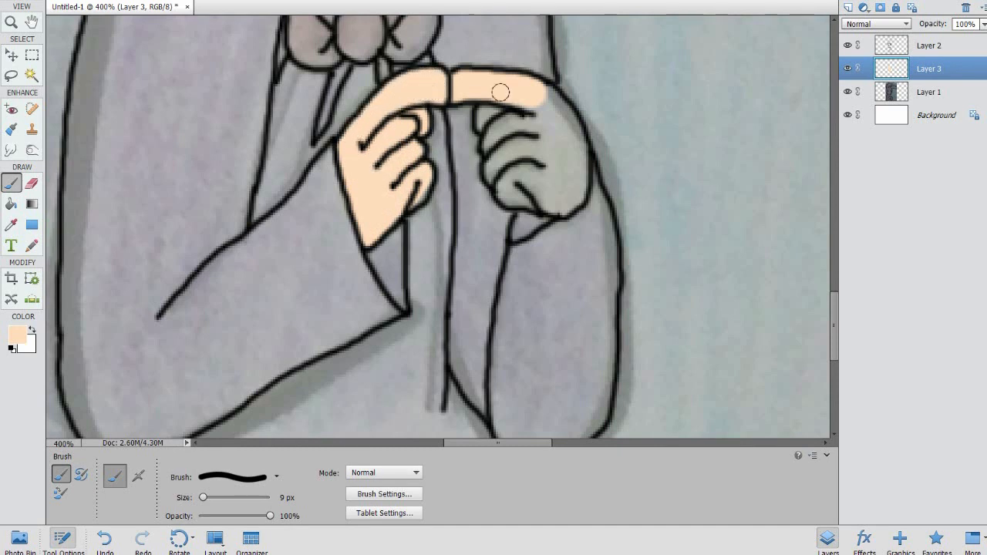
mouse_move(491, 103)
left_mouse_down()
mouse_move(484, 122)
mouse_move(510, 144)
mouse_move(495, 148)
mouse_move(512, 202)
mouse_move(567, 202)
mouse_move(575, 143)
mouse_move(546, 90)
mouse_move(532, 120)
mouse_move(537, 134)
mouse_move(518, 158)
mouse_move(553, 171)
mouse_move(549, 183)
mouse_move(561, 179)
left_mouse_up()
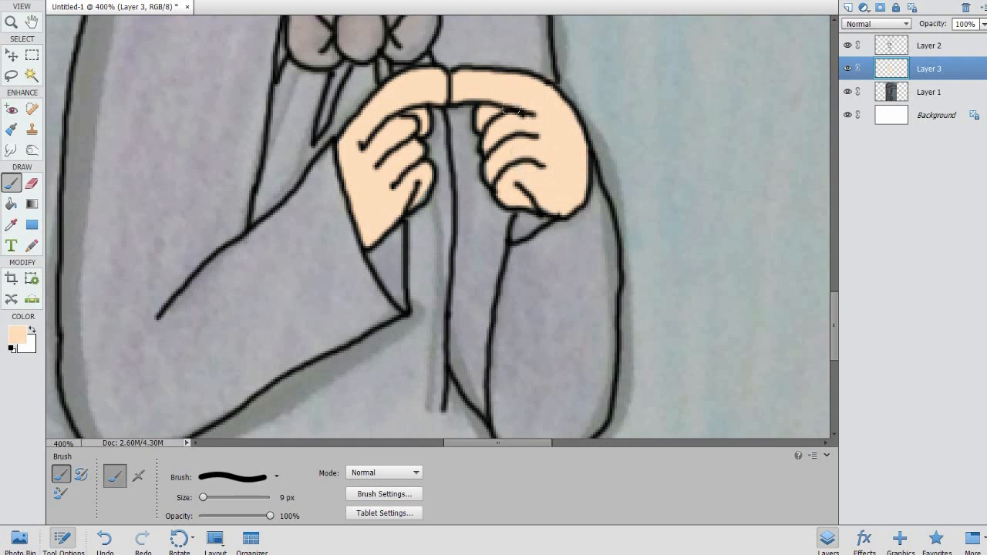
left_click(32, 183)
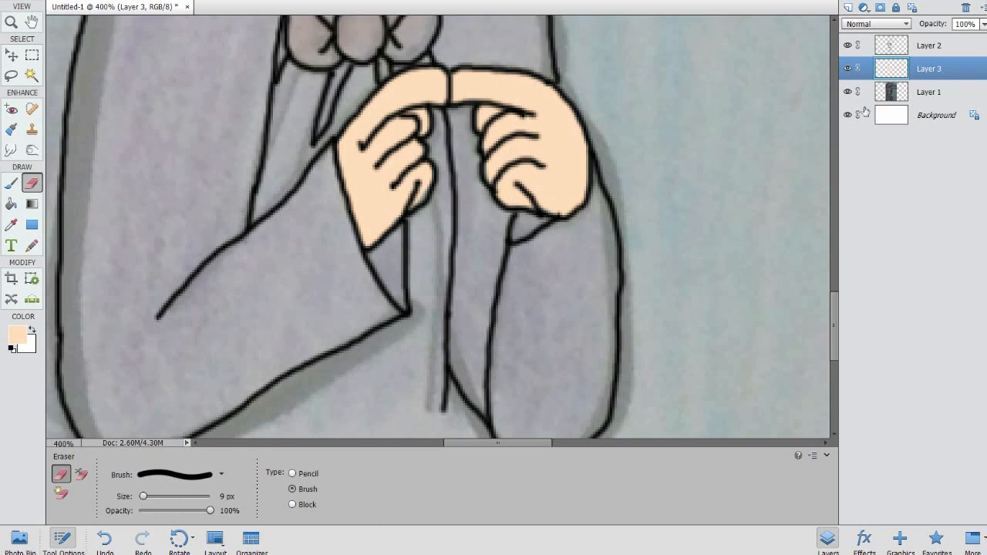
- Add a new empty layer between the skin colour on Layer 3 and the line art on Layer 2
left_click_drag(834, 339, 863, 195)
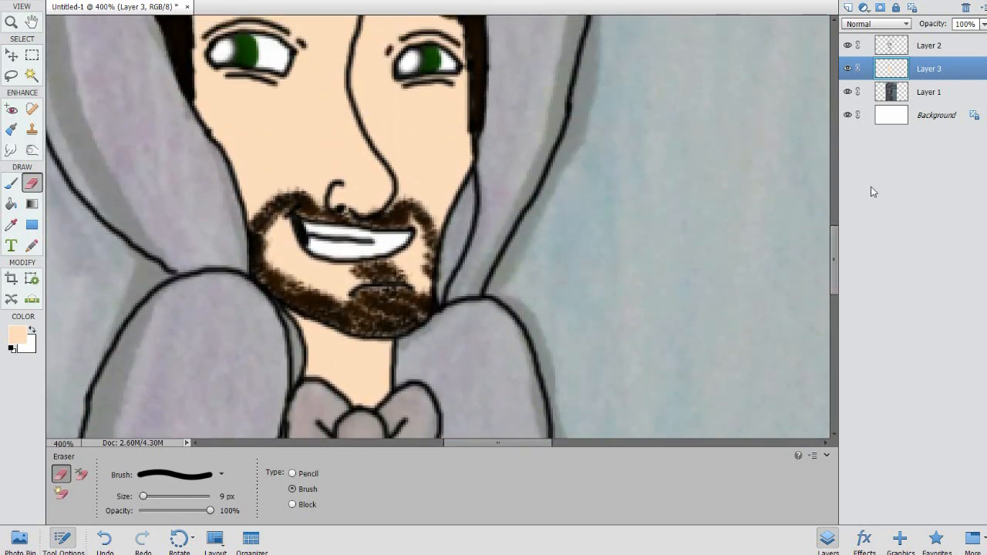
key("ctrl+minus")
key("ctrl+minus")
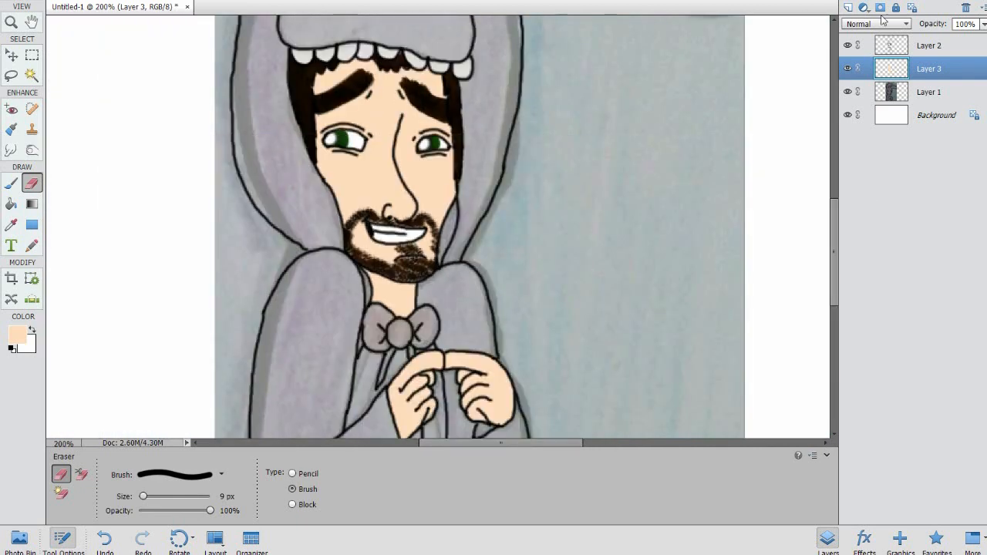
left_click(848, 8)
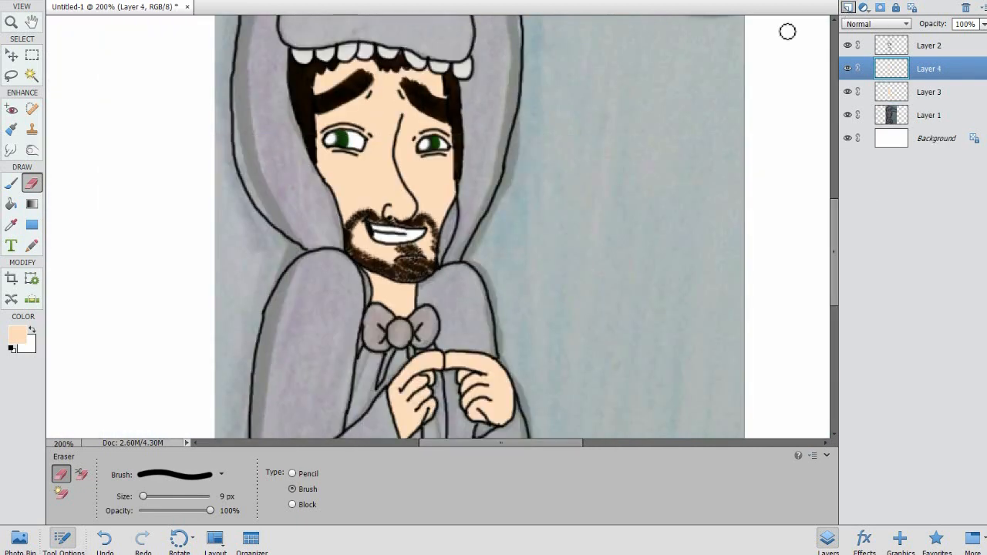
- Change the foreground colour to light pink and switch to the Brush tool
left_click(19, 334)
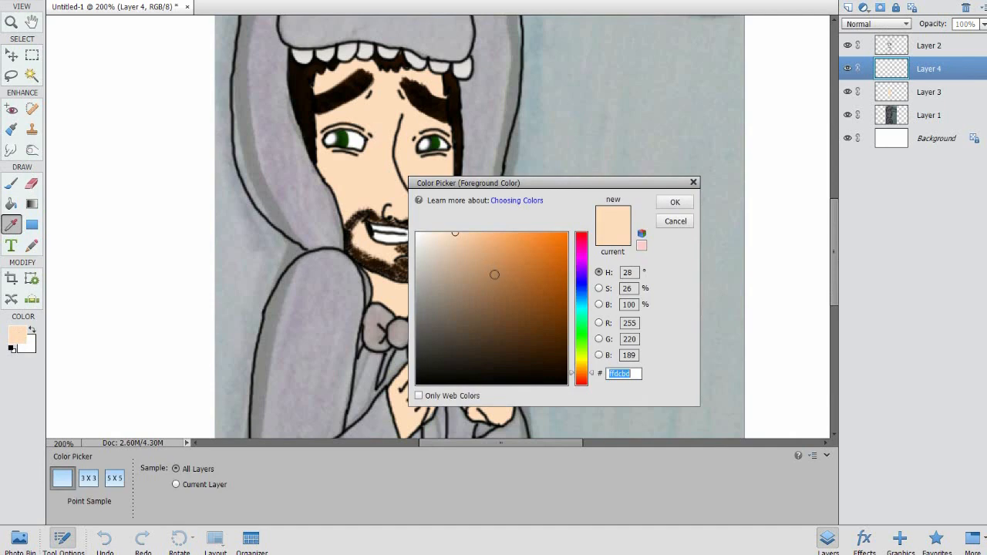
left_click(581, 258)
left_click(674, 203)
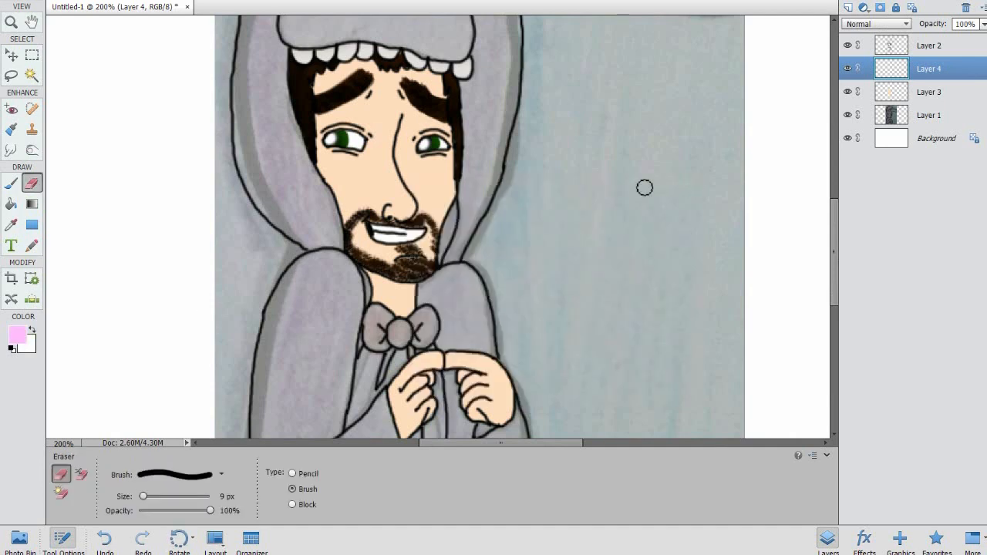
left_click(11, 183)
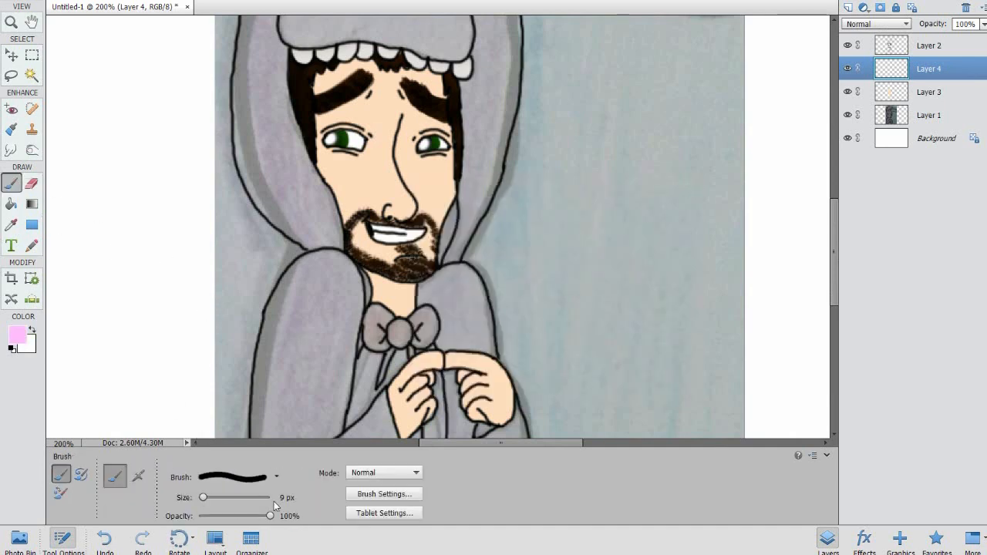
- Choose the soft 65 px brush and dab one light pink blush spot on each cheek on Layer 4
left_click(239, 477)
scroll(303, 373, "down", 4)
left_click(253, 398)
left_click(232, 442)
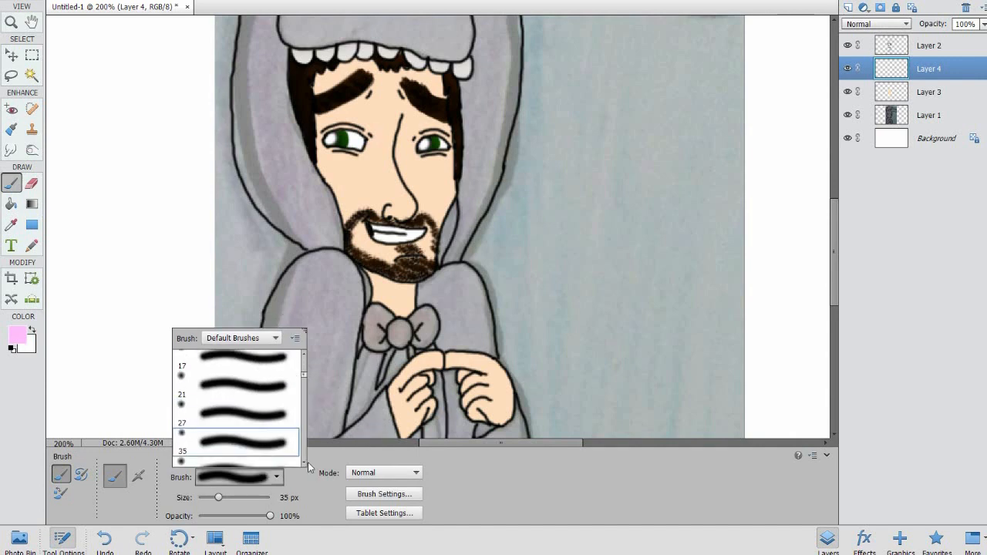
scroll(306, 465, "down", 3)
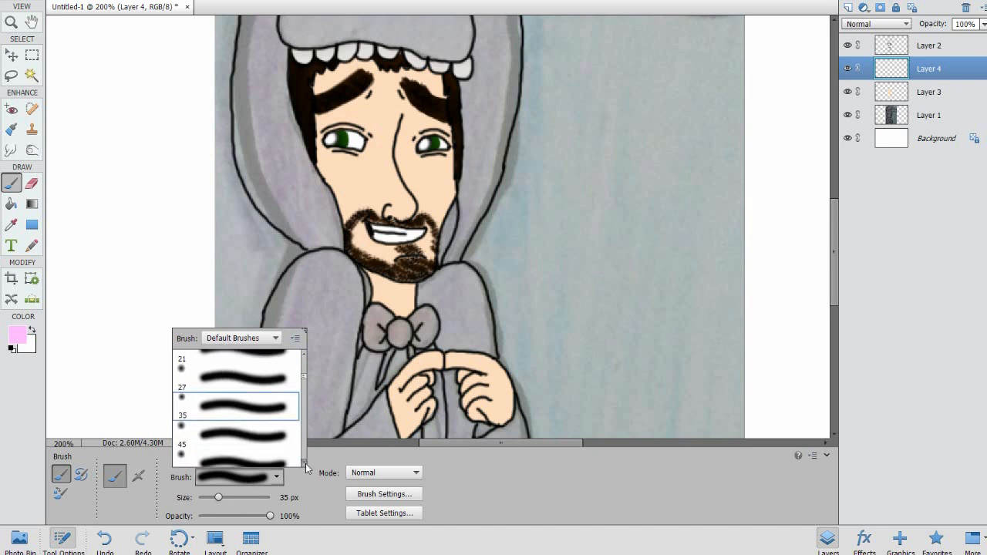
left_click(259, 418)
left_click(260, 447)
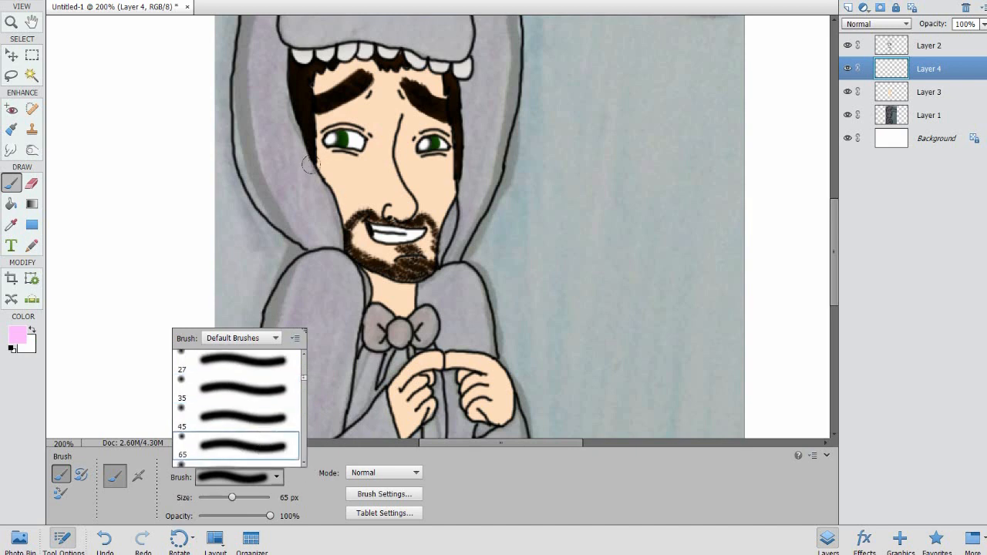
left_click(333, 185)
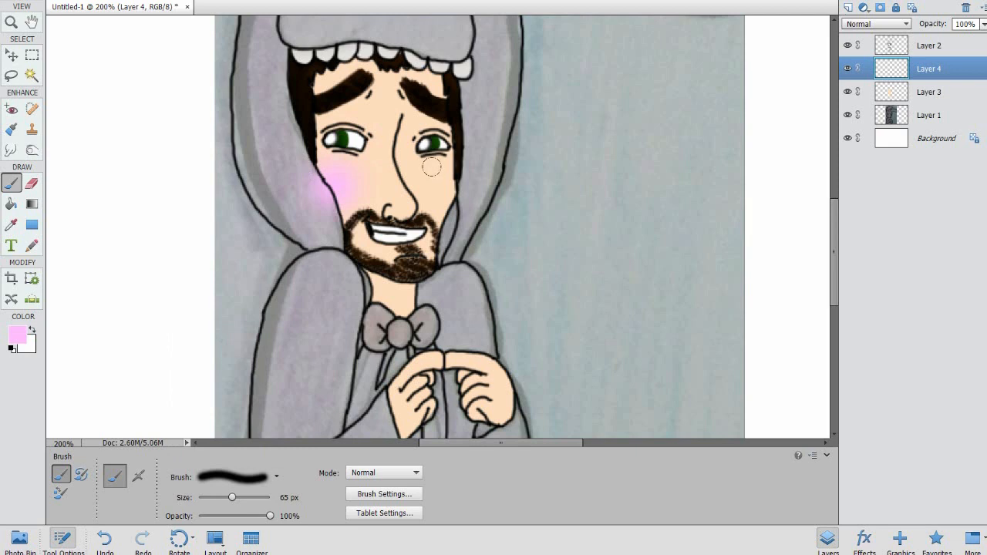
left_click(455, 188)
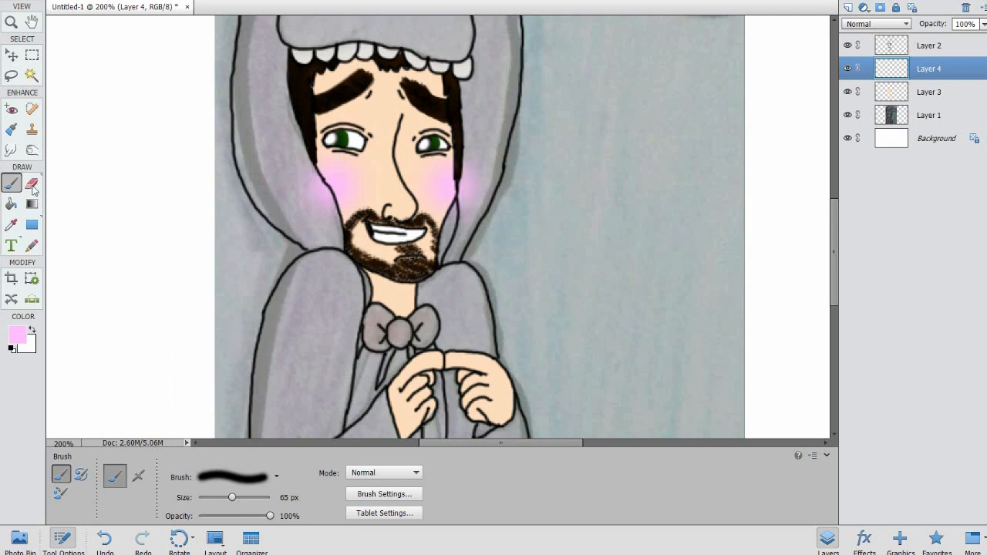
- Erase the pink blush spilling outside the face onto the hood on both sides with the hard 65 px eraser
left_click(31, 182)
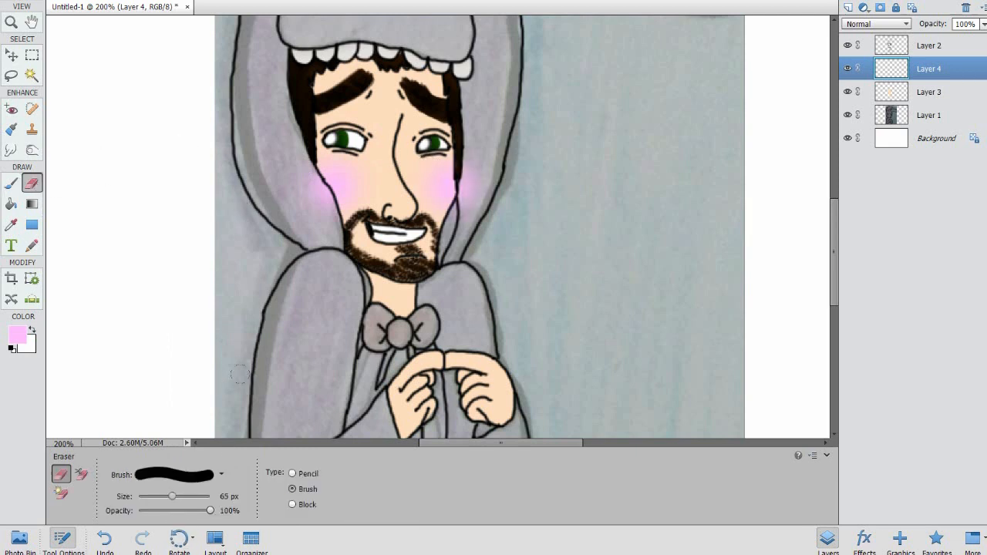
left_click_drag(308, 178, 308, 200)
left_click_drag(255, 168, 264, 178)
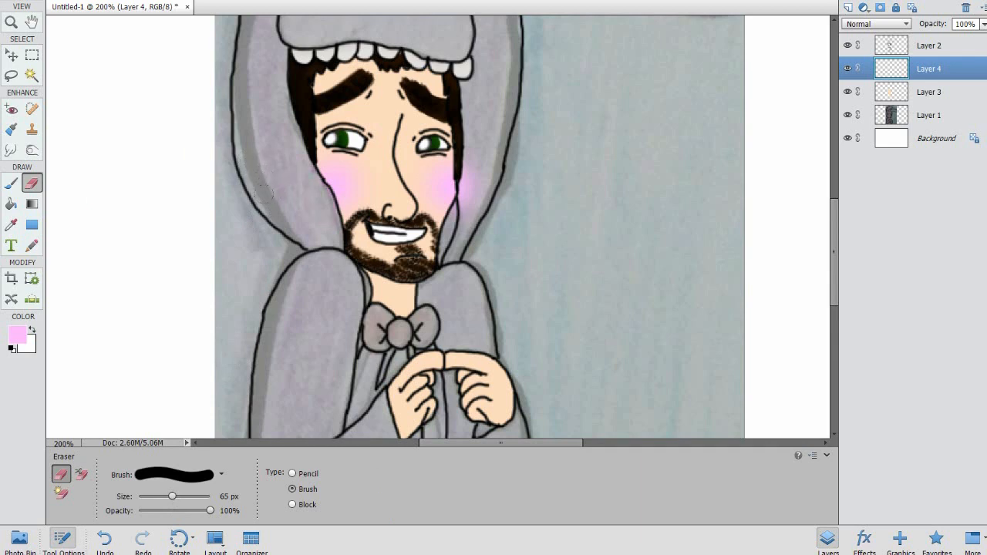
left_click_drag(467, 162, 466, 202)
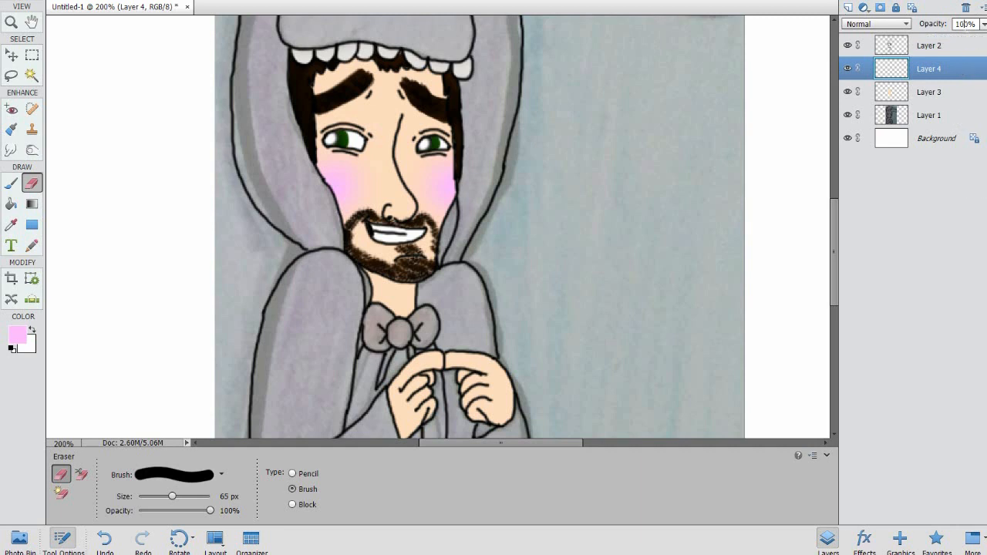
- Set Layer 4's opacity to 50% and merge it with Layer 3
type("50")
left_click(928, 93, "ctrl")
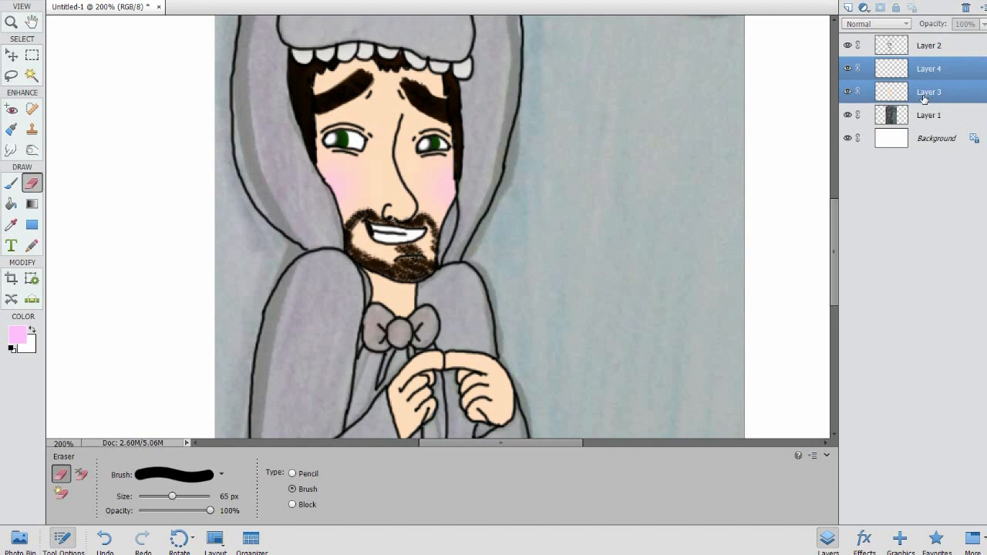
right_click(924, 98)
left_click(934, 310)
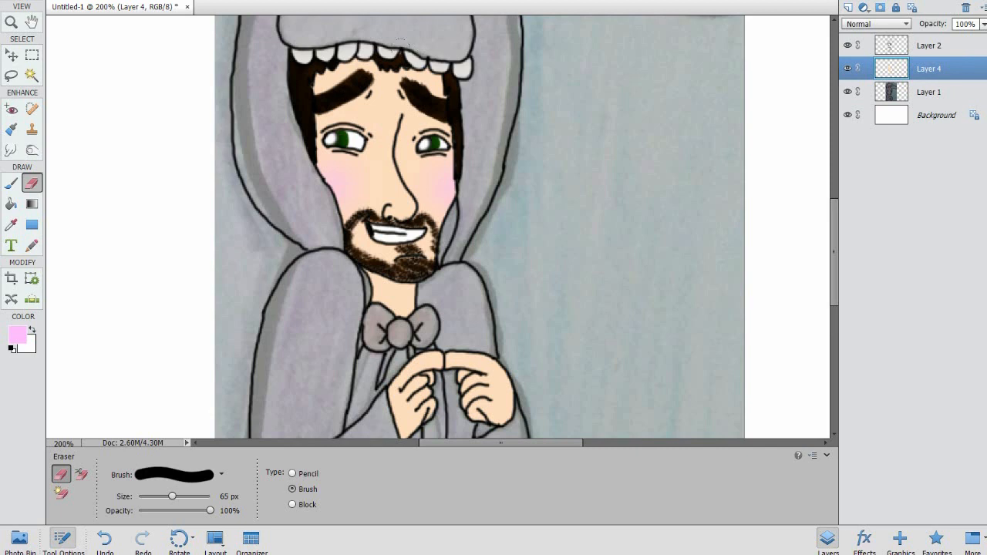
- Set the foreground colour to the stronger pink fb58d3 and add a new layer above Layer 4
left_click(18, 333)
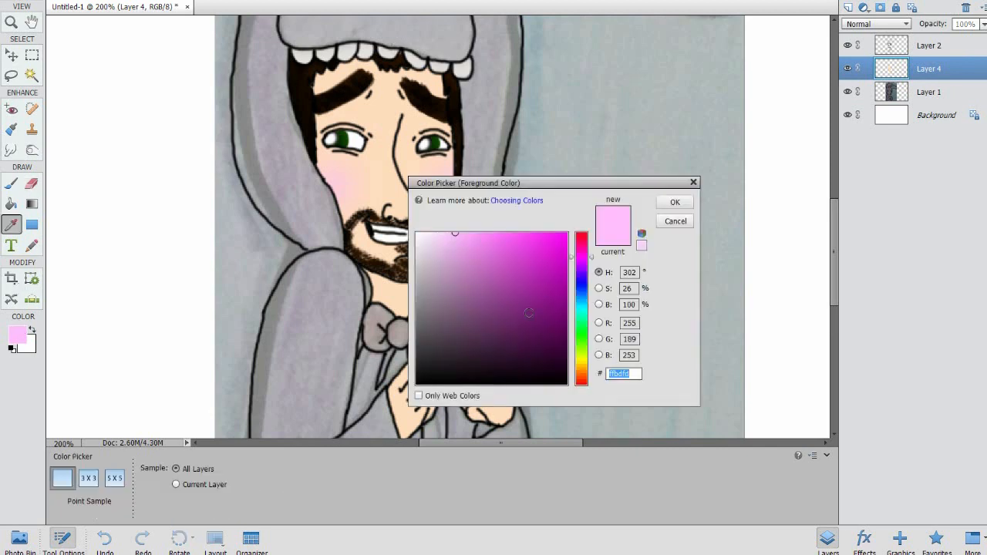
left_click(582, 246)
left_click_drag(582, 246, 582, 256)
left_click(519, 237)
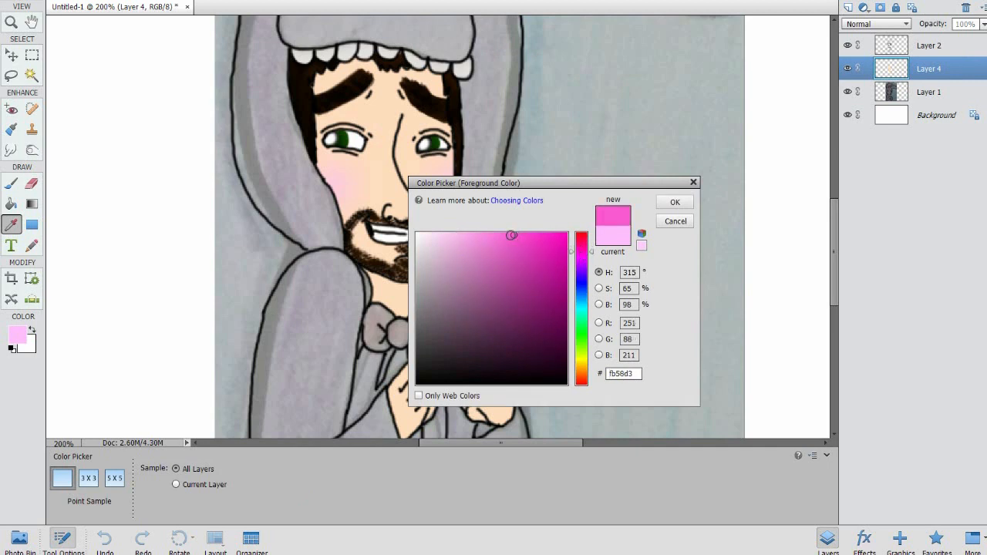
left_click(674, 202)
left_click(847, 9)
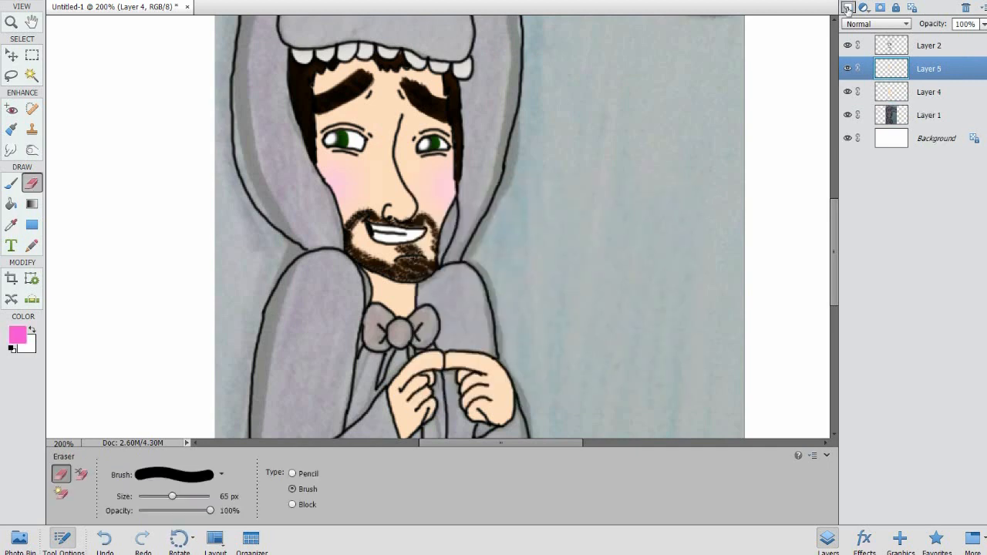
- Set the Eraser to the soft round 45 px brush from the Default Brushes
left_click(197, 481)
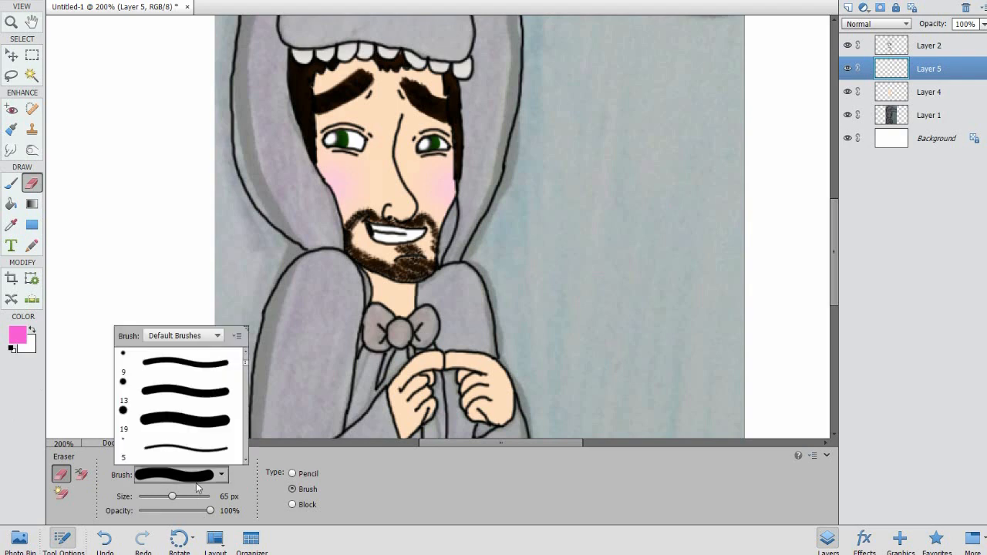
left_click_drag(246, 371, 246, 390)
left_click(188, 391)
left_click(185, 423)
scroll(189, 445, "down", 3)
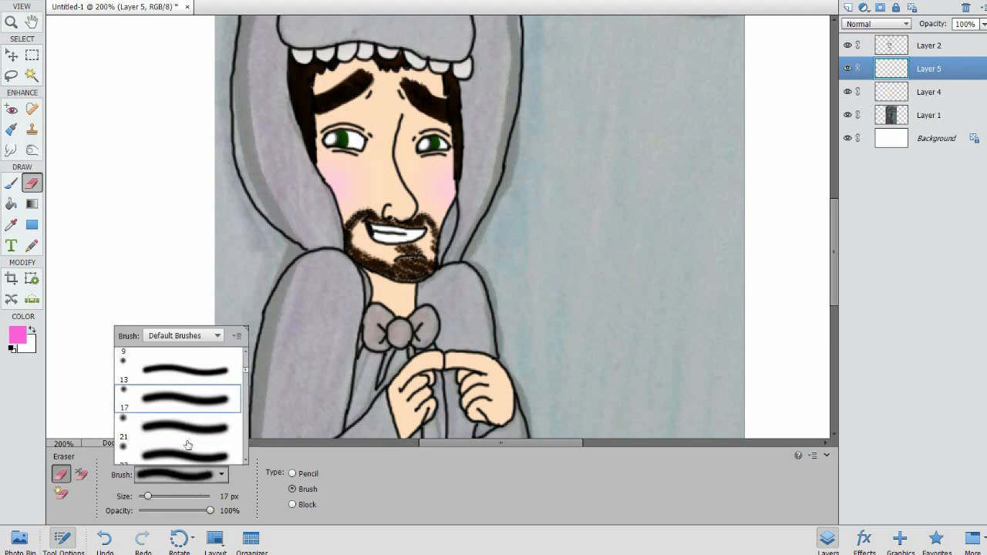
left_click(205, 423)
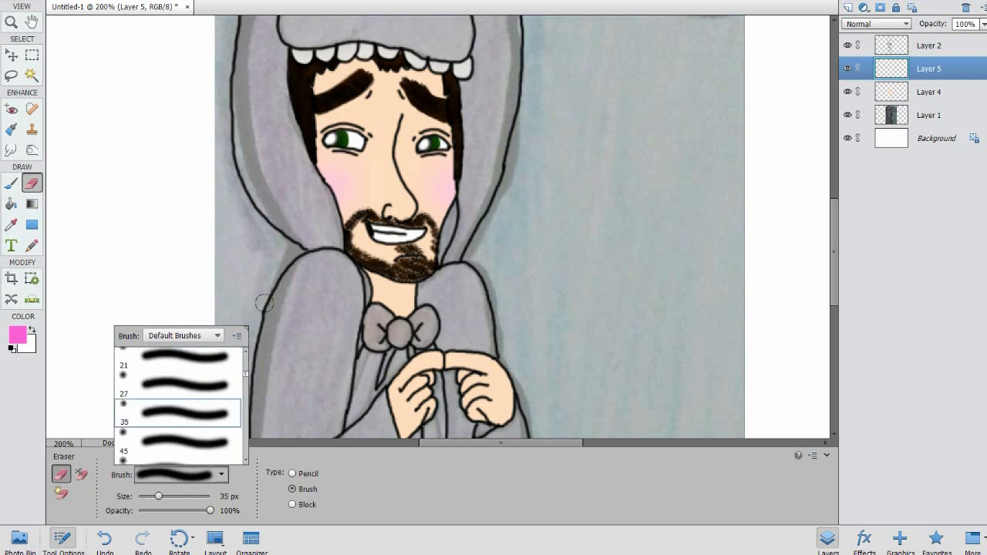
left_click(191, 438)
left_click(324, 159)
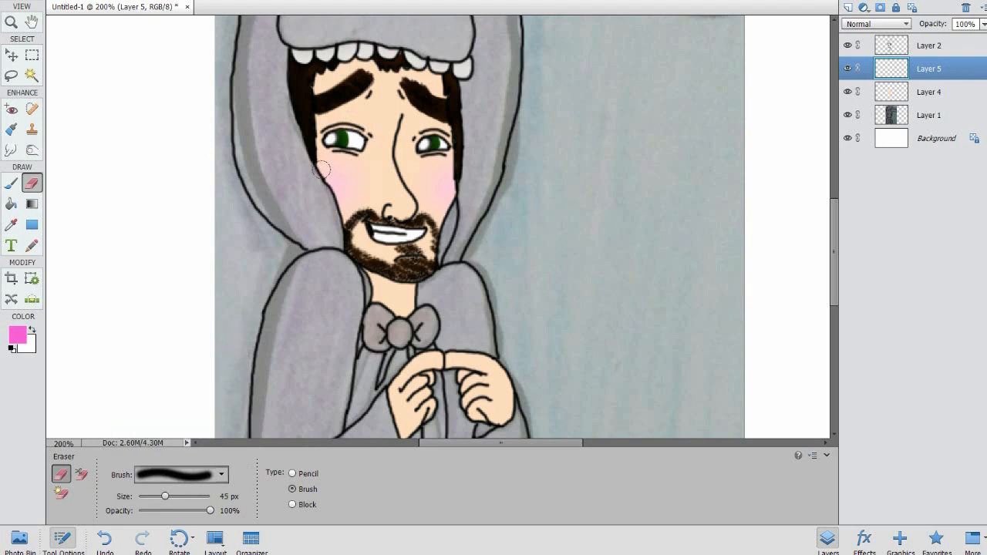
- Paint a soft pink band of blush across both cheeks and the nose on Layer 5 with the Brush tool
left_click(10, 182)
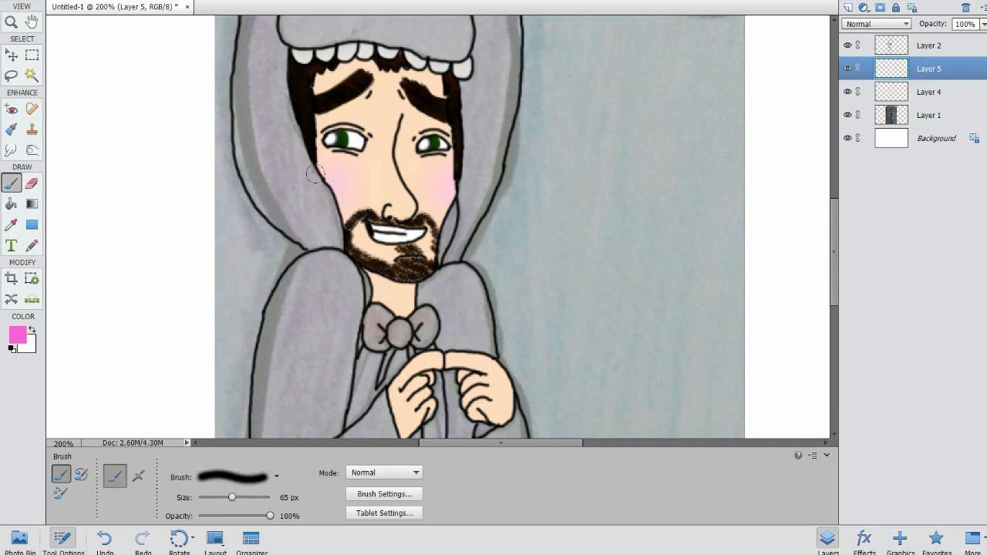
mouse_move(313, 159)
left_mouse_down()
mouse_move(367, 185)
mouse_move(424, 170)
mouse_move(447, 185)
mouse_move(356, 141)
left_mouse_up()
- Move Layer 5 above Layer 2 and set its opacity to 50%
mouse_move(892, 73)
left_mouse_down()
mouse_move(895, 47)
mouse_move(902, 56)
left_mouse_up()
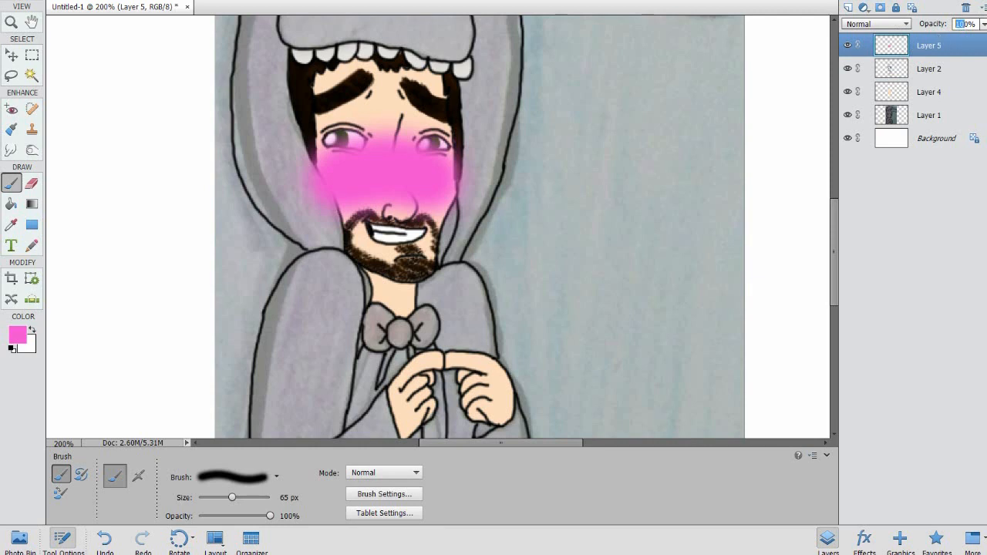
type("50")
key("Return")
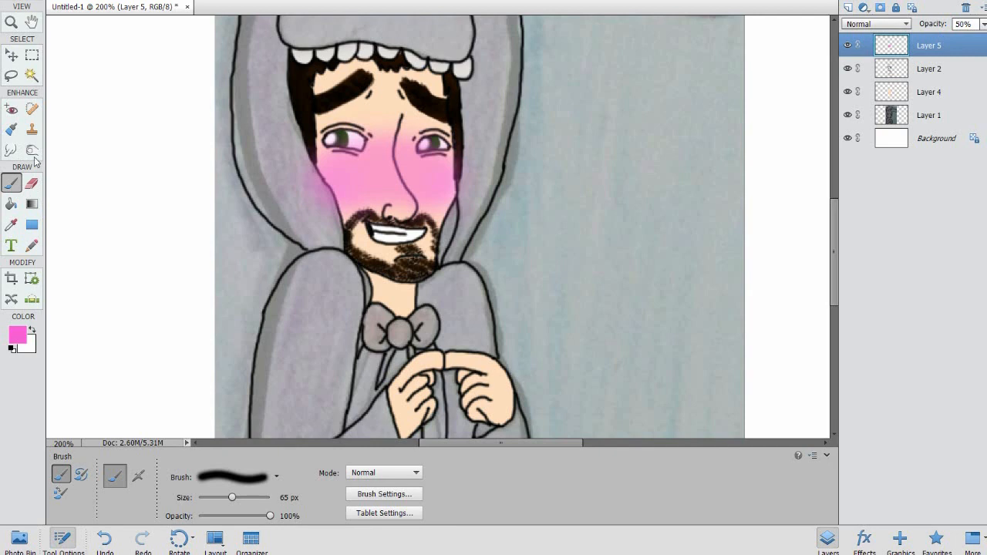
- Erase the excess blush on Layer 5 over the hood, around the eyes and below the nose along the moustache
left_click(31, 183)
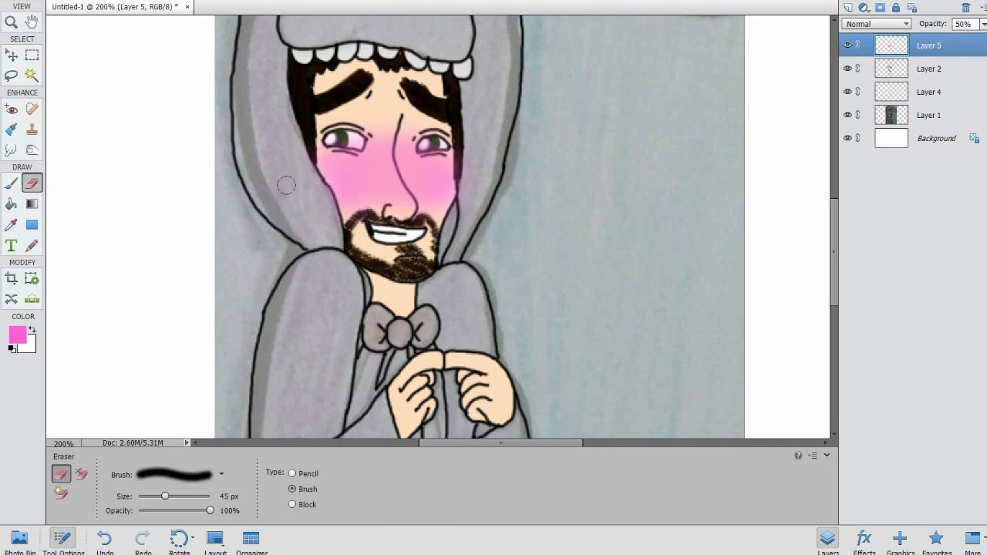
mouse_move(462, 141)
left_mouse_down()
mouse_move(459, 121)
mouse_move(415, 141)
mouse_move(341, 142)
left_mouse_up()
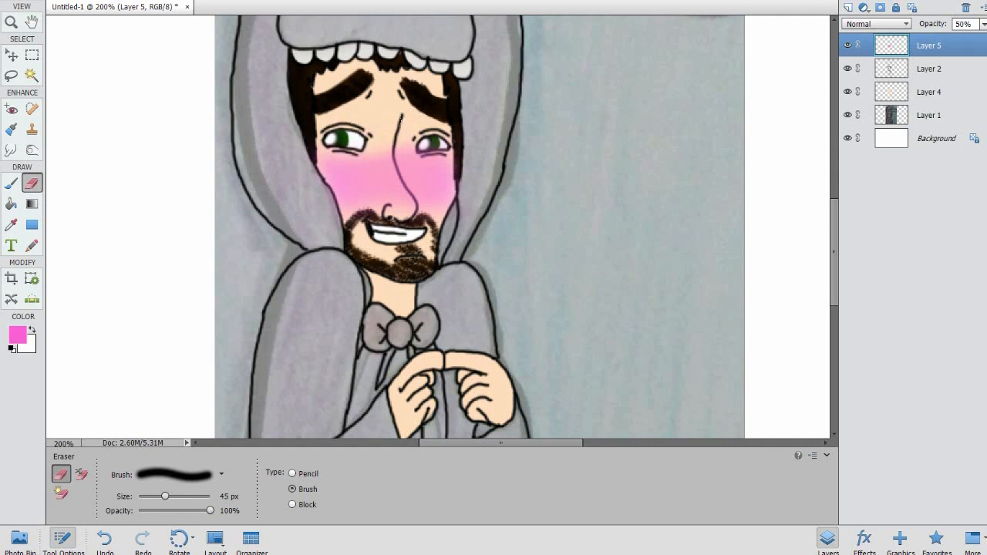
left_click(433, 145)
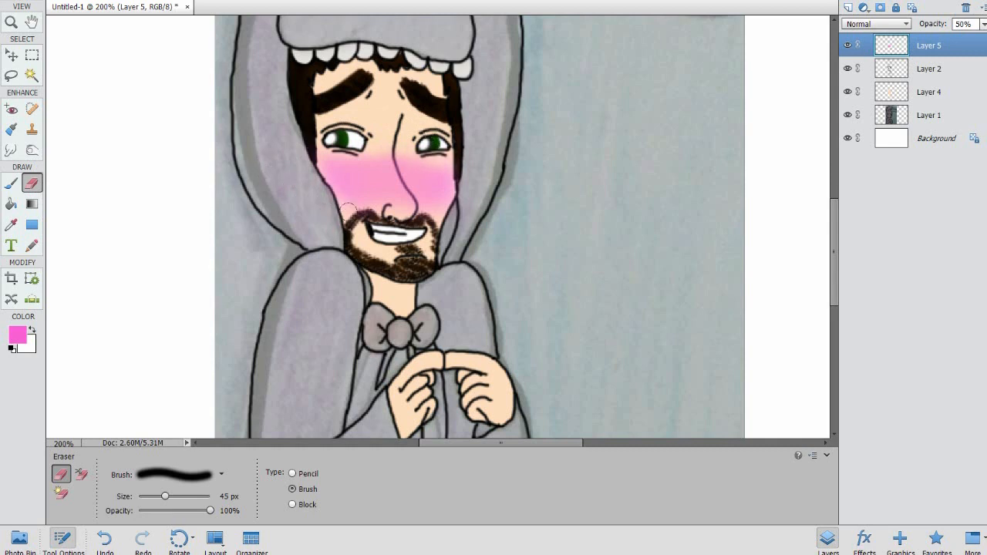
mouse_move(369, 205)
left_mouse_down()
mouse_move(401, 205)
mouse_move(421, 220)
left_mouse_up()
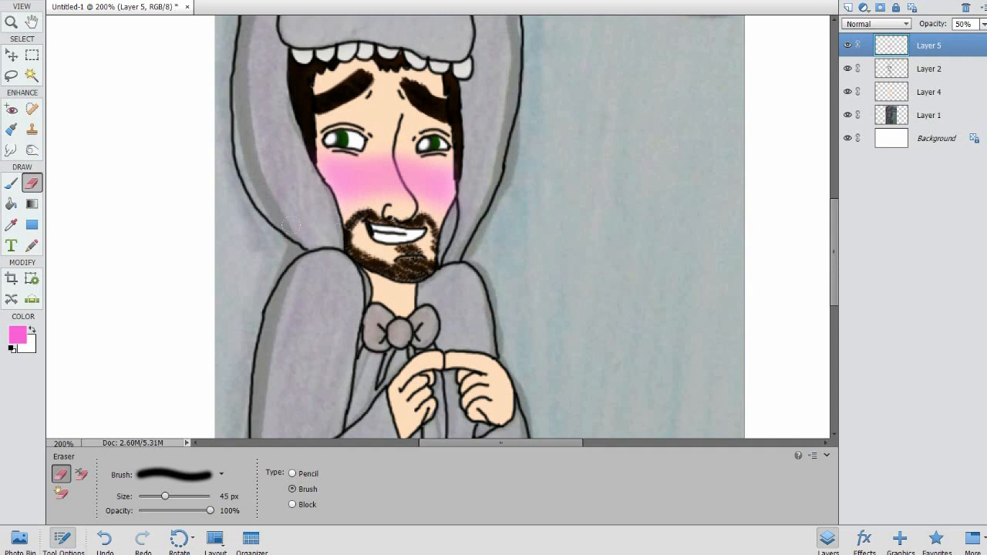
scroll(204, 281, "down", 1)
scroll(231, 270, "up", 5)
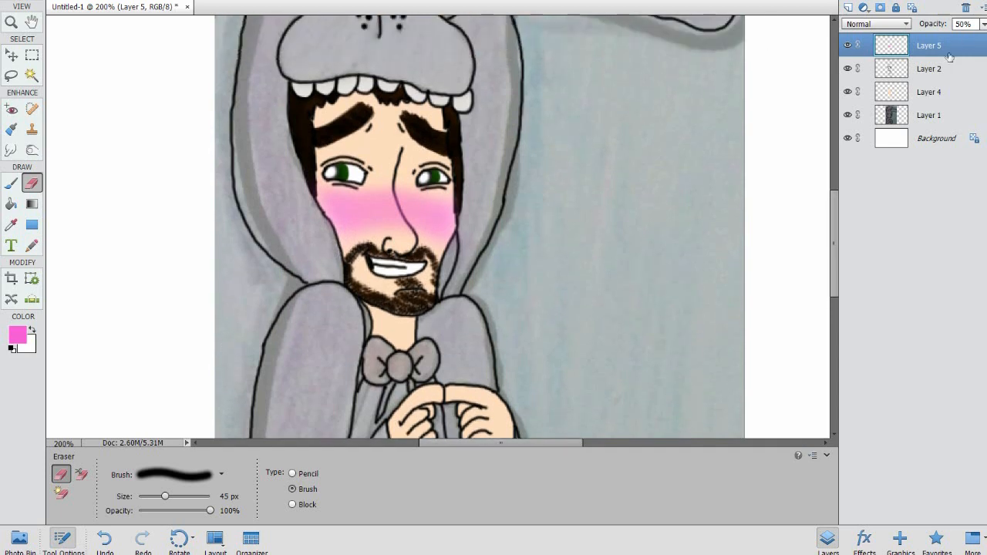
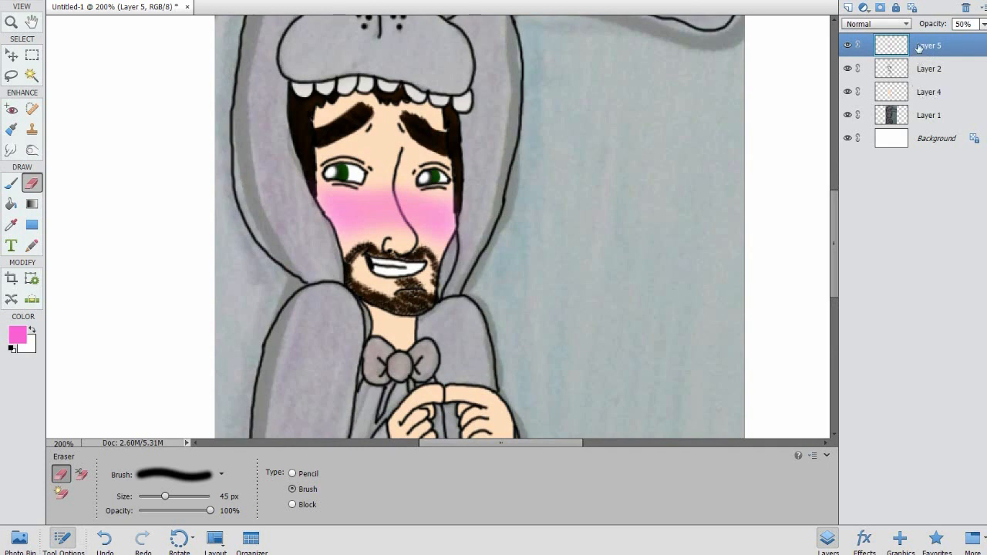
- Hide Layer 5 and darken the skin along both side edges of the face on Layer 4 with the Burn tool
left_click(920, 98)
left_click(848, 46)
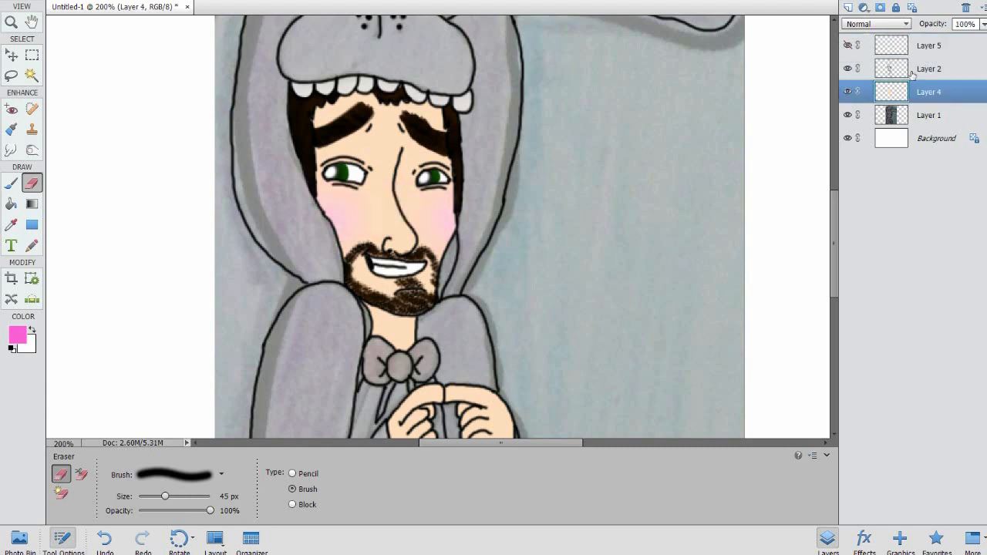
left_click(32, 150)
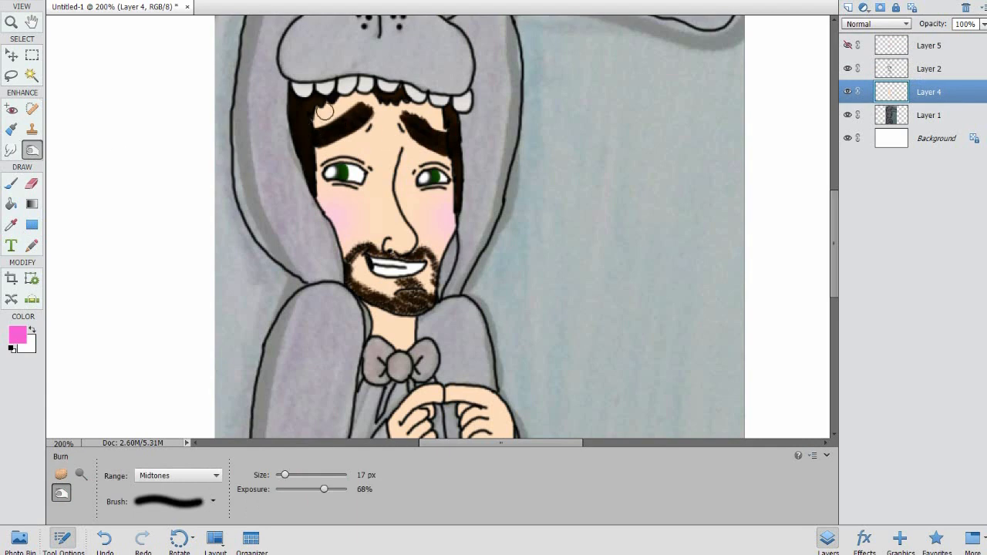
key("ctrl+equal")
key("ctrl+equal")
mouse_move(179, 66)
left_mouse_down()
mouse_move(208, 185)
mouse_move(241, 254)
mouse_move(231, 253)
left_mouse_up()
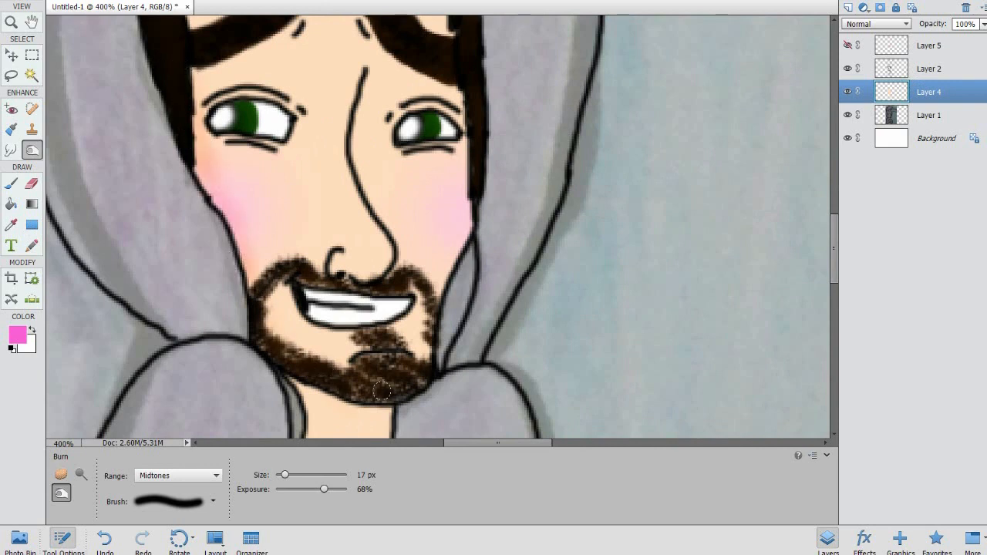
mouse_move(405, 375)
left_mouse_down()
mouse_move(443, 264)
mouse_move(485, 193)
left_mouse_up()
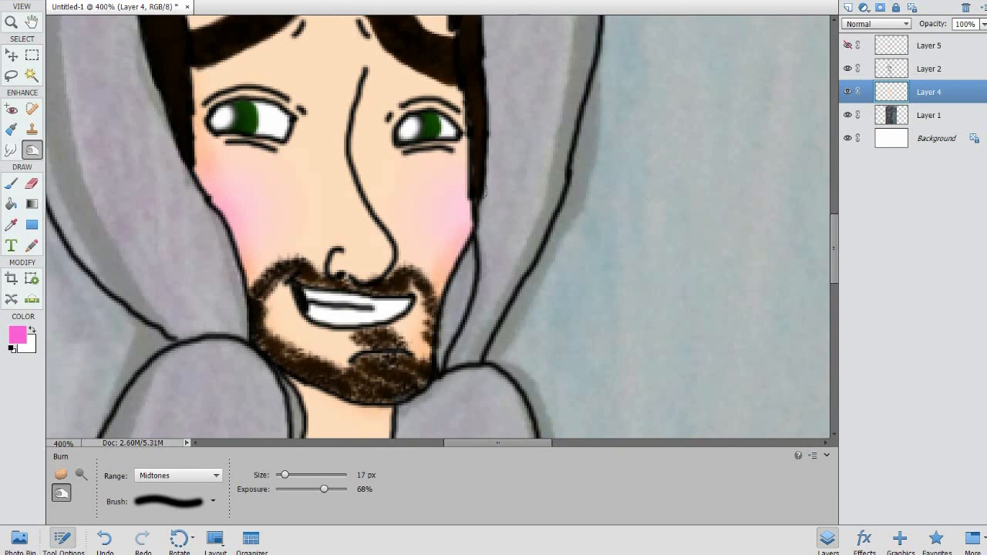
- Burn shading into the forehead along the hairline and into the neck between the beard and bow tie
left_click_drag(832, 248, 832, 211)
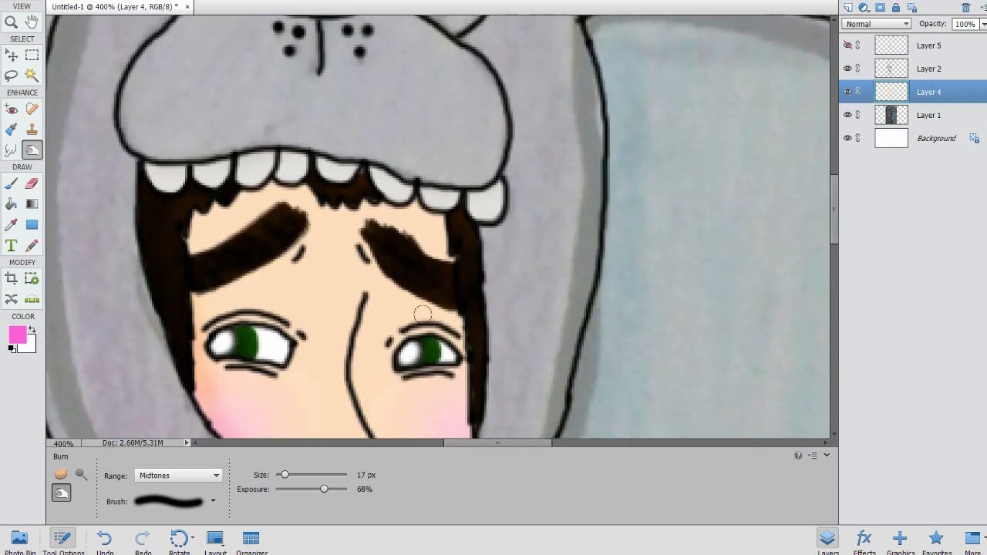
mouse_move(189, 248)
left_mouse_down()
mouse_move(225, 208)
mouse_move(262, 194)
mouse_move(374, 201)
mouse_move(454, 244)
left_mouse_up()
mouse_move(337, 189)
left_mouse_down()
mouse_move(238, 192)
mouse_move(202, 224)
mouse_move(193, 248)
left_mouse_up()
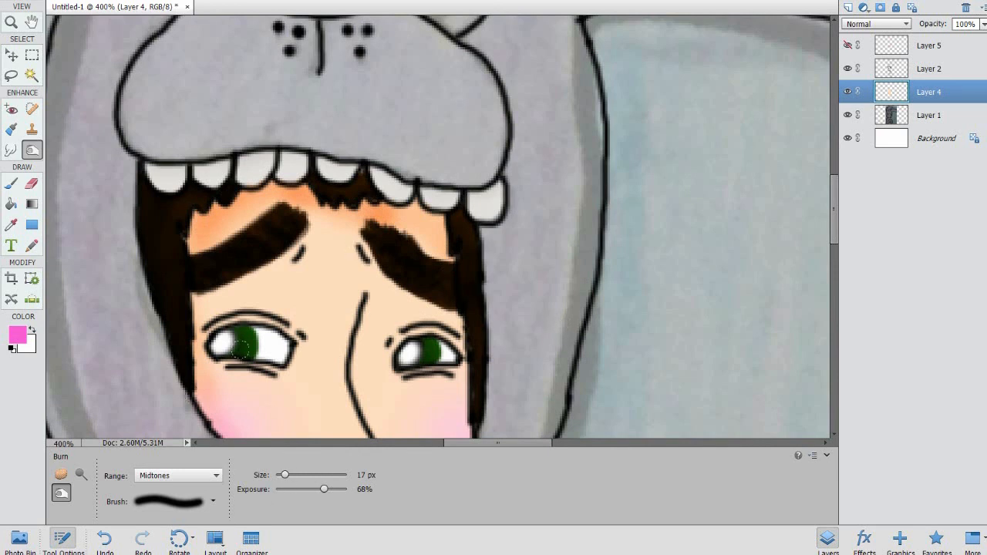
scroll(771, 233, "down", 10)
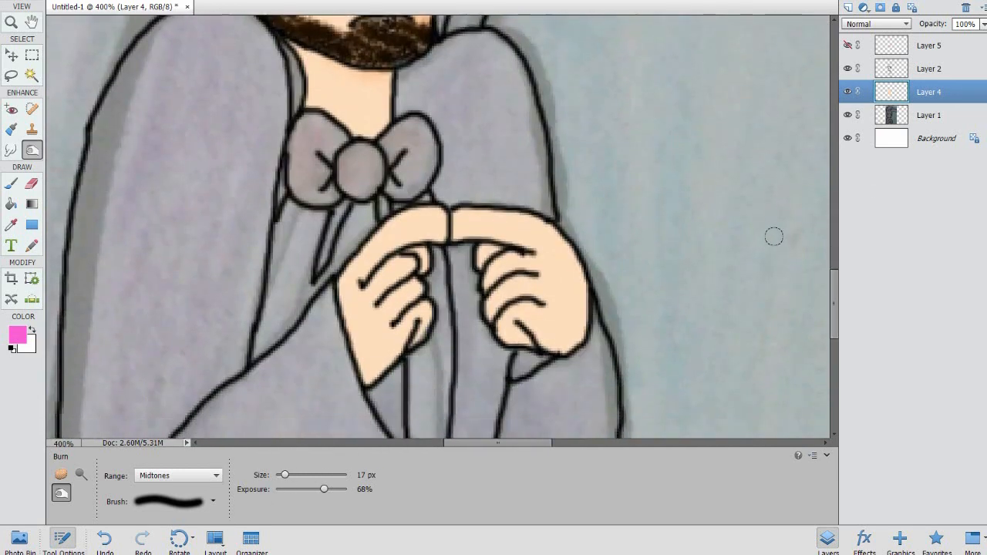
mouse_move(370, 78)
left_mouse_down()
mouse_move(291, 62)
mouse_move(327, 108)
mouse_move(378, 122)
mouse_move(374, 113)
left_mouse_up()
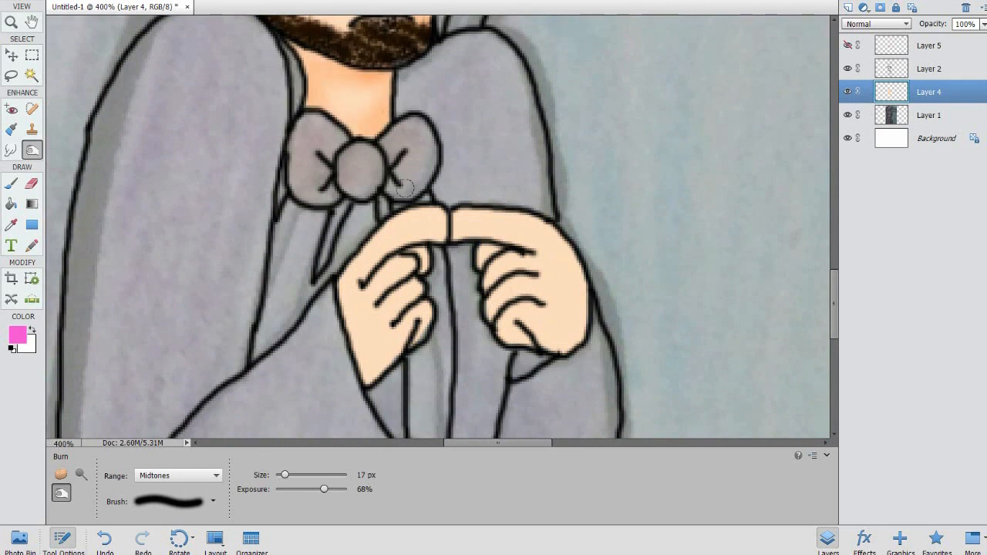
- Burn shading into both hands at the fingertips, between the fingers and along the outer edges, reducing the brush to 12 px
mouse_move(436, 214)
left_mouse_down()
mouse_move(449, 251)
mouse_move(464, 216)
left_mouse_up()
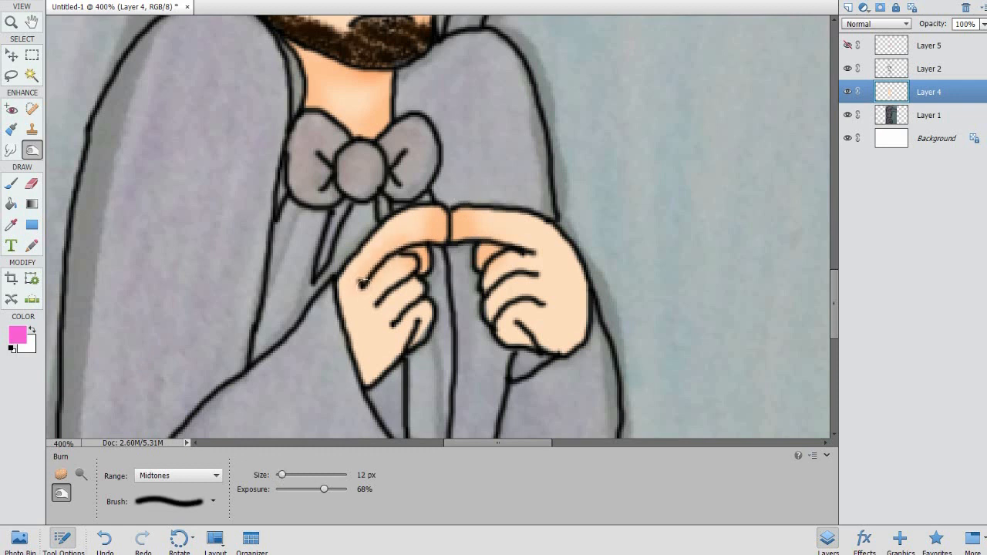
mouse_move(389, 319)
left_mouse_down()
mouse_move(423, 291)
mouse_move(393, 324)
mouse_move(413, 321)
mouse_move(414, 309)
mouse_move(421, 330)
left_mouse_up()
mouse_move(535, 328)
left_mouse_down()
mouse_move(541, 356)
mouse_move(534, 333)
left_mouse_up()
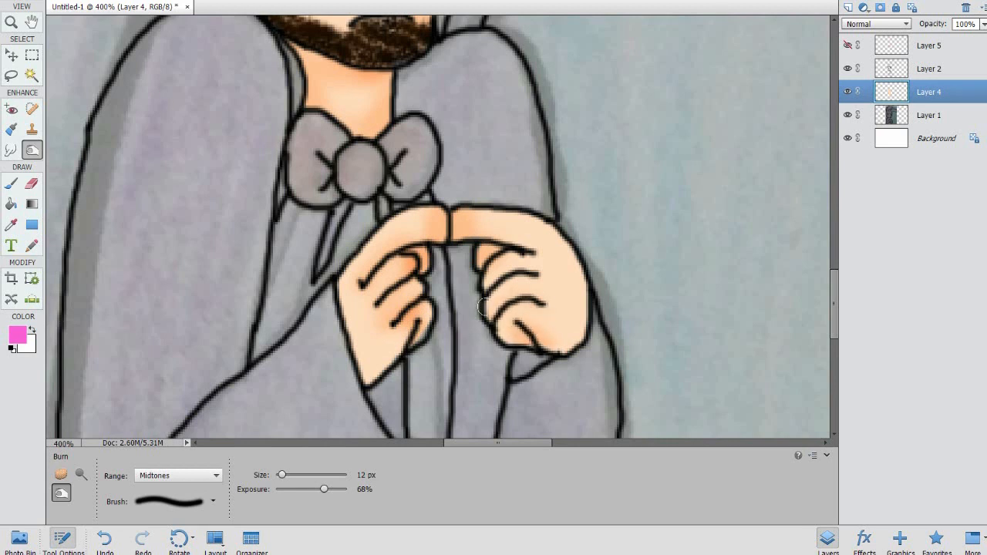
mouse_move(488, 284)
left_mouse_down()
mouse_move(494, 264)
mouse_move(458, 223)
mouse_move(515, 245)
left_mouse_up()
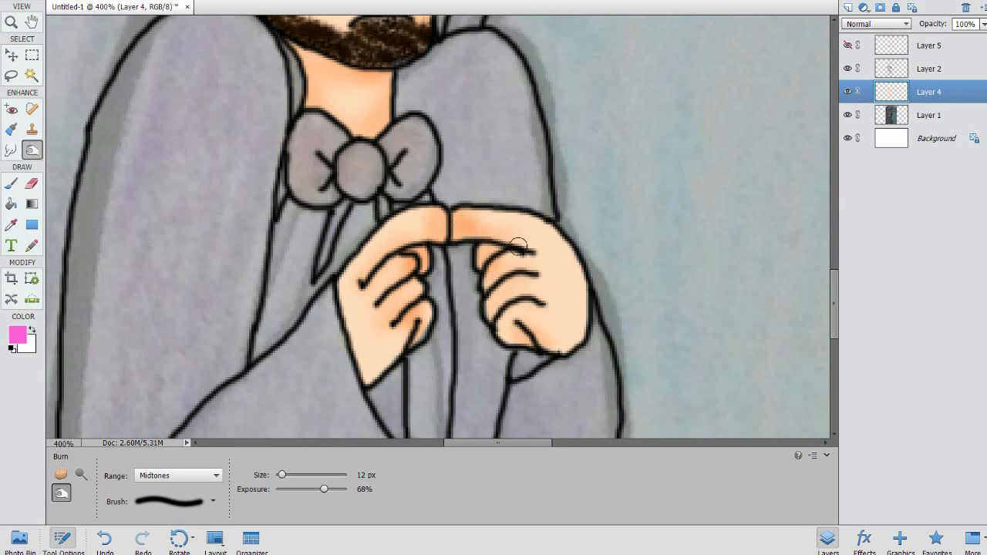
mouse_move(580, 273)
left_mouse_down()
mouse_move(581, 315)
mouse_move(552, 351)
left_mouse_up()
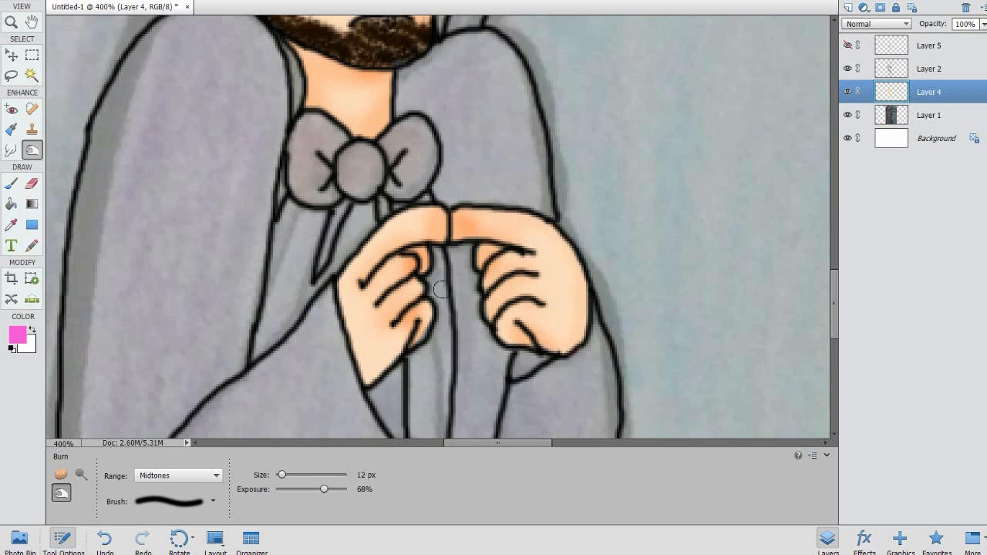
mouse_move(414, 211)
left_mouse_down()
mouse_move(375, 232)
mouse_move(340, 277)
mouse_move(352, 353)
mouse_move(370, 389)
mouse_move(416, 320)
left_mouse_up()
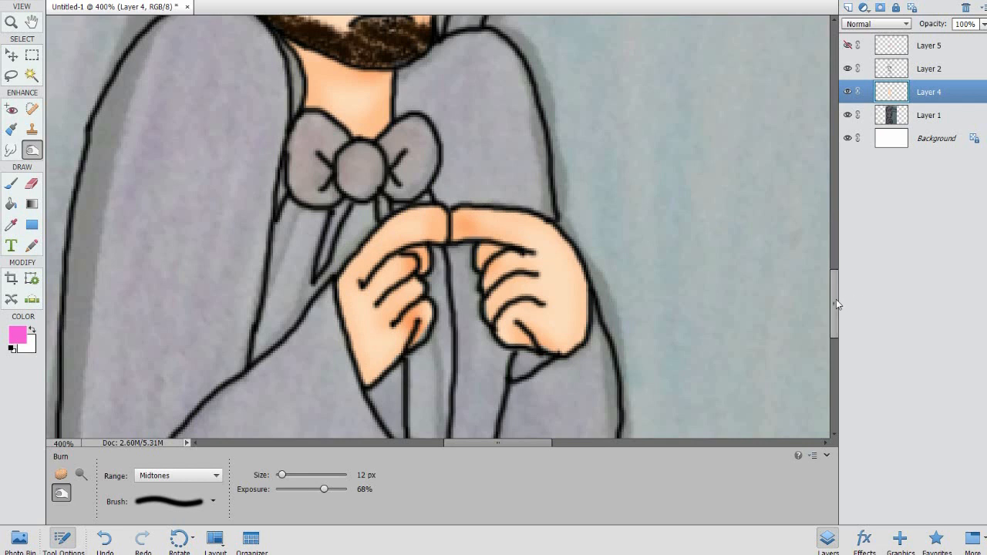
- Burn shading along both sides of the nose, around the nostril and into the chin skin inside the beard
scroll(562, 340, "up", 10)
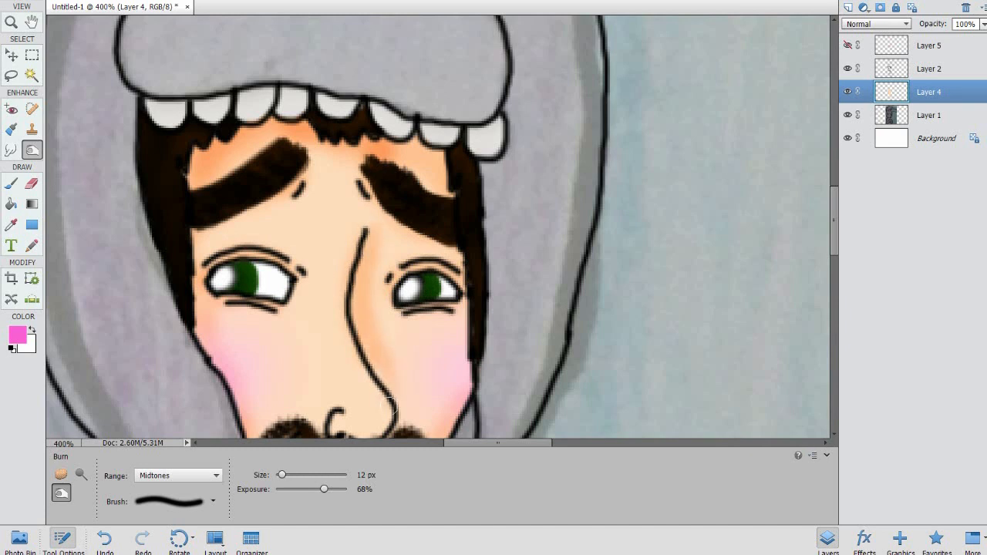
mouse_move(347, 245)
left_mouse_down()
mouse_move(338, 332)
mouse_move(340, 287)
mouse_move(383, 388)
mouse_move(378, 368)
mouse_move(374, 387)
mouse_move(401, 413)
left_mouse_up()
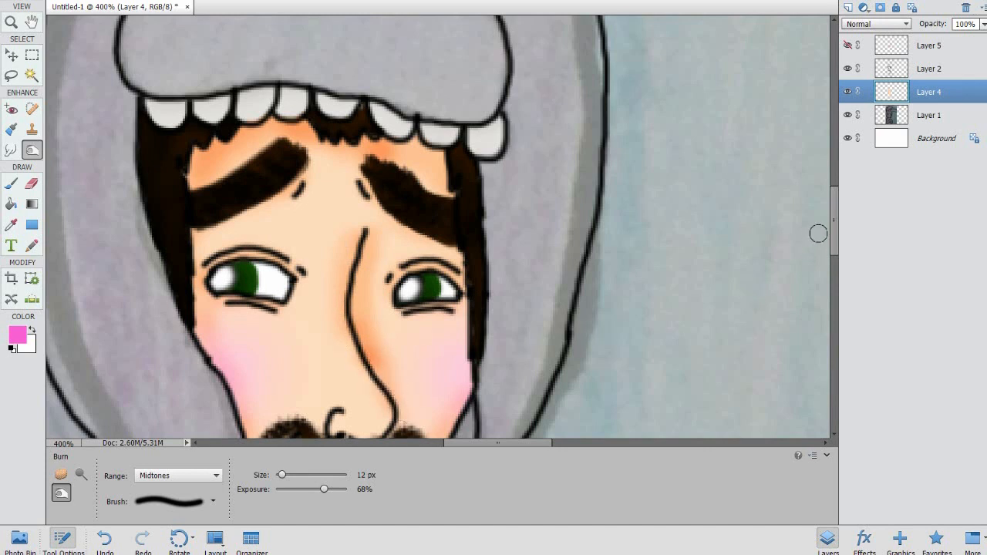
scroll(817, 231, "down", 3)
mouse_move(360, 291)
left_mouse_down()
mouse_move(336, 269)
mouse_move(343, 277)
mouse_move(334, 279)
mouse_move(321, 255)
mouse_move(318, 272)
mouse_move(326, 254)
mouse_move(359, 277)
mouse_move(352, 286)
mouse_move(387, 252)
mouse_move(352, 278)
mouse_move(373, 272)
mouse_move(385, 256)
mouse_move(346, 282)
mouse_move(363, 282)
mouse_move(351, 274)
mouse_move(382, 259)
mouse_move(371, 281)
left_mouse_up()
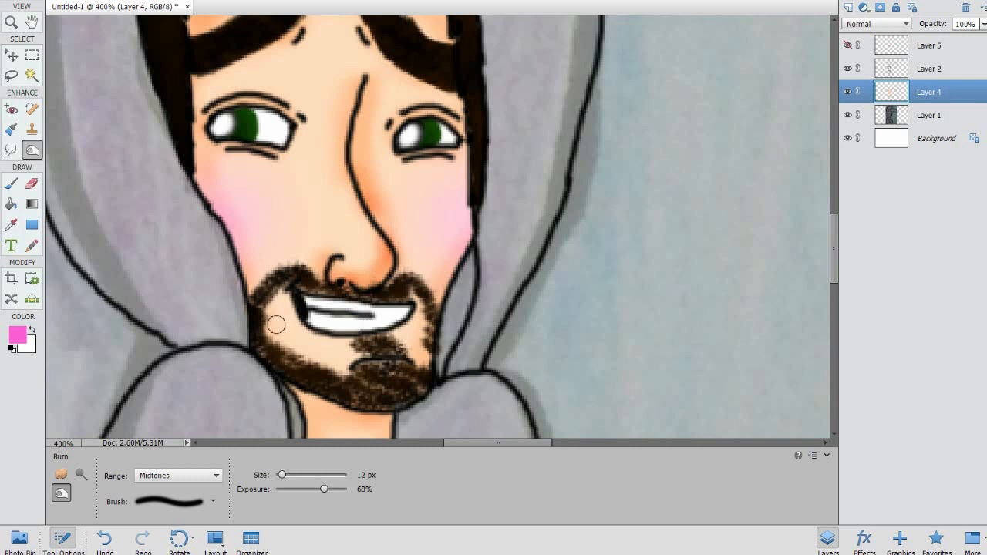
mouse_move(282, 294)
left_mouse_down()
mouse_move(291, 320)
mouse_move(353, 368)
mouse_move(381, 362)
mouse_move(337, 376)
mouse_move(368, 347)
mouse_move(319, 353)
left_mouse_up()
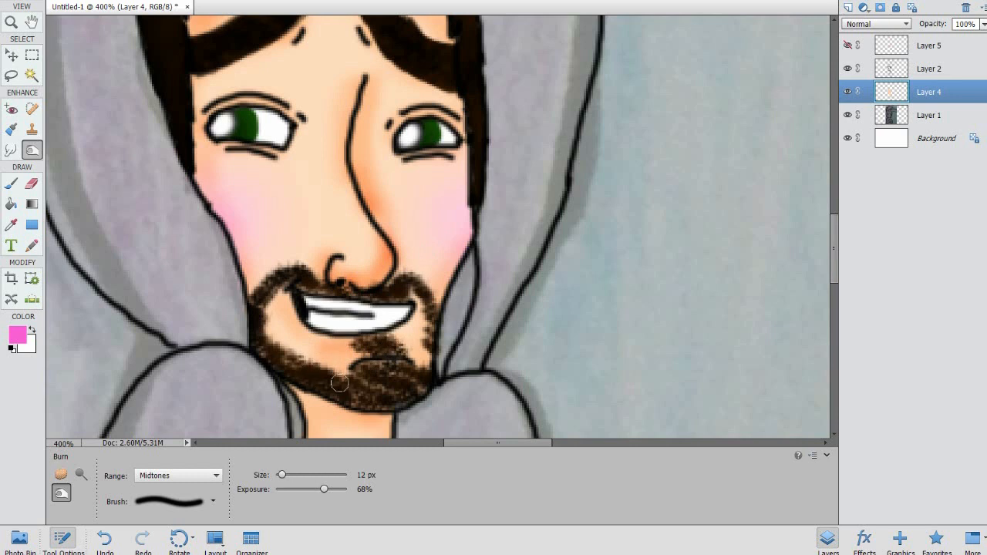
- Draw a black lower-lip line beneath the mouth on Layer 2 with a hard 3 px brush
left_click(900, 70)
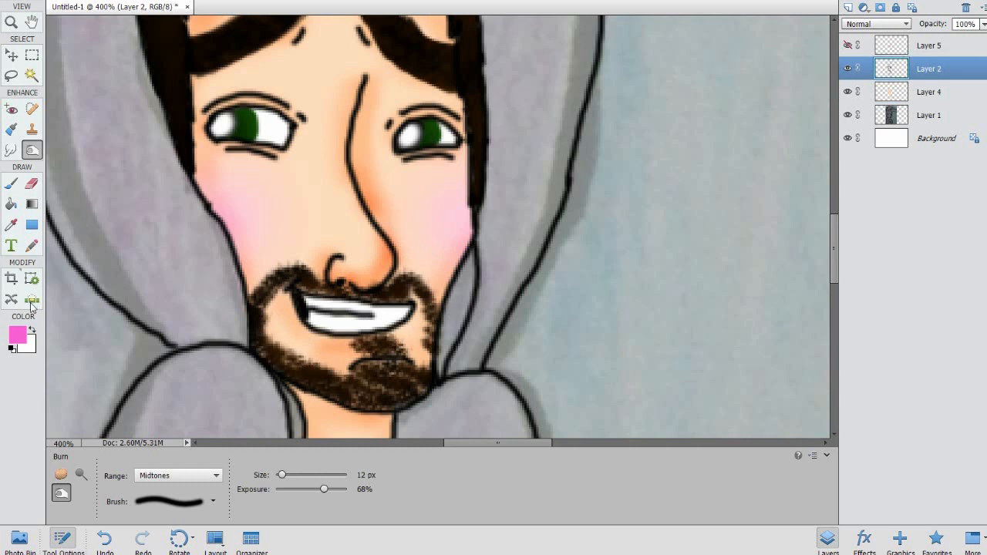
key("d")
left_click(11, 187)
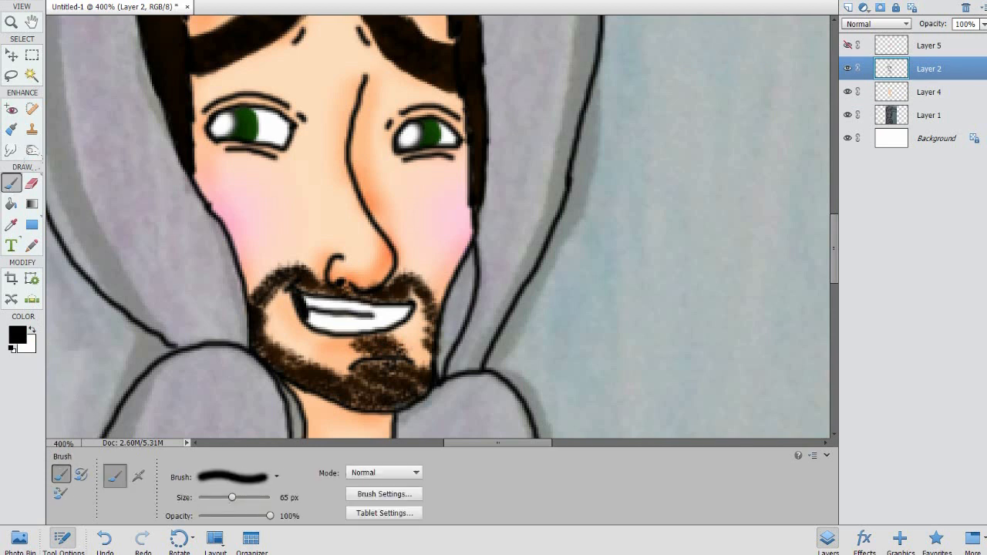
left_click(247, 474)
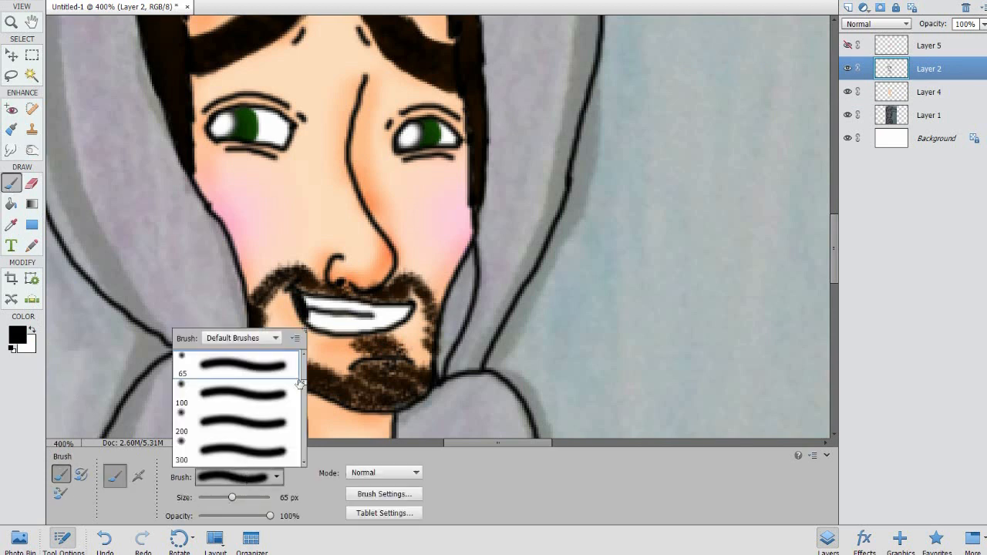
left_click_drag(305, 385, 304, 356)
left_click(266, 362)
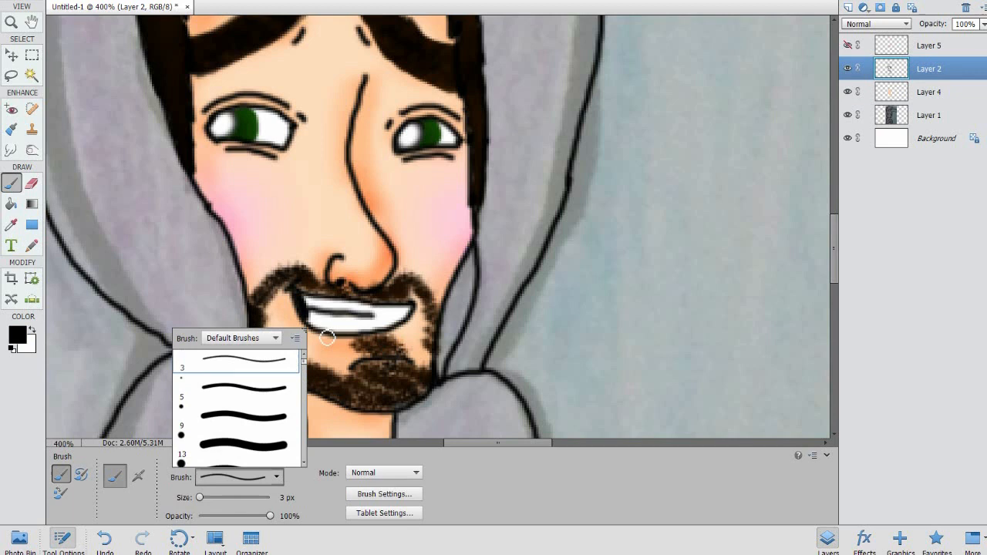
left_click(319, 344)
mouse_move(312, 339)
left_mouse_down()
mouse_move(355, 349)
mouse_move(427, 330)
left_mouse_up()
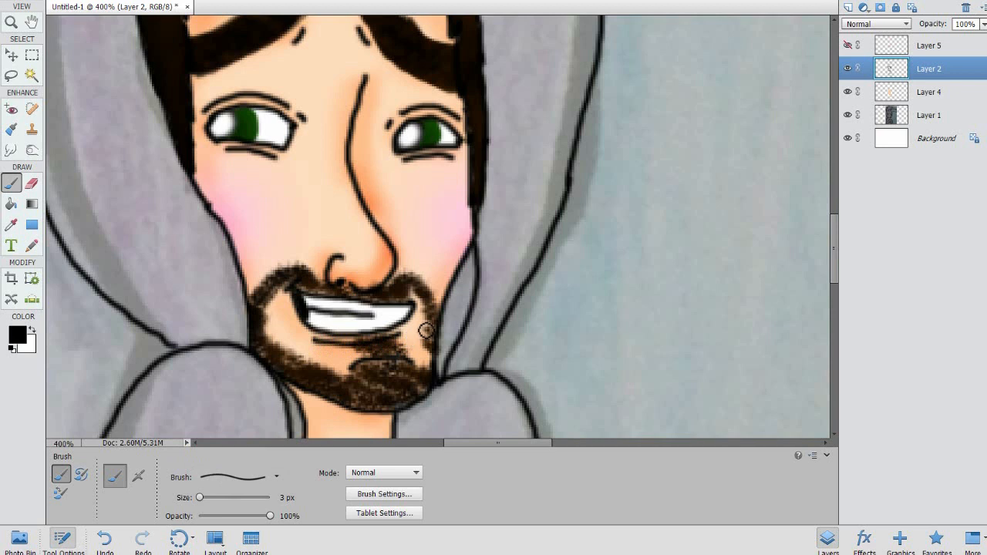
left_click(9, 225)
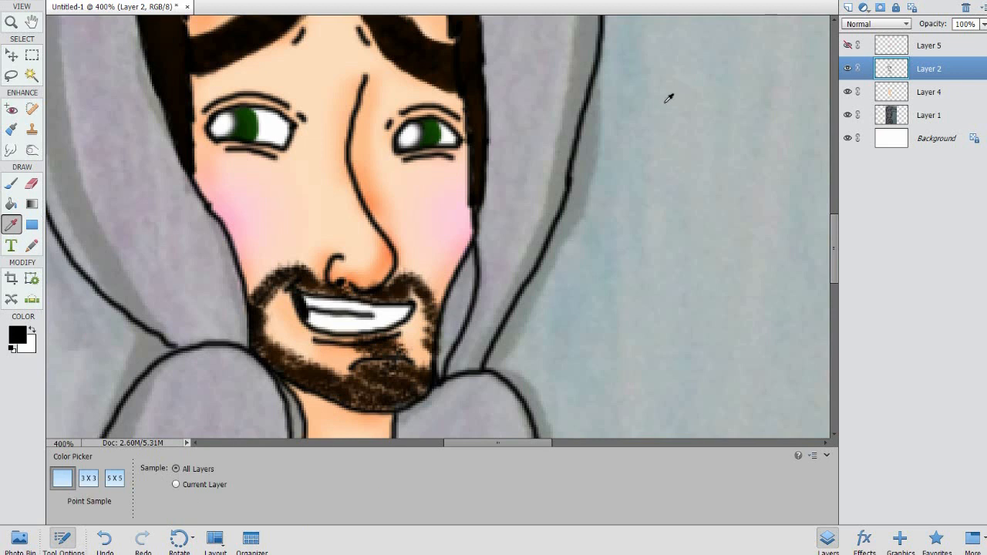
left_click(882, 93)
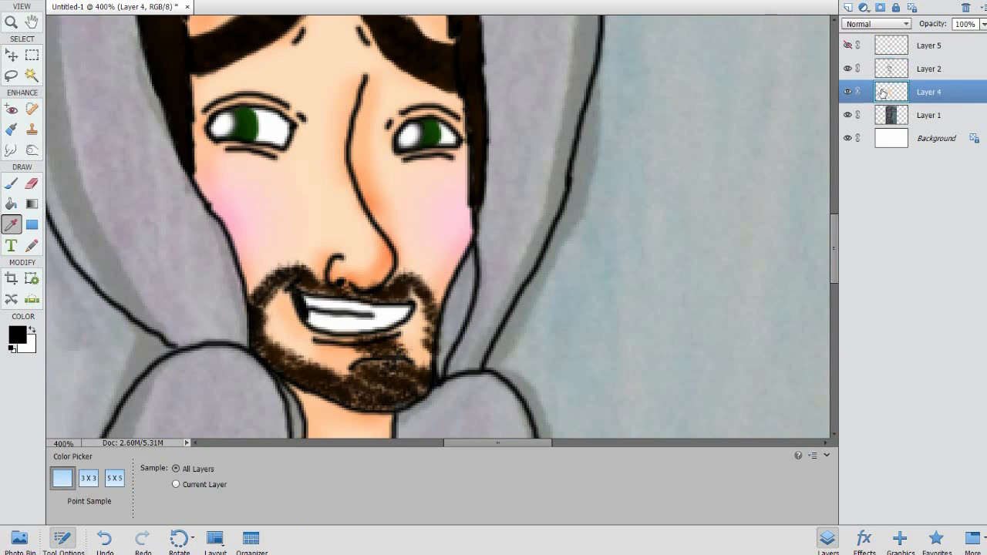
key("ctrl+equal")
key("ctrl+equal")
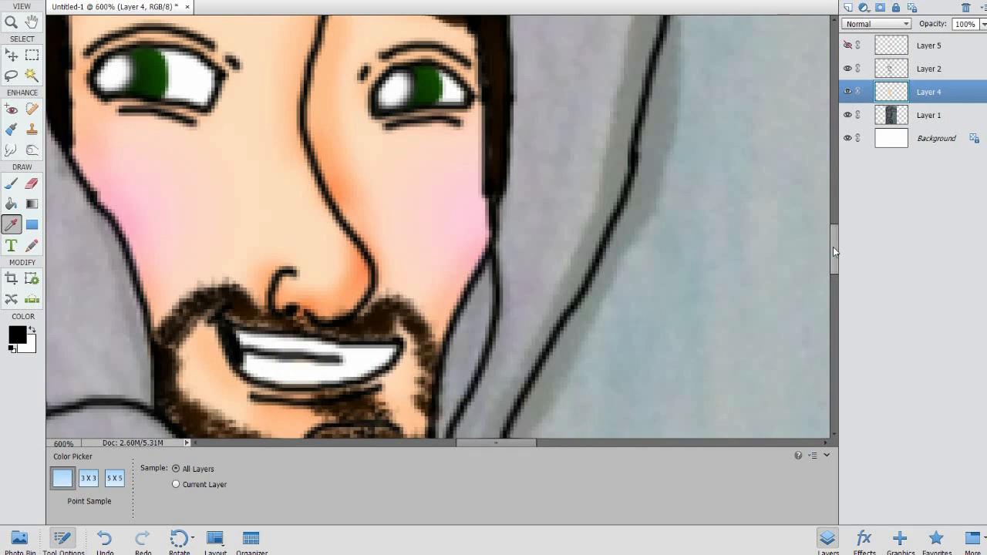
left_click_drag(832, 247, 832, 255)
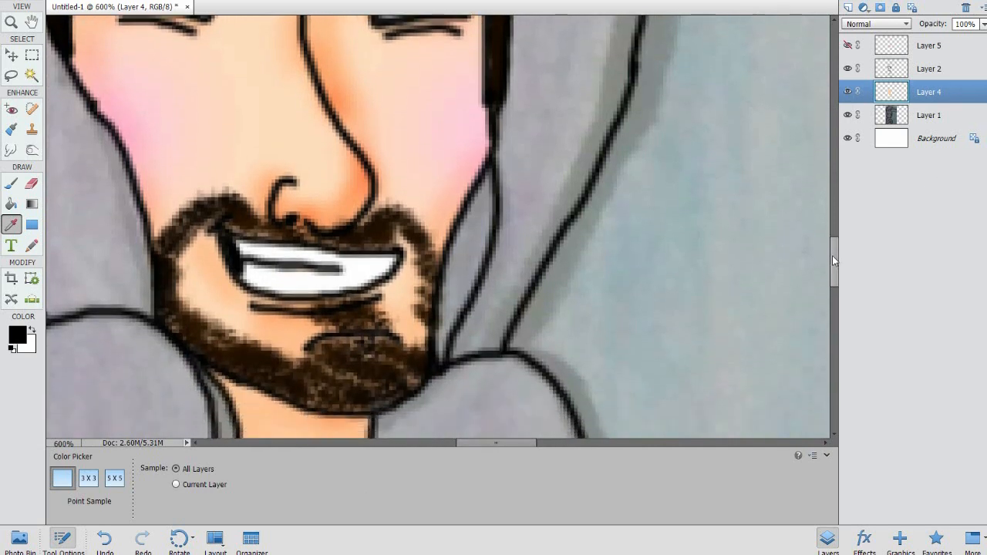
left_click(11, 187)
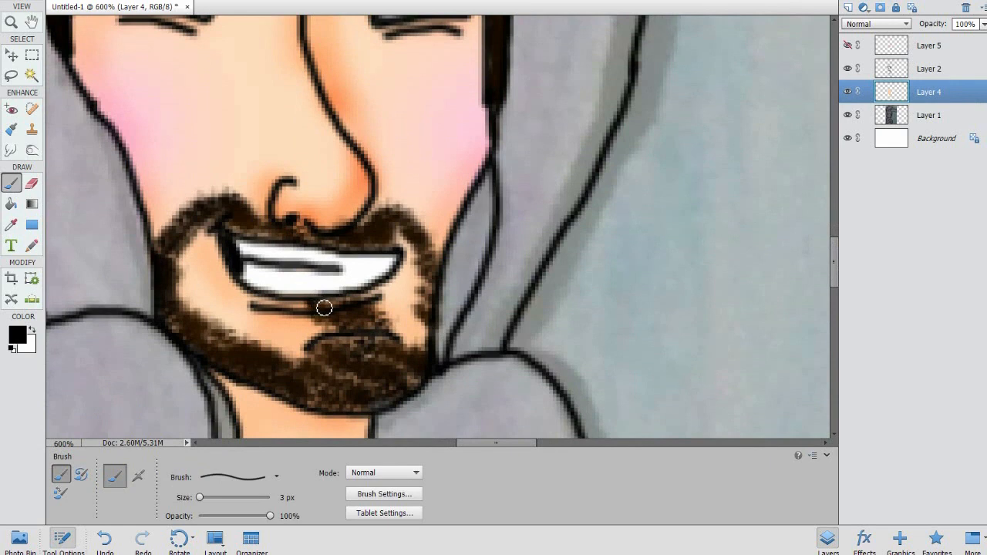
key("ctrl+z")
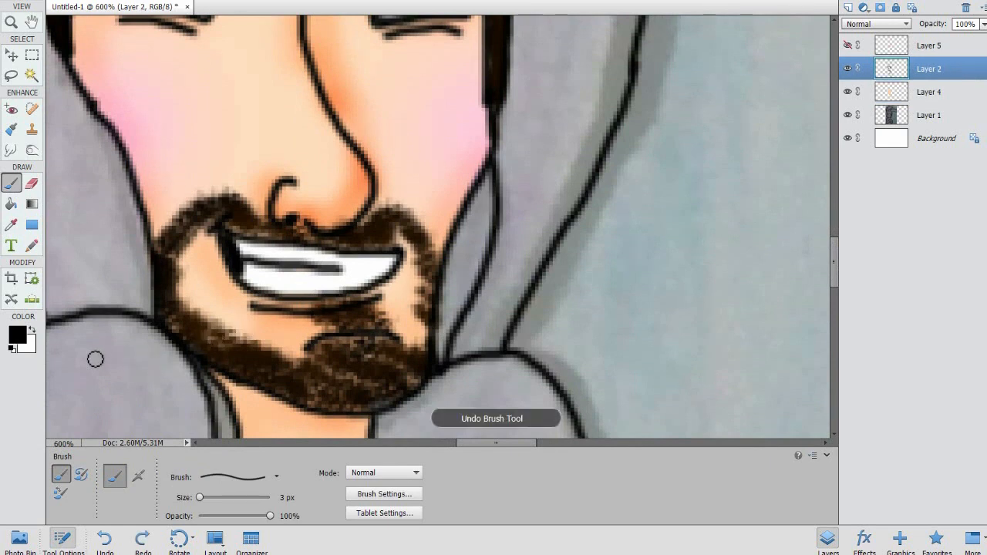
- Sample the light skin tone from the face and paint the lower lip with it on Layer 4 using the 3 px brush
left_click(32, 330)
left_click(892, 90)
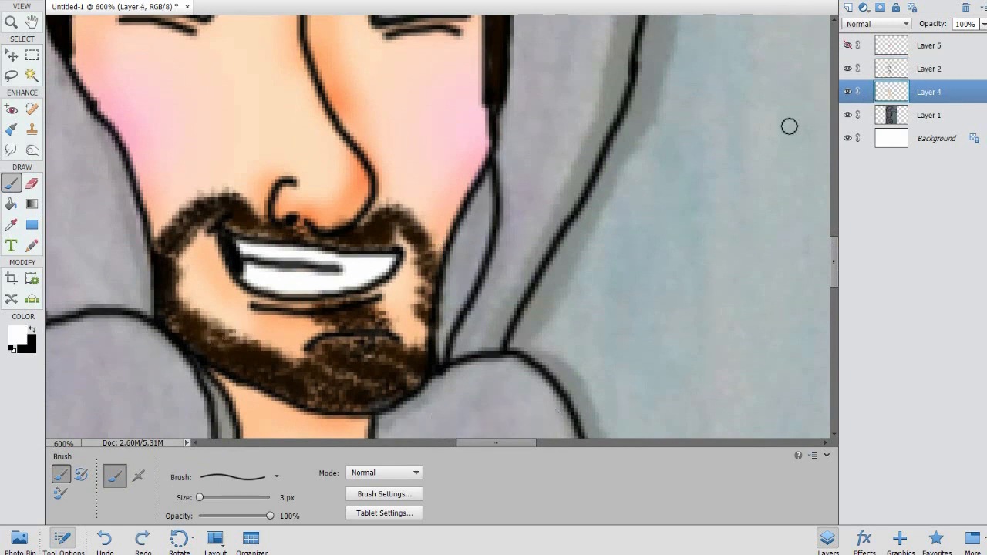
left_click(12, 224)
left_click(251, 66)
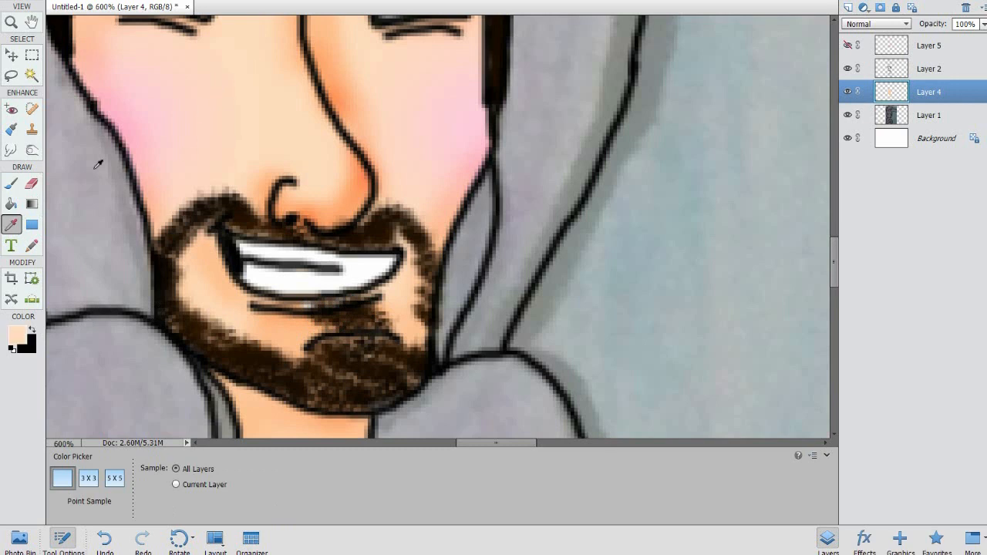
left_click(7, 186)
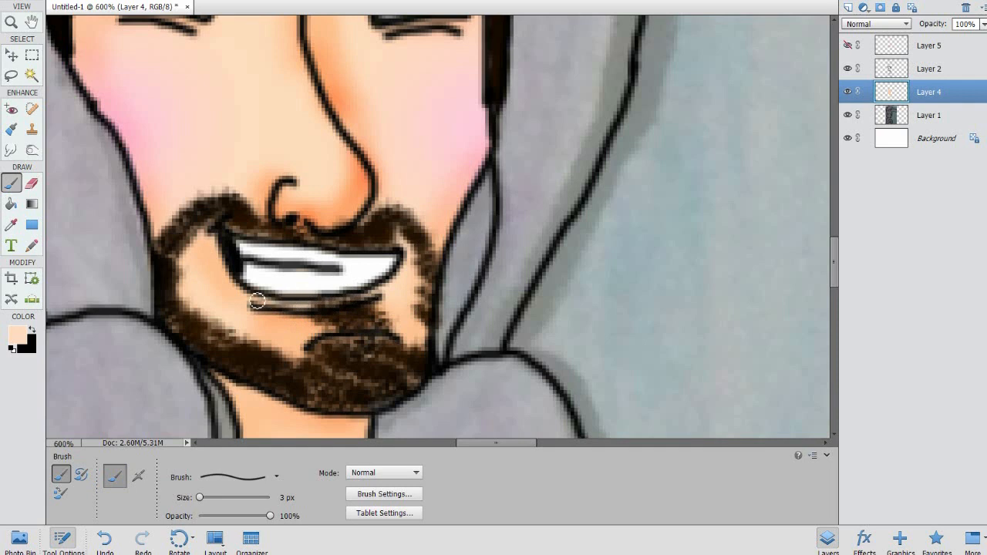
- Erase the beard texture between the mouth and the lower-lip line on Layer 2 with a hard 3 px eraser
left_click(895, 76)
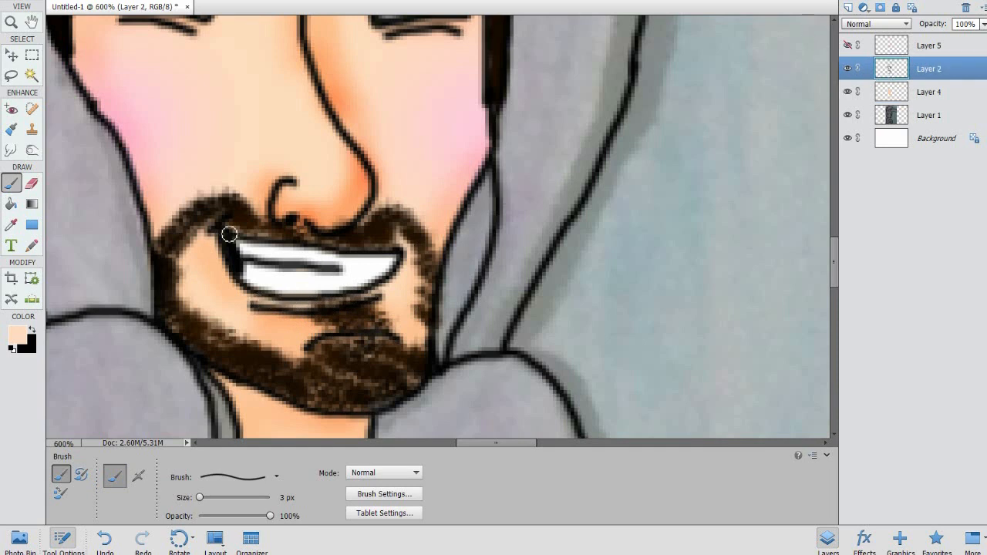
left_click(33, 185)
left_click(181, 474)
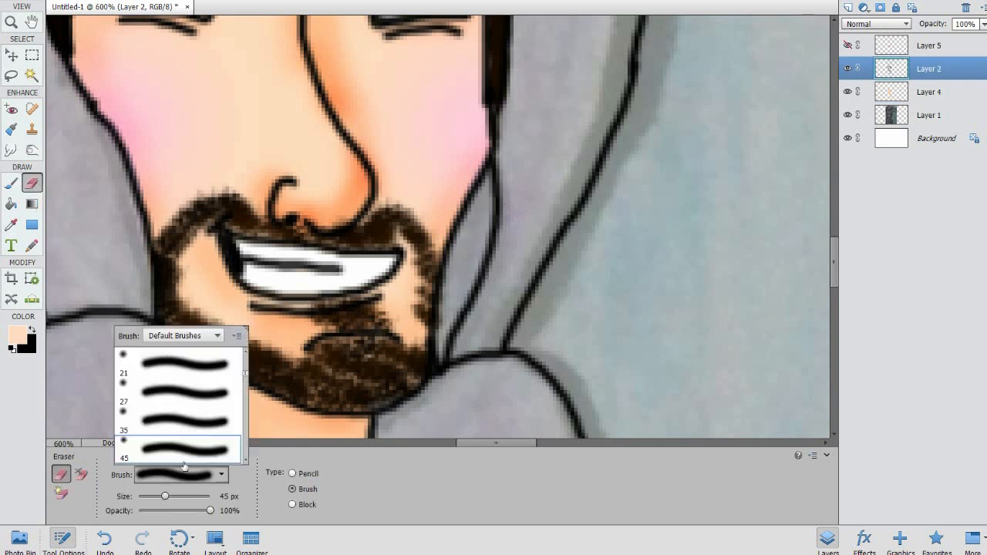
scroll(246, 372, "up", 2)
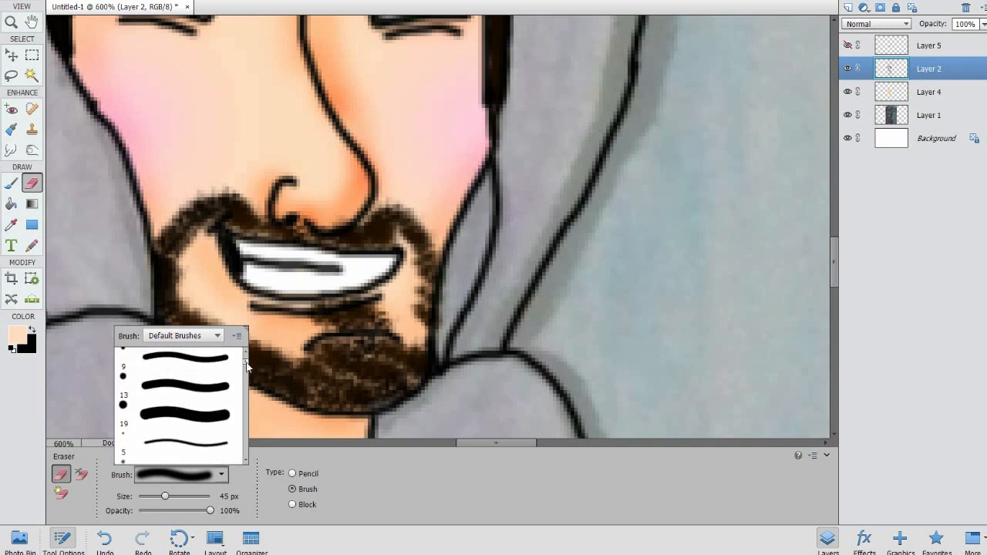
left_click(182, 402)
left_click(180, 381)
left_click(309, 305)
left_click_drag(309, 305, 379, 292)
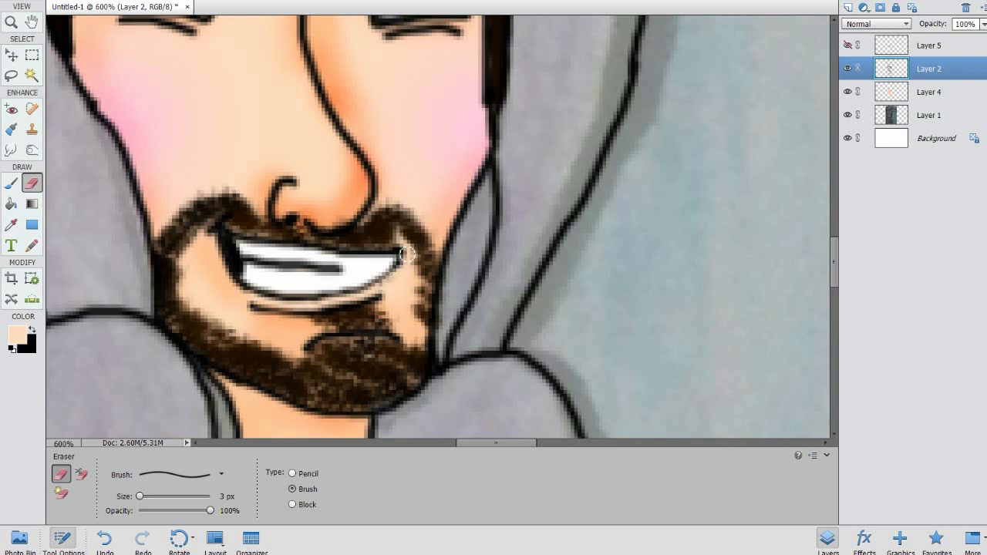
- Darken the skin of the lower lip on Layer 4 with the 12 px Burn tool
left_click(899, 91)
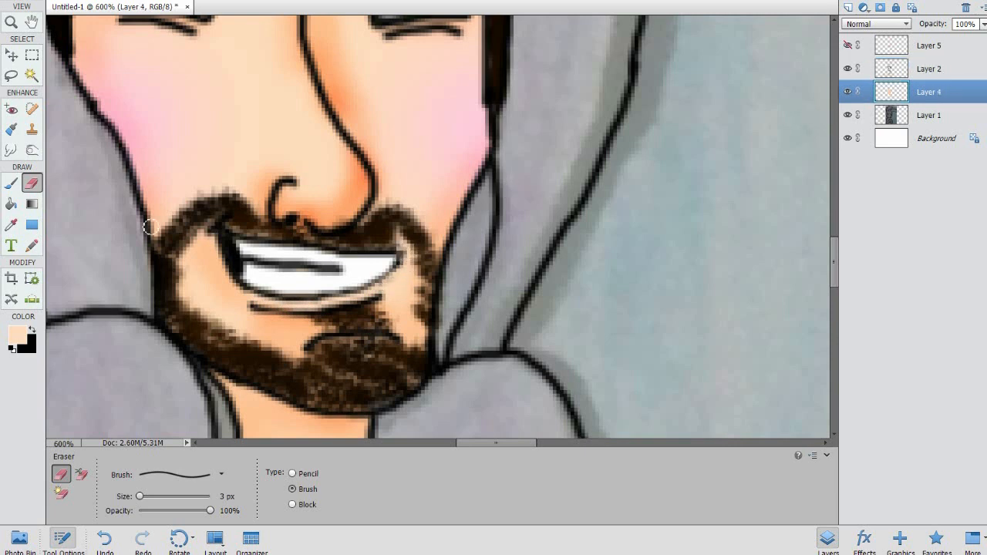
left_click(12, 184)
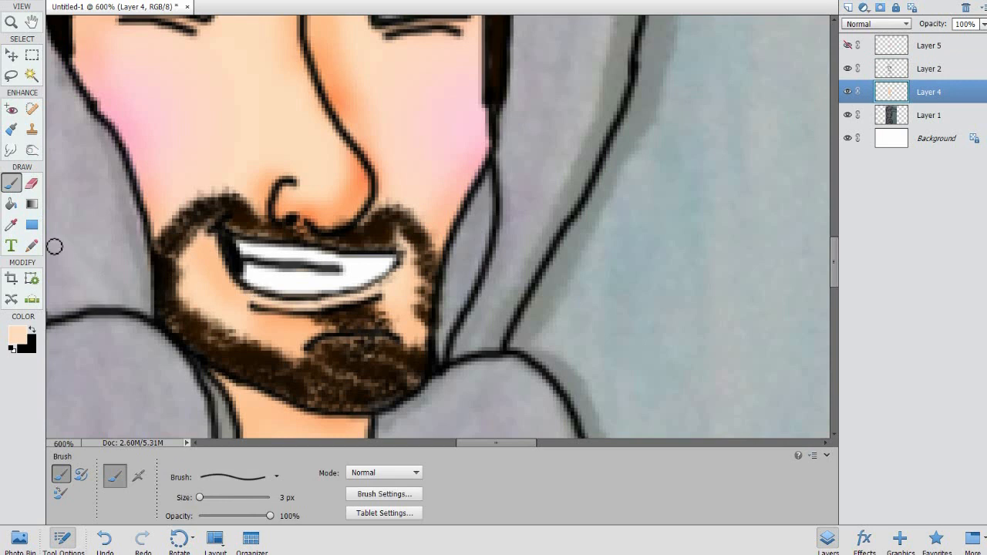
left_click(36, 151)
mouse_move(246, 271)
left_mouse_down()
mouse_move(332, 283)
mouse_move(328, 290)
mouse_move(355, 275)
left_mouse_up()
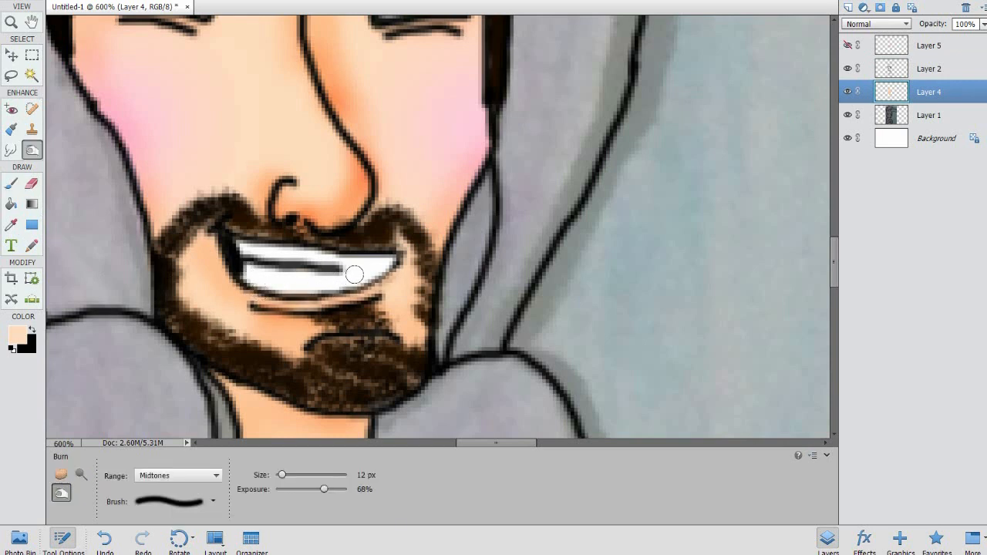
mouse_move(262, 286)
left_mouse_down()
mouse_move(366, 257)
mouse_move(279, 297)
left_mouse_up()
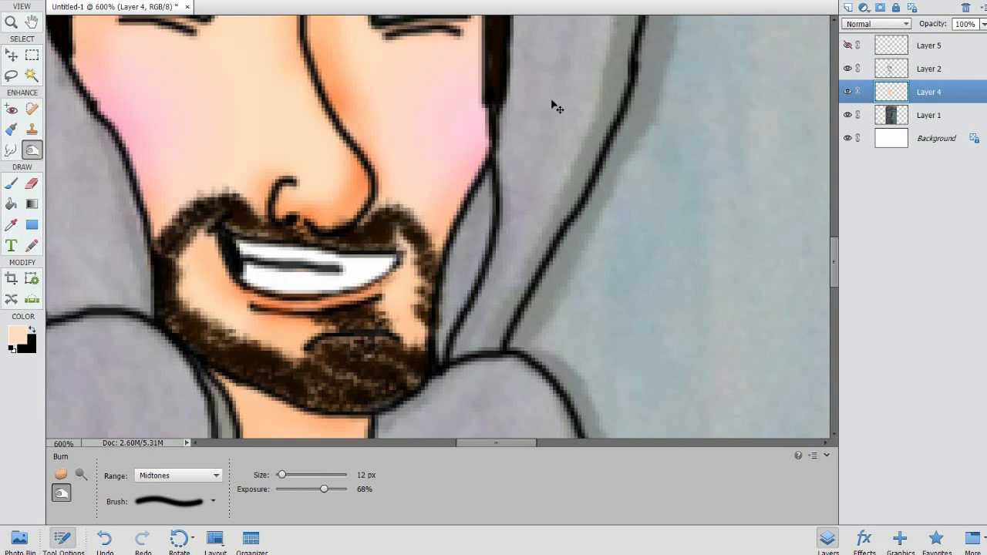
- Merge Layer 4 and Layer 2 into a single layer
key("ctrl+minus")
key("ctrl+minus")
key("ctrl+minus")
key("ctrl+minus")
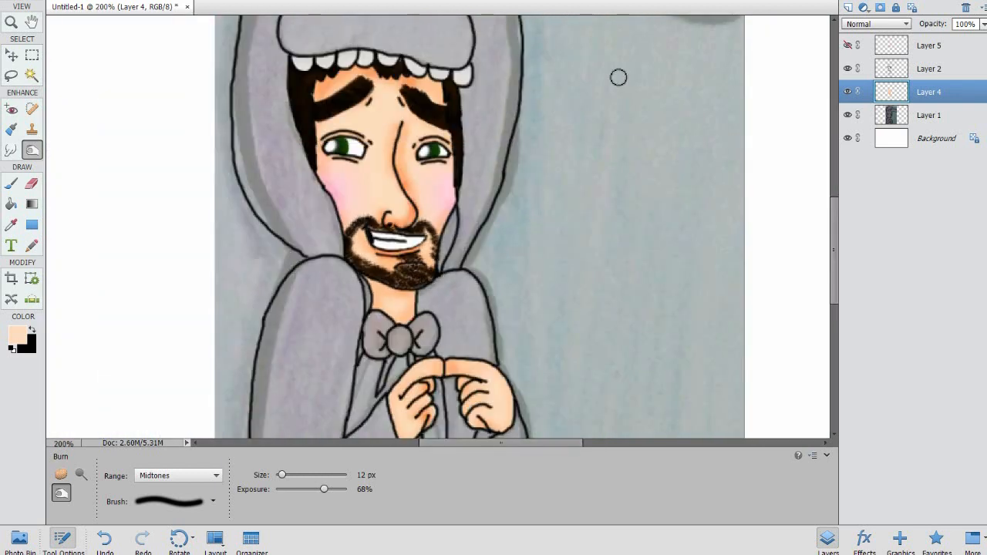
left_click(905, 67, "shift")
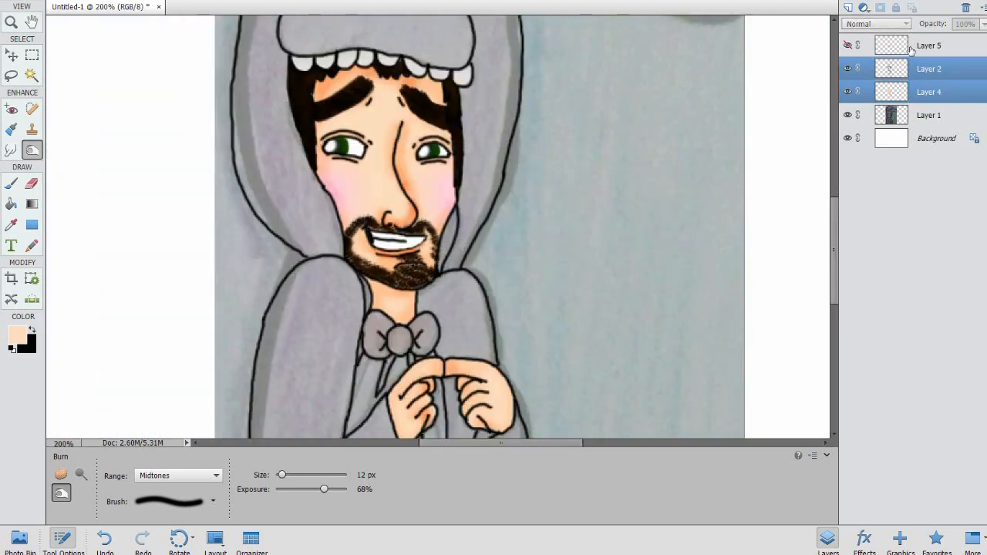
right_click(922, 91)
left_click(933, 298)
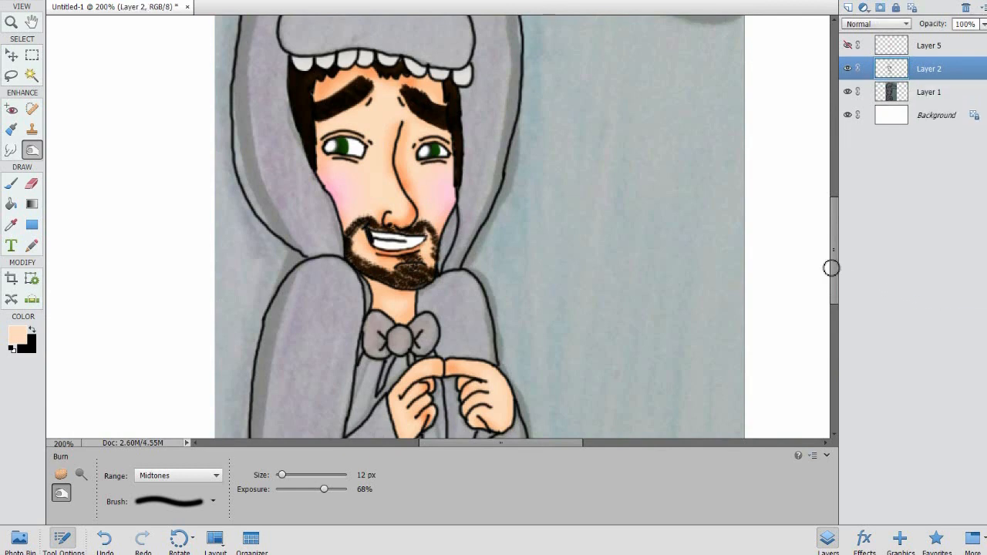
- Reset the colours to default black and white, add a new layer and place it between Layer 2 and Layer 1
scroll(774, 241, "down", 1)
scroll(776, 245, "up", 6)
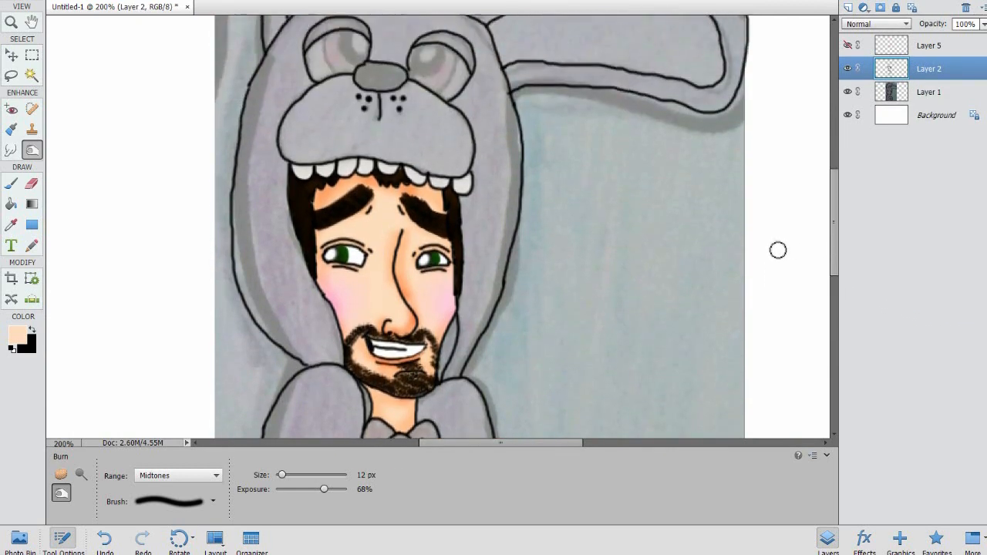
scroll(777, 249, "up", 1)
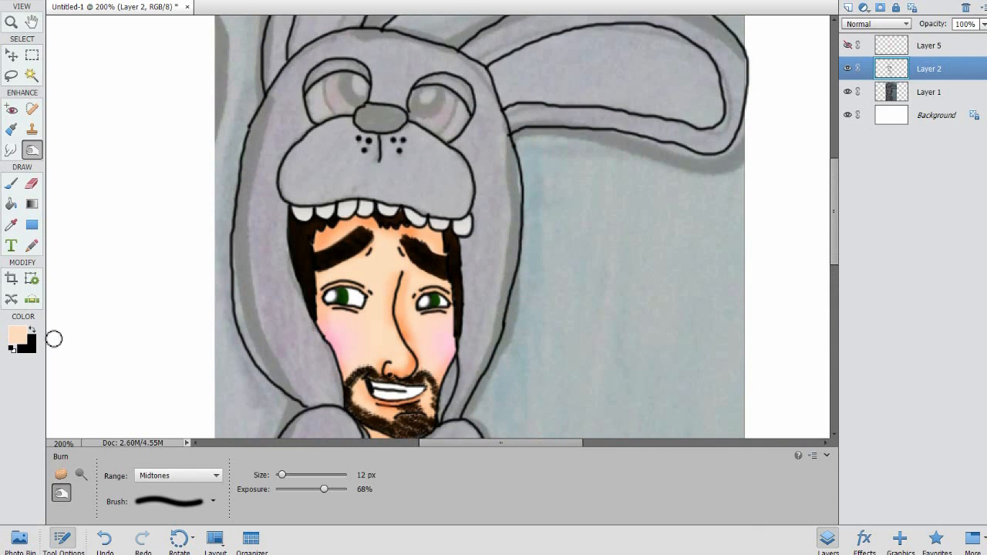
key("d")
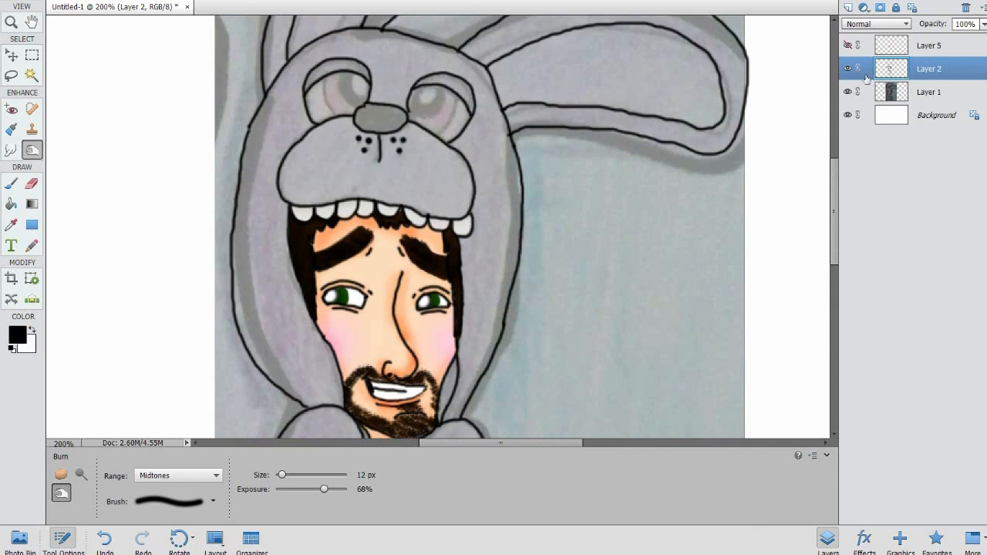
left_click(848, 7)
left_click_drag(900, 74, 904, 110)
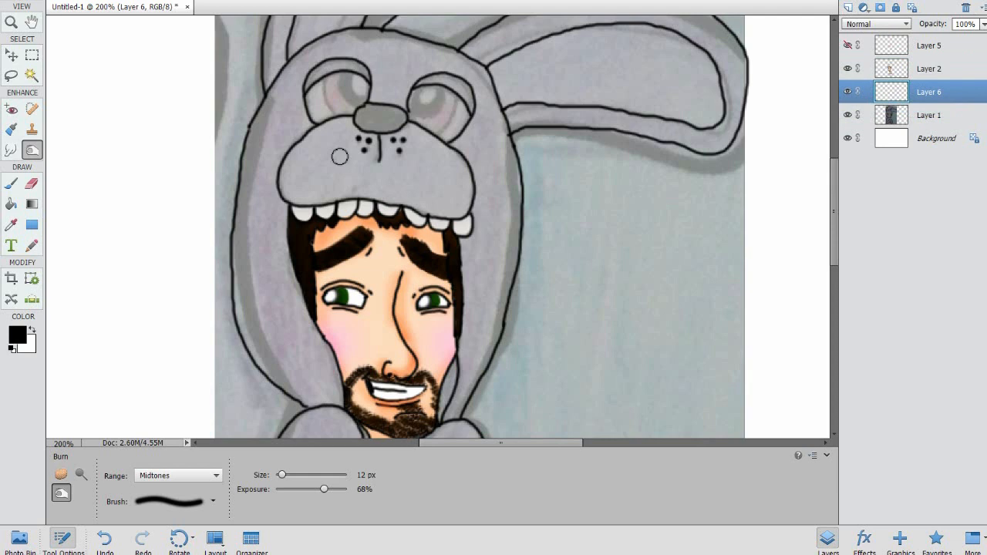
- Paint both eyes of the bunny hood solid white below the eyelids on Layer 6 with a hard 19 px brush
left_click(32, 330)
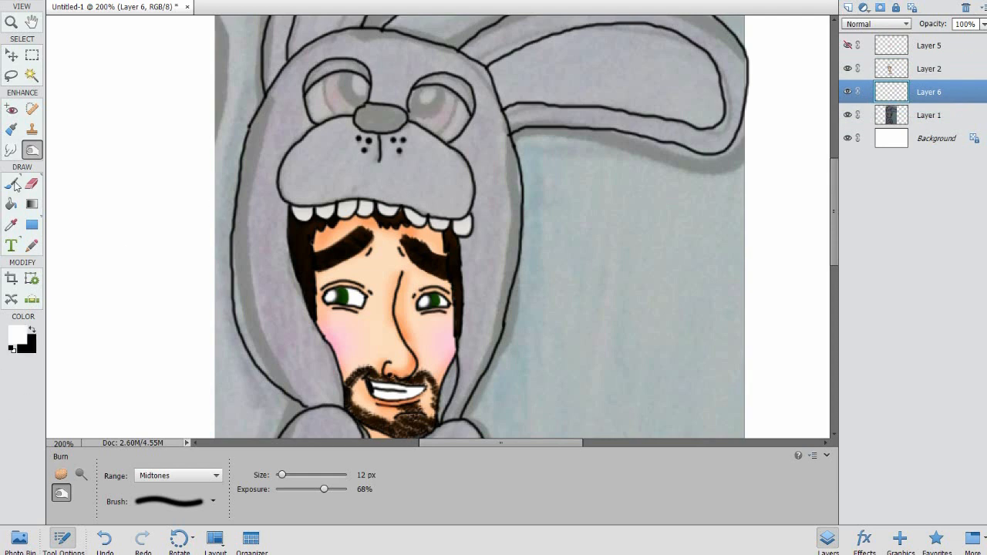
left_click(14, 183)
left_click(239, 476)
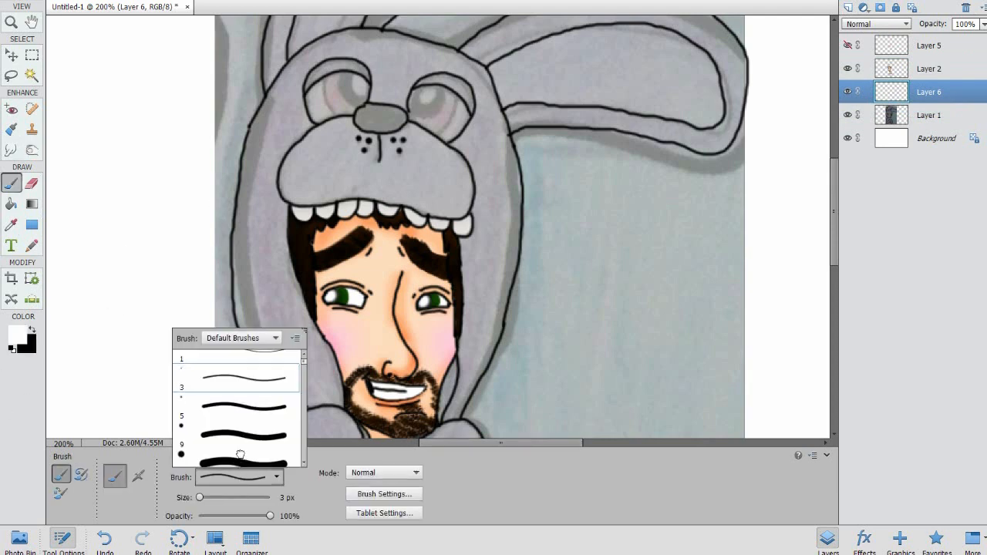
left_click(240, 454)
left_click_drag(303, 362, 302, 368)
left_click(264, 376)
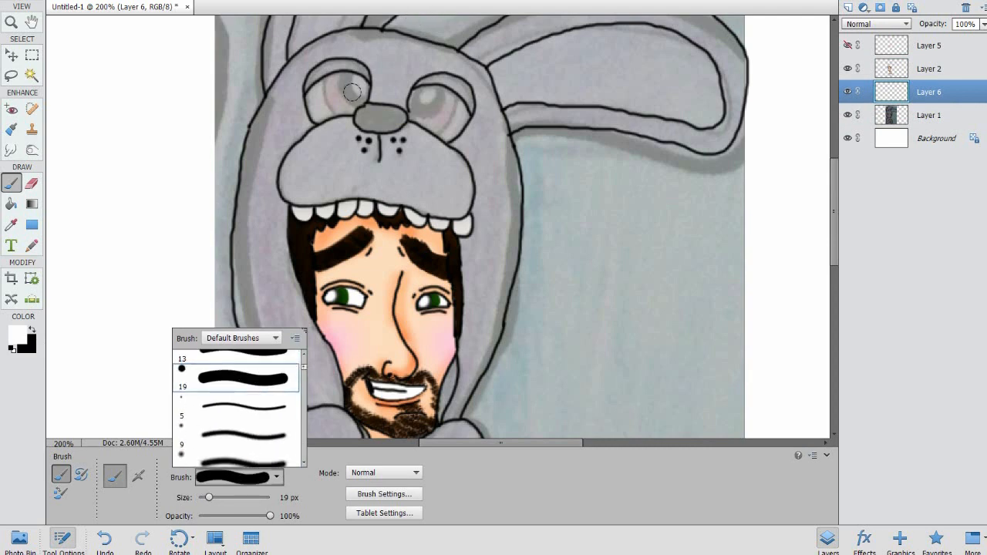
key("Escape")
key("ctrl+equal")
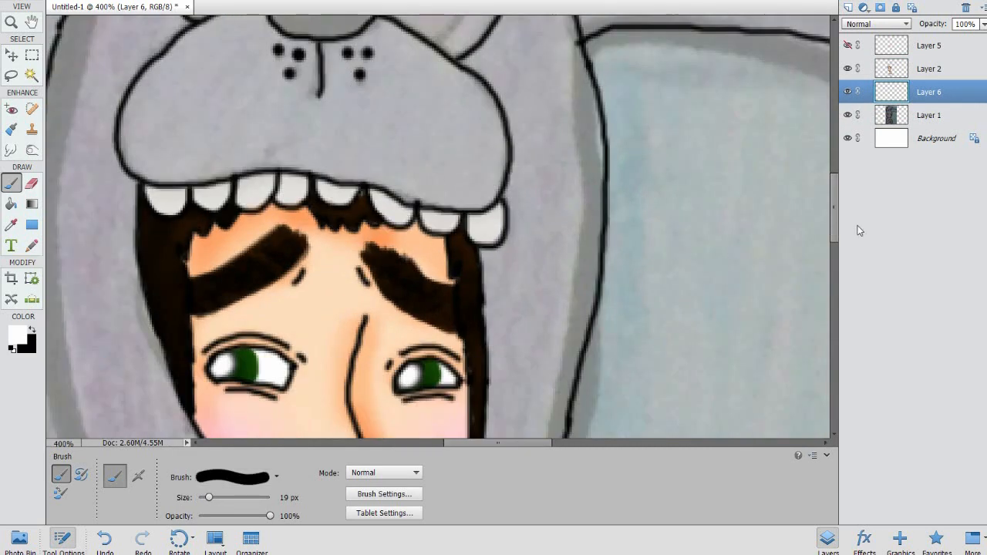
left_click_drag(838, 206, 840, 162)
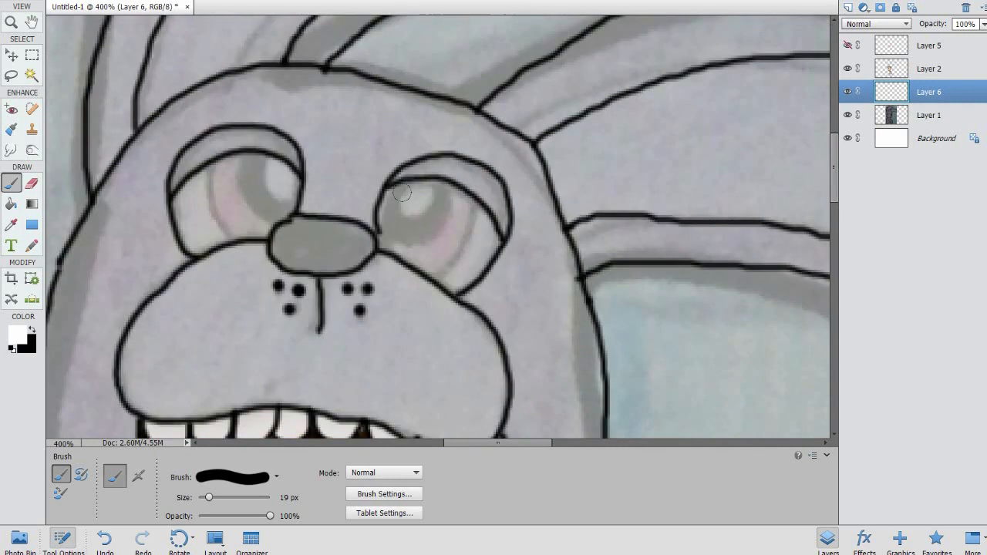
mouse_move(393, 190)
left_mouse_down()
mouse_move(386, 220)
mouse_move(441, 255)
mouse_move(462, 236)
mouse_move(459, 214)
mouse_move(445, 194)
mouse_move(408, 188)
mouse_move(400, 201)
mouse_move(432, 220)
left_mouse_up()
mouse_move(182, 193)
left_mouse_down()
mouse_move(239, 166)
mouse_move(263, 174)
mouse_move(246, 202)
mouse_move(189, 208)
mouse_move(179, 221)
mouse_move(182, 206)
mouse_move(187, 216)
mouse_move(232, 206)
left_mouse_up()
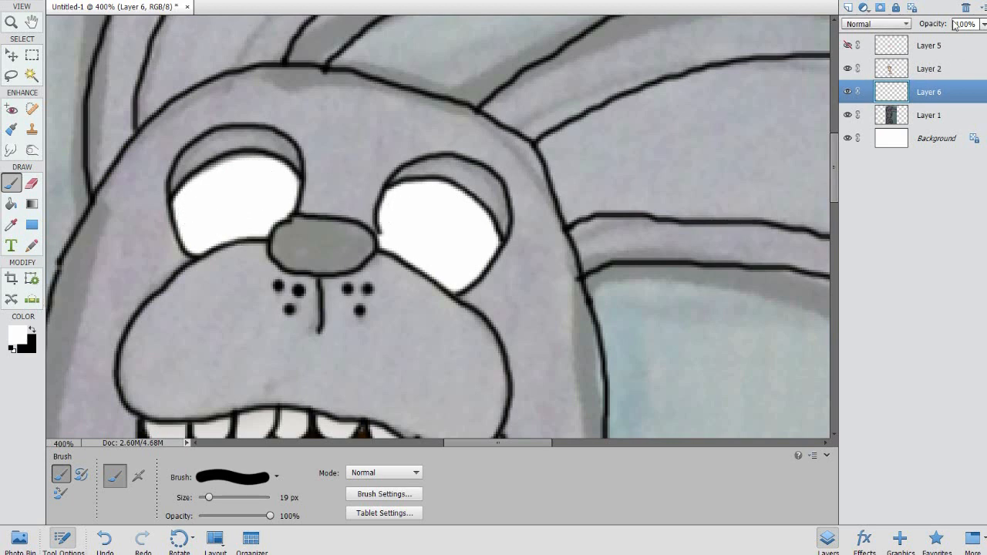
- Hide Layer 6, add a new layer above it and set the foreground colour to a bright pink with hue 326
left_click(848, 92)
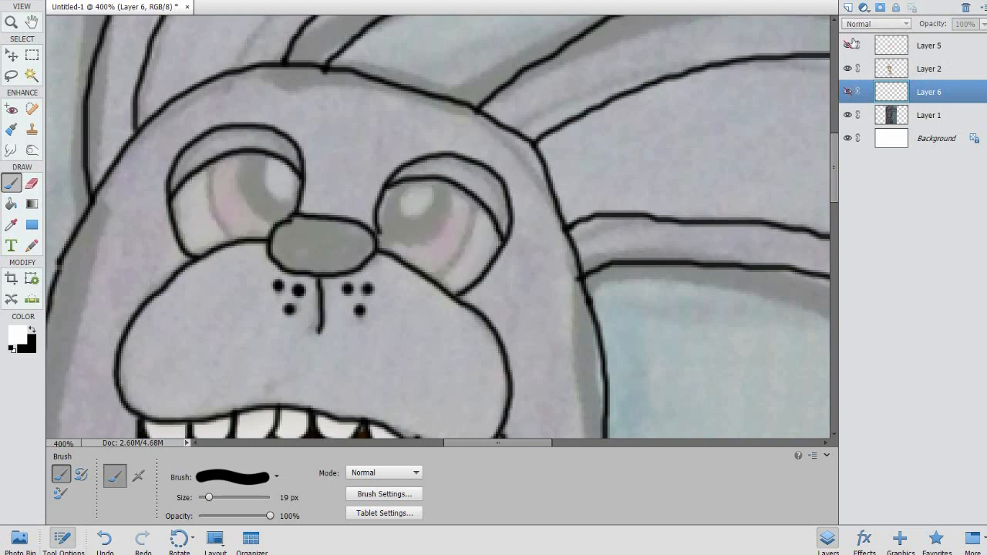
left_click(849, 7)
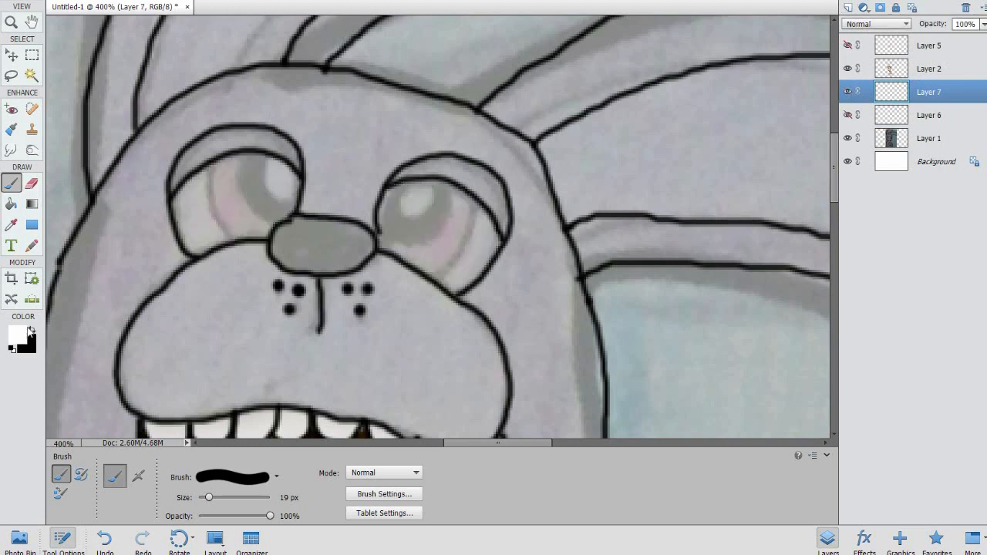
left_click(32, 330)
left_click(18, 334)
left_click_drag(582, 267, 580, 251)
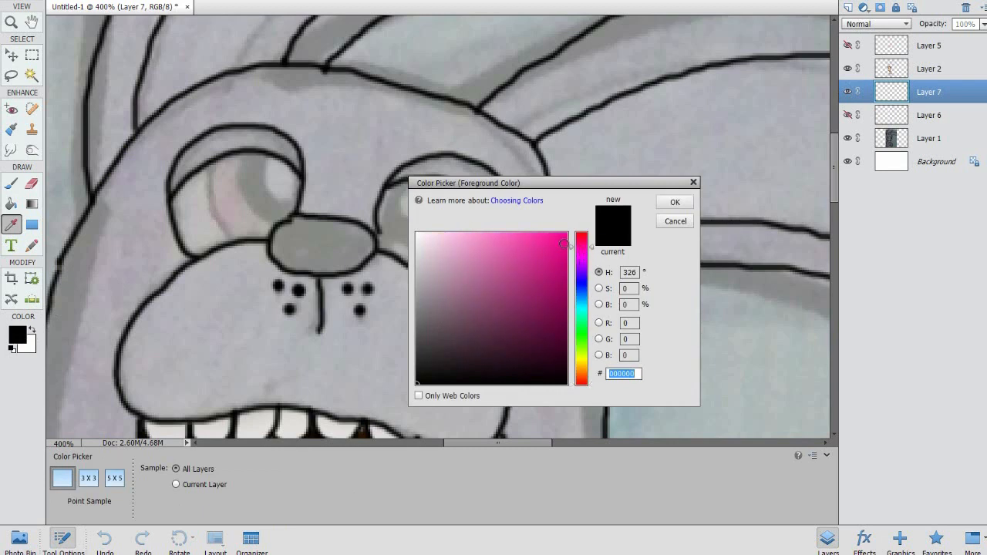
left_click(564, 243)
left_click(675, 202)
key("b")
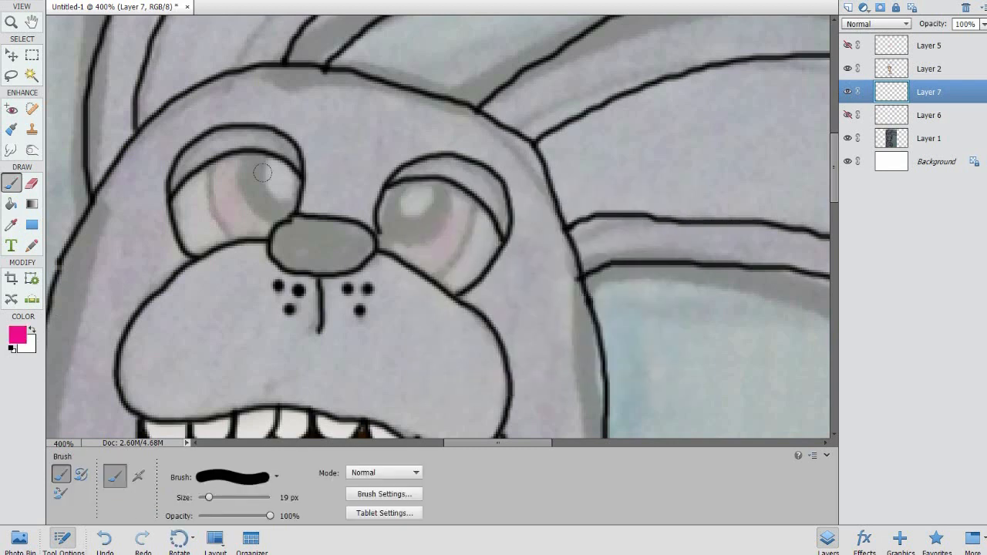
- Paint the irises of both bunny-hood eyes pink on Layer 7 with the 19 px brush and erase the overlap on the eyelid at 18 px
left_click(239, 176)
mouse_move(215, 168)
left_mouse_down()
mouse_move(240, 202)
mouse_move(228, 203)
mouse_move(257, 195)
mouse_move(261, 163)
mouse_move(236, 161)
left_mouse_up()
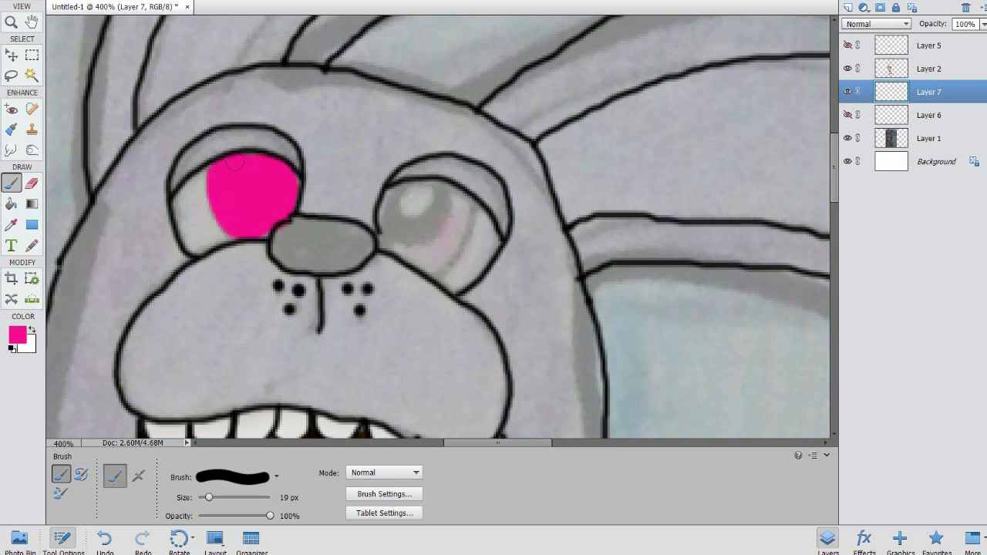
mouse_move(388, 194)
left_mouse_down()
mouse_move(390, 239)
mouse_move(405, 251)
mouse_move(420, 234)
mouse_move(455, 255)
mouse_move(427, 270)
mouse_move(467, 212)
mouse_move(441, 190)
mouse_move(393, 197)
left_mouse_up()
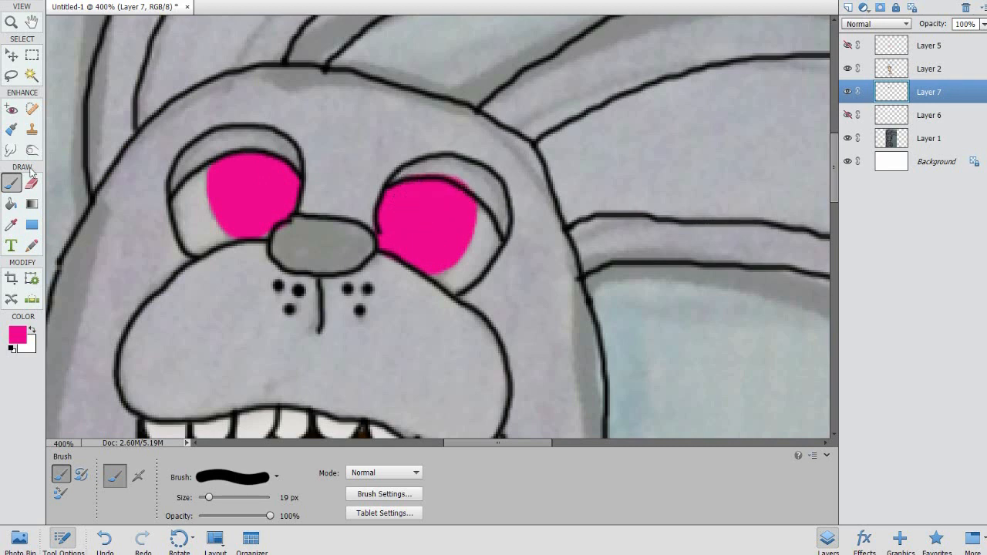
left_click(31, 182)
mouse_move(416, 175)
left_mouse_down()
mouse_move(479, 193)
mouse_move(464, 181)
mouse_move(472, 192)
mouse_move(429, 185)
left_mouse_up()
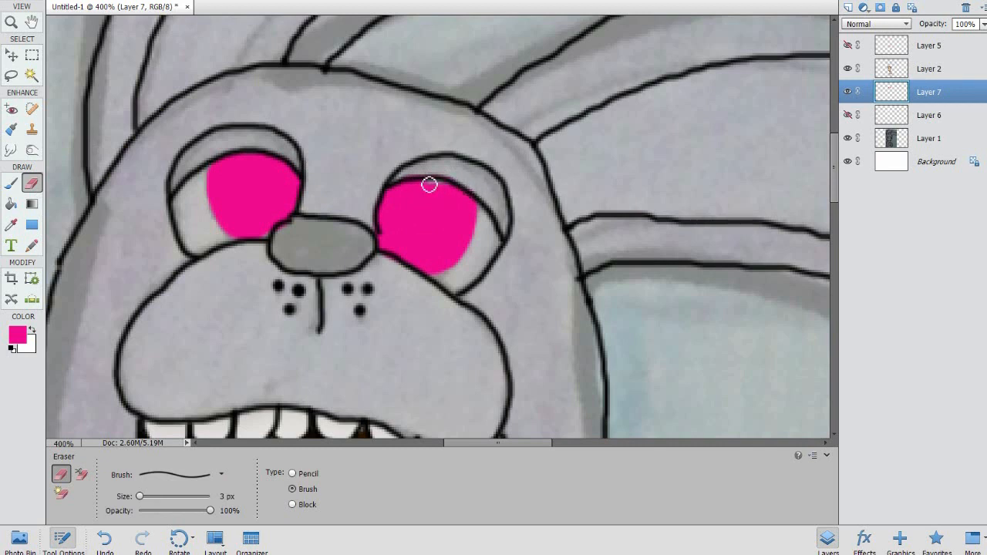
key("ctrl+z")
left_click_drag(139, 496, 148, 496)
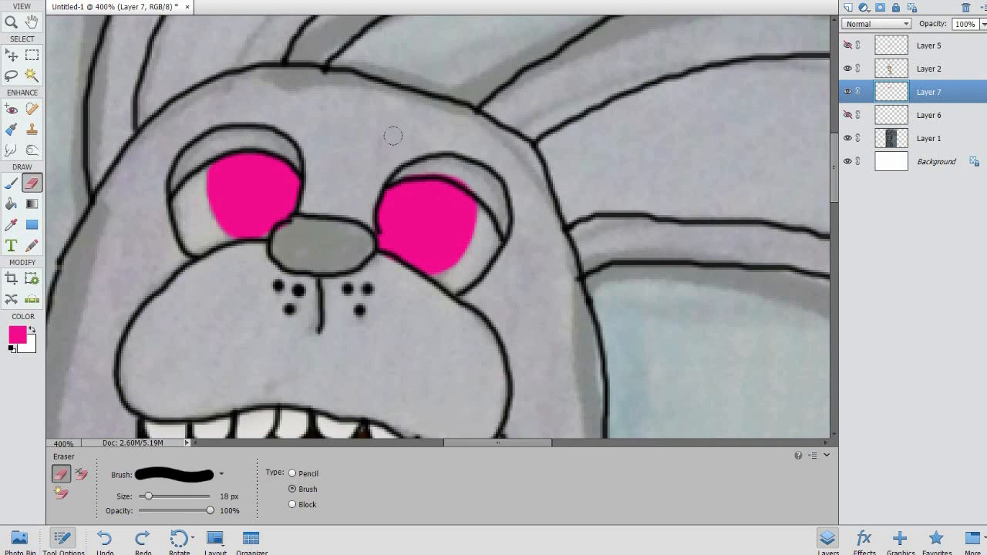
left_click(470, 188)
- Hide Layer 7 and paint both bunny-hood pupils black on a new layer above it with the 19 px brush
left_click(850, 92)
left_click(847, 7)
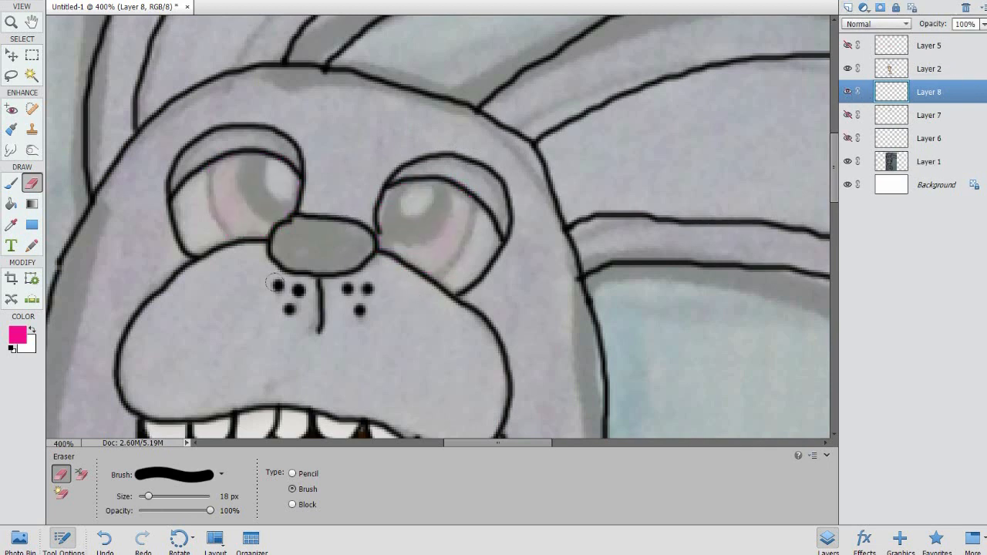
key("d")
left_click(10, 182)
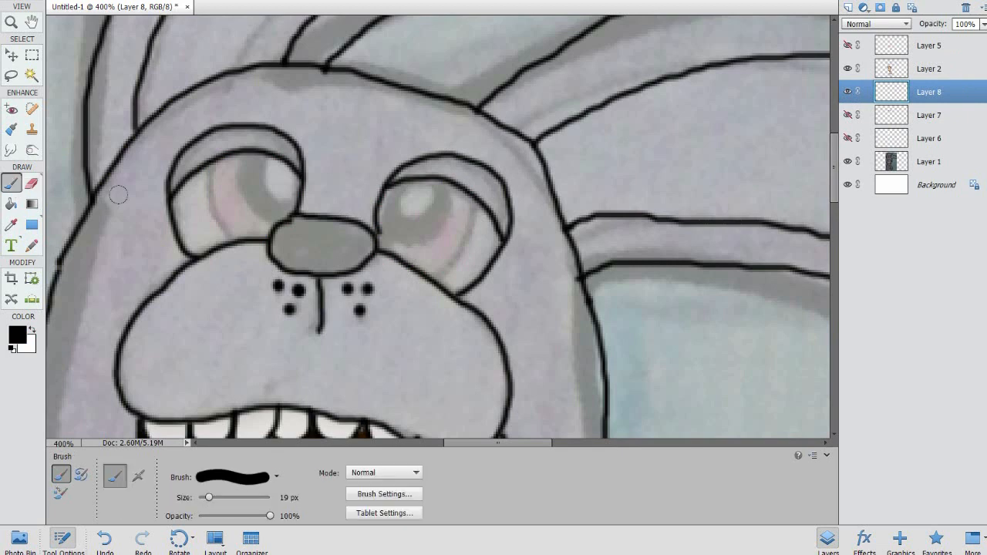
mouse_move(244, 159)
left_mouse_down()
mouse_move(272, 200)
mouse_move(259, 162)
mouse_move(264, 181)
mouse_move(267, 172)
left_mouse_up()
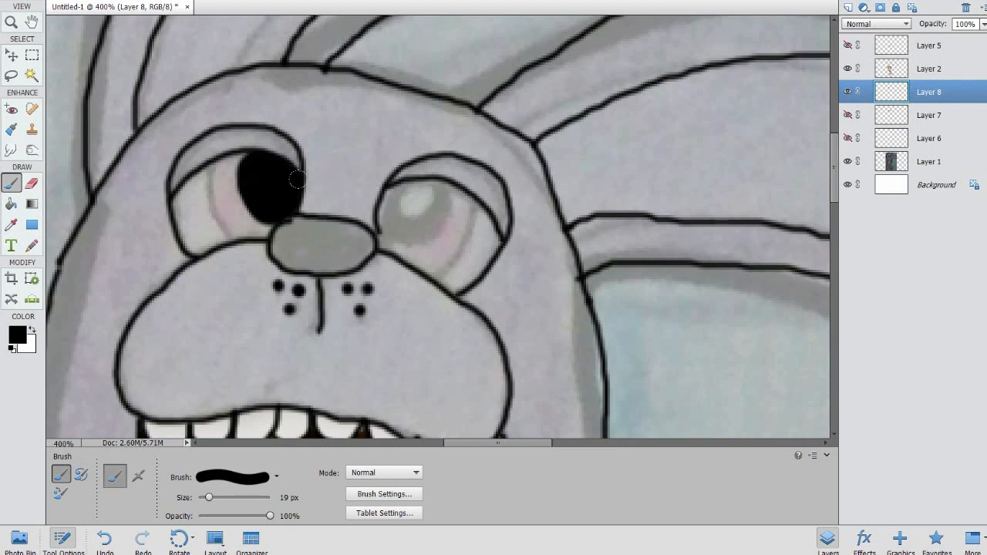
mouse_move(383, 194)
left_mouse_down()
mouse_move(401, 233)
mouse_move(424, 209)
mouse_move(407, 185)
mouse_move(432, 194)
mouse_move(437, 208)
mouse_move(420, 202)
mouse_move(444, 202)
mouse_move(431, 235)
mouse_move(381, 222)
mouse_move(416, 183)
left_mouse_up()
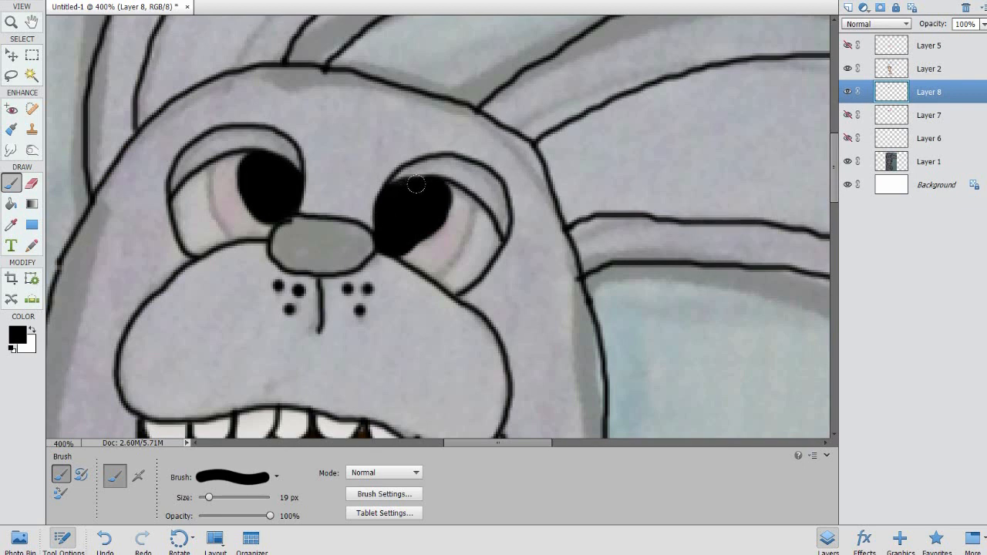
- Add a round white highlight inside each black pupil on Layer 8
left_click(31, 334)
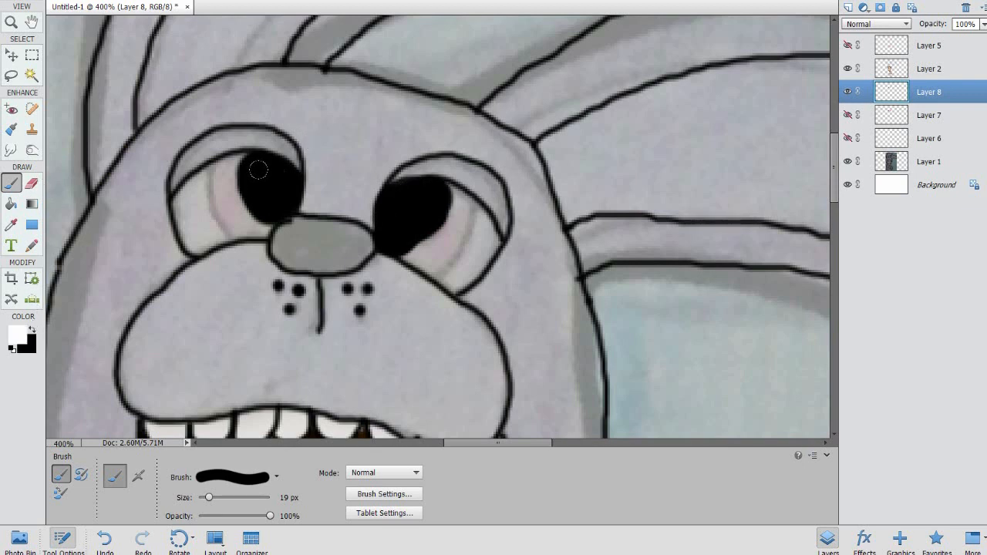
left_click_drag(259, 169, 271, 184)
left_click_drag(389, 193, 410, 213)
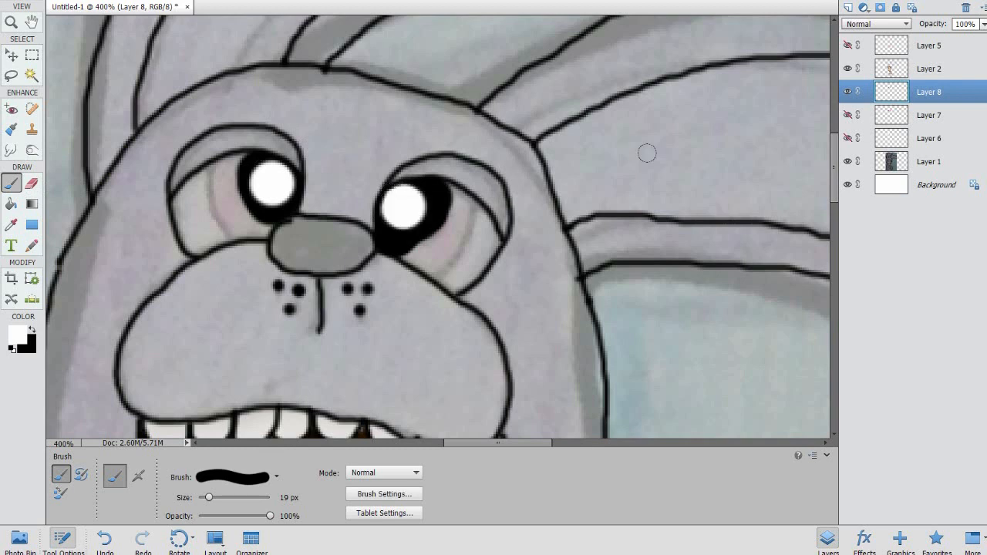
- Show Layers 7 and 6 again and merge them with Layer 8 into a single layer
left_click(847, 115)
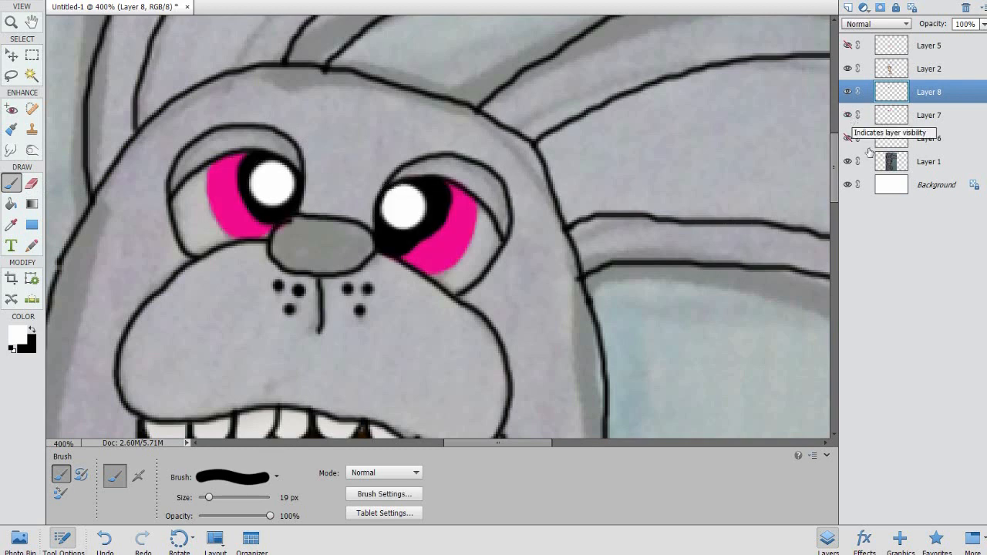
left_click(847, 138)
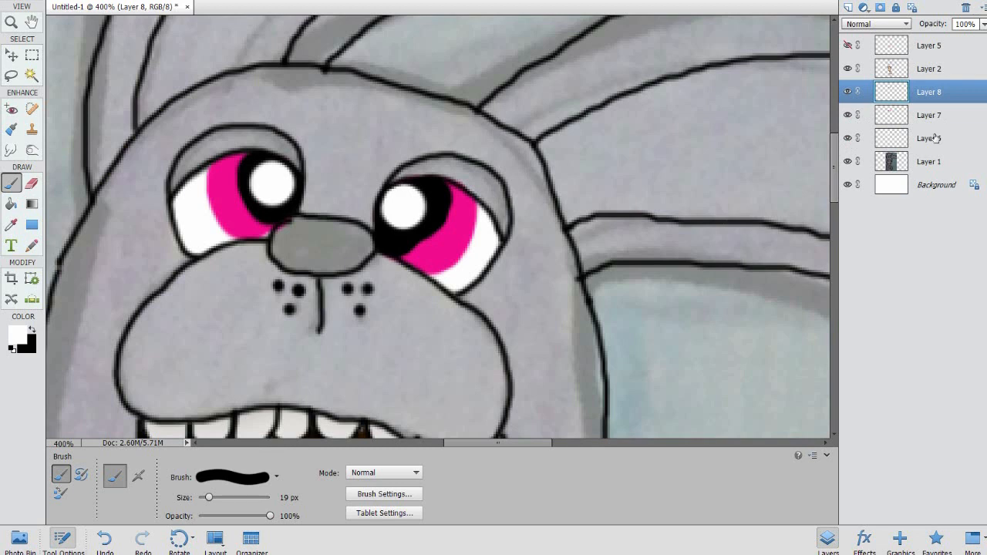
left_click(935, 142, "shift")
right_click(935, 143)
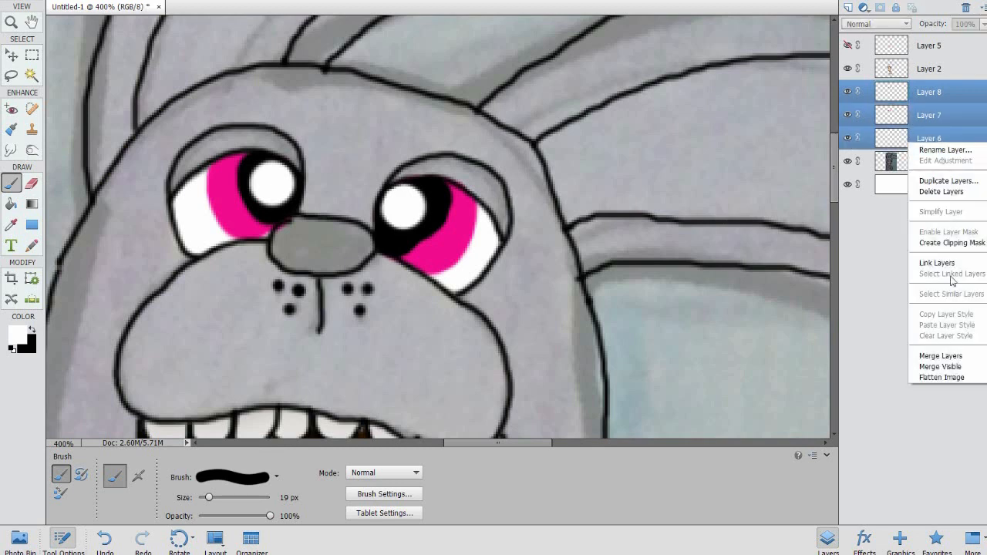
left_click(939, 356)
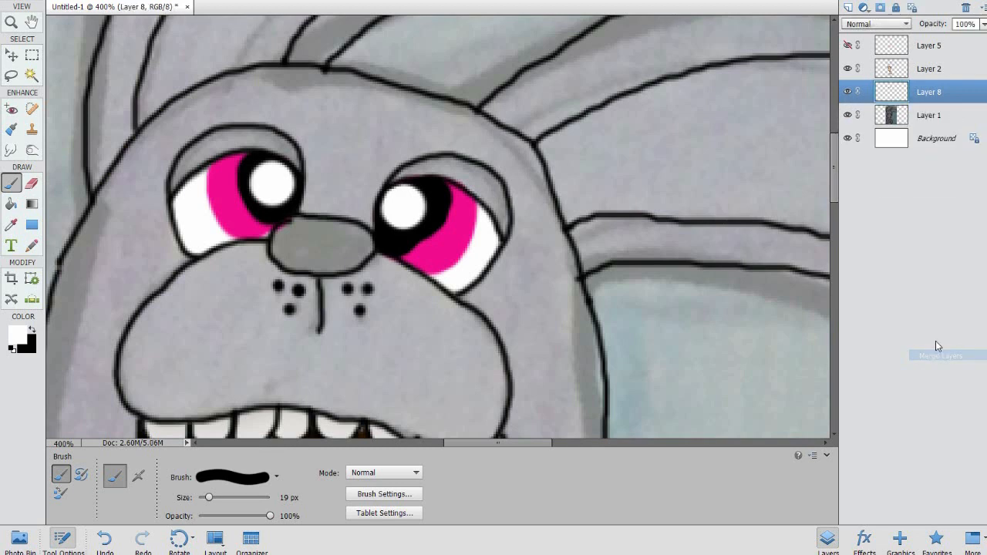
- Add a new layer between Layer 8 and Layer 1 and set the brush colour to dark grey #272727
left_click(31, 184)
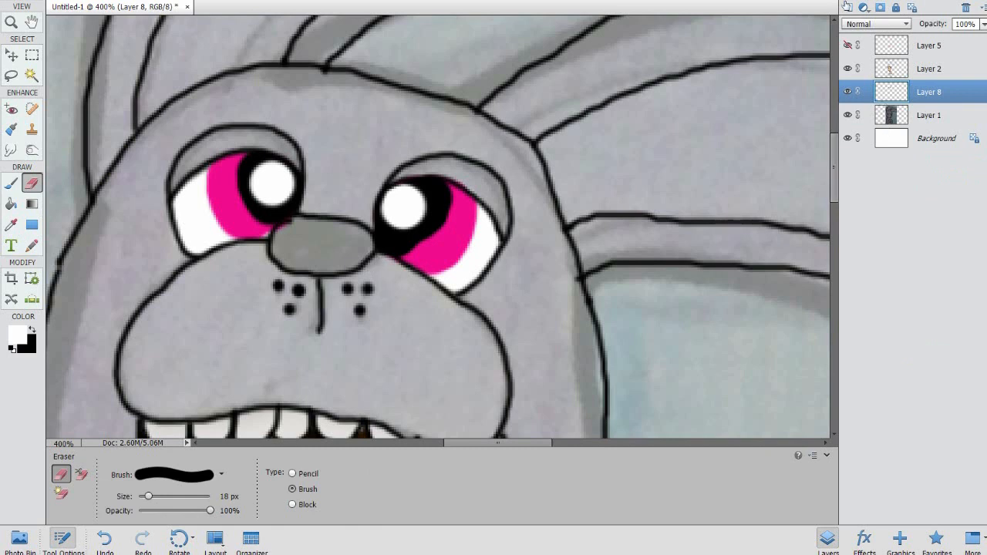
left_click(847, 7)
left_click_drag(921, 100, 921, 125)
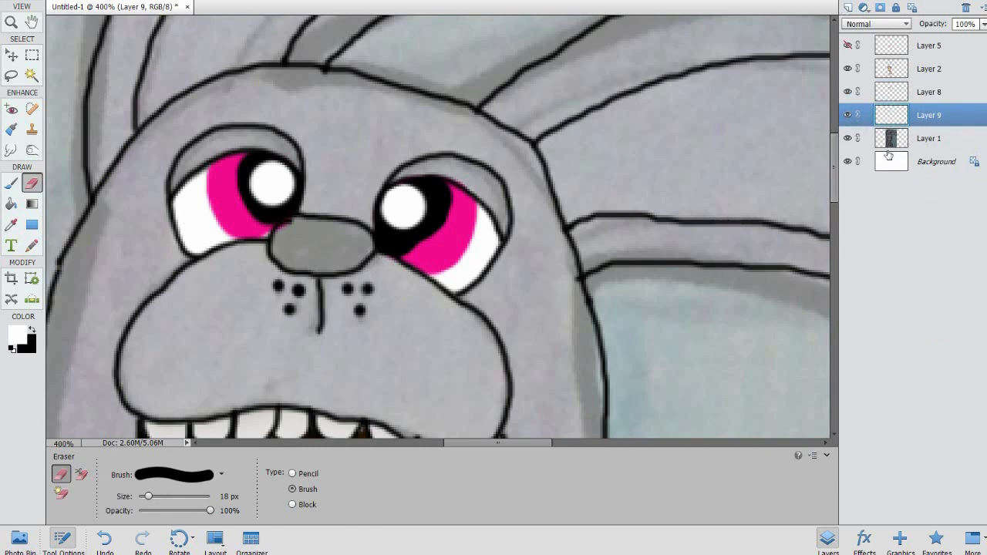
left_click(32, 330)
left_click(17, 334)
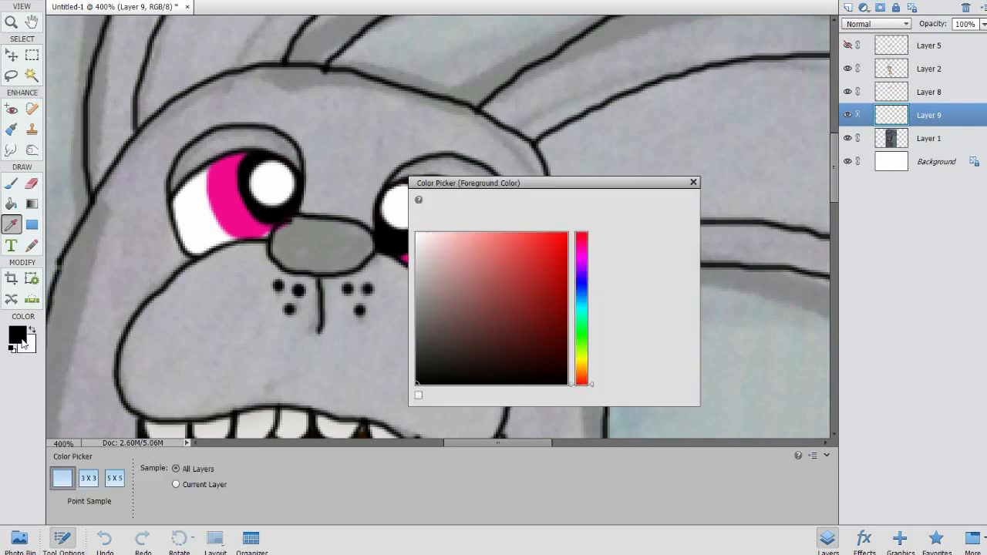
left_click_drag(421, 340, 417, 361)
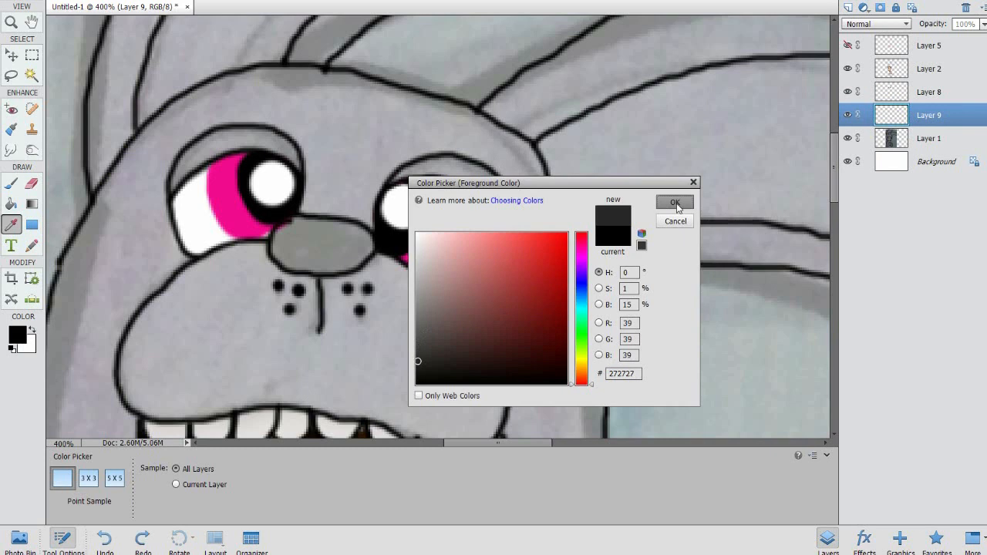
left_click(674, 202)
key("e")
left_click(10, 185)
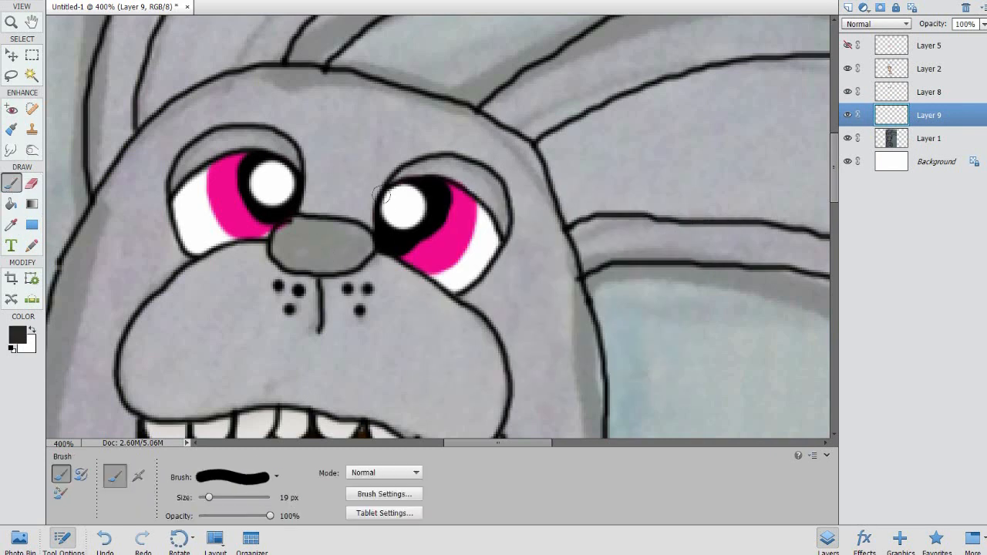
- Fill the bunny hood's nose with dark grey on Layer 9 and erase the eye paint overlapping its outline on Layer 8
mouse_move(285, 225)
left_mouse_down()
mouse_move(309, 247)
mouse_move(271, 225)
mouse_move(265, 249)
mouse_move(283, 235)
mouse_move(305, 252)
mouse_move(336, 248)
mouse_move(339, 232)
mouse_move(292, 224)
mouse_move(333, 235)
left_mouse_up()
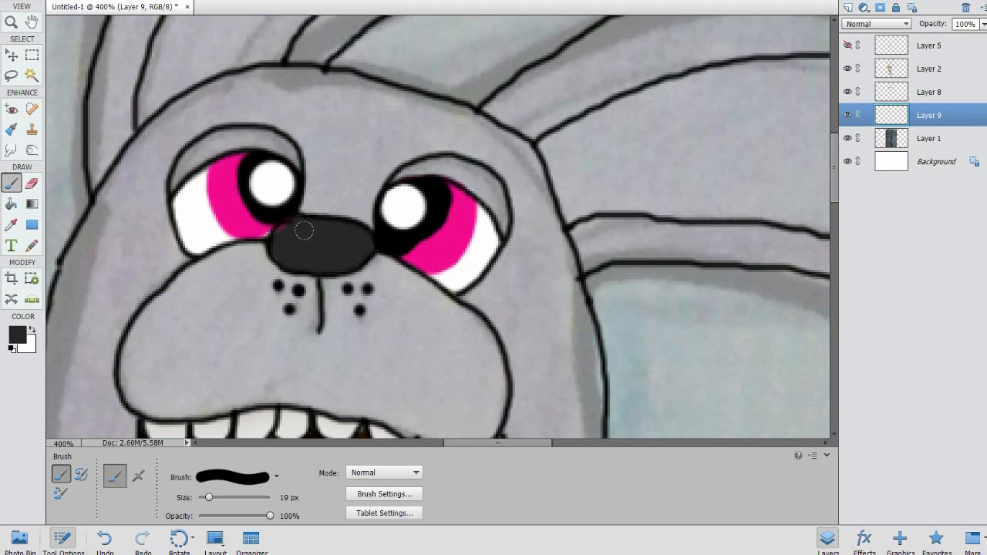
left_click(913, 92)
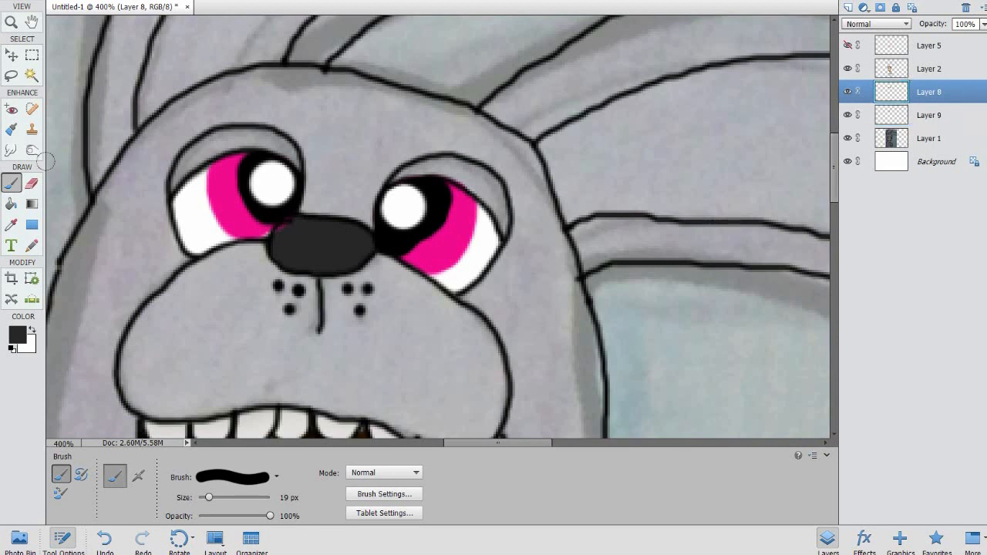
left_click(31, 183)
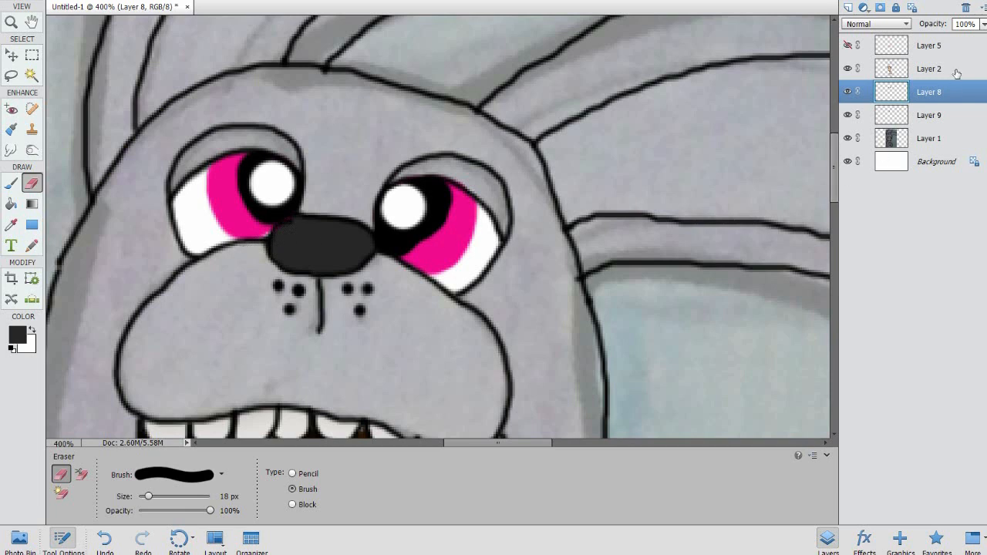
- Shade the nose edges and nostrils on Layer 9 and the pink irises on Layer 8 with the 12 px Burn tool at 68% exposure
left_click(932, 114)
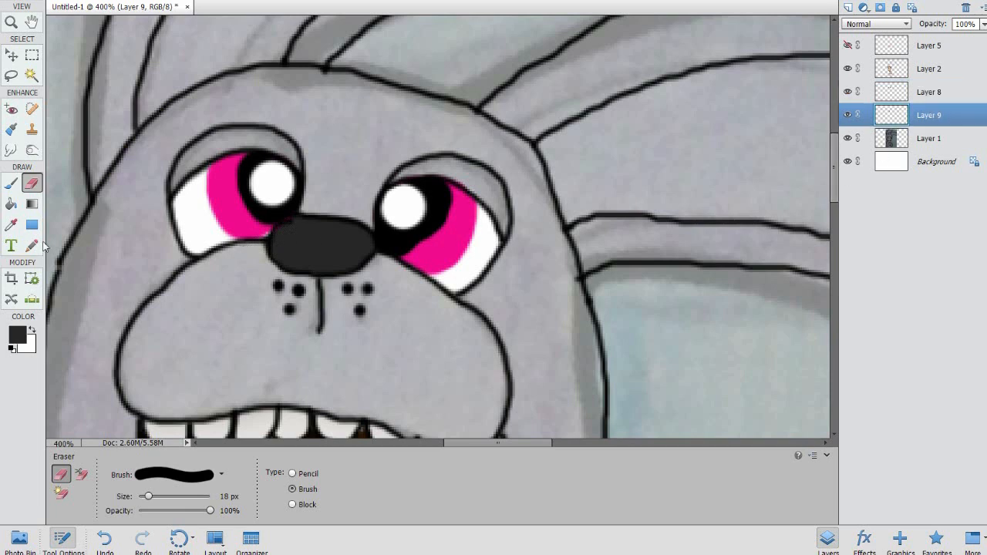
left_click(31, 149)
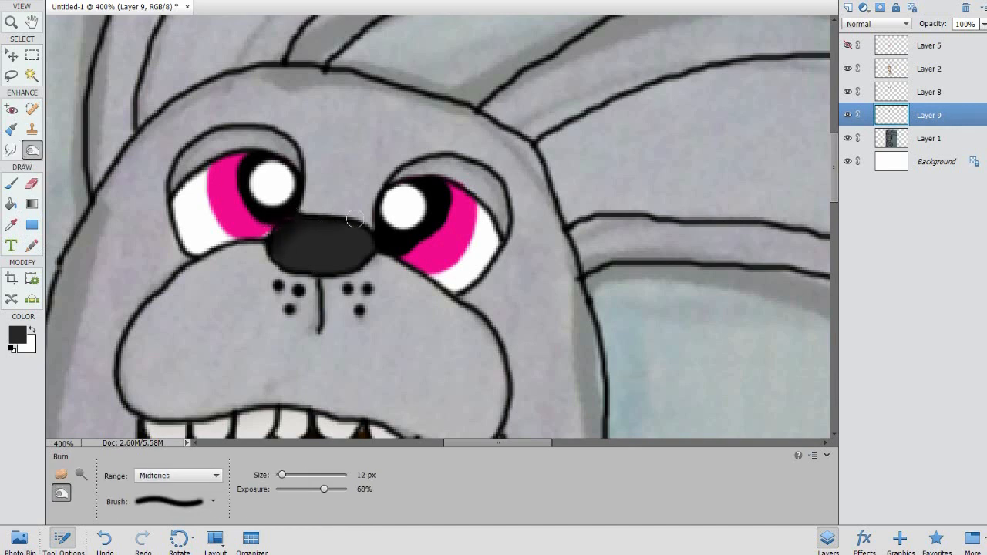
left_click(884, 95)
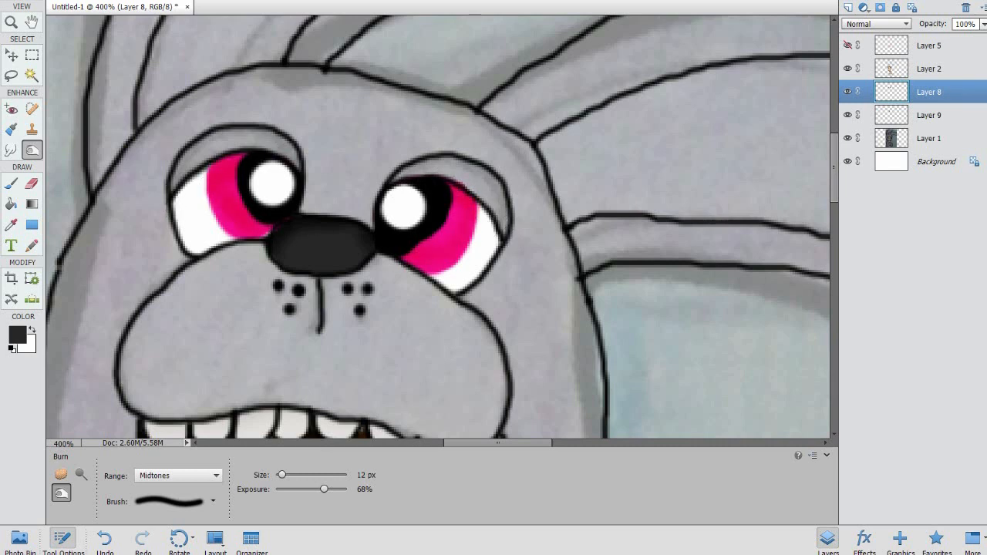
left_click(11, 183)
left_click(909, 116)
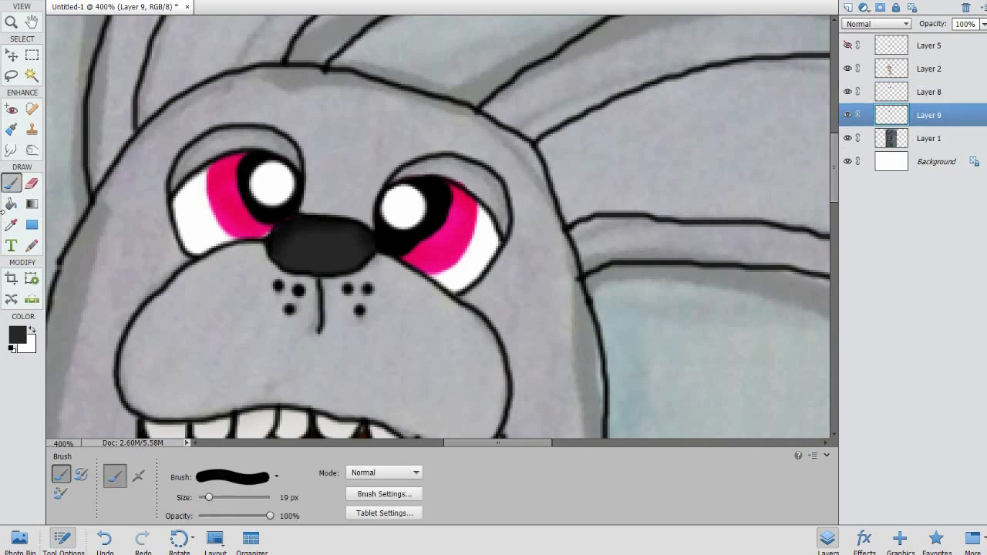
left_click(32, 150)
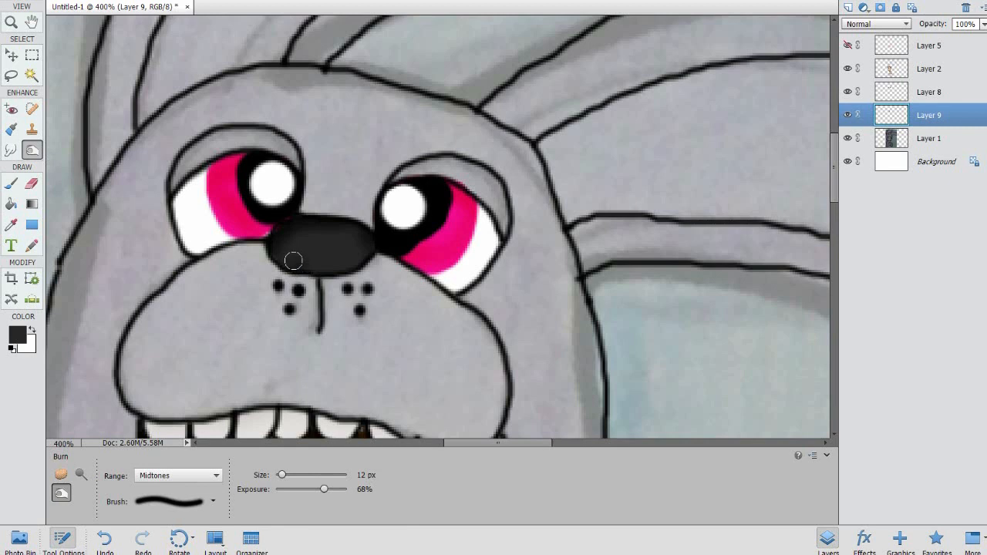
left_click(335, 265)
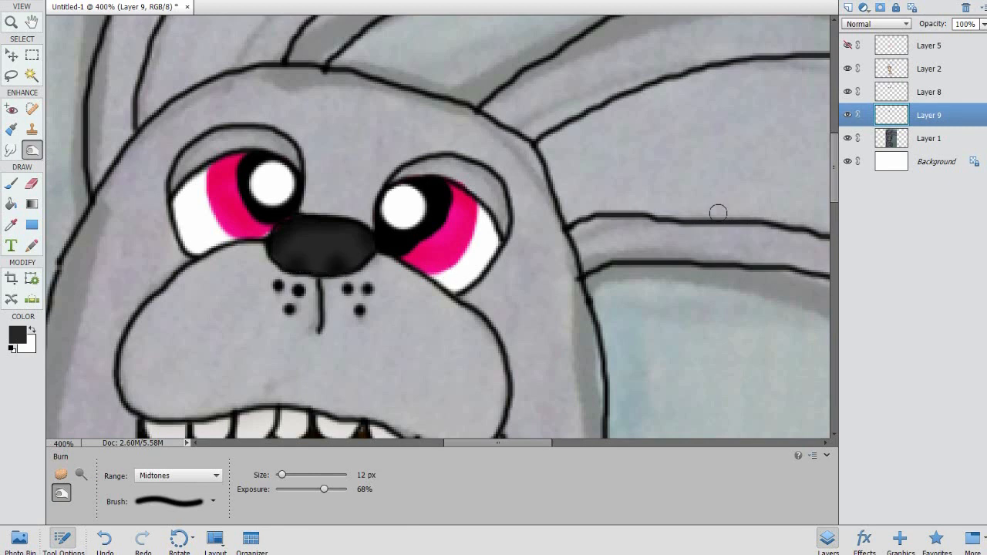
- Merge Layers 9, 8 and 2 into a single layer
left_click(932, 70, "shift")
right_click(932, 71)
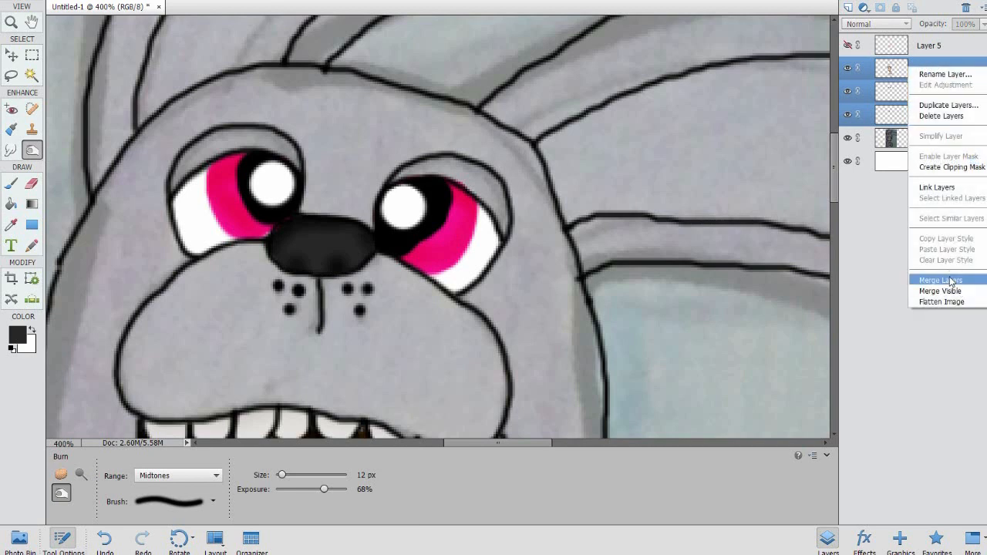
left_click(951, 281)
key("ctrl+minus")
key("ctrl+minus")
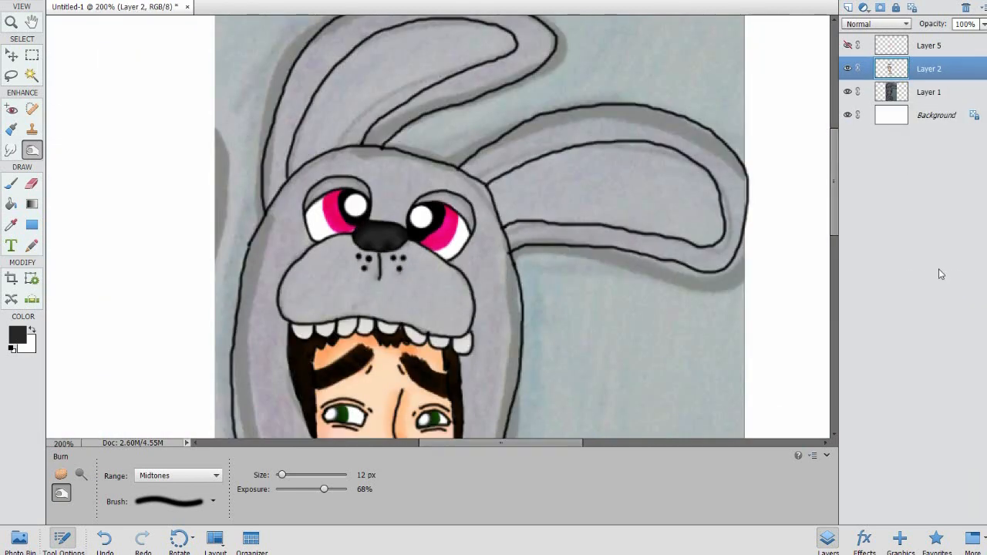
key("ctrl+plus")
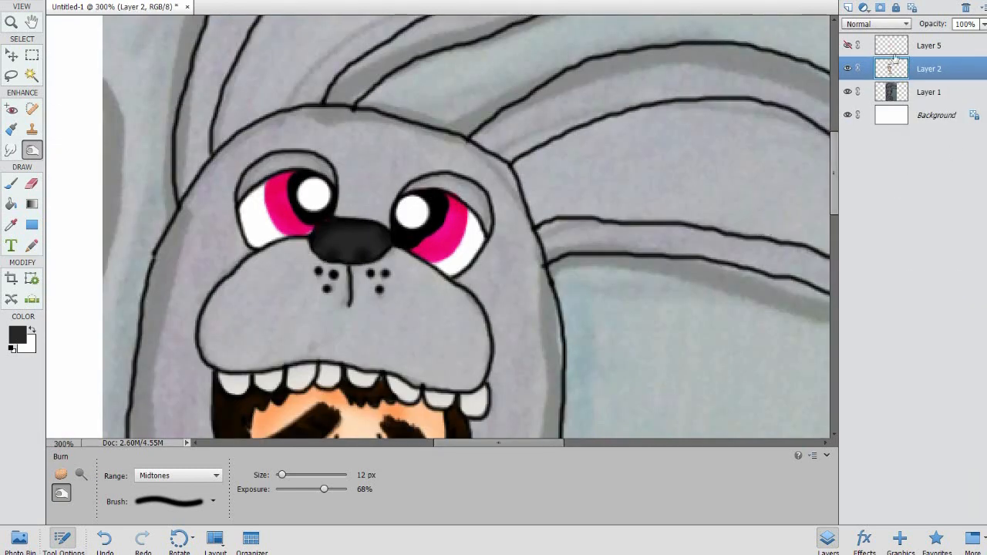
- Add a new layer between Layer 2 and Layer 1 and set the foreground colour to violet #8945fb
left_click(848, 7)
left_click_drag(901, 92, 902, 60)
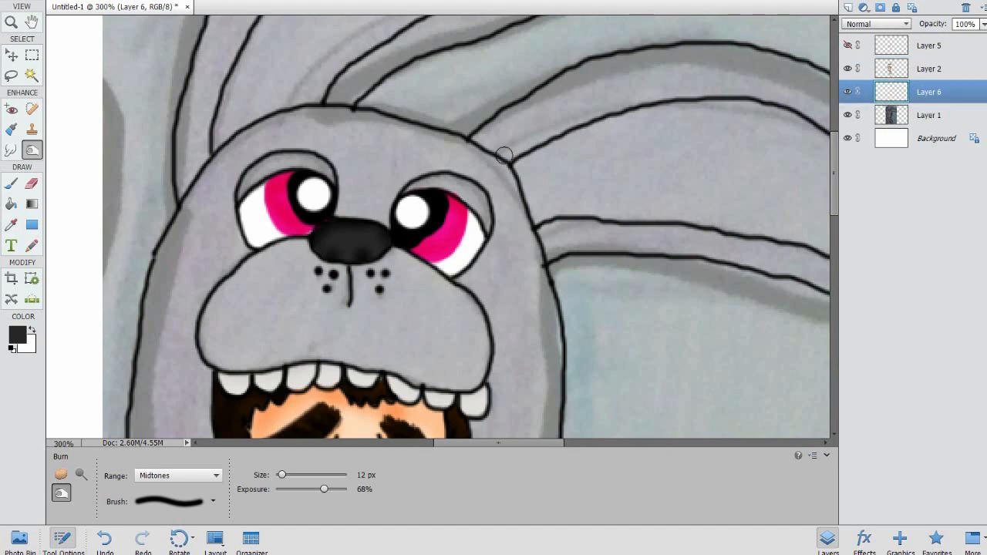
left_click(17, 335)
left_click(584, 268)
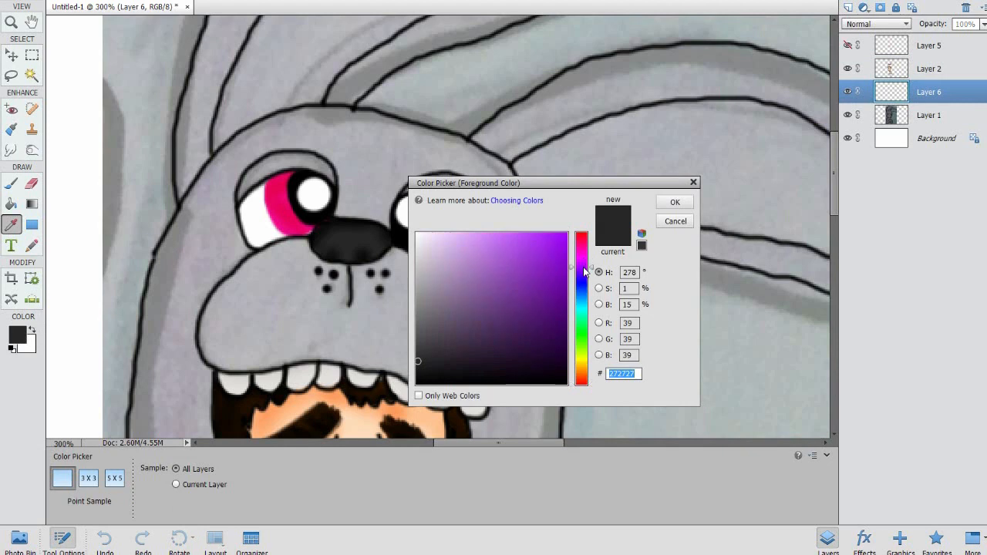
left_click_drag(546, 252, 525, 235)
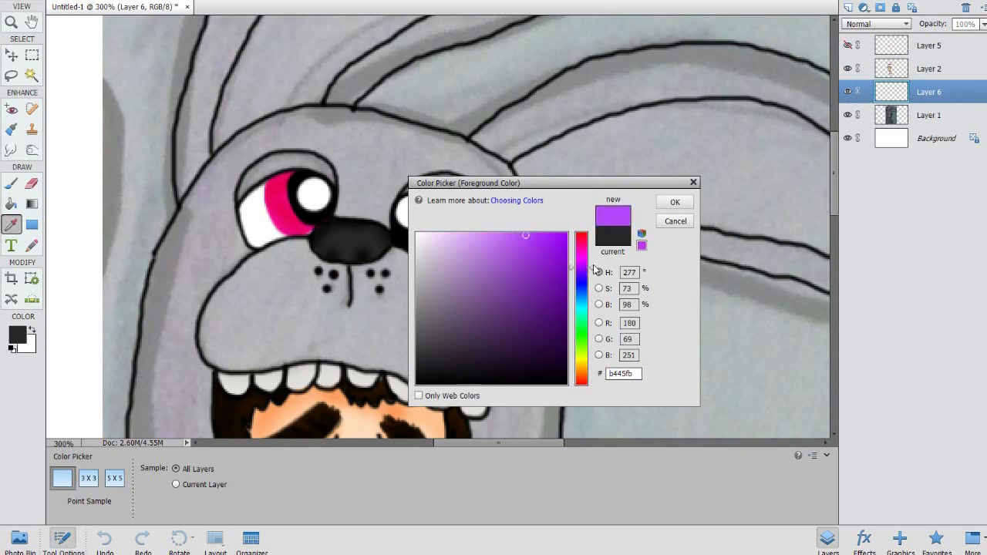
left_click_drag(592, 269, 592, 278)
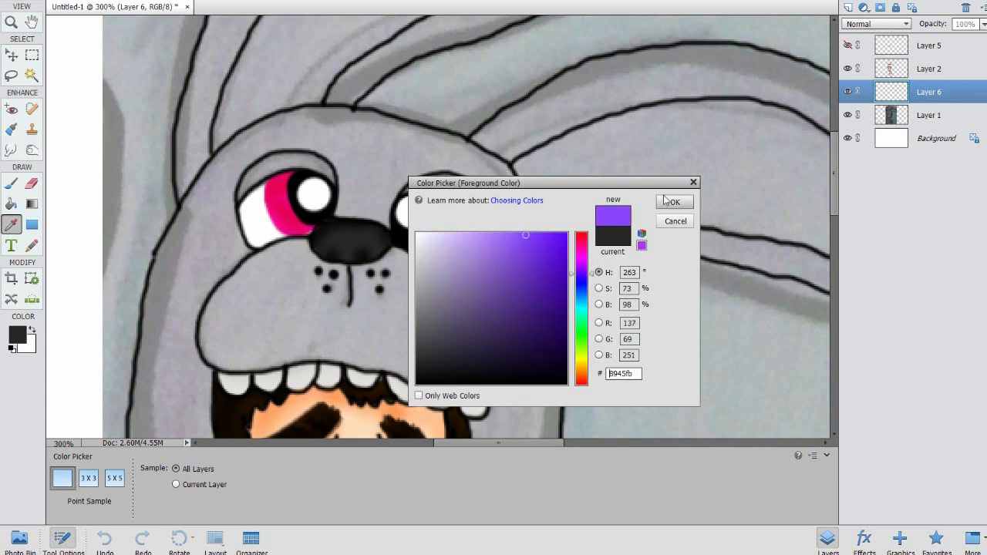
left_click(672, 204)
key("o")
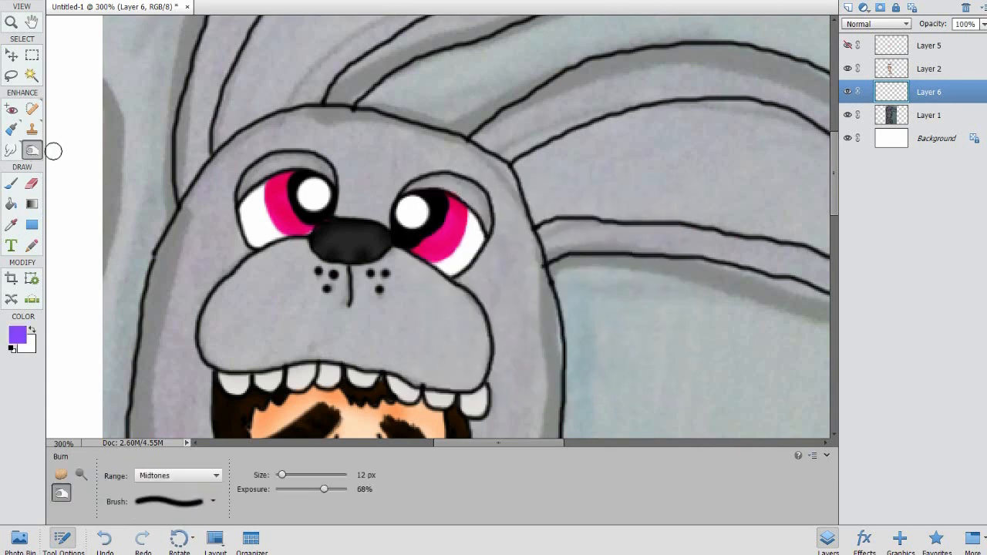
- Swap the violet to the background colour and set the foreground to a light lavender tint of it
left_click(31, 331)
left_click(21, 339)
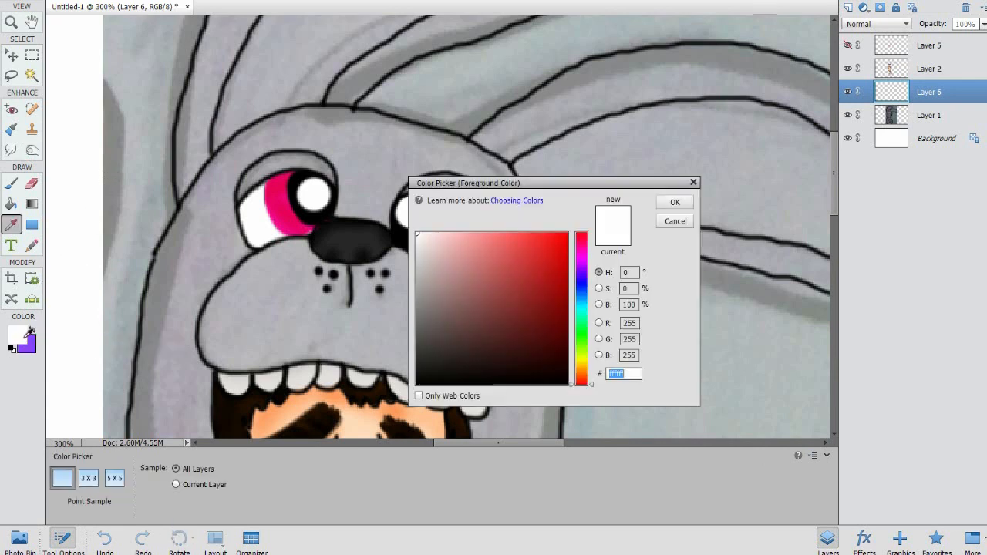
left_click(33, 339)
left_click_drag(480, 236, 467, 234)
left_click(675, 203)
key("o")
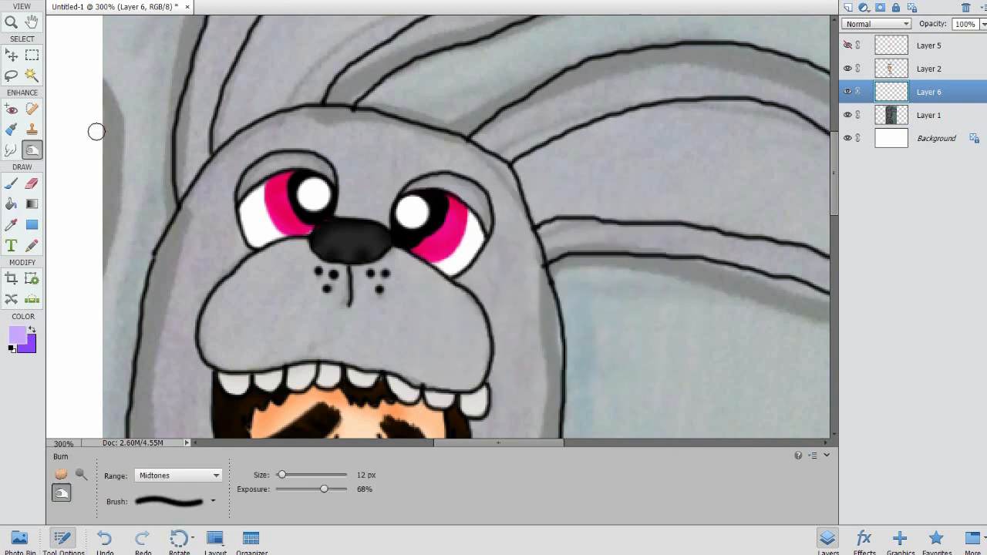
- Paint the bunny hood's muzzle light lavender on Layer 6 with a 19 px brush
left_click(11, 182)
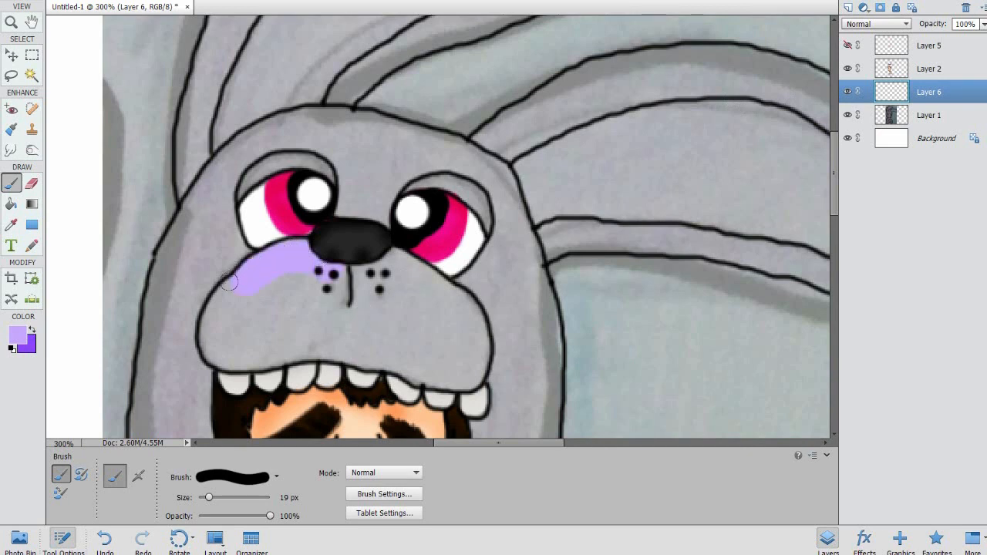
left_click_drag(209, 323, 210, 347)
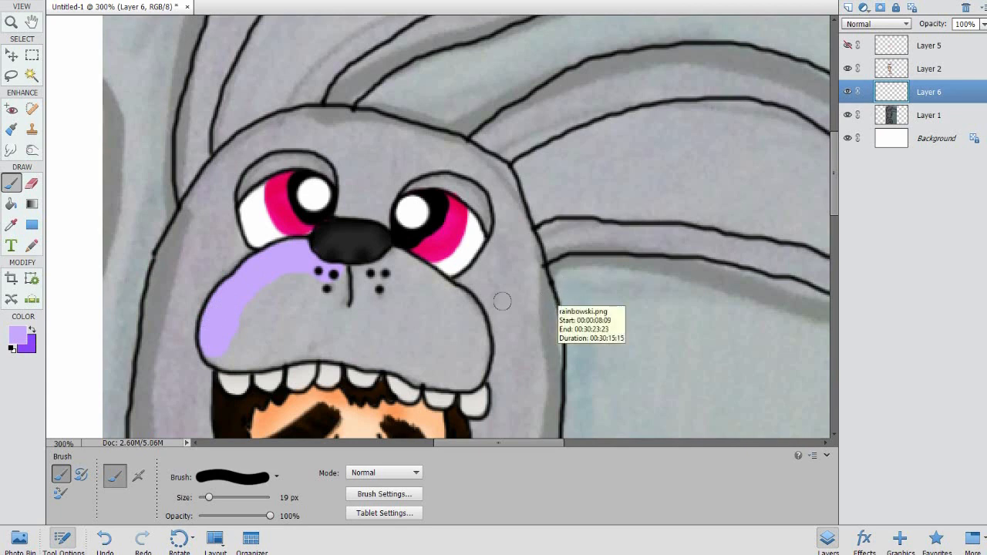
mouse_move(320, 279)
left_mouse_down()
mouse_move(341, 295)
mouse_move(346, 324)
mouse_move(357, 324)
mouse_move(311, 266)
left_mouse_up()
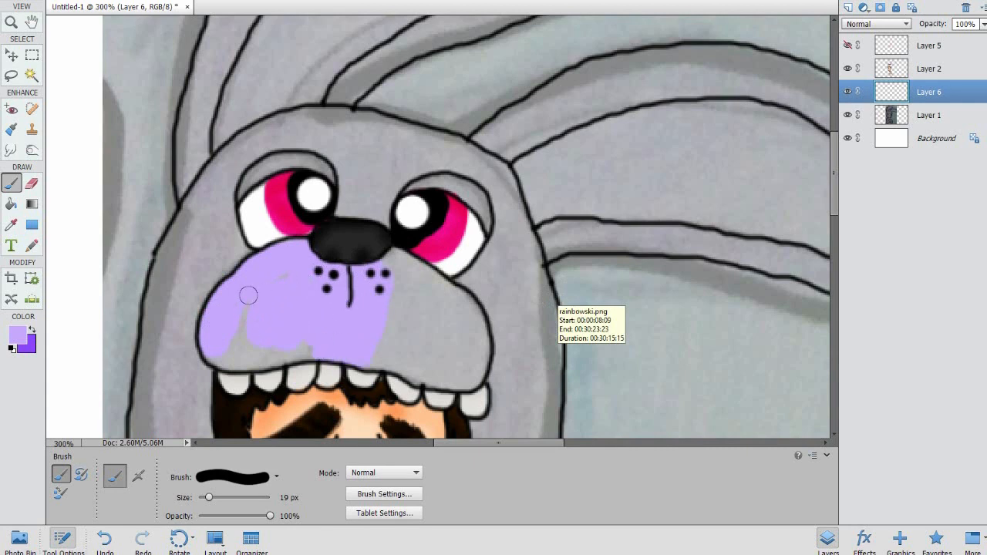
mouse_move(214, 344)
left_mouse_down()
mouse_move(259, 333)
mouse_move(318, 322)
left_mouse_up()
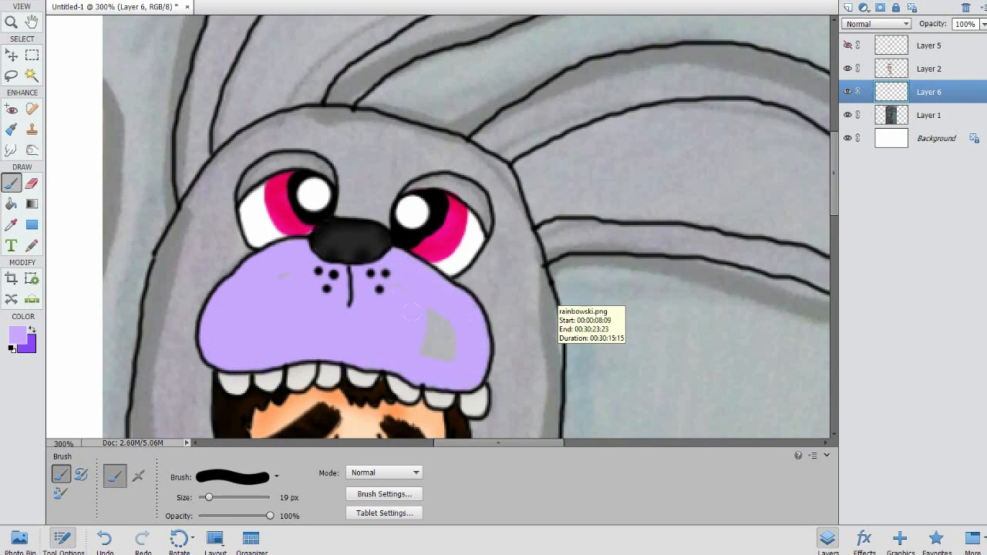
- Paint the chest area below the bow tie, beside the raised arm, lavender with a 5 px brush
left_click_drag(833, 199, 793, 341)
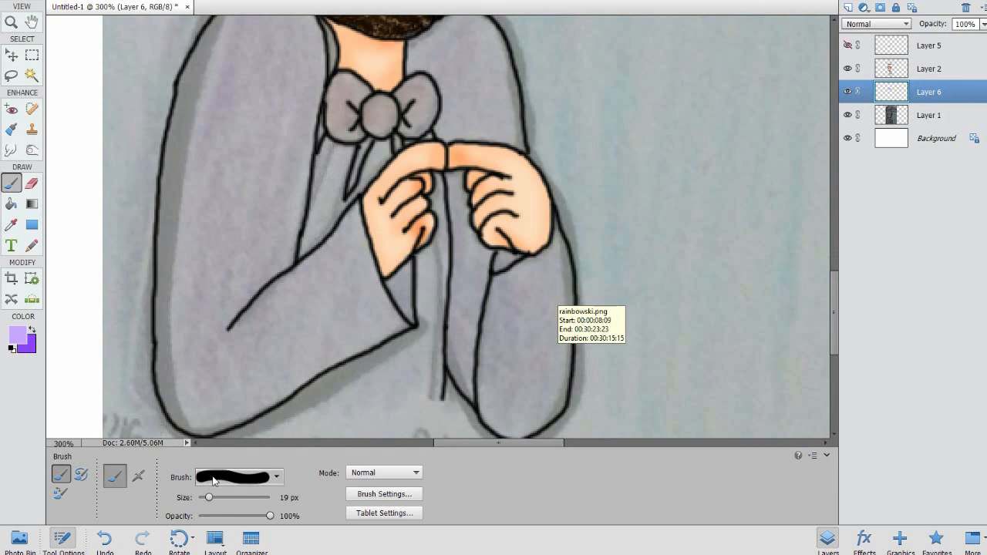
left_click(235, 477)
left_click(221, 370)
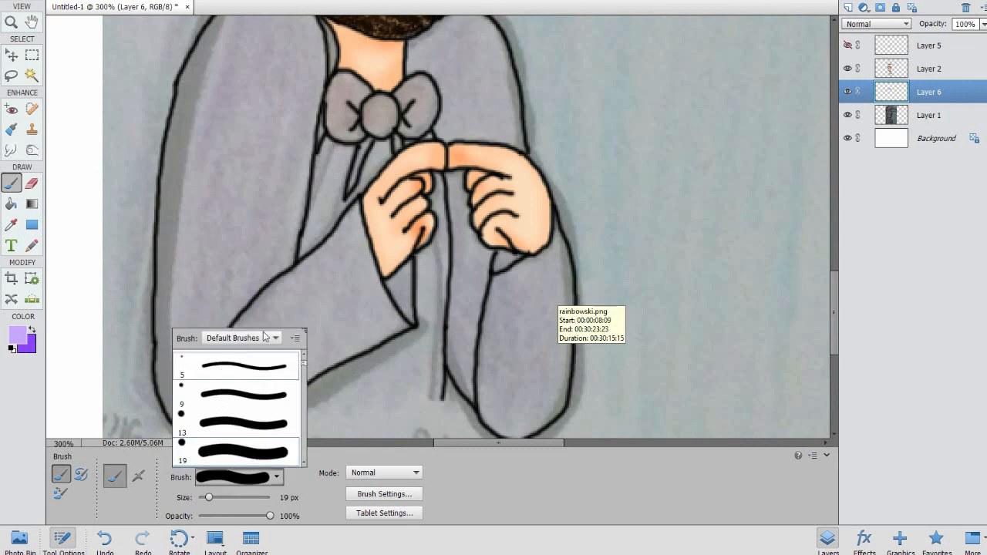
left_click(328, 155)
mouse_move(328, 154)
left_mouse_down()
mouse_move(306, 261)
mouse_move(381, 176)
mouse_move(391, 146)
mouse_move(375, 168)
mouse_move(381, 163)
mouse_move(332, 151)
mouse_move(356, 152)
mouse_move(327, 226)
mouse_move(333, 154)
left_mouse_up()
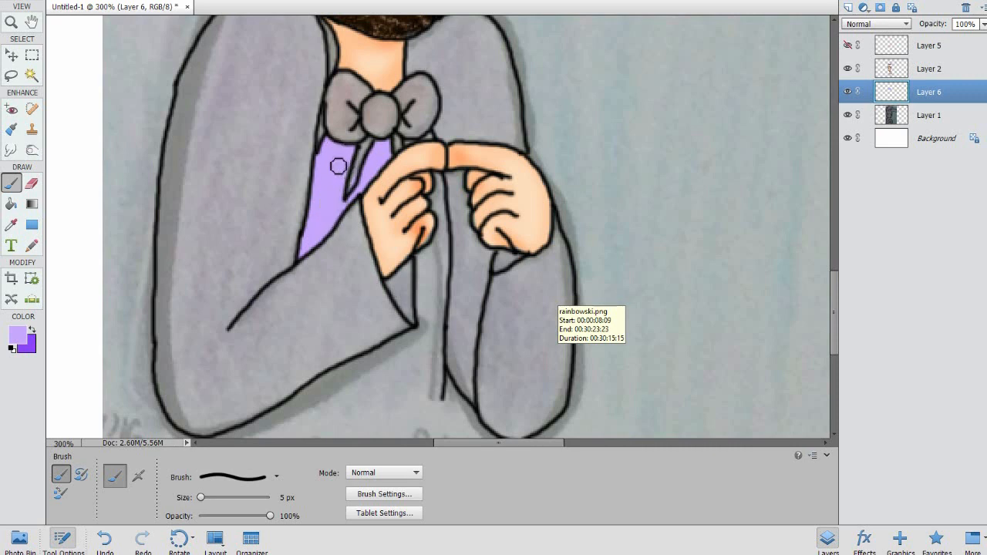
- Erase the lavender overlapping the bow tie's hanging tail with a 3 px eraser
left_click(33, 182)
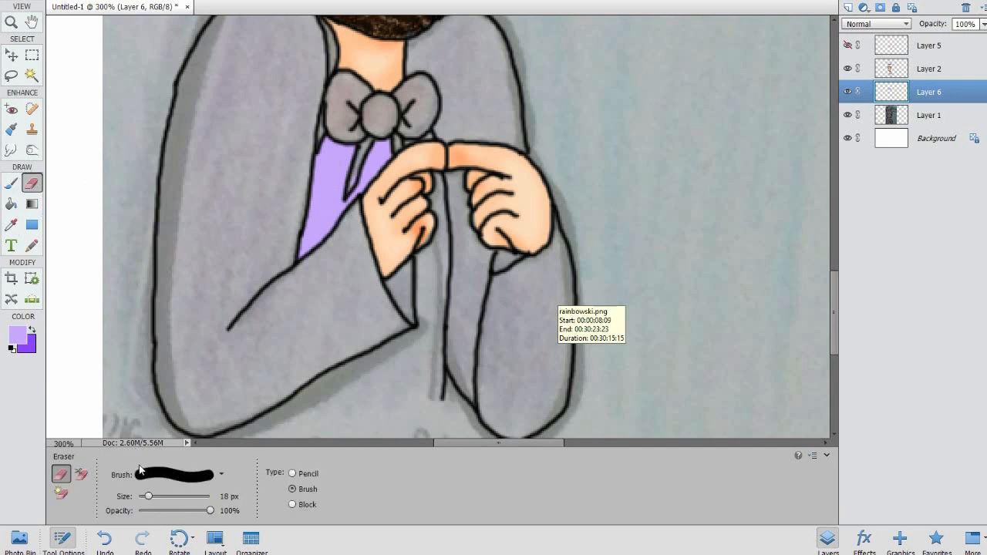
left_click(139, 468)
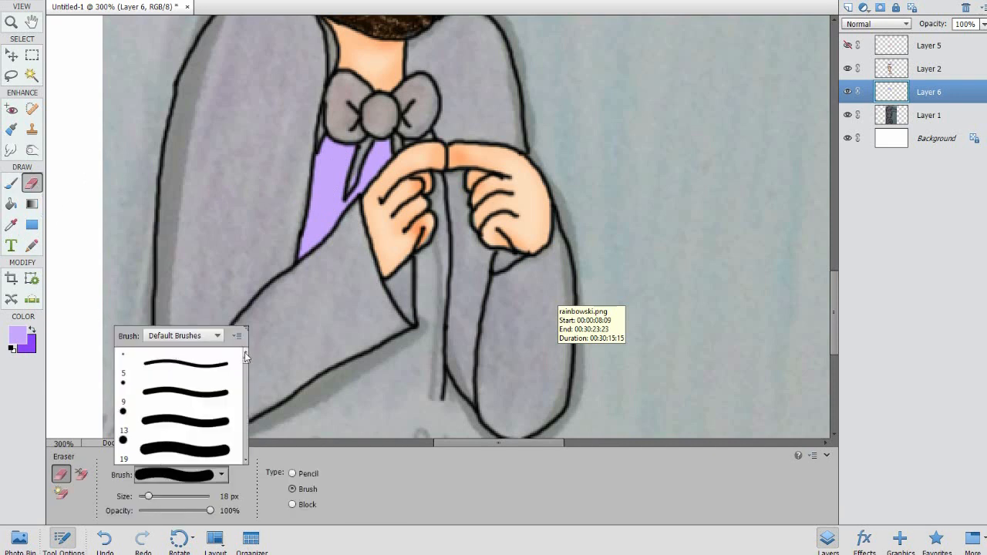
left_click(245, 354)
left_click(185, 371)
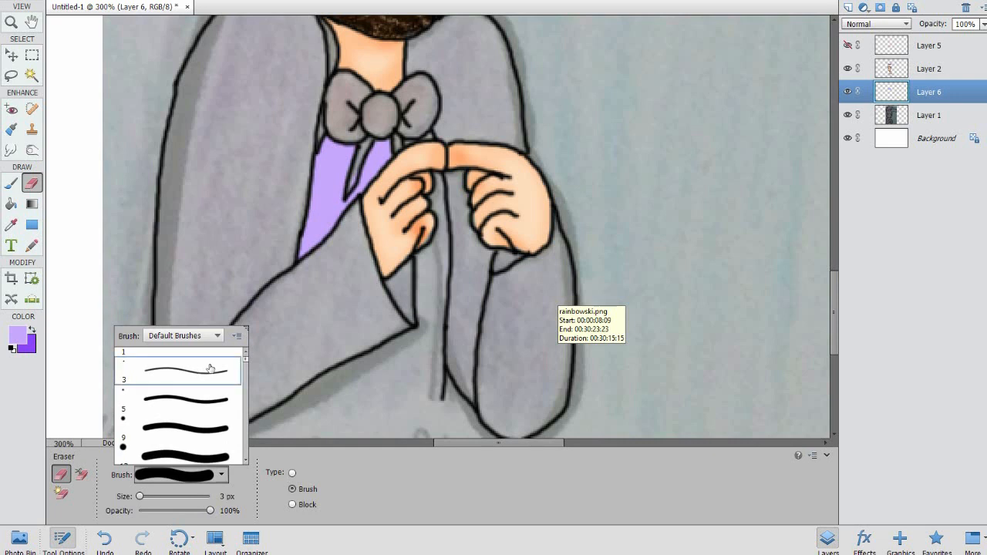
left_click(357, 178)
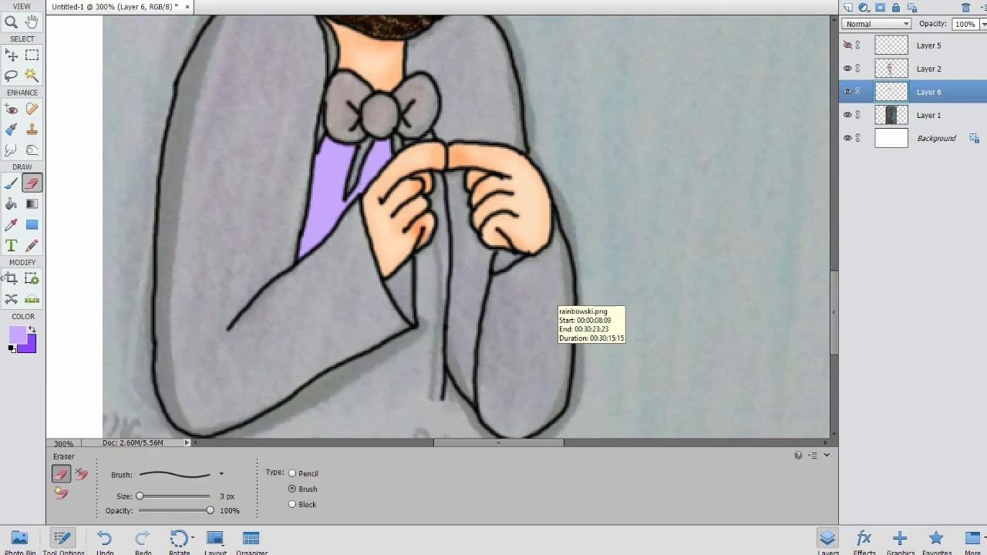
- Fill the costume front between the hands and below the forearm with lavender, using 5 px and 9 px brushes
left_click(10, 184)
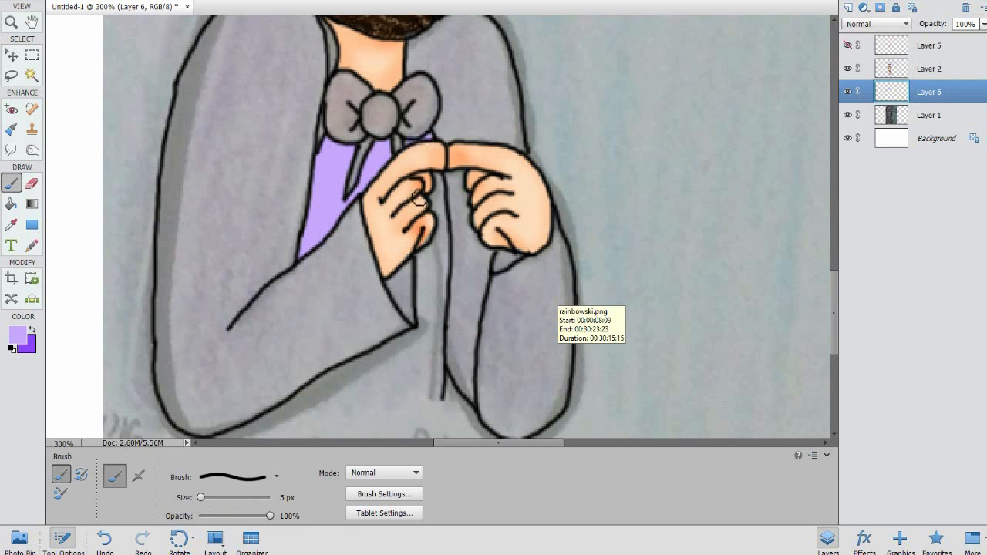
mouse_move(442, 180)
left_mouse_down()
mouse_move(430, 256)
mouse_move(421, 249)
mouse_move(432, 242)
left_mouse_up()
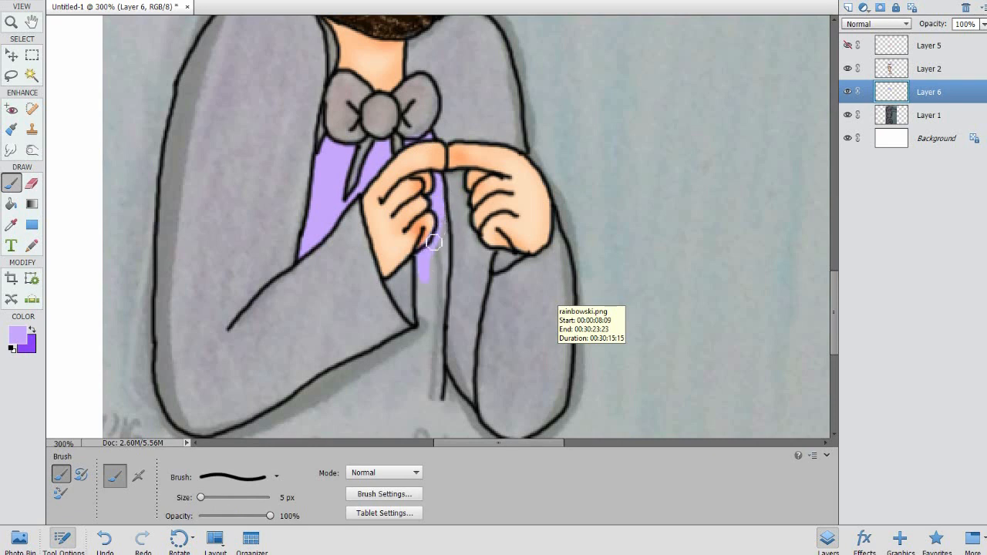
left_click(278, 478)
left_click(265, 433)
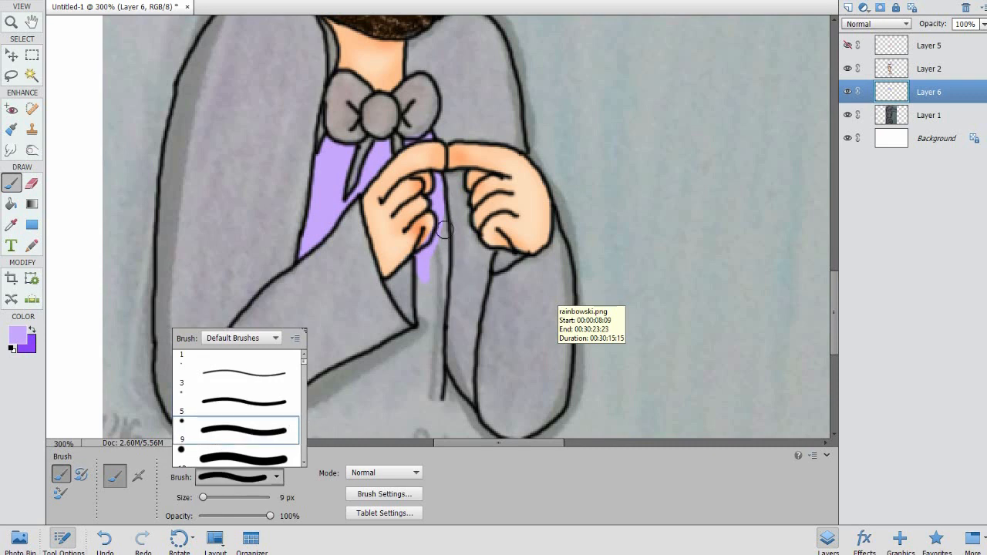
mouse_move(437, 212)
left_mouse_down()
mouse_move(426, 306)
mouse_move(436, 385)
left_mouse_up()
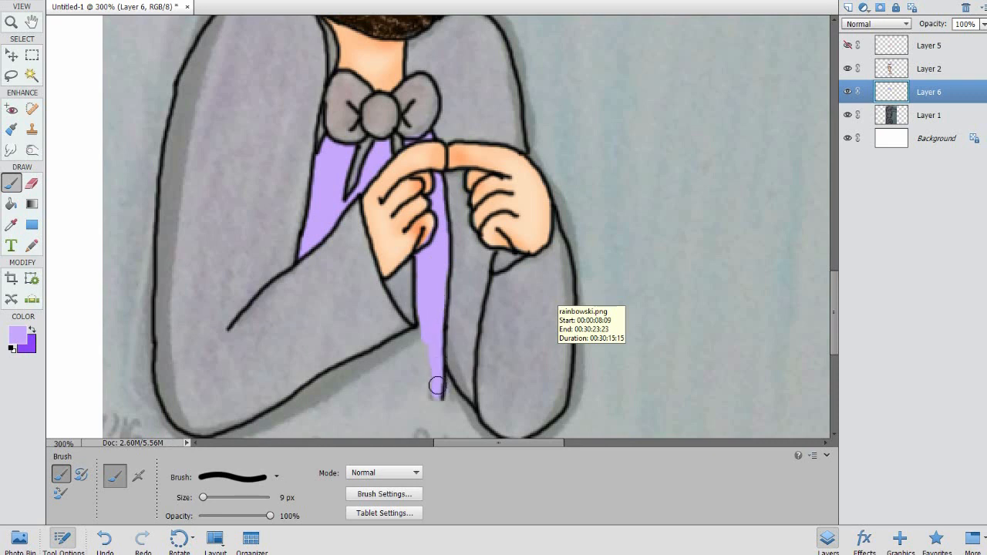
mouse_move(280, 412)
left_mouse_down()
mouse_move(276, 419)
mouse_move(418, 333)
mouse_move(363, 380)
mouse_move(280, 420)
mouse_move(431, 393)
mouse_move(356, 388)
mouse_move(425, 366)
mouse_move(427, 354)
mouse_move(412, 348)
left_mouse_up()
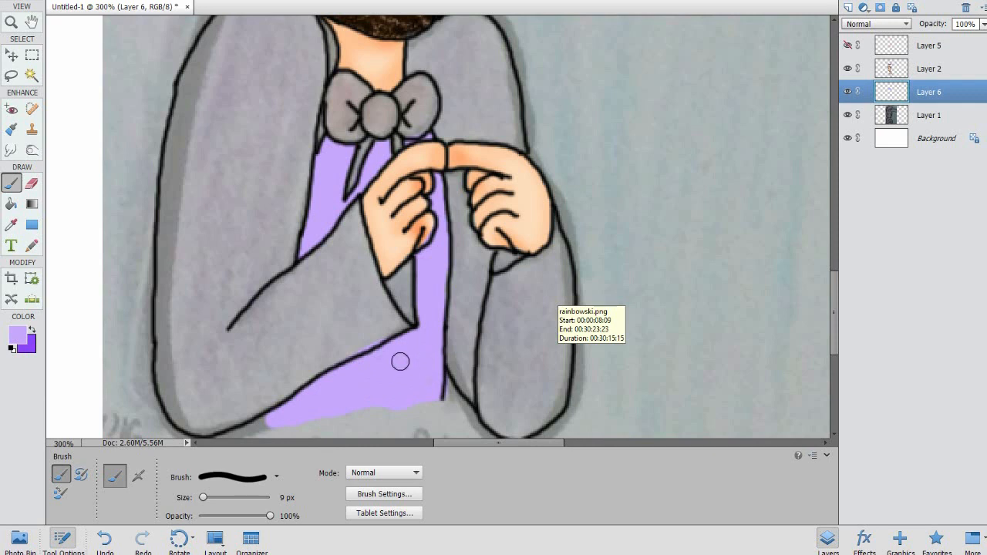
- Clean up the lavender spilling past the costume front's side and lower edges with a 9 px eraser
left_click(33, 182)
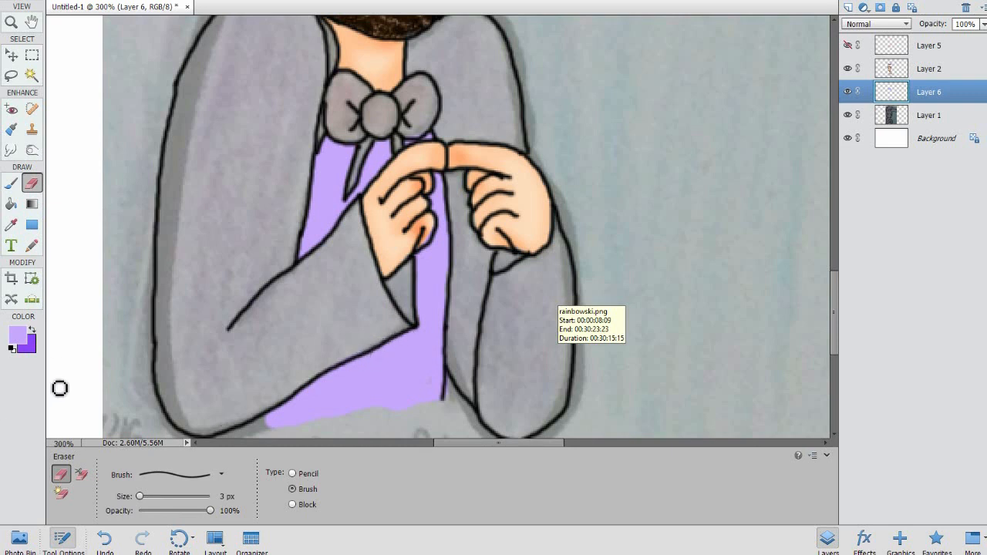
left_click(173, 477)
left_click(187, 426)
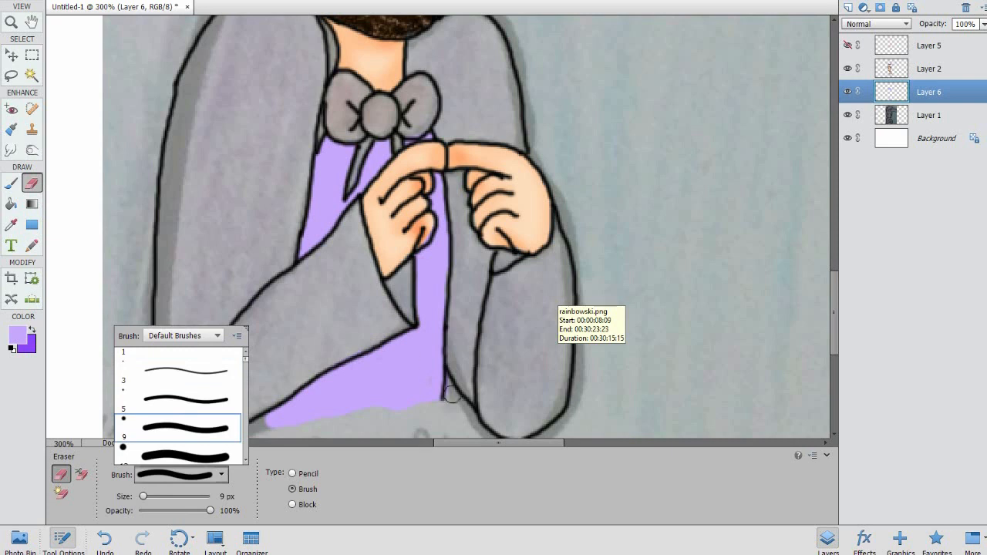
left_click(455, 393)
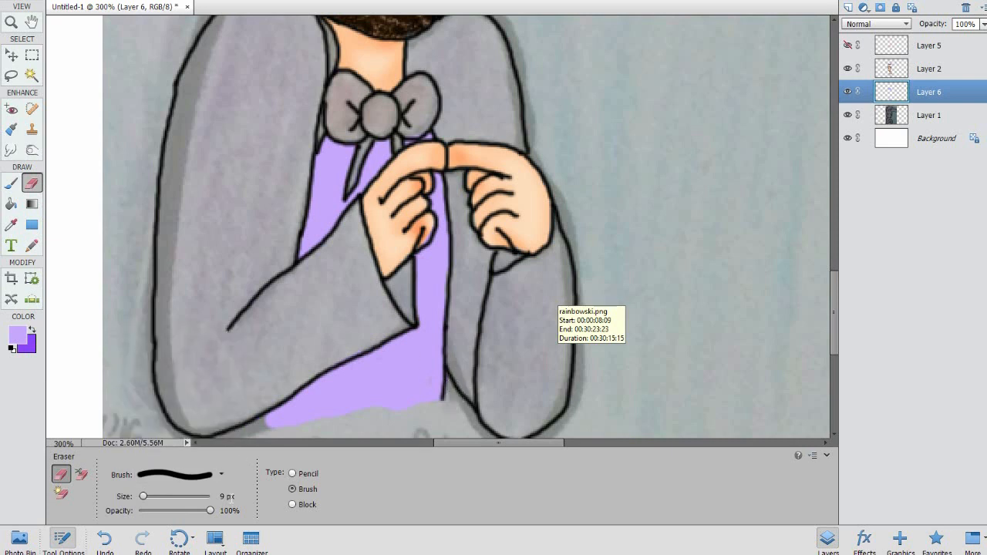
mouse_move(258, 426)
left_mouse_down()
mouse_move(391, 421)
mouse_move(255, 437)
mouse_move(261, 423)
mouse_move(342, 419)
left_mouse_up()
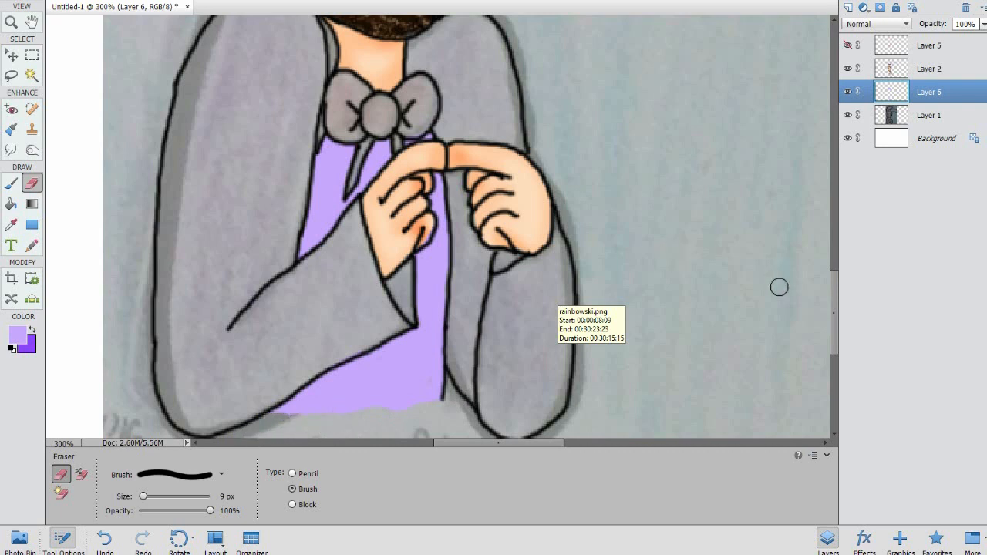
- Paint the base of the upright ear's inner area lavender on Layer 6 with the 9 px brush
left_click_drag(832, 295, 844, 138)
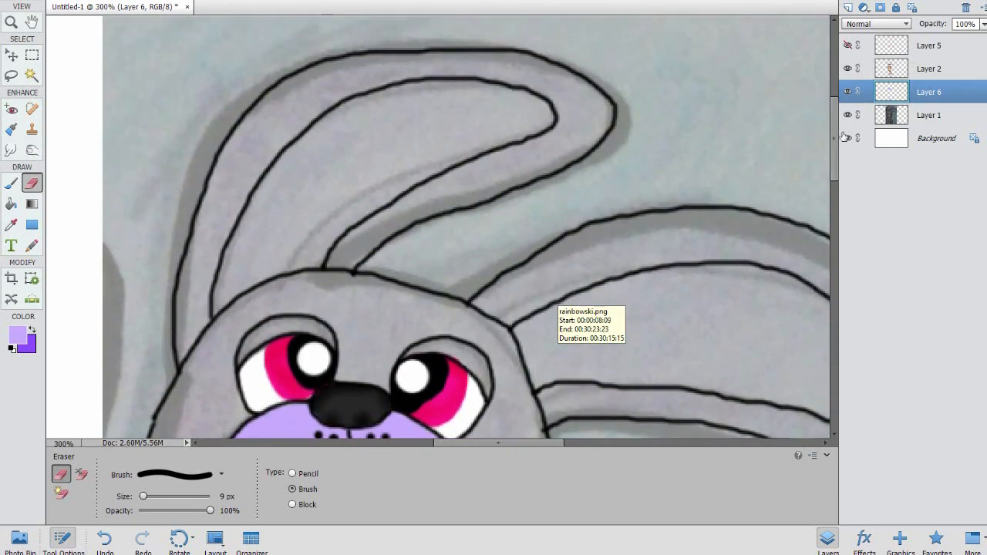
left_click(11, 185)
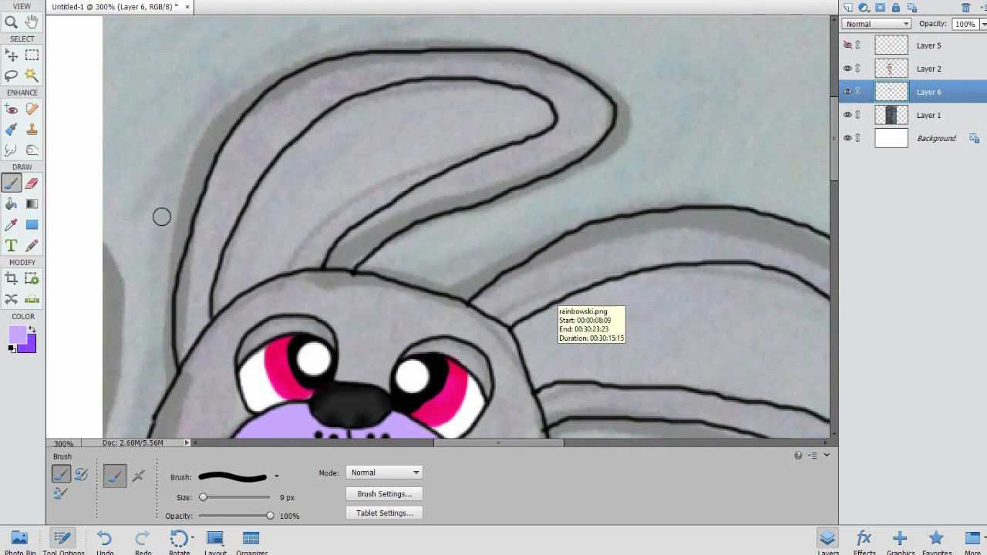
mouse_move(229, 272)
left_mouse_down()
mouse_move(219, 312)
mouse_move(232, 289)
mouse_move(316, 259)
left_mouse_up()
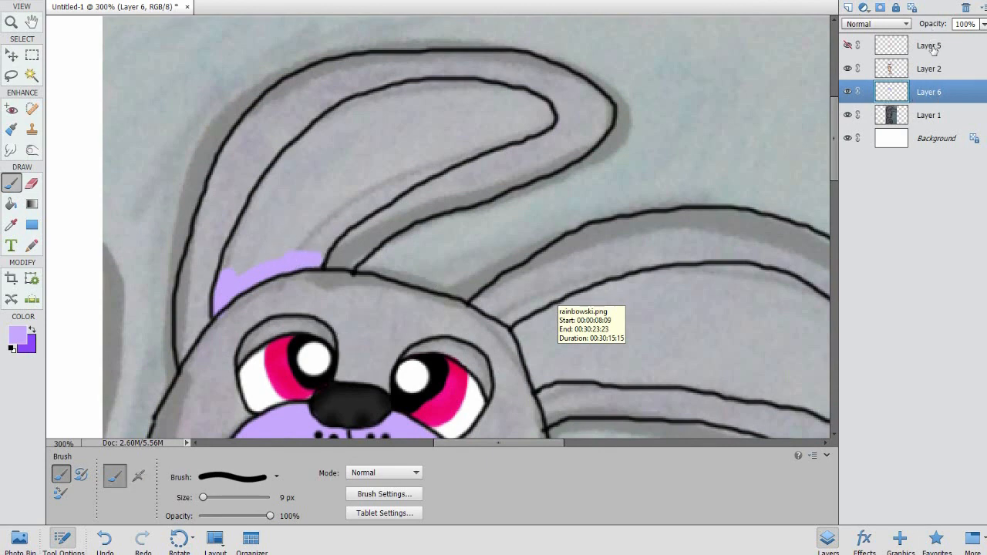
- Fill the inner area of the sideways-drooping ear with lavender on Layer 2 using the Paint Bucket
left_click(927, 69)
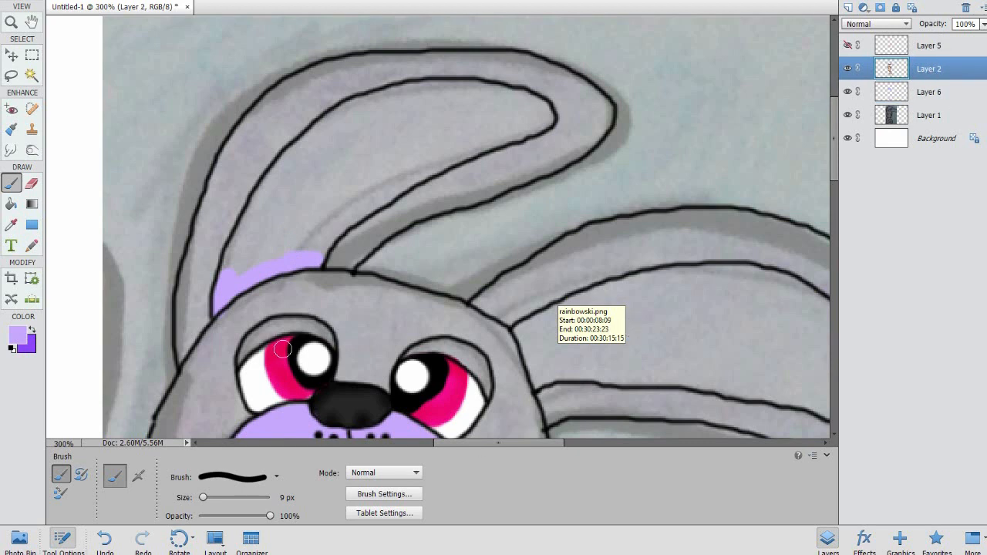
left_click(11, 206)
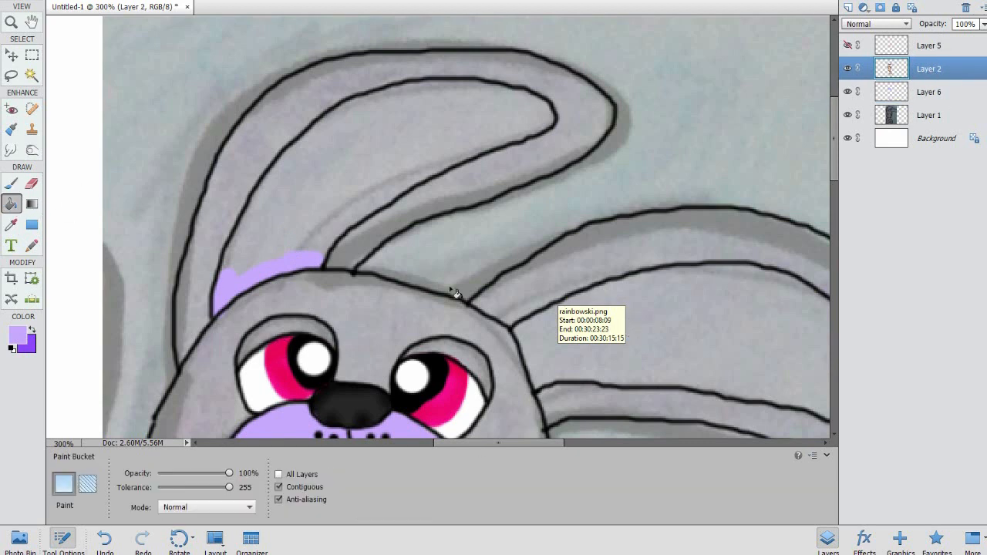
left_click(698, 330)
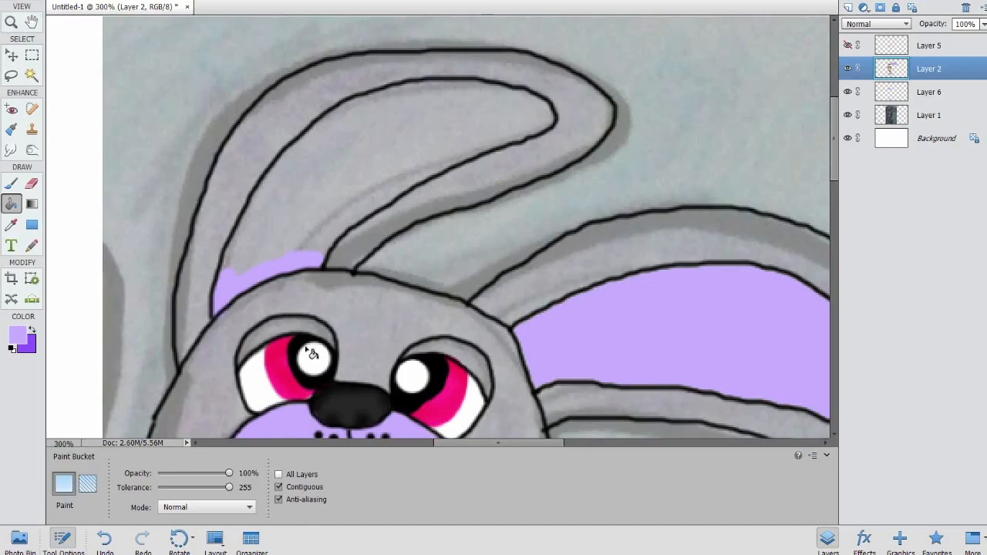
left_click(11, 184)
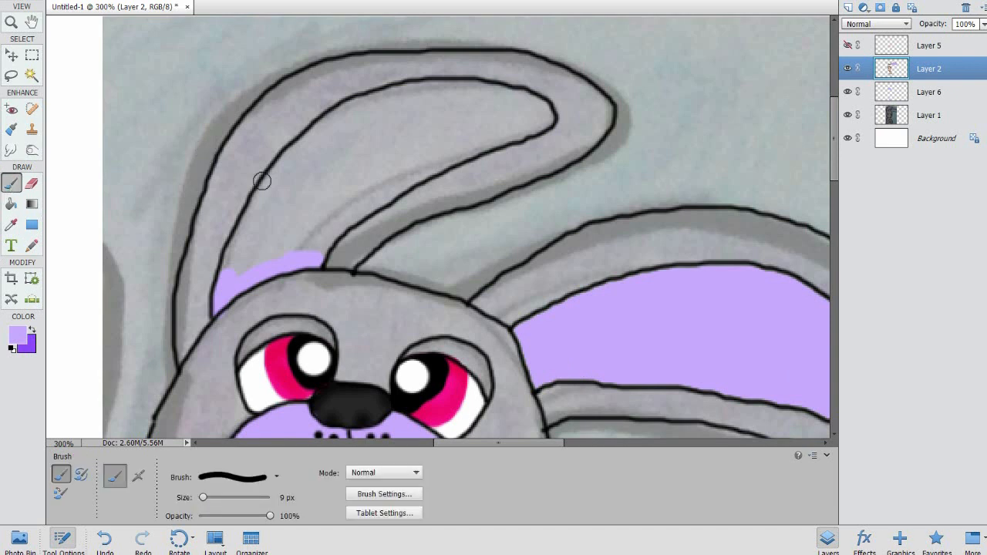
mouse_move(236, 249)
left_mouse_down()
mouse_move(231, 275)
mouse_move(293, 225)
left_mouse_up()
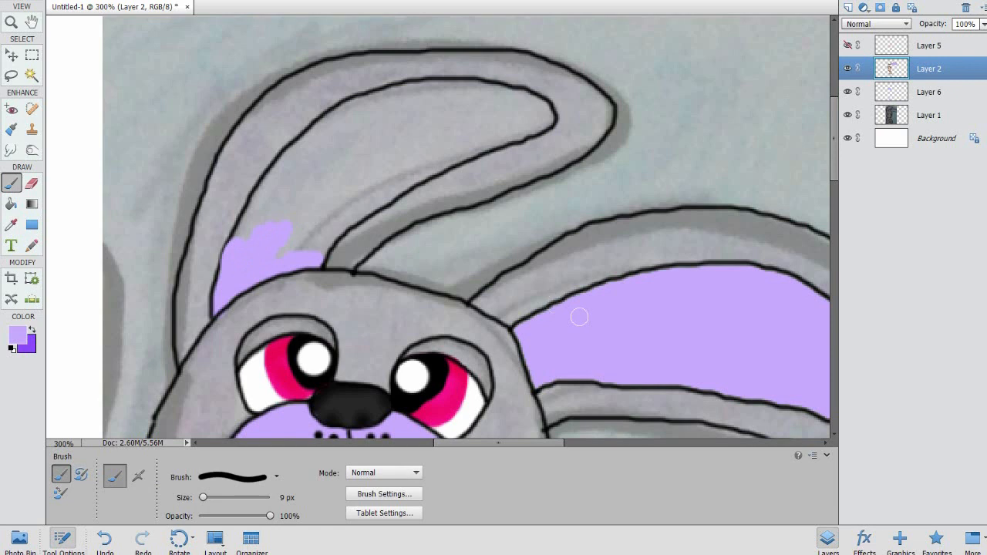
left_click_drag(554, 443, 584, 437)
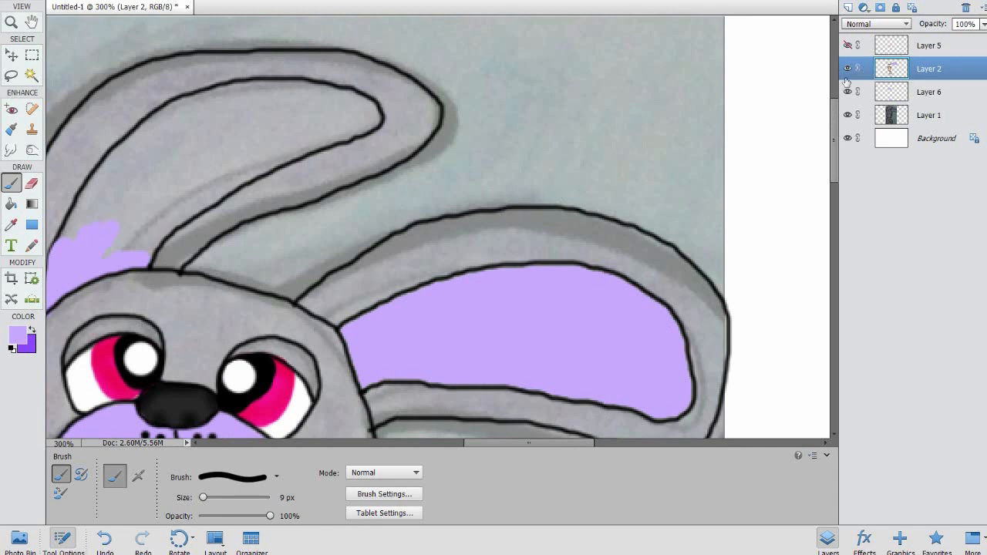
- Switch to Layer 6 and undo the last lavender brush stroke and the Paint Bucket fill in the drooping ear
left_click(899, 96)
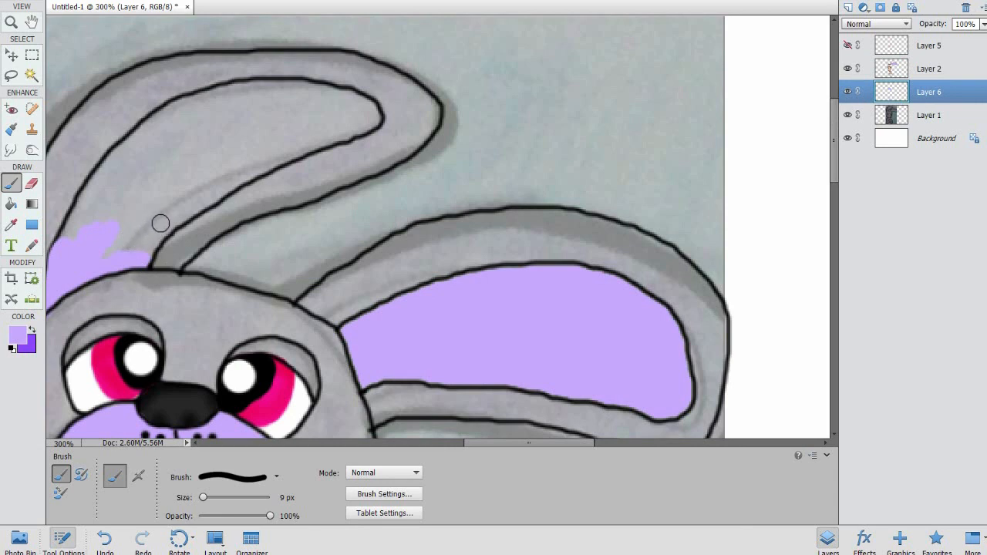
key("ctrl+z")
key("ctrl+z")
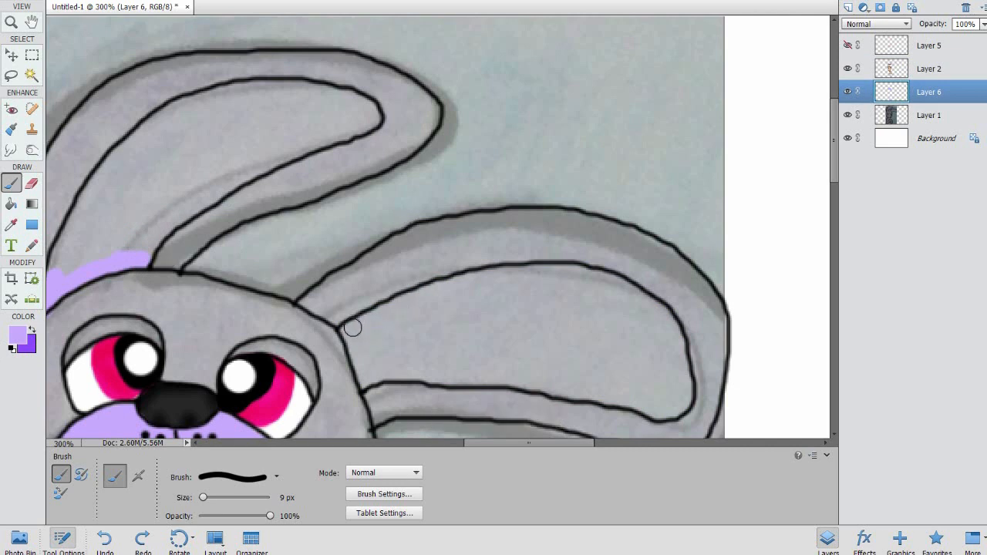
- Paint the drooping ear's inner base lavender with the 9 px brush, and fill the upright ear's inner area with a 19 px brush
mouse_move(349, 336)
left_mouse_down()
mouse_move(364, 378)
mouse_move(412, 369)
left_mouse_up()
left_click_drag(483, 443, 452, 445)
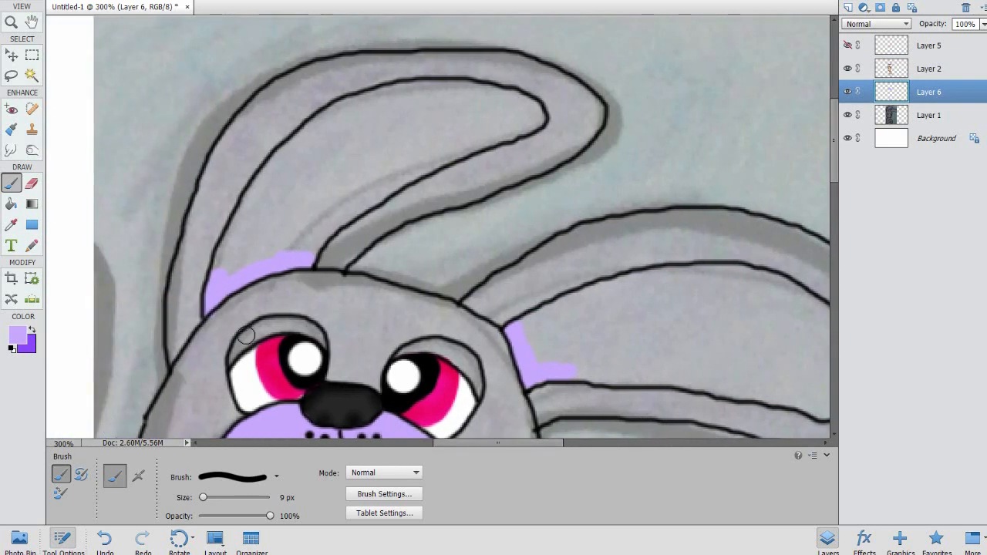
left_click(271, 478)
scroll(304, 369, "down", 3)
left_click(243, 394)
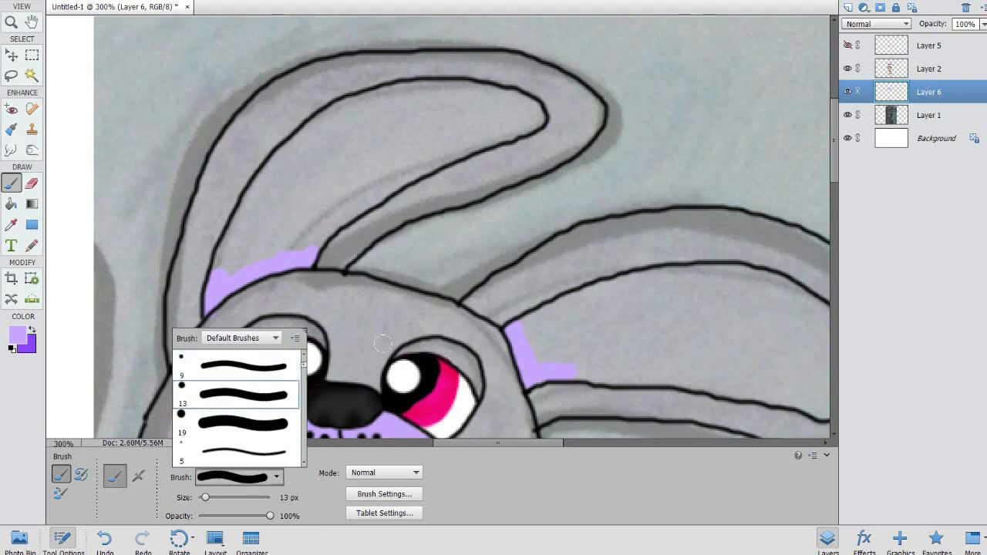
left_click(291, 424)
mouse_move(520, 106)
left_mouse_down()
mouse_move(528, 108)
mouse_move(451, 127)
left_mouse_up()
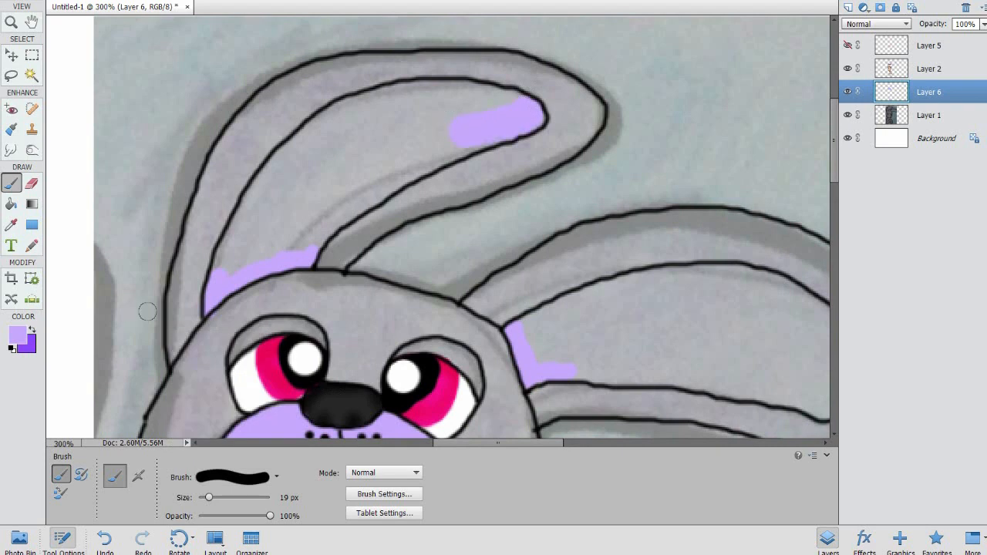
mouse_move(226, 244)
left_mouse_down()
mouse_move(283, 233)
mouse_move(315, 198)
mouse_move(309, 225)
mouse_move(378, 168)
mouse_move(368, 176)
mouse_move(485, 118)
left_mouse_up()
left_click_drag(230, 235, 245, 205)
mouse_move(310, 128)
left_mouse_down()
mouse_move(342, 106)
mouse_move(318, 140)
left_mouse_up()
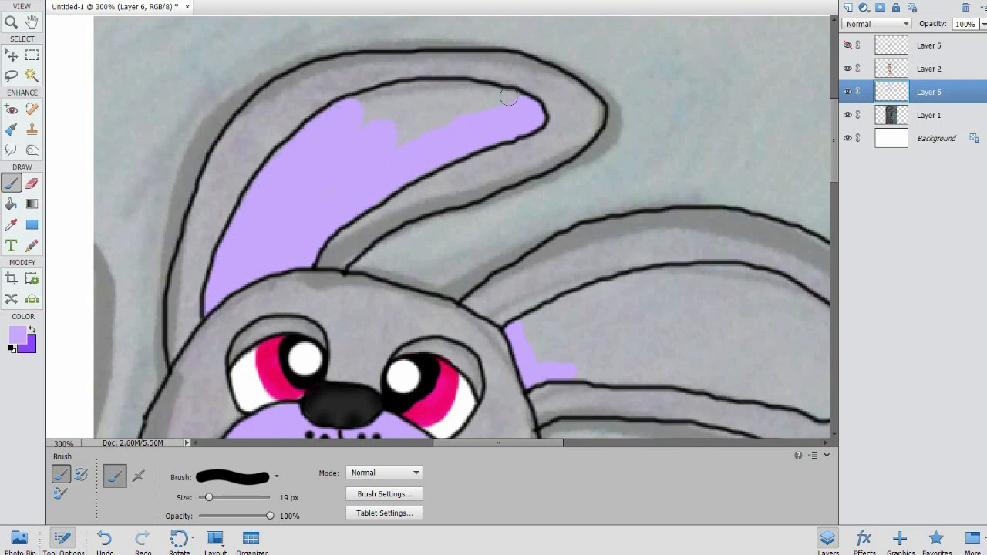
mouse_move(503, 96)
left_mouse_down()
mouse_move(407, 93)
mouse_move(418, 89)
mouse_move(358, 103)
left_mouse_up()
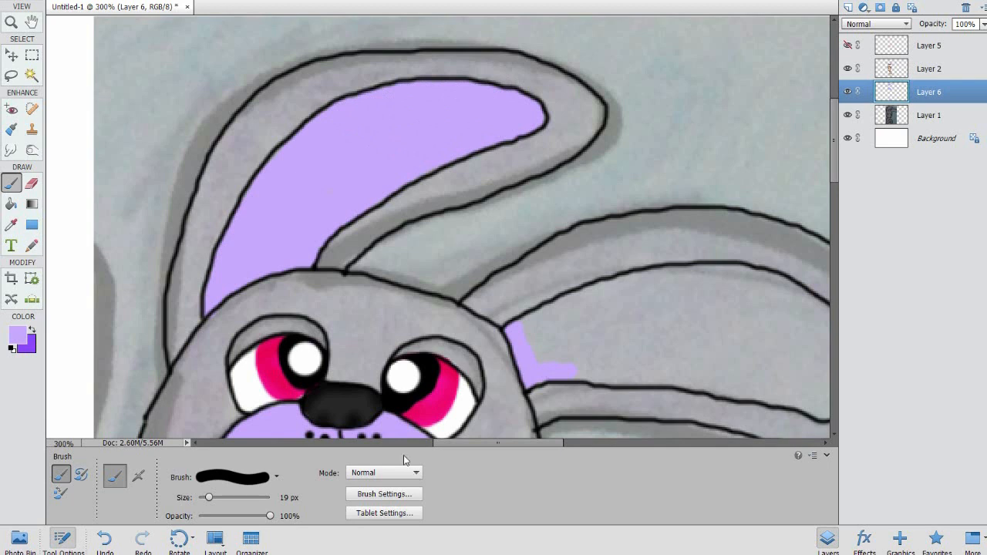
- Fill the rest of the sideways-drooping ear's inner area with lavender on Layer 6 using the 19 px brush
left_click_drag(435, 444, 471, 444)
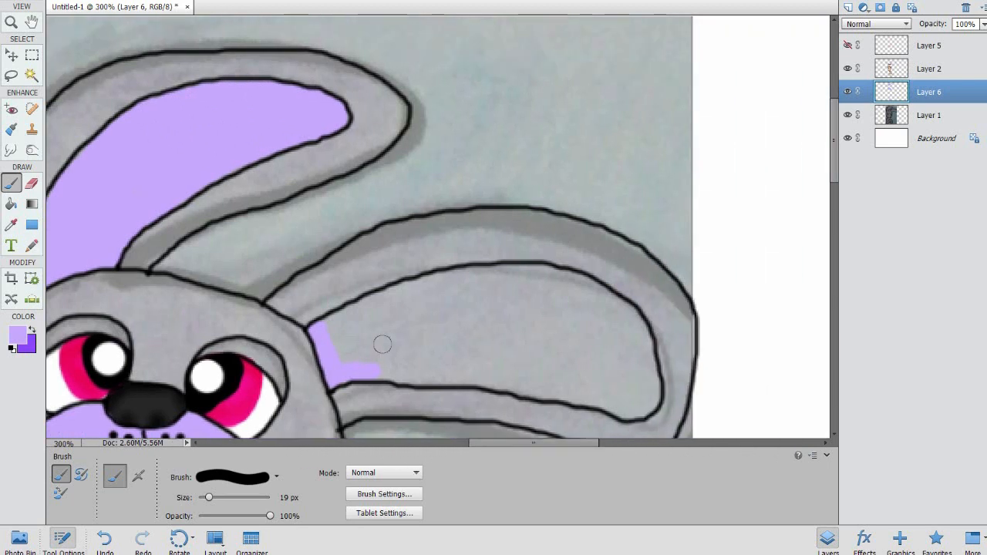
left_click_drag(351, 330, 326, 324)
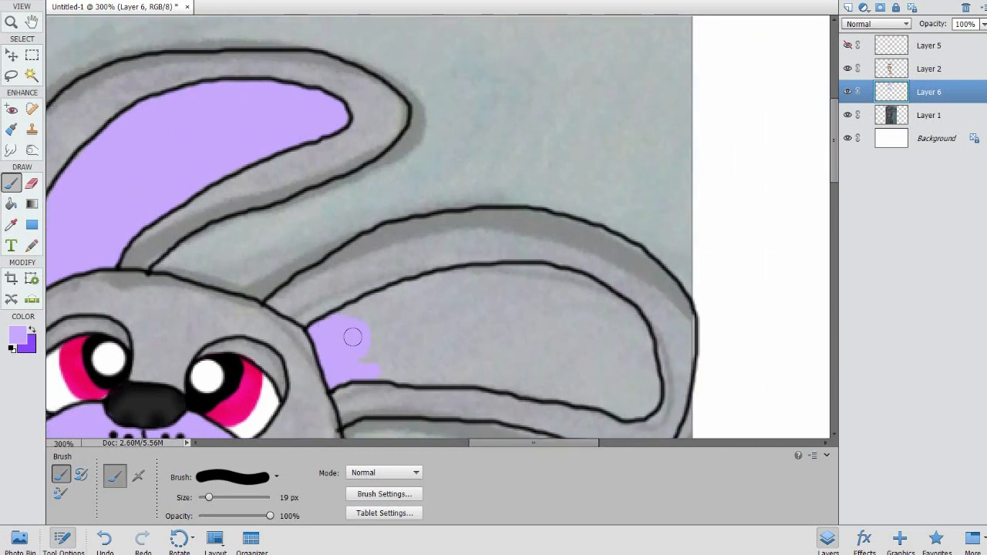
left_click_drag(364, 353, 572, 379)
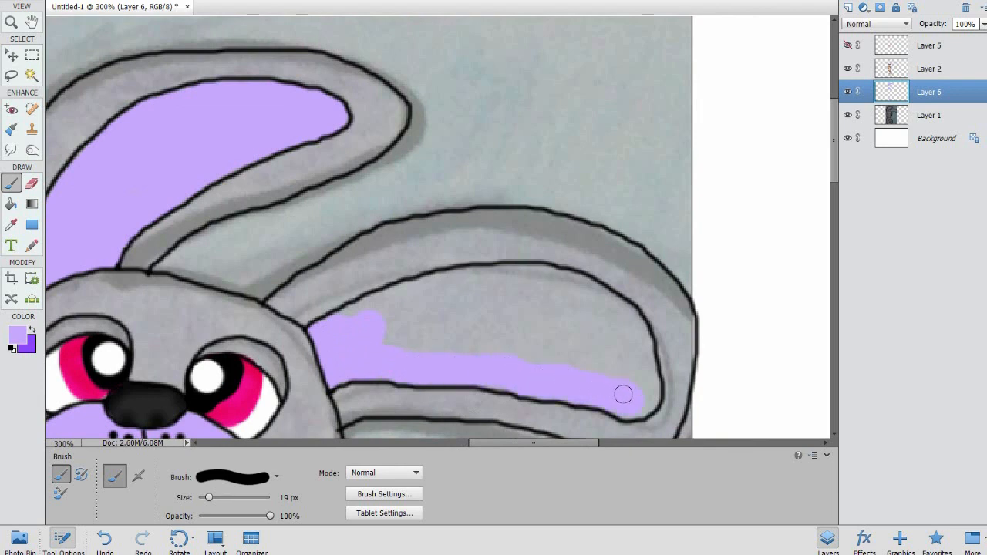
mouse_move(635, 355)
left_mouse_down()
mouse_move(601, 297)
mouse_move(568, 282)
mouse_move(482, 271)
mouse_move(435, 279)
left_mouse_up()
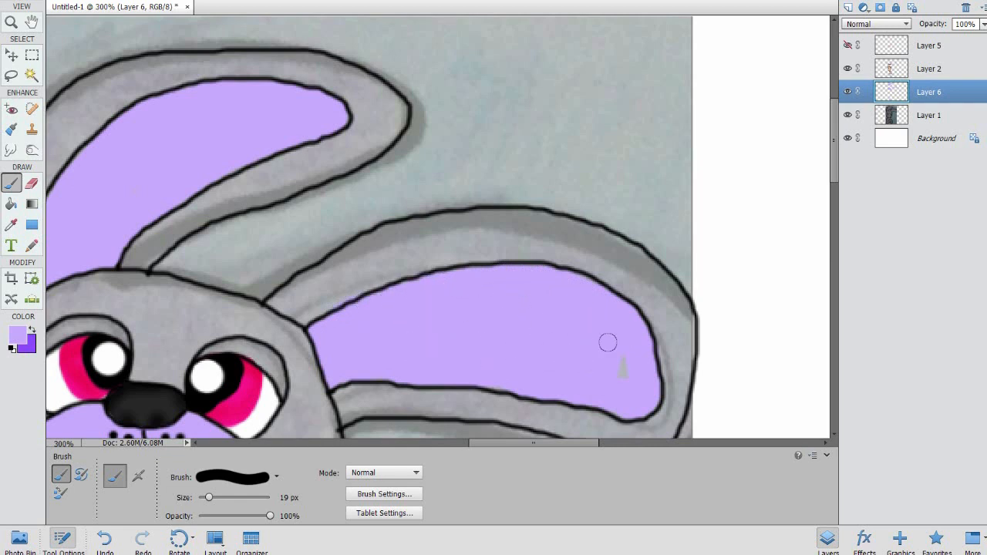
key("ctrl+minus")
key("ctrl+minus")
key("ctrl+minus")
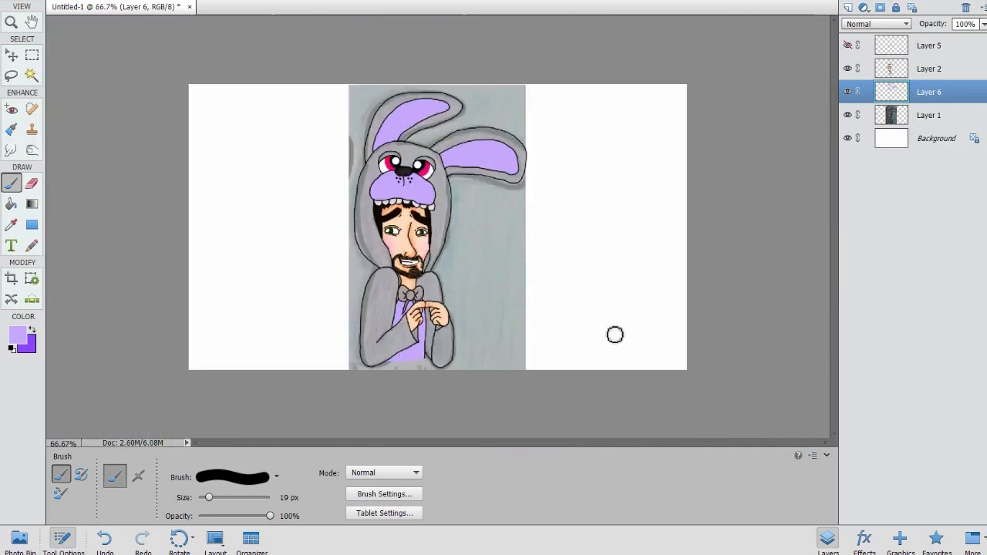
- Darken the bases of both inner ears and the muzzle's centre line with the 12 px Burn tool at 68% exposure, Midtones range
key("ctrl+equal")
key("ctrl+equal")
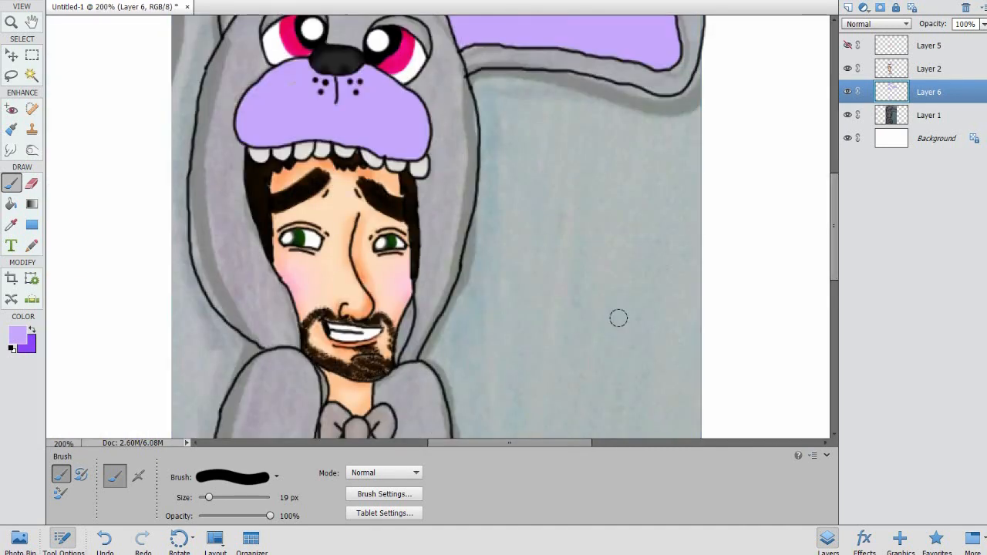
left_click(827, 239)
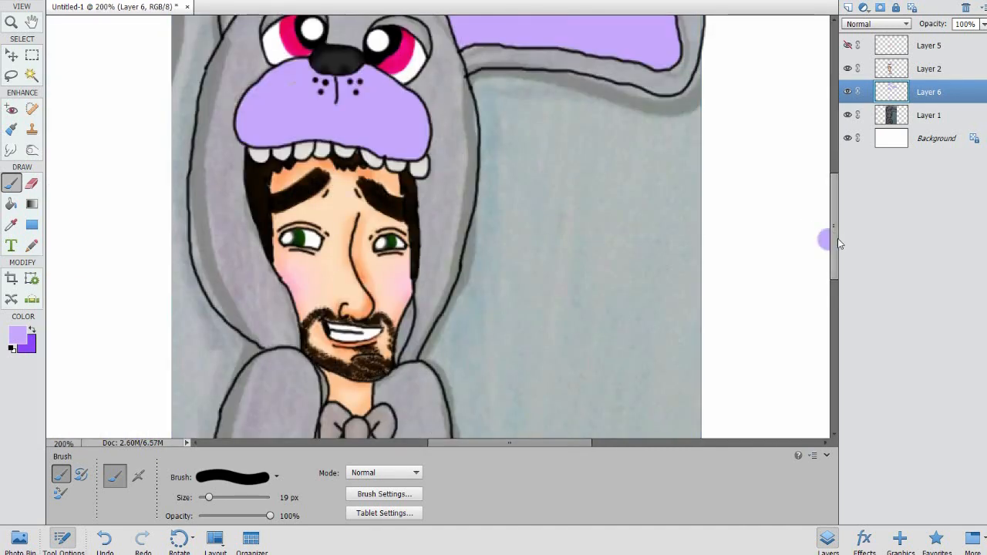
key("ctrl+z")
scroll(835, 211, "up", 5)
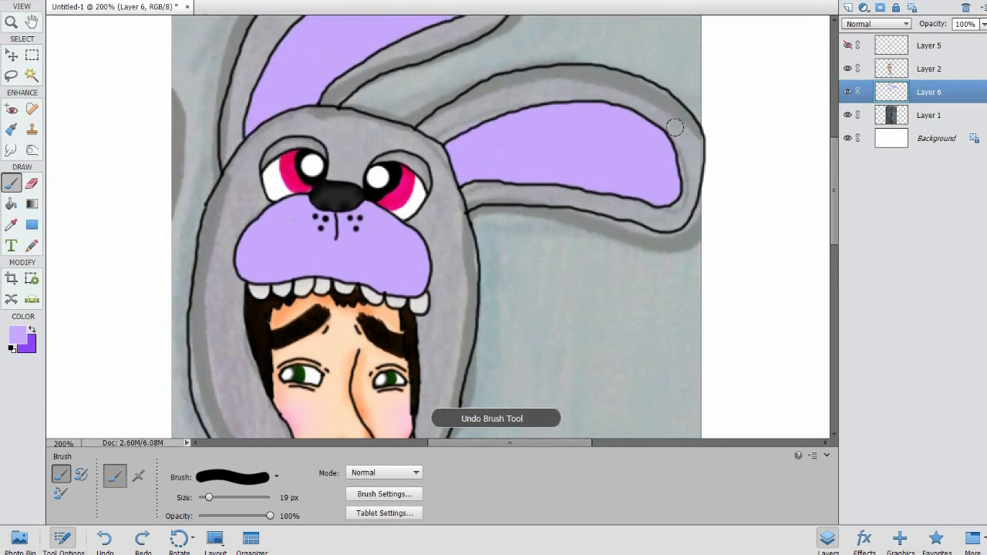
left_click(32, 149)
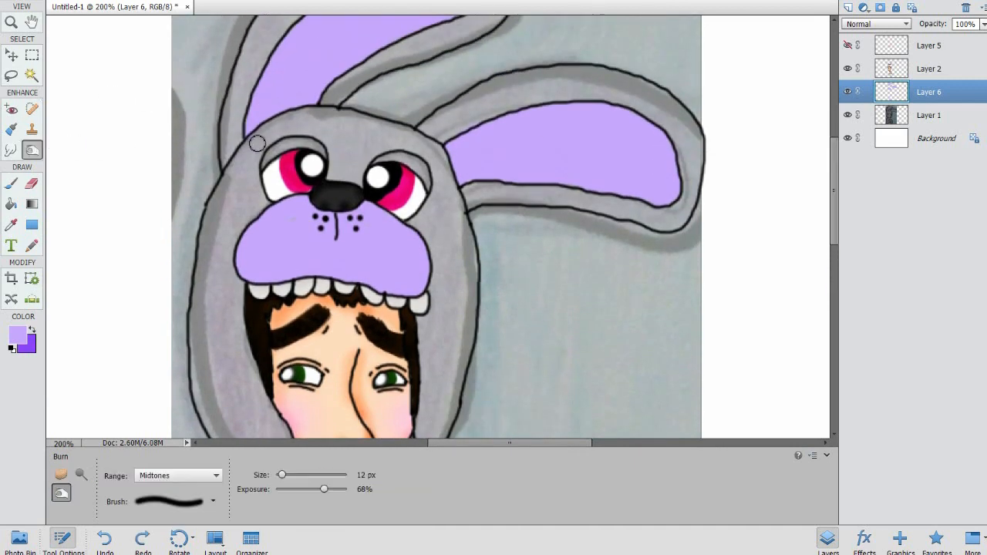
mouse_move(252, 116)
left_mouse_down()
mouse_move(246, 130)
mouse_move(304, 115)
left_mouse_up()
left_click_drag(453, 148, 466, 186)
mouse_move(334, 239)
left_mouse_down()
mouse_move(336, 222)
mouse_move(338, 236)
mouse_move(360, 222)
mouse_move(324, 224)
left_mouse_up()
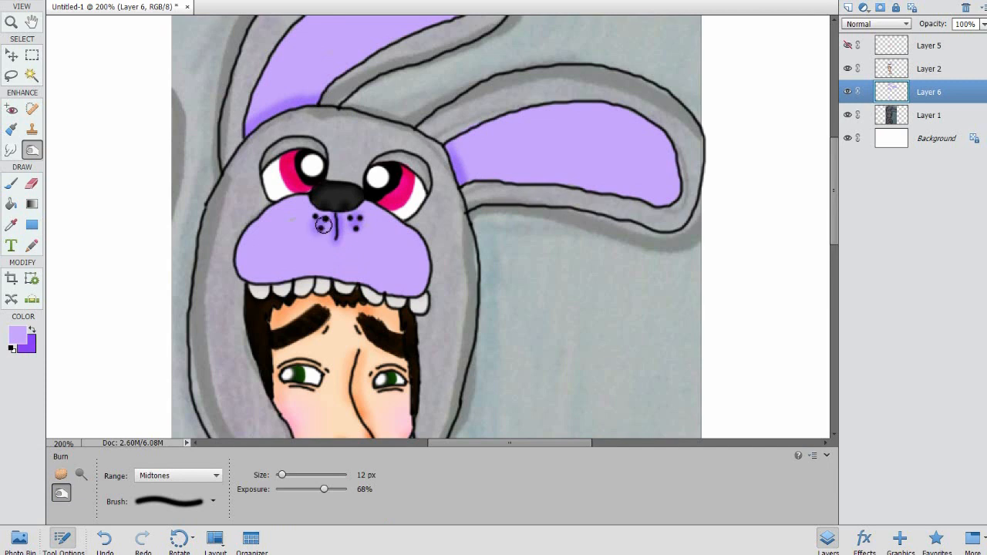
- Shade the muzzle's outer edges and the drooping ear's inner edges with the Burn tool at 17 px
left_click_drag(287, 473, 289, 474)
mouse_move(309, 184)
left_mouse_down()
mouse_move(274, 213)
mouse_move(297, 200)
mouse_move(243, 260)
mouse_move(269, 211)
mouse_move(240, 279)
mouse_move(247, 270)
mouse_move(330, 273)
mouse_move(415, 296)
mouse_move(432, 267)
mouse_move(422, 246)
mouse_move(347, 203)
left_mouse_up()
mouse_move(260, 293)
left_mouse_down()
mouse_move(337, 282)
mouse_move(396, 296)
mouse_move(429, 277)
left_mouse_up()
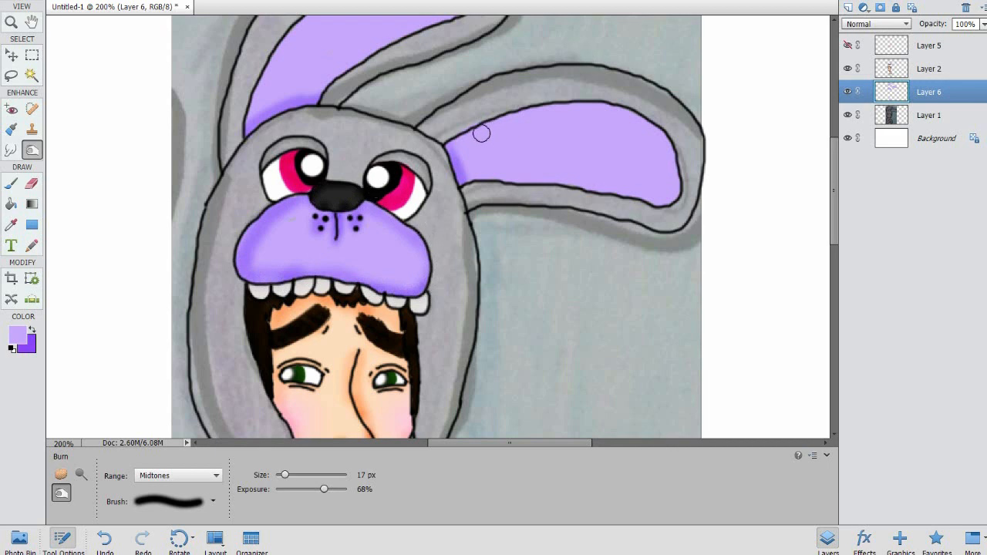
mouse_move(452, 145)
left_mouse_down()
mouse_move(524, 106)
mouse_move(612, 111)
mouse_move(665, 147)
mouse_move(672, 192)
mouse_move(648, 202)
mouse_move(462, 179)
mouse_move(473, 146)
mouse_move(500, 118)
left_mouse_up()
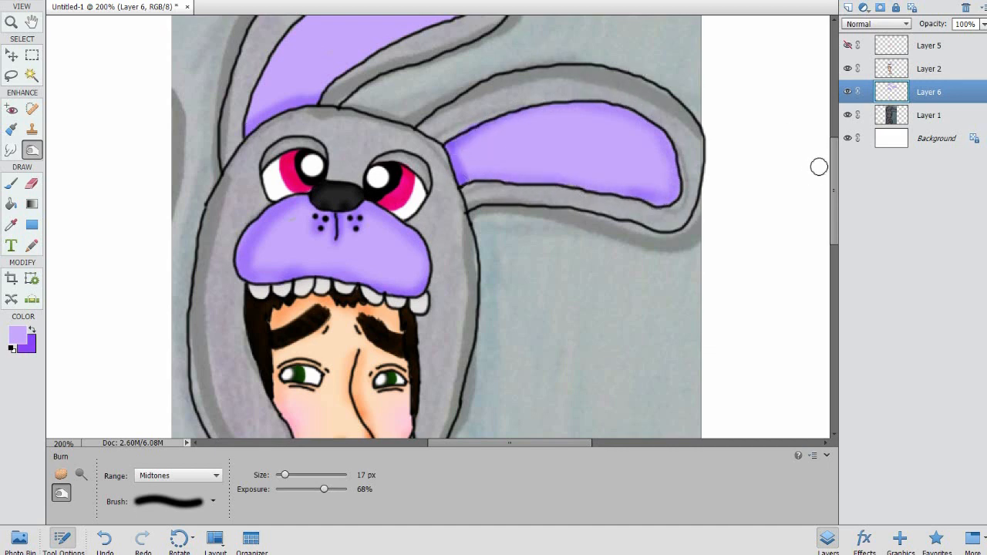
- Burn soft shading across the lavender inner areas of both ears with a 43 px brush
mouse_move(451, 160)
left_mouse_down()
mouse_move(508, 144)
mouse_move(671, 157)
left_mouse_up()
key("ctrl+z")
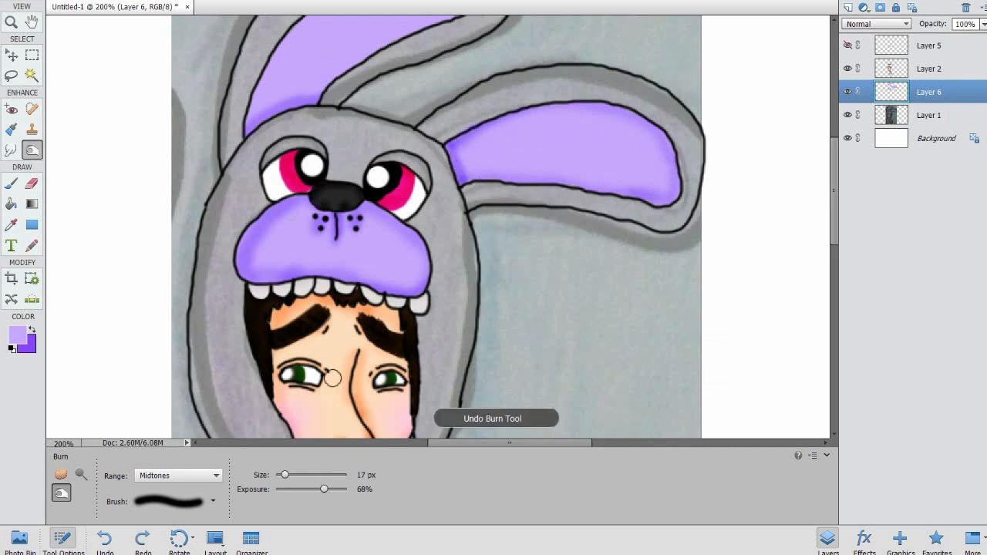
left_click(300, 476)
mouse_move(451, 150)
left_mouse_down()
mouse_move(504, 133)
mouse_move(596, 133)
mouse_move(646, 146)
left_mouse_up()
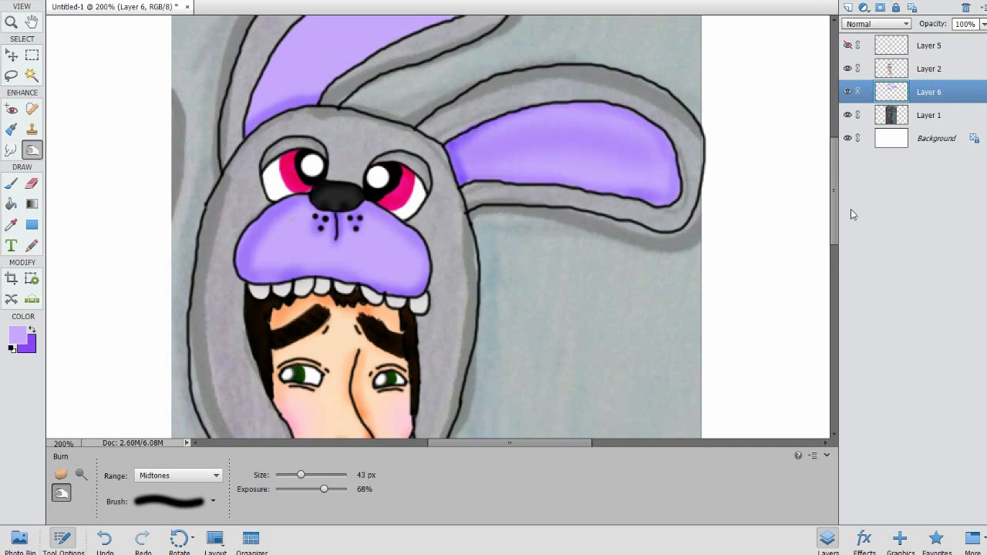
left_click_drag(835, 200, 835, 173)
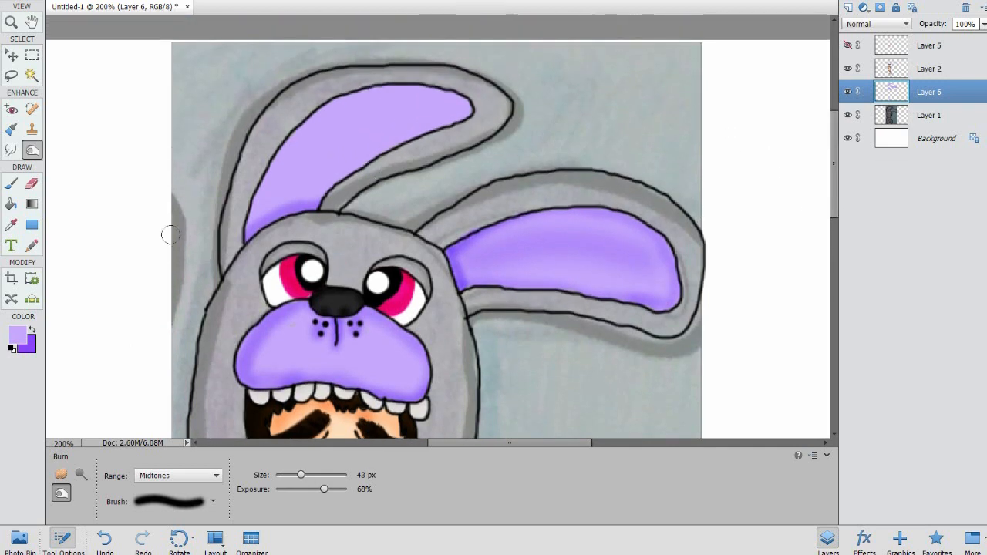
mouse_move(235, 189)
left_mouse_down()
mouse_move(310, 98)
mouse_move(403, 77)
mouse_move(458, 90)
mouse_move(448, 109)
mouse_move(393, 134)
mouse_move(317, 198)
mouse_move(283, 206)
mouse_move(277, 187)
mouse_move(344, 129)
mouse_move(445, 81)
left_mouse_up()
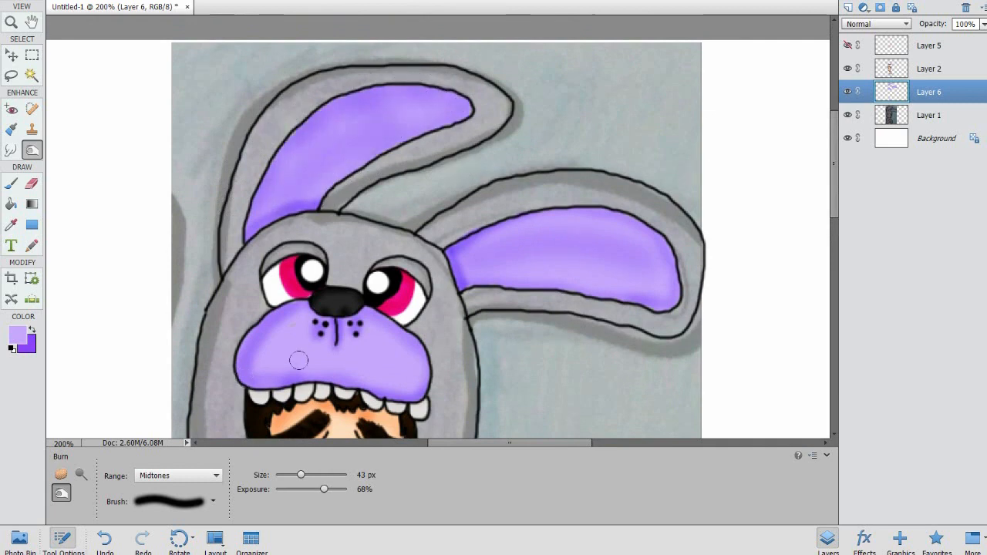
- Add broad burn shading over both sides of the lavender muzzle with the 43 px brush
mouse_move(362, 302)
left_mouse_down()
mouse_move(392, 332)
mouse_move(376, 377)
left_mouse_up()
mouse_move(270, 326)
left_mouse_down()
mouse_move(266, 360)
mouse_move(282, 305)
mouse_move(284, 352)
left_mouse_up()
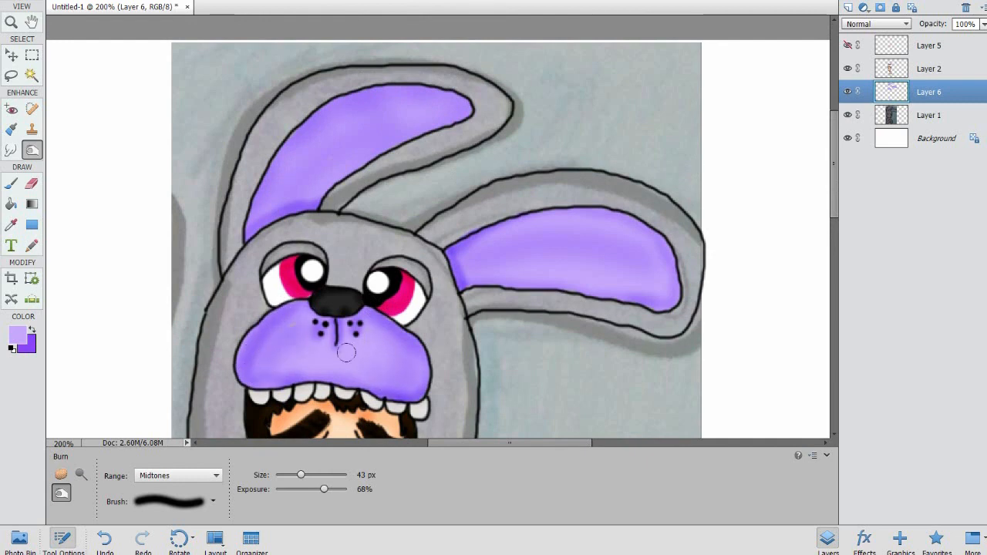
left_click_drag(280, 316, 289, 347)
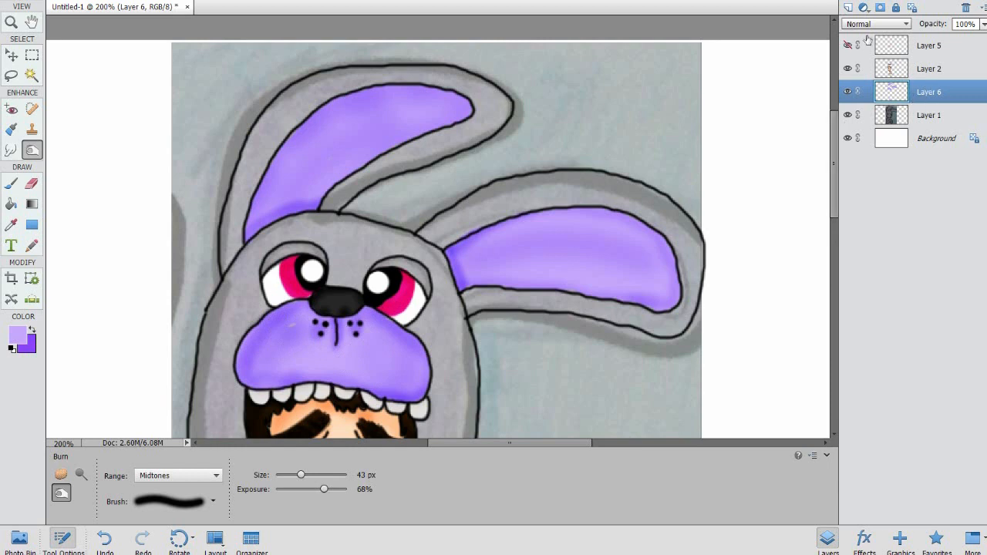
- Add a new layer and place it directly below Layer 6
left_click(848, 7)
left_click_drag(905, 104, 900, 130)
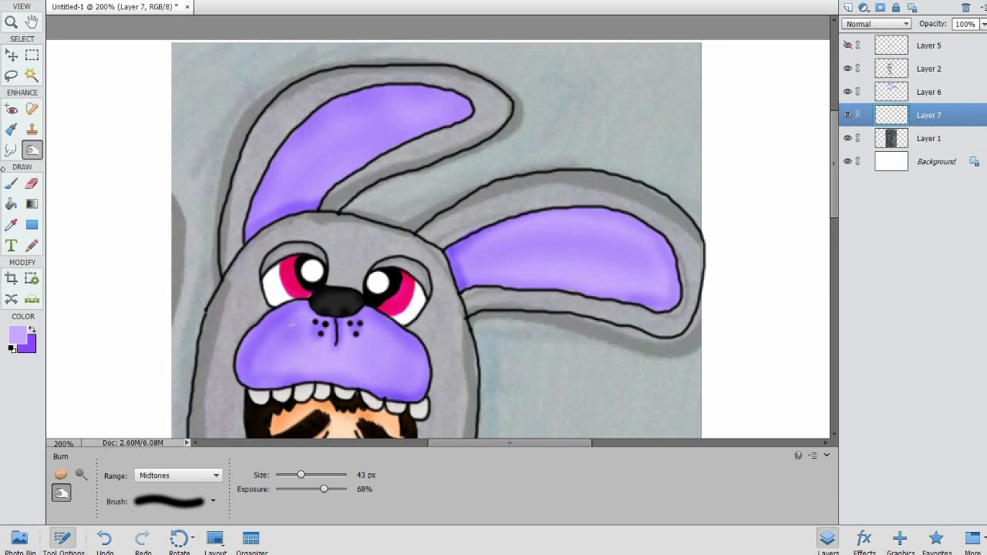
left_click(12, 185)
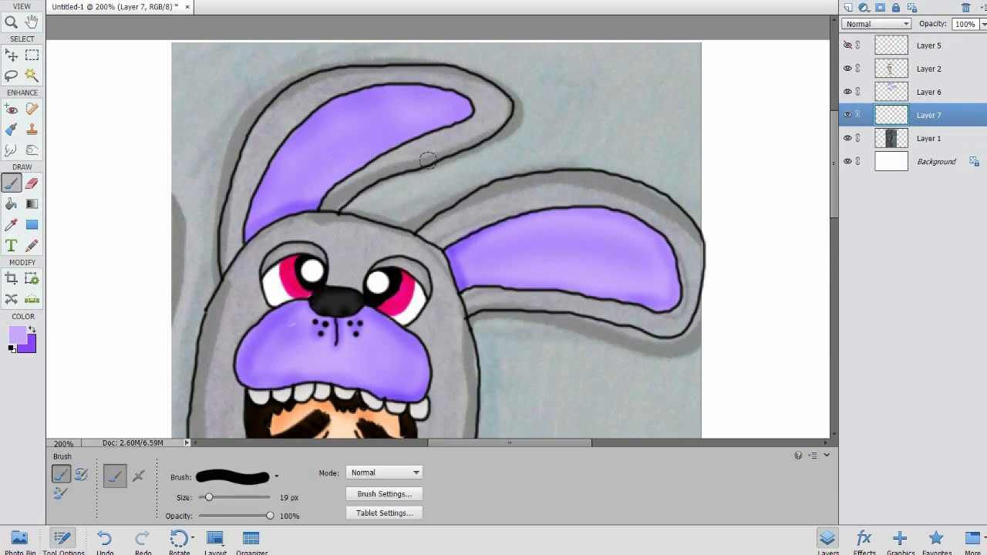
left_click(31, 152)
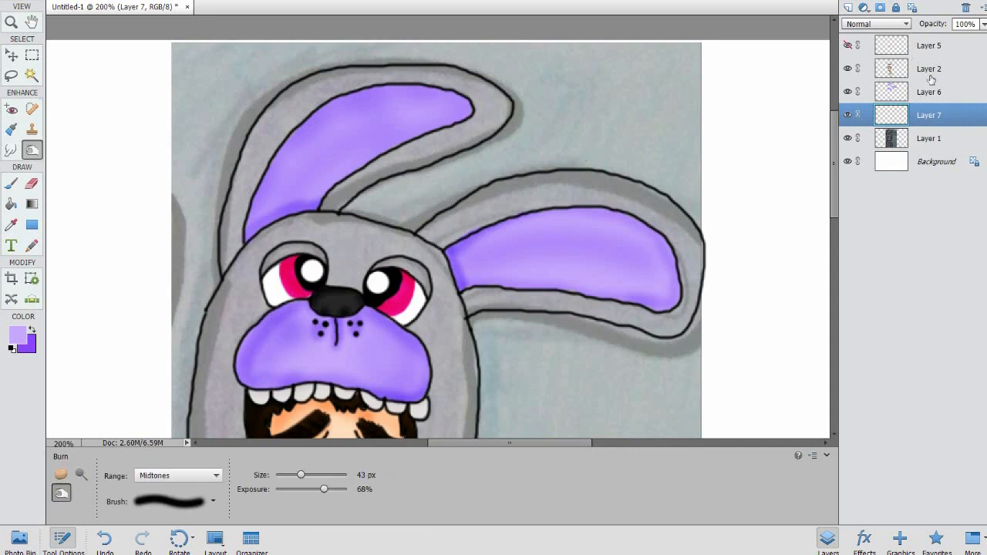
- Merge Layer 7 and Layer 6 into a single layer
left_click(917, 96, "ctrl")
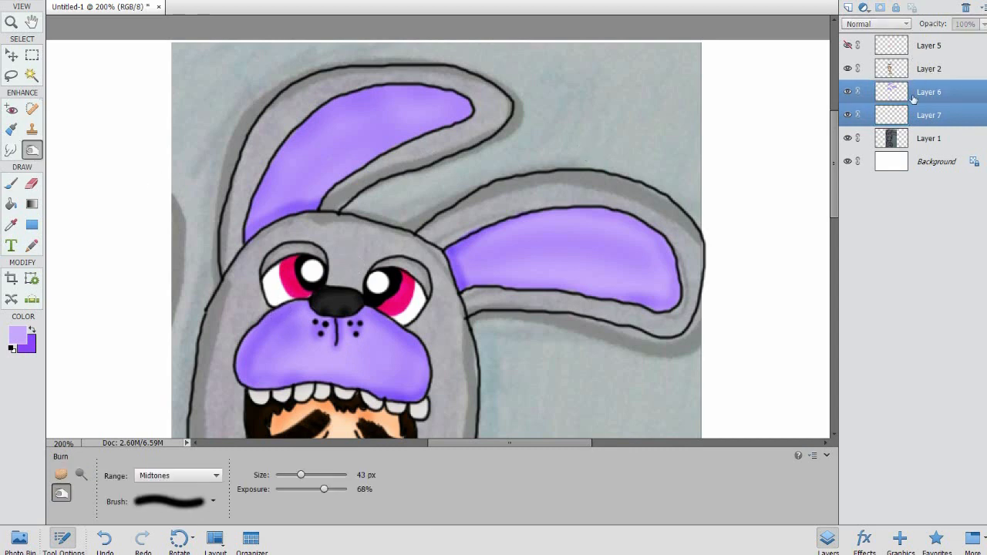
right_click(913, 78)
left_click(904, 99)
left_click(908, 100)
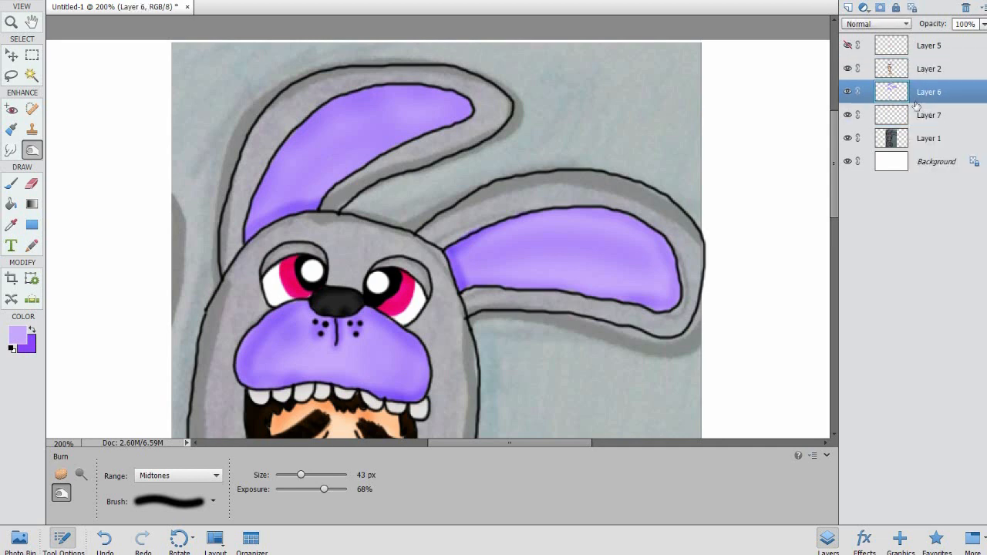
left_click(930, 122, "ctrl")
right_click(930, 122)
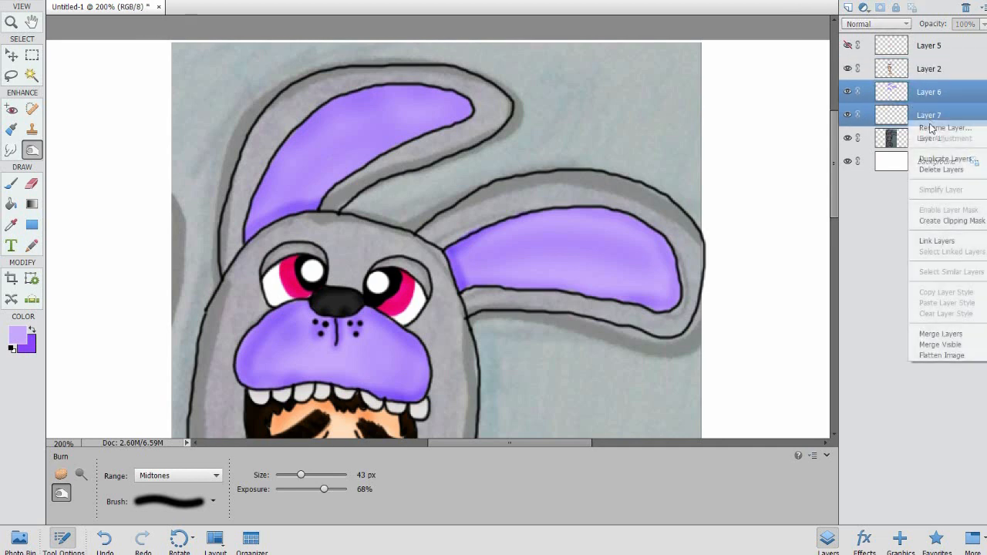
left_click(952, 334)
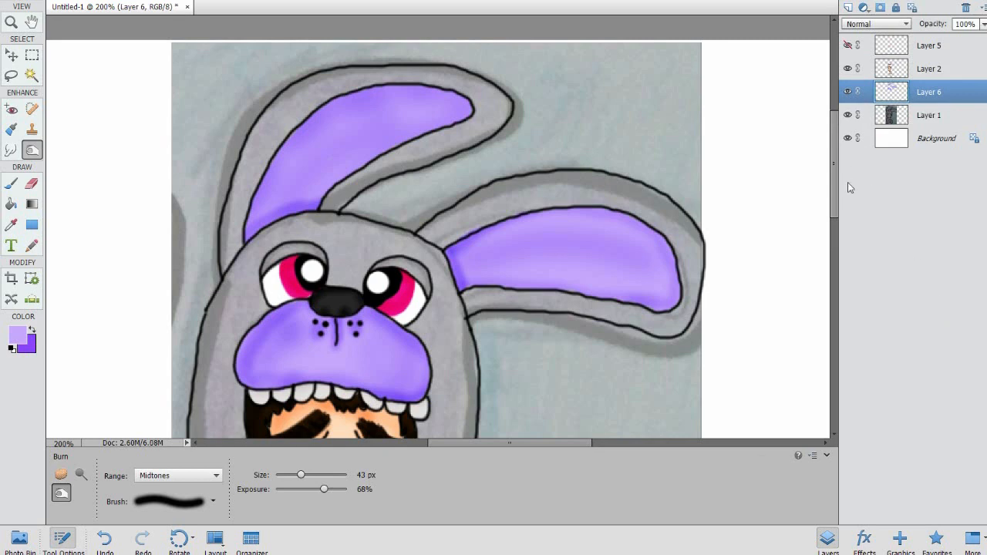
- Burn soft shading over the lavender shirt front below the bow tie and between the hands with the 43 px brush
left_click_drag(834, 210, 840, 340)
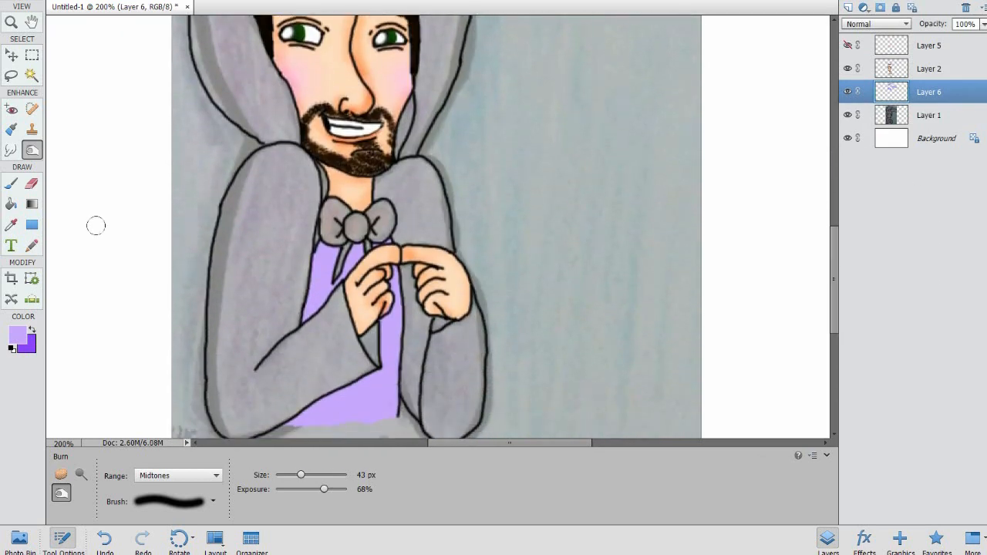
mouse_move(356, 236)
left_mouse_down()
mouse_move(304, 297)
mouse_move(312, 236)
mouse_move(317, 257)
left_mouse_up()
left_click_drag(306, 293, 310, 310)
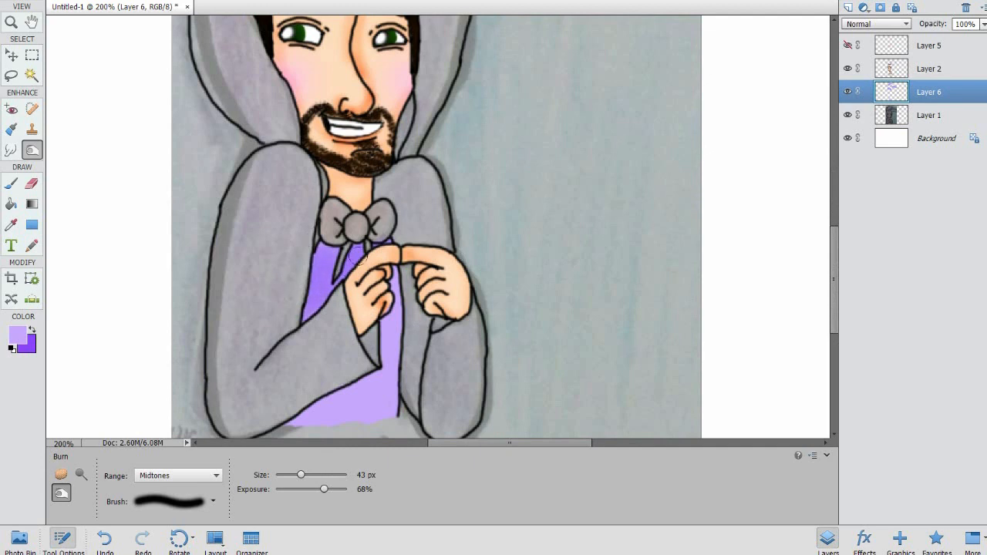
mouse_move(303, 219)
left_mouse_down()
mouse_move(285, 246)
mouse_move(307, 310)
mouse_move(404, 235)
left_mouse_up()
mouse_move(355, 259)
left_mouse_down()
mouse_move(377, 273)
mouse_move(385, 252)
mouse_move(386, 320)
mouse_move(375, 317)
mouse_move(338, 367)
mouse_move(279, 395)
mouse_move(386, 333)
mouse_move(390, 411)
mouse_move(405, 319)
mouse_move(391, 347)
mouse_move(403, 372)
left_mouse_up()
scroll(435, 366, "up", 4)
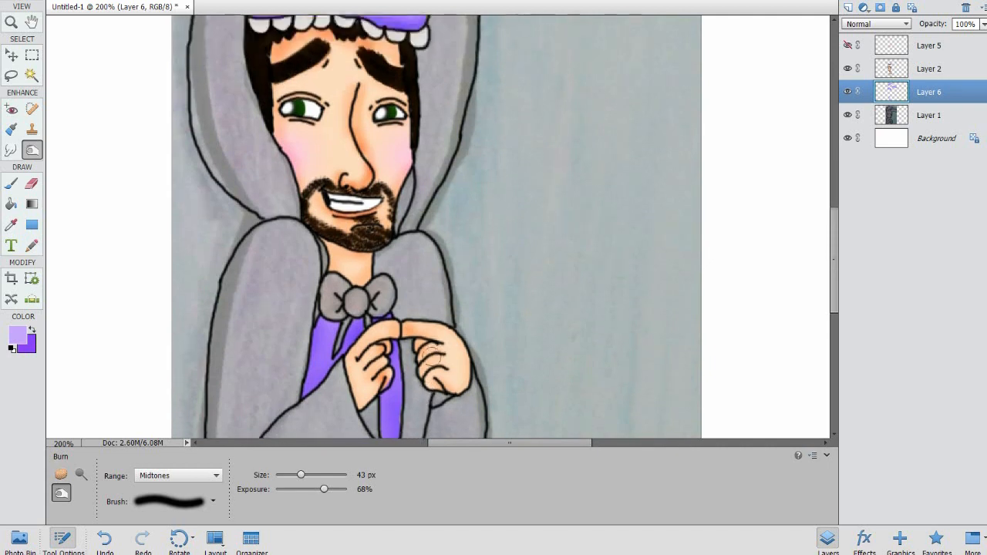
scroll(615, 201, "up", 3)
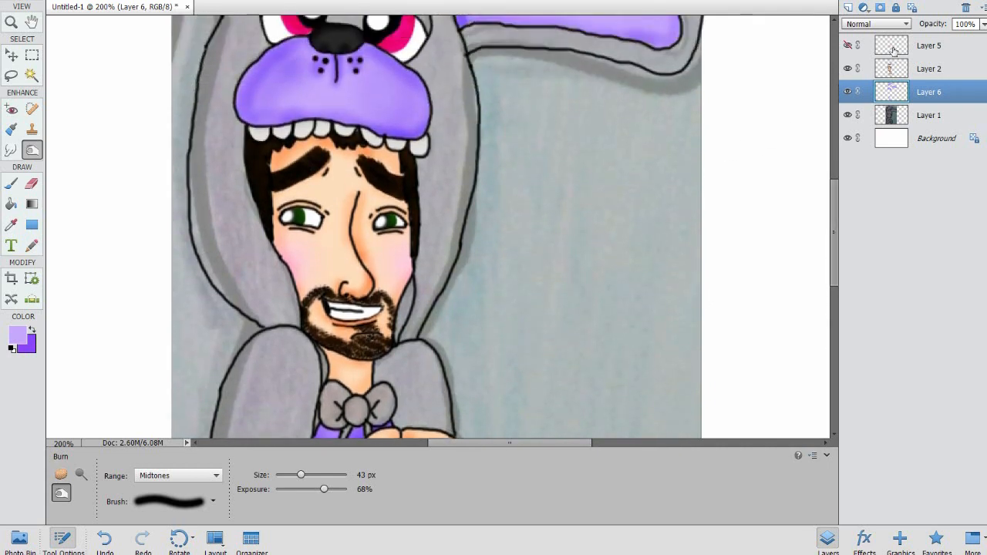
- Merge Layer 6 with Layer 2 and add a new empty layer directly below the merged layer
left_click(889, 74, "ctrl")
right_click(889, 75)
left_click(917, 288)
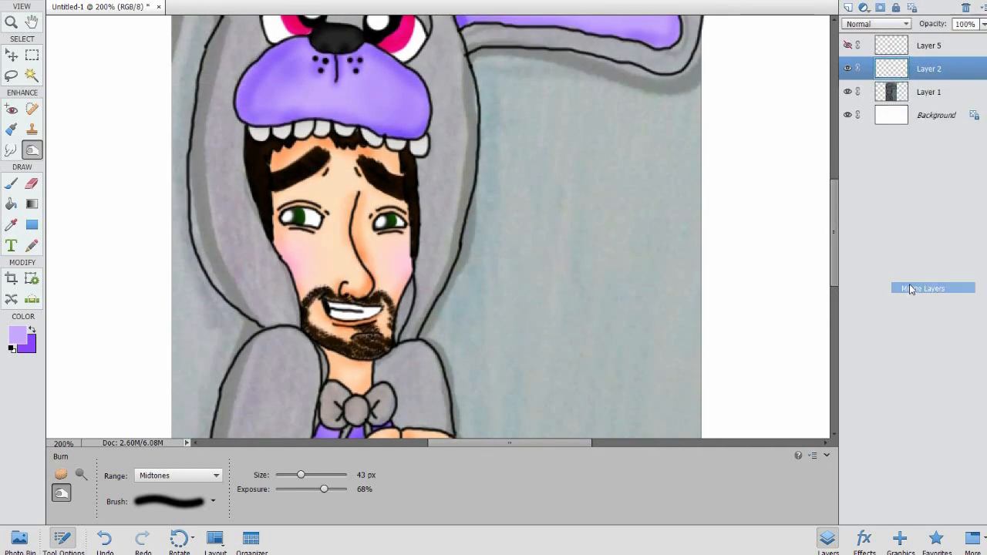
key("ctrl+z")
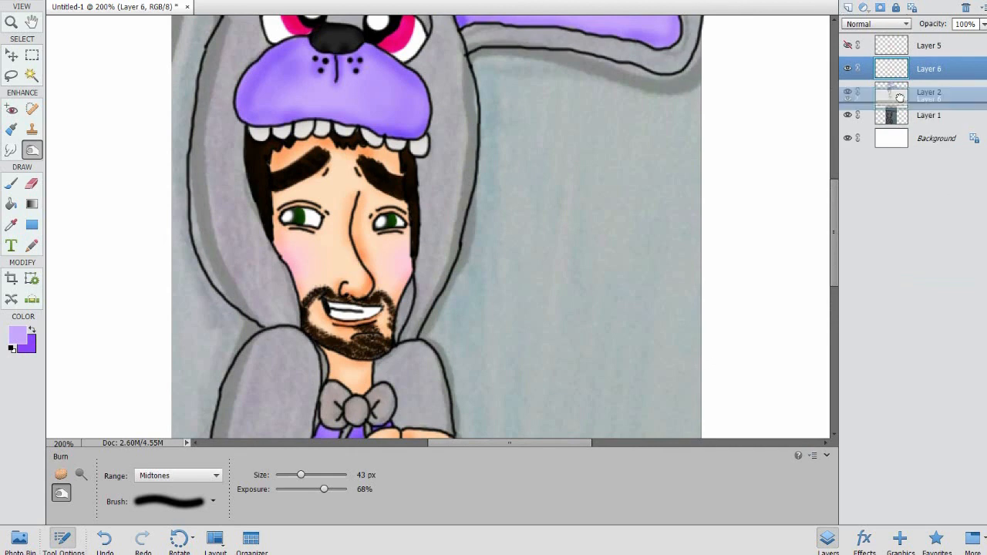
left_click(901, 106)
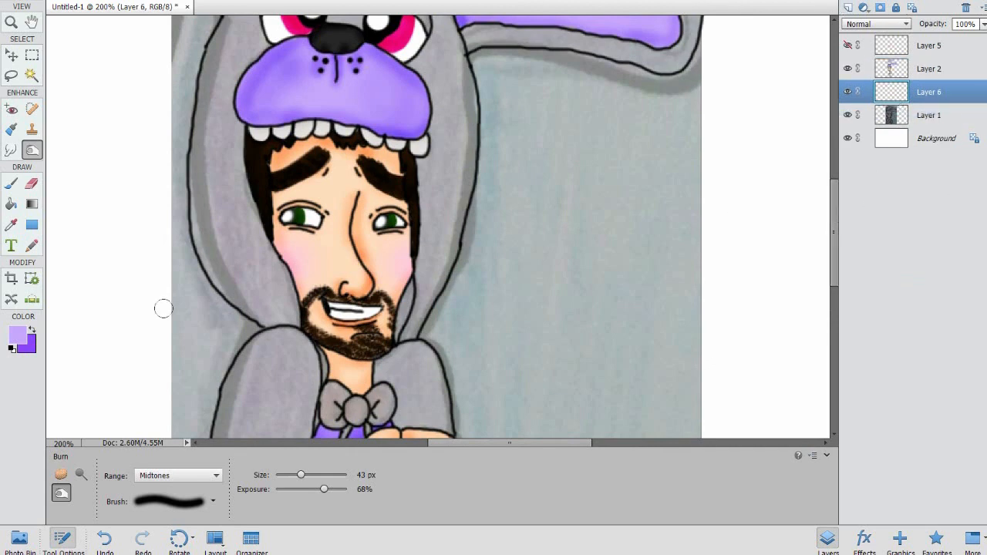
- Reset the colours to default, set the foreground colour to a strong red and switch to the Brush tool
key("d")
left_click(17, 335)
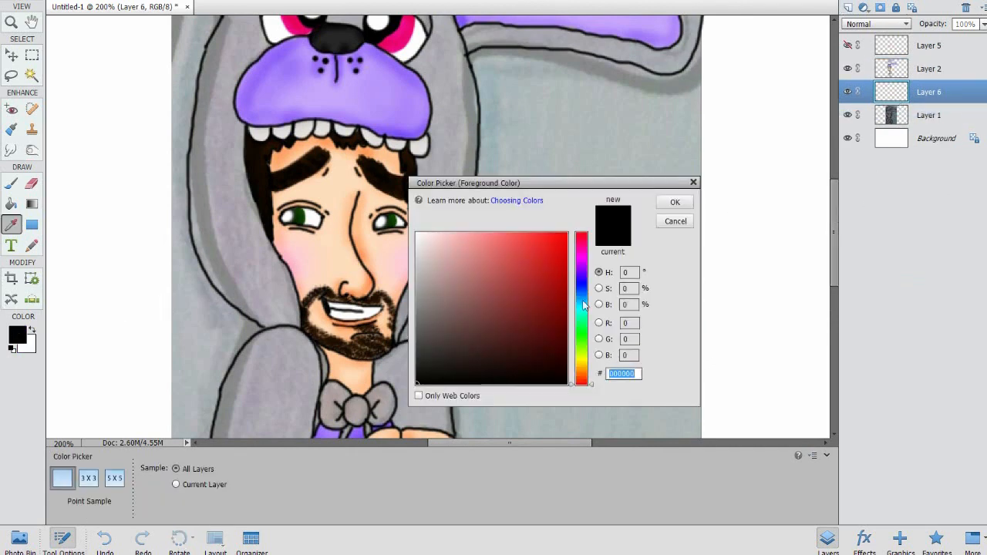
left_click(546, 268)
left_click(674, 202)
left_click(31, 150)
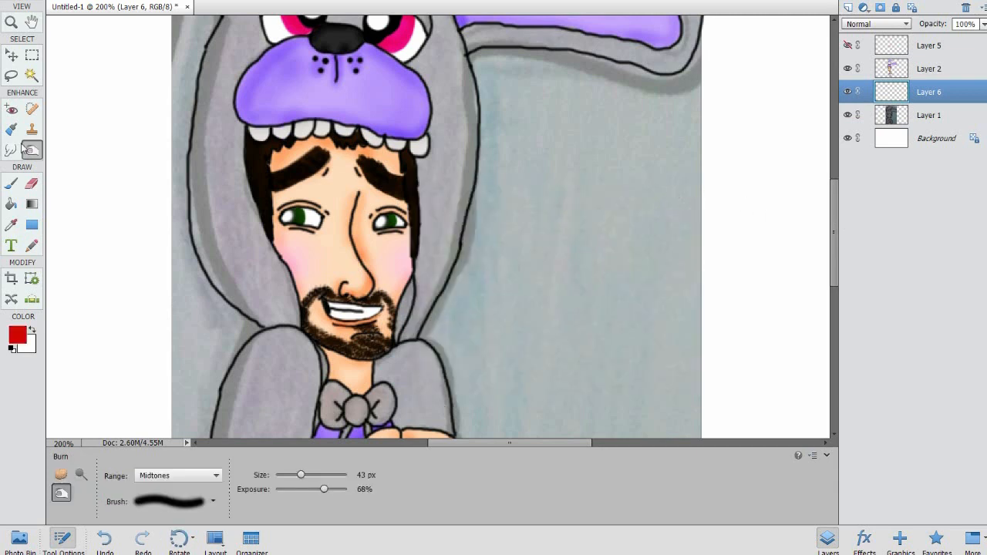
left_click(11, 183)
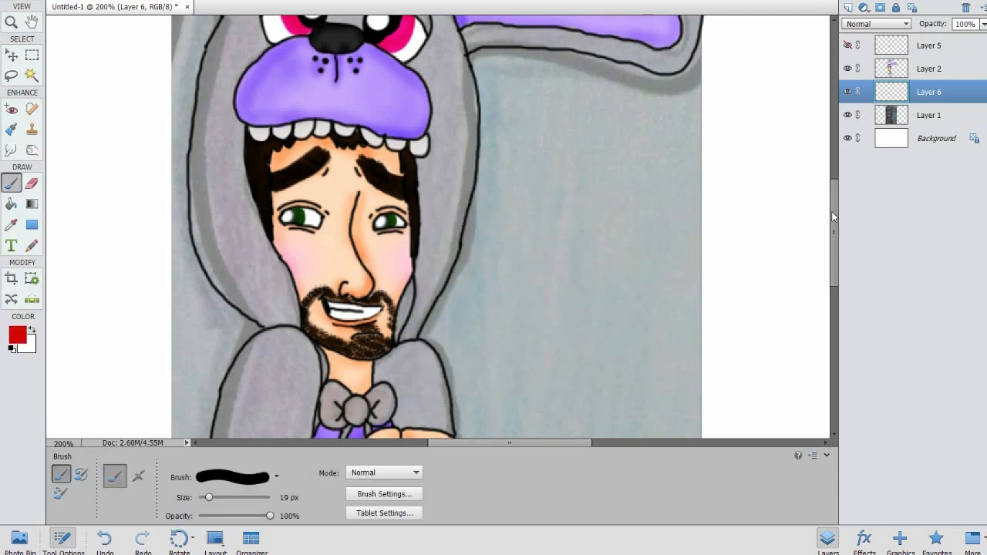
- Paint the bow tie's left loop, centre knot and upper left ribbon tail red with the 19 px brush
scroll(835, 231, "down", 1)
scroll(837, 239, "down", 3)
key("ctrl+equal")
key("ctrl+equal")
key("ctrl+equal")
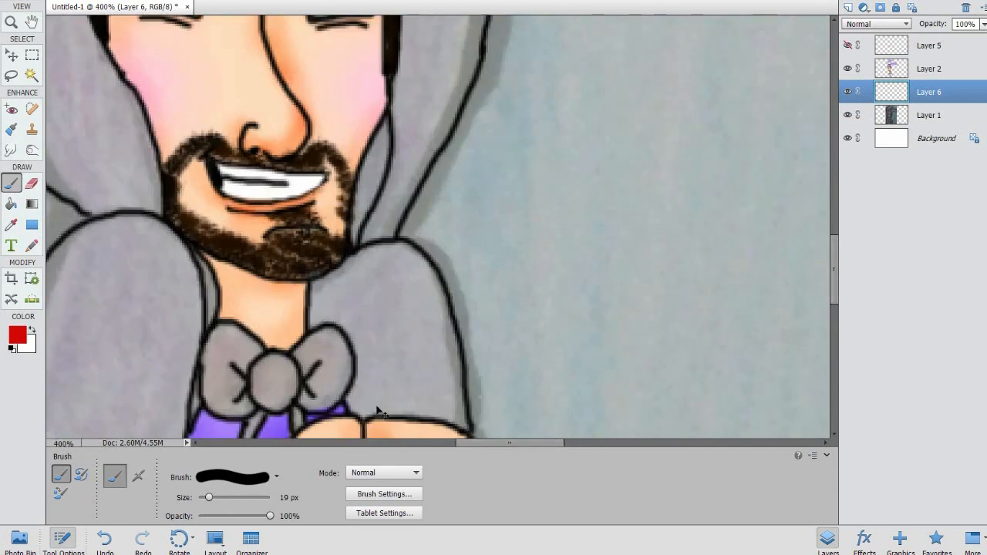
left_click_drag(545, 444, 522, 441)
scroll(486, 309, "down", 4)
mouse_move(461, 293)
left_mouse_down()
mouse_move(478, 324)
mouse_move(456, 322)
mouse_move(429, 420)
left_mouse_up()
mouse_move(420, 276)
left_mouse_down()
mouse_move(416, 259)
mouse_move(404, 255)
mouse_move(389, 301)
mouse_move(409, 351)
mouse_move(400, 327)
left_mouse_up()
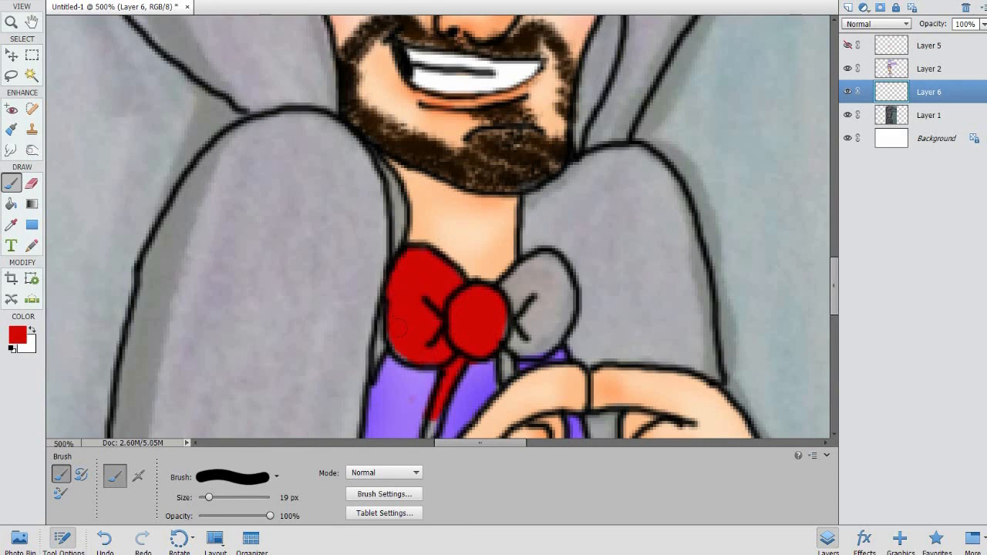
- Paint the bow tie's right loop, right ribbon tail and the tip of the left tail red
mouse_move(478, 292)
left_mouse_down()
mouse_move(511, 265)
mouse_move(556, 302)
mouse_move(544, 339)
mouse_move(559, 339)
mouse_move(526, 284)
left_mouse_up()
left_click_drag(500, 351, 511, 381)
scroll(454, 314, "down", 3)
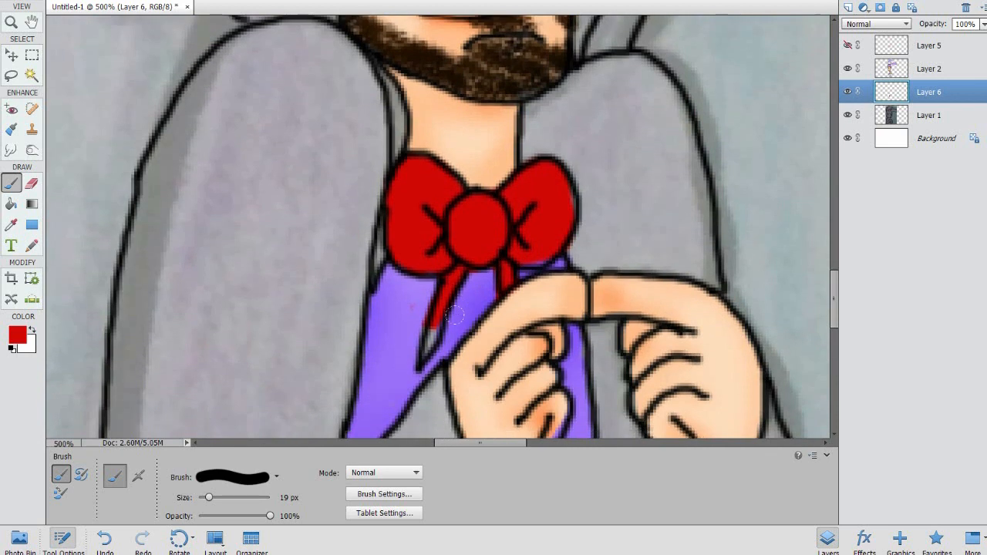
scroll(454, 315, "down", 1)
left_click_drag(434, 304, 424, 328)
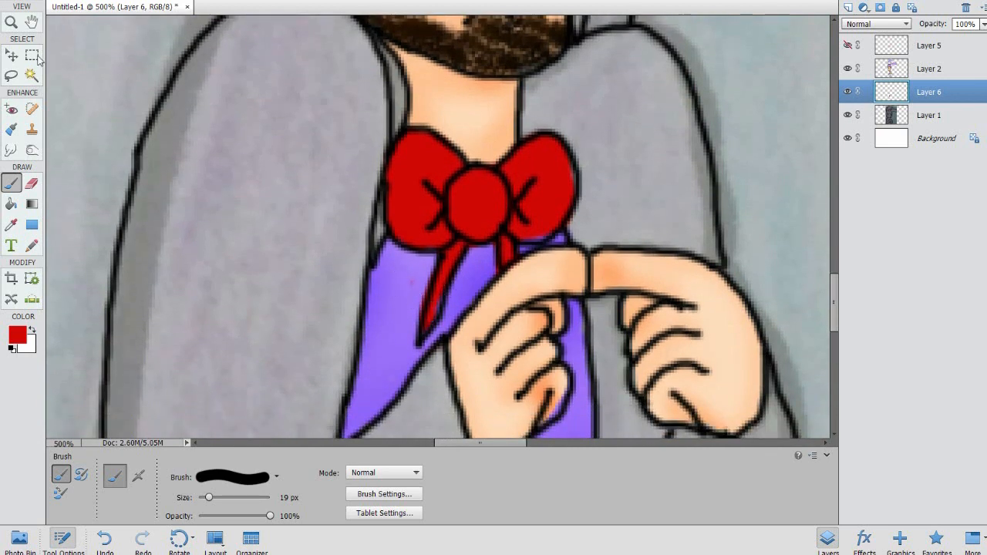
- Burn dark shading into the red bow tie's loops, knot and ribbon tails, reducing the brush to 15 px
left_click(32, 152)
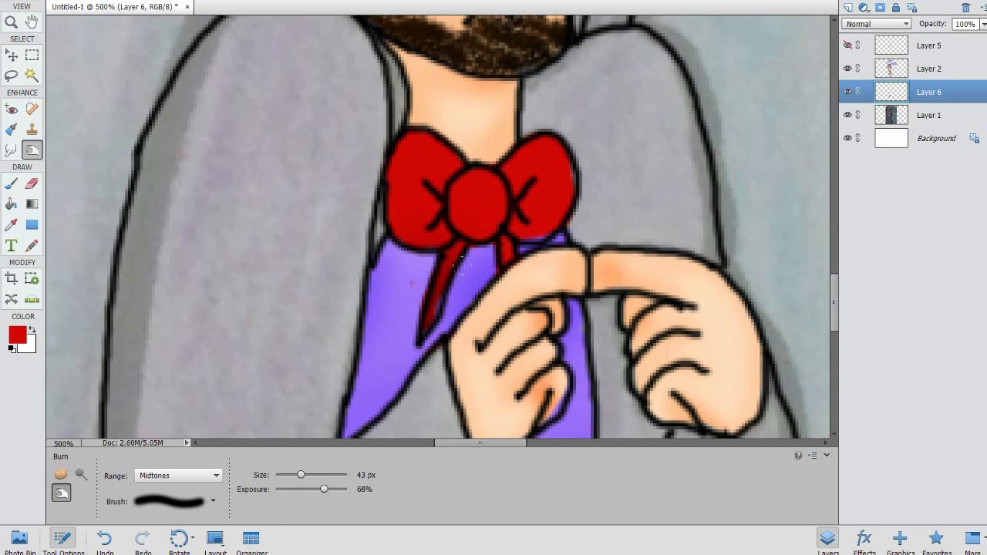
left_click(282, 474)
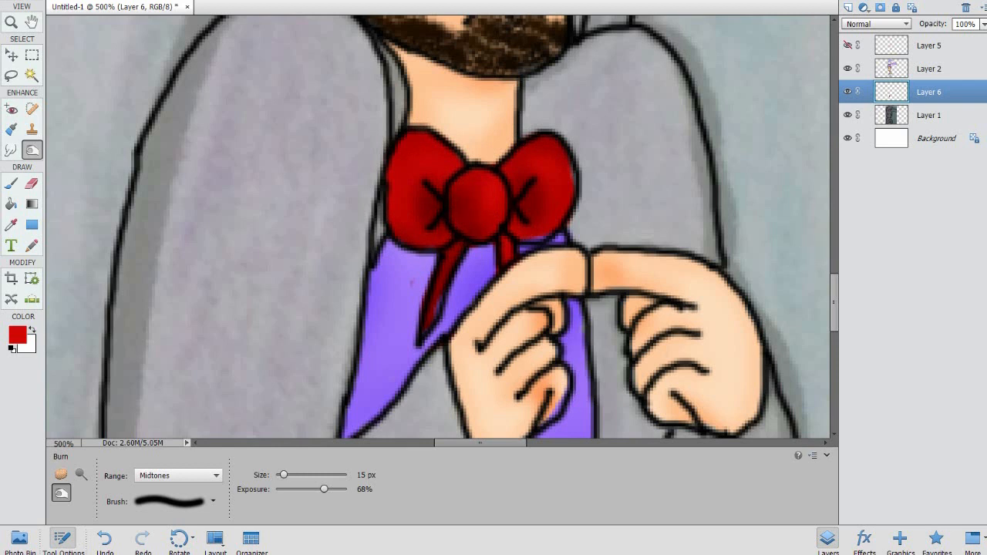
- Merge the bow tie layer, Layer 6, with Layer 2
left_click(933, 63, "ctrl")
right_click(932, 67)
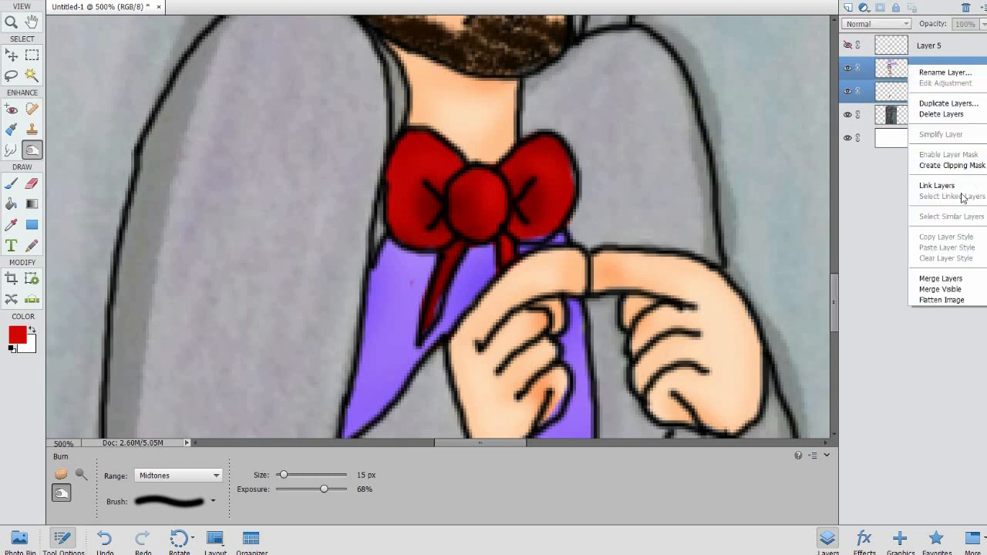
left_click(948, 279)
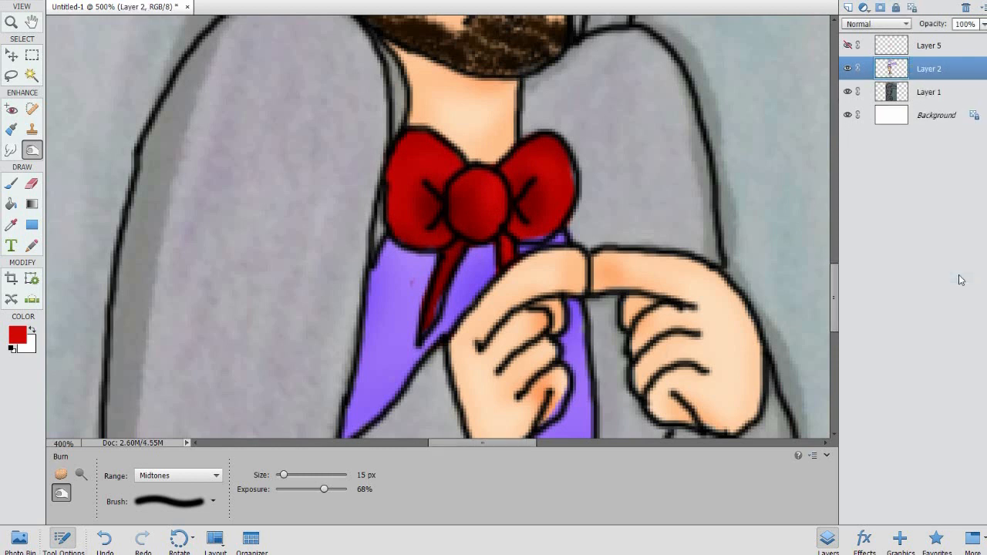
- Sample the lavender of the shirt front, deepen the foreground colour to purple #965cfc and switch to the Brush tool
key("ctrl+minus")
key("ctrl+minus")
key("ctrl+minus")
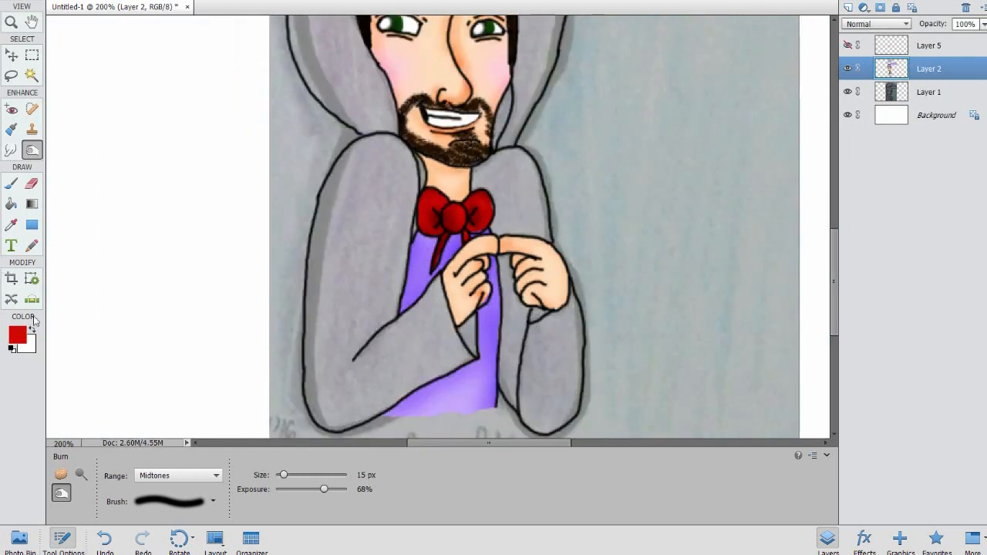
left_click(11, 224)
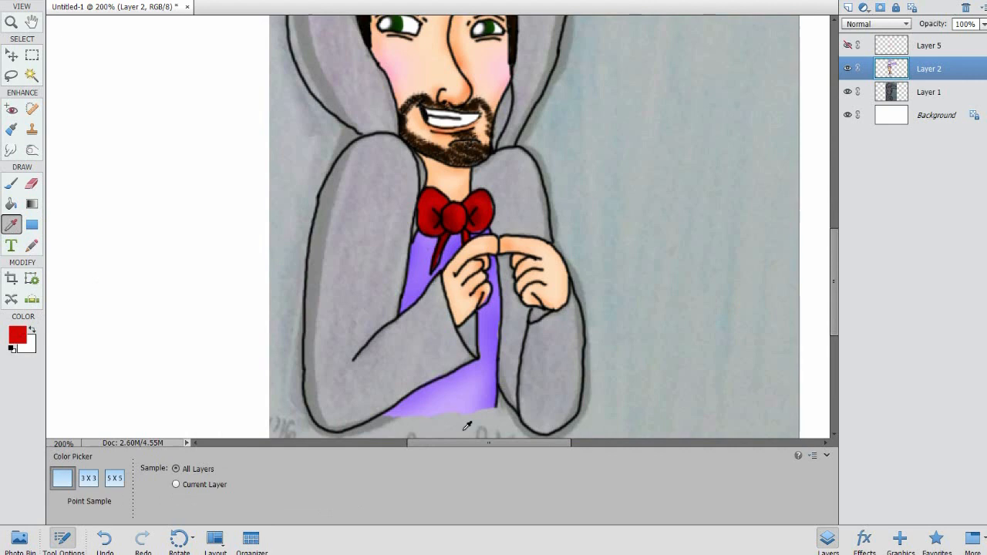
left_click(465, 397)
left_click(23, 339)
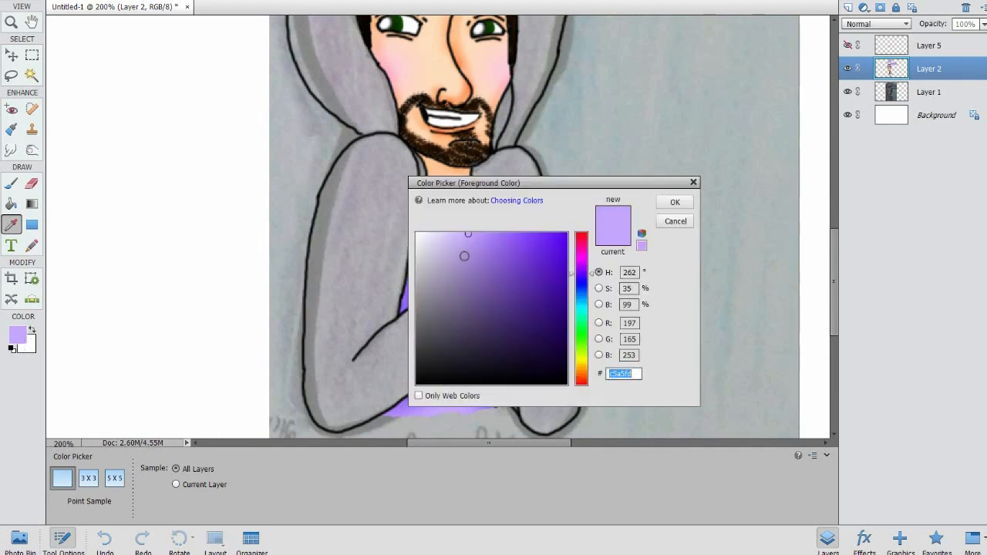
left_click(498, 233)
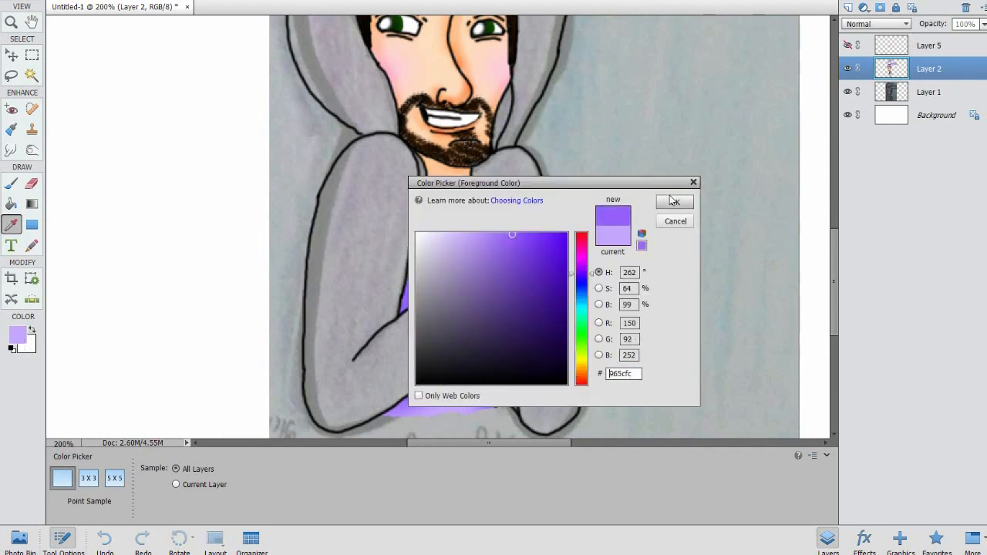
left_click(675, 202)
left_click(11, 184)
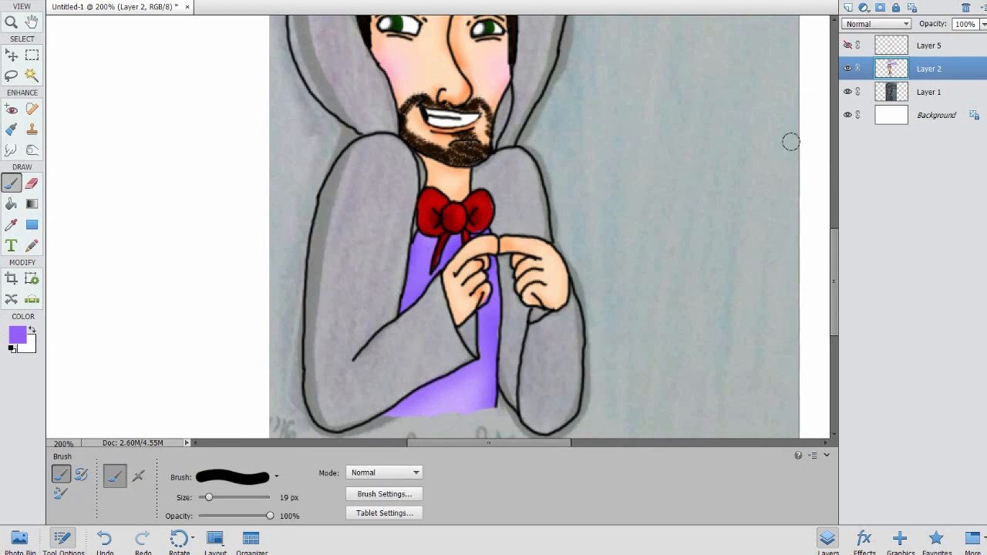
- Add a new layer directly below Layer 2 and try a purple brush stroke on the sleeve, undoing it
left_click(864, 9)
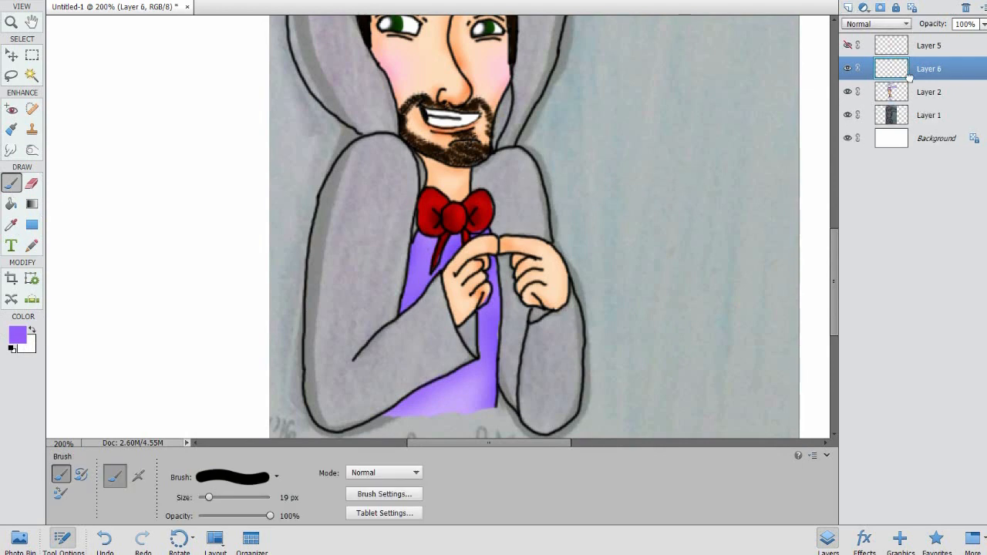
key("ctrl+bracketleft")
mouse_move(469, 319)
left_mouse_down()
mouse_move(438, 332)
mouse_move(451, 268)
mouse_move(399, 324)
mouse_move(409, 344)
mouse_move(447, 323)
left_mouse_up()
key("ctrl+z")
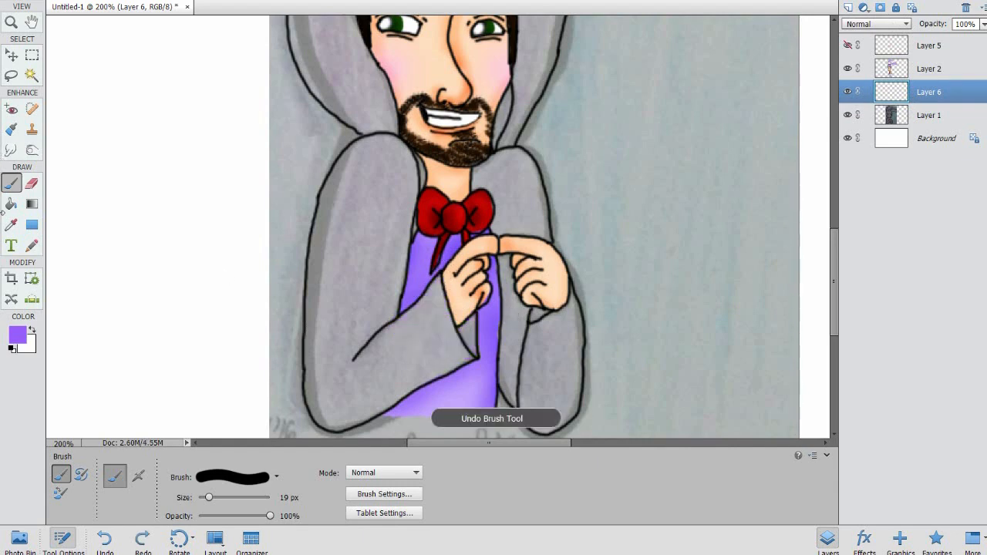
- Set the foreground colour to the deeper purple #7a31f9 and paint the left sleeve's cuff beside the hand
left_click(18, 338)
left_click_drag(514, 234, 534, 233)
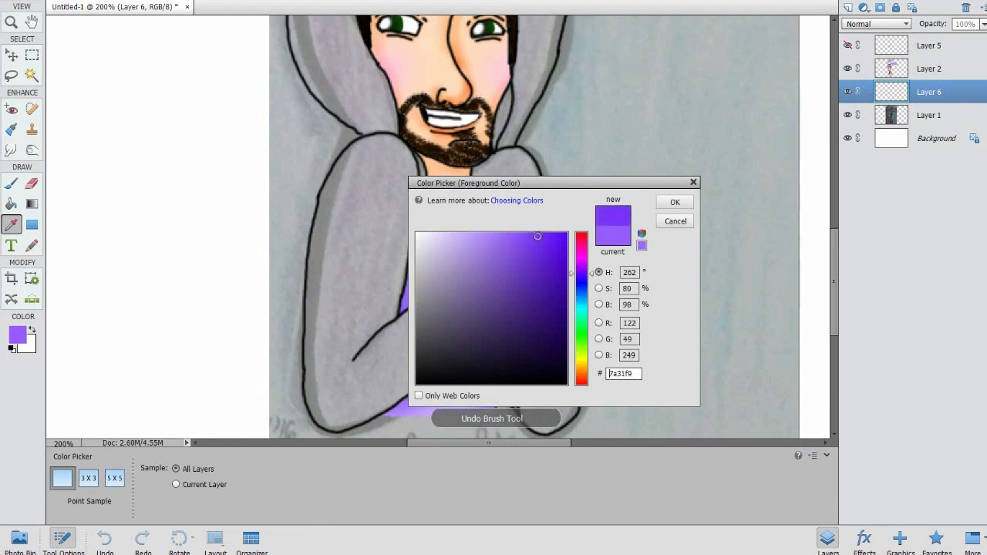
left_click(675, 202)
left_click_drag(447, 277, 441, 326)
mouse_move(442, 257)
left_mouse_down()
mouse_move(481, 305)
mouse_move(435, 352)
mouse_move(452, 349)
mouse_move(447, 365)
left_mouse_up()
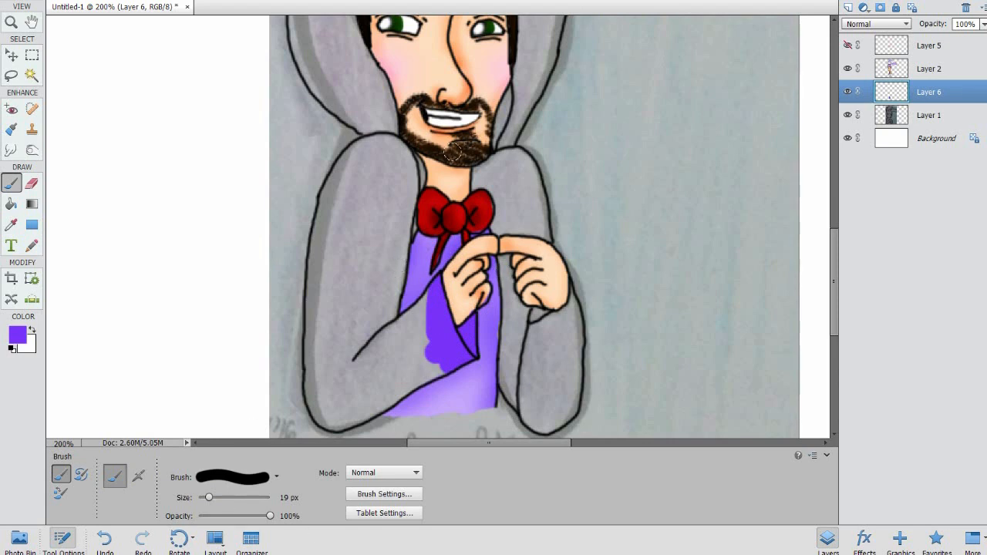
- Paint the left shoulder, the collar edge and the lower right part of the hood purple with the 19 px brush
mouse_move(395, 138)
left_mouse_down()
mouse_move(400, 176)
mouse_move(411, 171)
mouse_move(390, 231)
left_mouse_up()
mouse_move(373, 139)
left_mouse_down()
mouse_move(347, 161)
mouse_move(322, 201)
mouse_move(328, 209)
mouse_move(356, 166)
mouse_move(370, 199)
mouse_move(386, 131)
left_mouse_up()
mouse_move(490, 89)
left_mouse_down()
mouse_move(506, 121)
mouse_move(541, 54)
left_mouse_up()
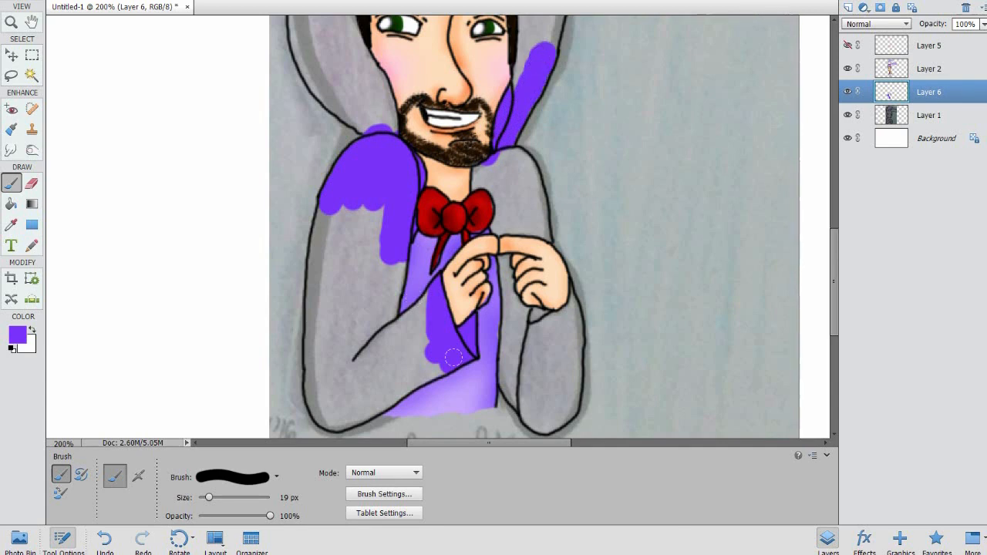
- Fill the right sleeve, the right shoulder and the costume strip beside the shirt with purple
mouse_move(529, 298)
left_mouse_down()
mouse_move(524, 368)
mouse_move(531, 374)
mouse_move(530, 354)
mouse_move(536, 418)
mouse_move(565, 403)
mouse_move(567, 361)
left_mouse_up()
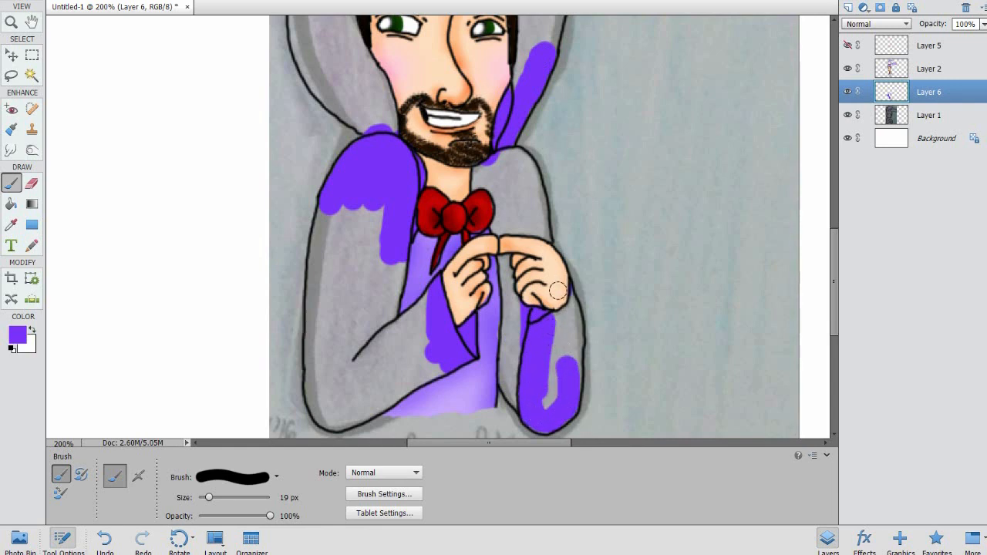
mouse_move(560, 285)
left_mouse_down()
mouse_move(570, 333)
mouse_move(563, 395)
mouse_move(554, 321)
mouse_move(543, 400)
left_mouse_up()
mouse_move(513, 330)
left_mouse_down()
mouse_move(506, 379)
mouse_move(519, 394)
mouse_move(510, 313)
mouse_move(514, 277)
left_mouse_up()
mouse_move(491, 186)
left_mouse_down()
mouse_move(499, 164)
mouse_move(475, 180)
mouse_move(494, 217)
mouse_move(510, 306)
mouse_move(517, 252)
mouse_move(540, 232)
mouse_move(513, 156)
mouse_move(492, 181)
mouse_move(505, 161)
mouse_move(504, 207)
mouse_move(515, 182)
left_mouse_up()
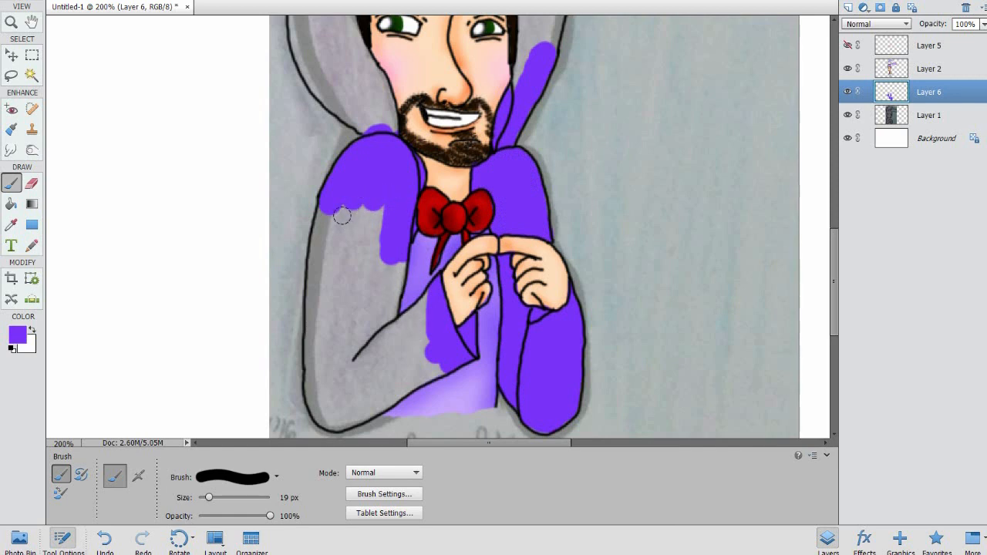
- Extend the purple down the left upper arm and across the upper part of the bent forearm
mouse_move(342, 205)
left_mouse_down()
mouse_move(330, 231)
mouse_move(321, 231)
mouse_move(325, 213)
left_mouse_up()
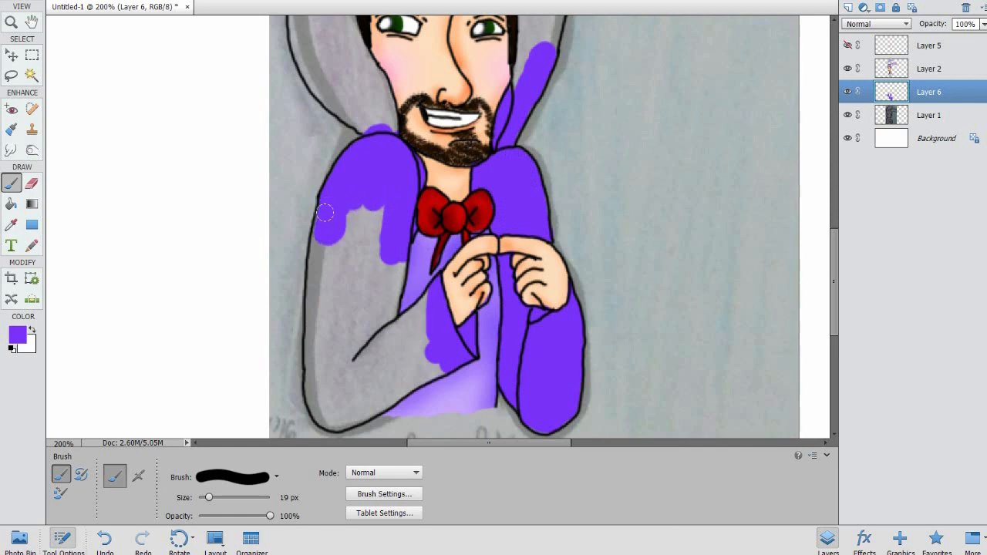
mouse_move(327, 257)
left_mouse_down()
mouse_move(350, 212)
mouse_move(356, 284)
mouse_move(370, 300)
mouse_move(379, 220)
mouse_move(395, 243)
mouse_move(397, 201)
left_mouse_up()
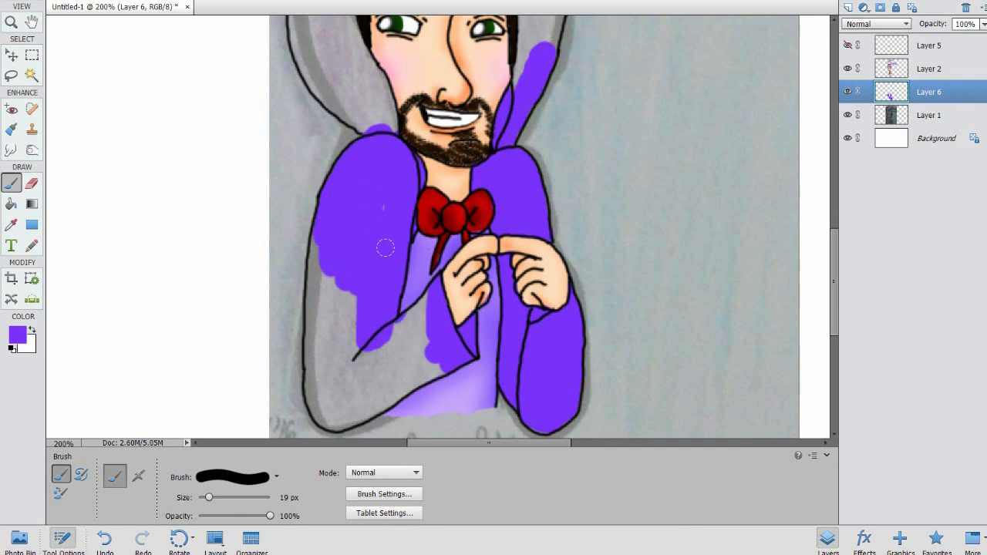
mouse_move(380, 305)
left_mouse_down()
mouse_move(404, 315)
mouse_move(406, 334)
mouse_move(423, 310)
mouse_move(441, 360)
mouse_move(413, 274)
left_mouse_up()
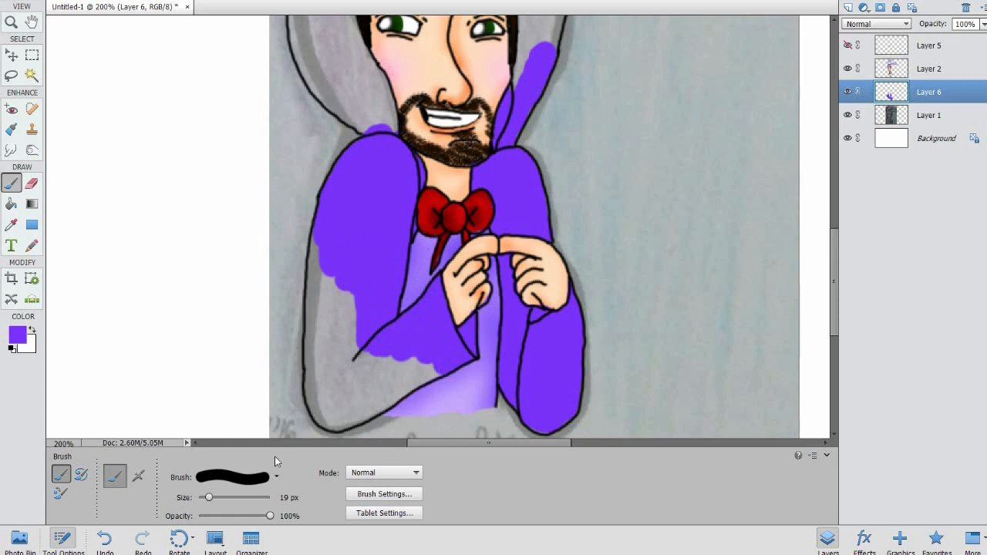
- Enlarge the brush to 44 px and fill the rest of the left upper arm, elbow and forearm with purple
left_click(226, 497)
left_click_drag(322, 232, 323, 289)
mouse_move(320, 233)
left_mouse_down()
mouse_move(318, 283)
mouse_move(316, 264)
left_mouse_up()
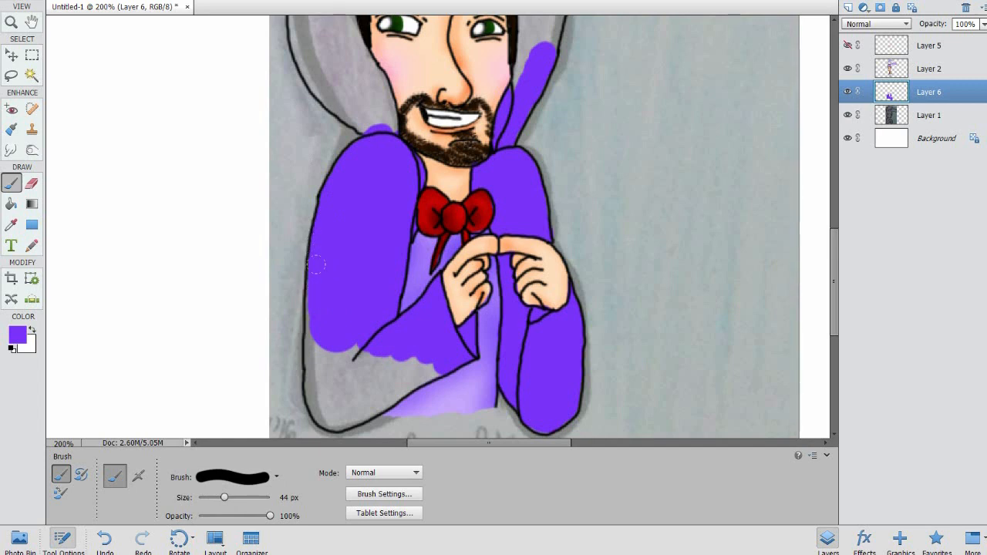
mouse_move(315, 316)
left_mouse_down()
mouse_move(314, 392)
mouse_move(313, 369)
left_mouse_up()
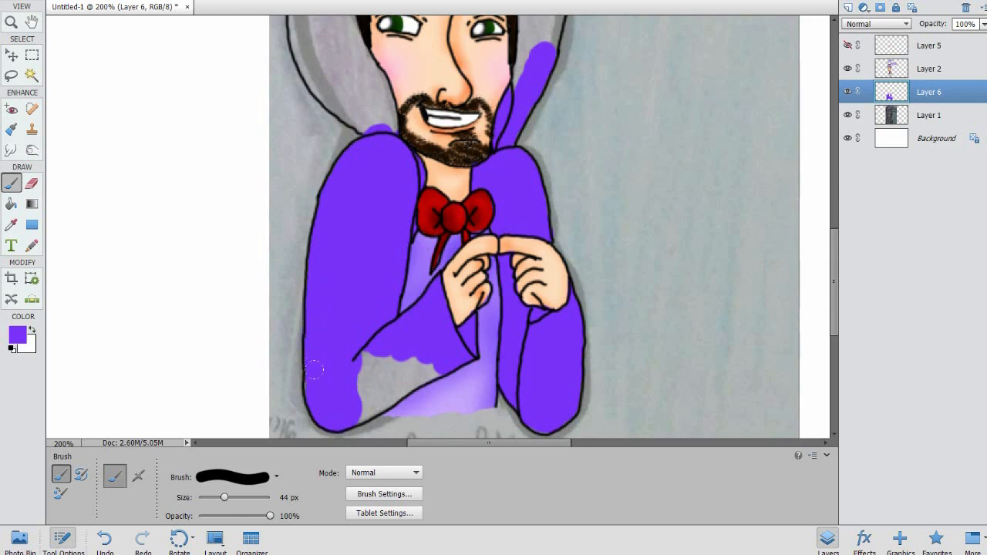
mouse_move(333, 379)
left_mouse_down()
mouse_move(368, 384)
mouse_move(370, 318)
left_mouse_up()
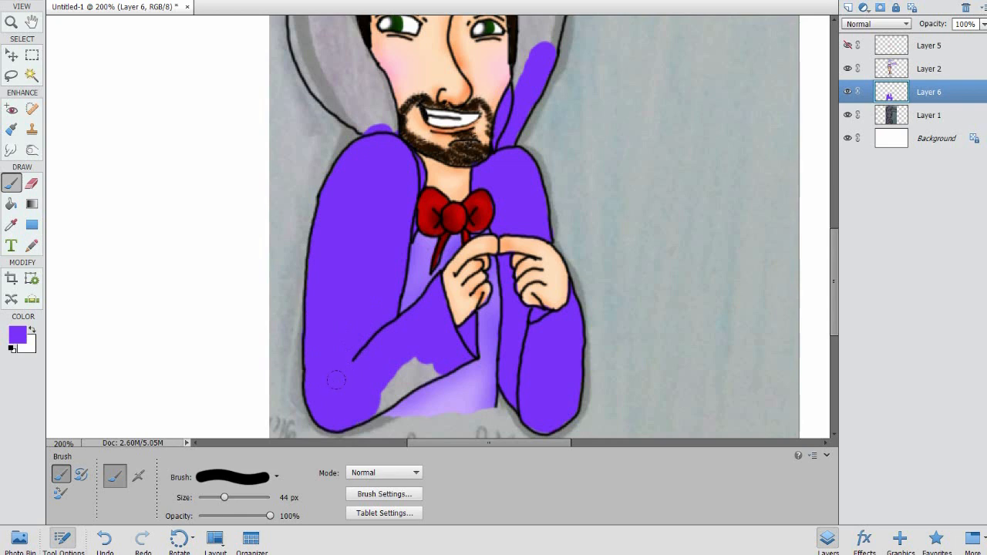
left_click_drag(335, 379, 415, 332)
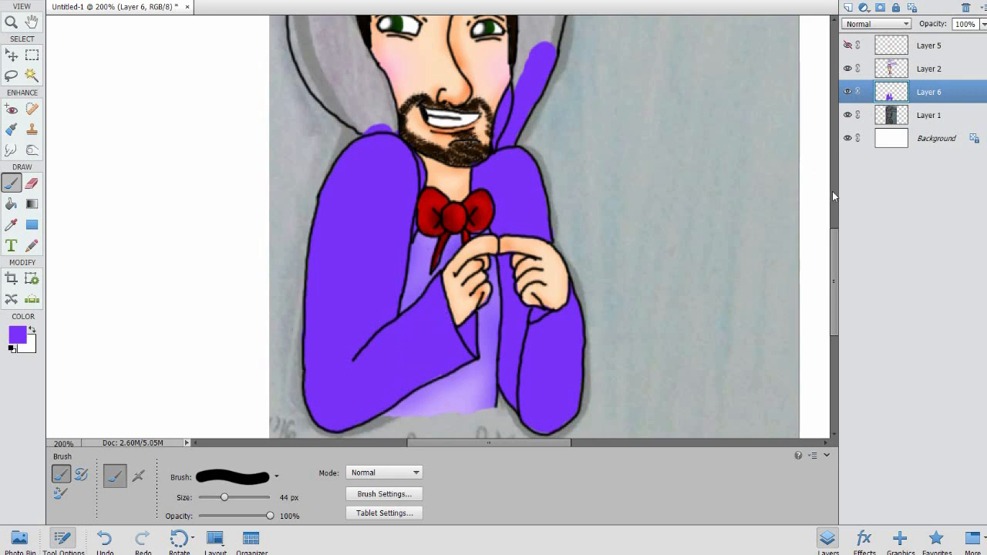
- Paint both sides of the hood around the man's face purple, up to the level of the bunny's muzzle
left_click_drag(831, 242, 834, 174)
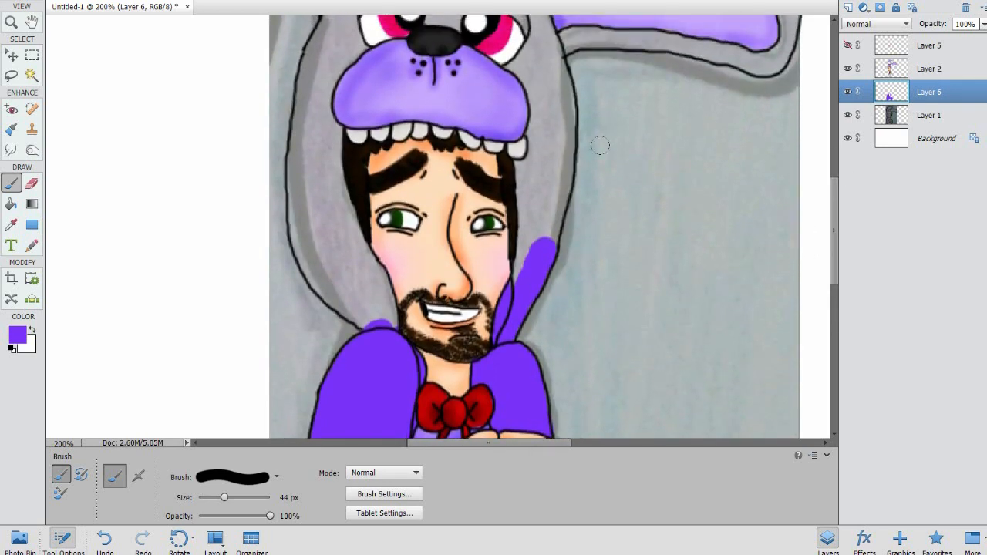
mouse_move(332, 105)
left_mouse_down()
mouse_move(351, 243)
mouse_move(320, 231)
mouse_move(309, 211)
mouse_move(299, 245)
mouse_move(335, 266)
mouse_move(314, 249)
mouse_move(318, 293)
mouse_move(363, 293)
mouse_move(337, 269)
mouse_move(386, 305)
mouse_move(340, 262)
mouse_move(385, 277)
mouse_move(393, 320)
left_mouse_up()
mouse_move(518, 143)
left_mouse_down()
mouse_move(529, 223)
mouse_move(518, 273)
left_mouse_up()
mouse_move(504, 233)
left_mouse_down()
mouse_move(550, 227)
mouse_move(553, 139)
left_mouse_up()
mouse_move(532, 54)
left_mouse_down()
mouse_move(509, 91)
mouse_move(553, 116)
mouse_move(529, 77)
mouse_move(532, 164)
left_mouse_up()
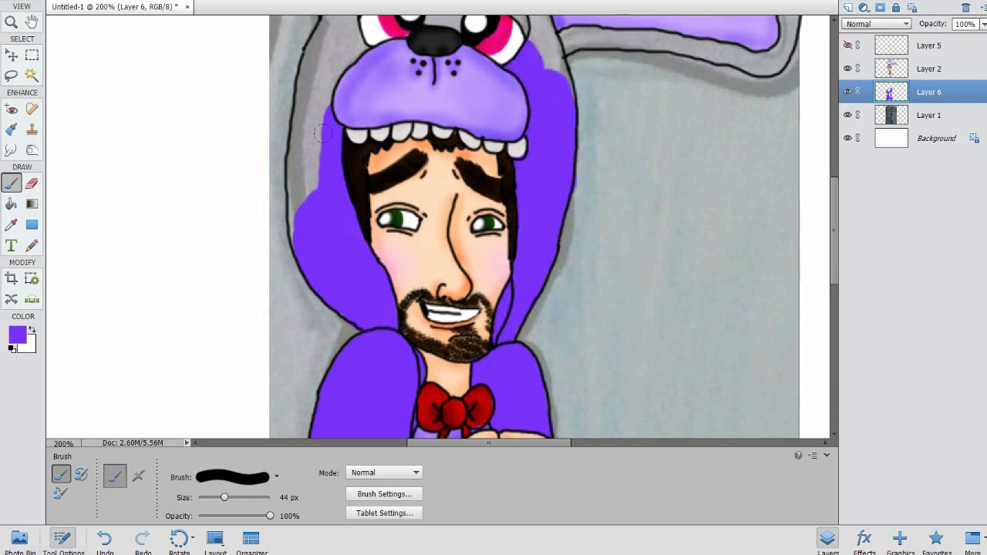
mouse_move(300, 143)
left_mouse_down()
mouse_move(305, 173)
mouse_move(298, 148)
left_mouse_up()
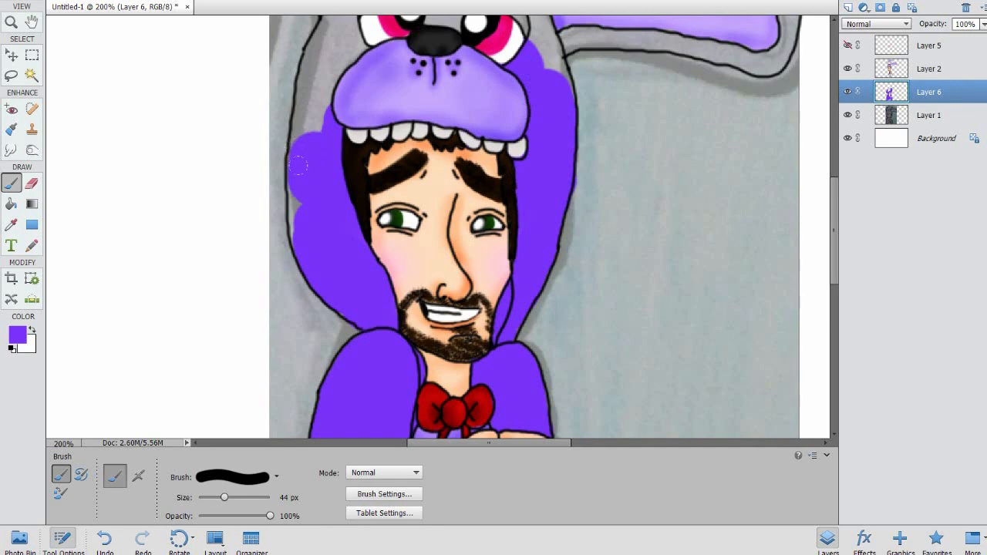
left_click_drag(296, 187, 315, 212)
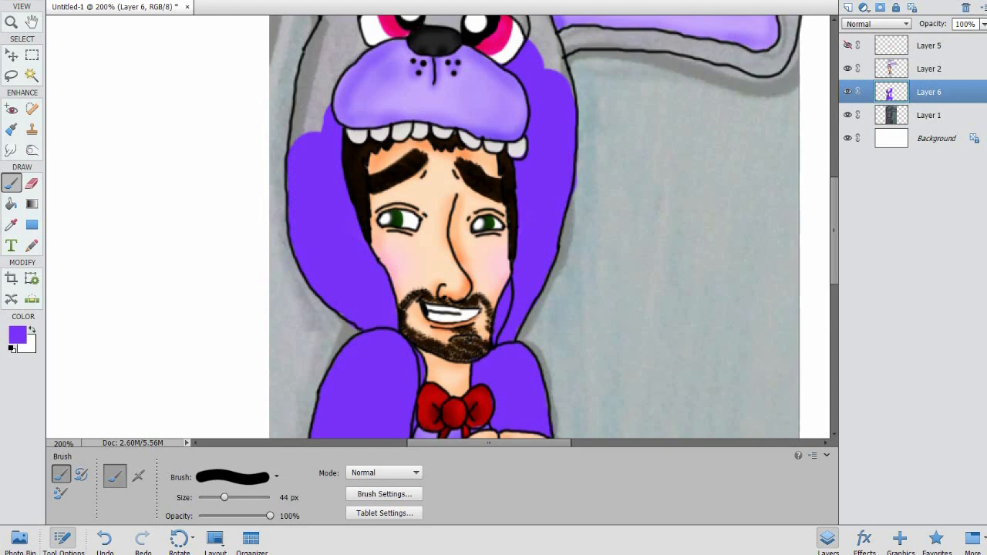
- Fill the upper part of the bunny head purple, around the eyes and across the forehead to the ear bases
left_click_drag(833, 232, 882, 190)
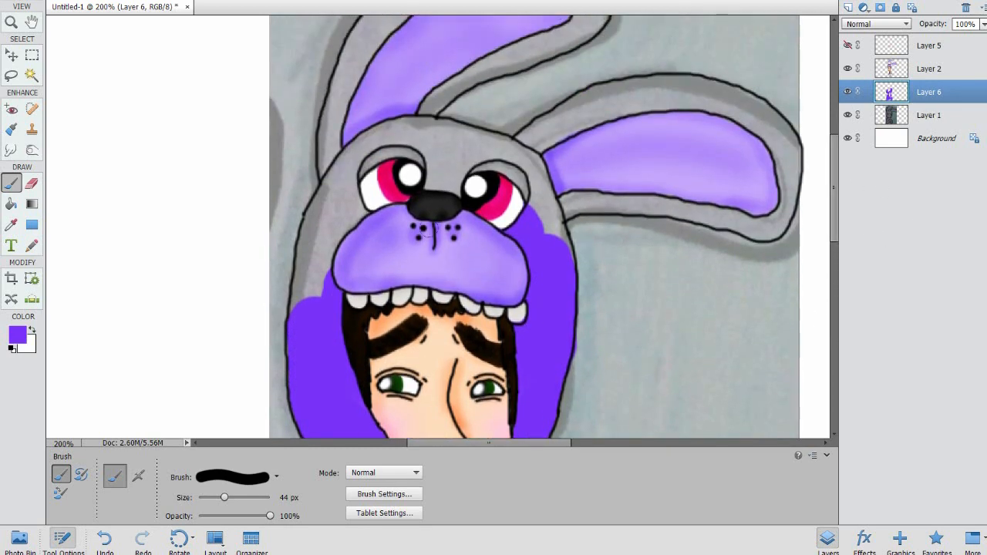
mouse_move(382, 166)
left_mouse_down()
mouse_move(351, 168)
mouse_move(328, 231)
mouse_move(333, 179)
mouse_move(307, 199)
mouse_move(317, 235)
mouse_move(303, 293)
mouse_move(301, 231)
mouse_move(304, 265)
left_mouse_up()
mouse_move(350, 185)
left_mouse_down()
mouse_move(436, 174)
mouse_move(463, 147)
mouse_move(414, 123)
mouse_move(369, 133)
mouse_move(326, 176)
mouse_move(347, 143)
left_mouse_up()
mouse_move(434, 174)
left_mouse_down()
mouse_move(529, 201)
mouse_move(556, 230)
left_mouse_up()
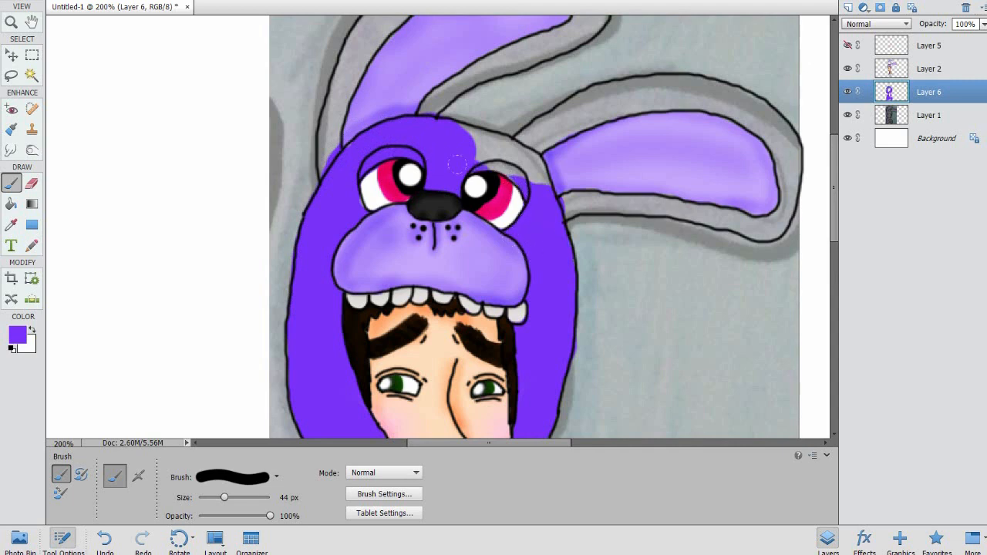
mouse_move(440, 135)
left_mouse_down()
mouse_move(531, 161)
mouse_move(508, 161)
mouse_move(561, 134)
left_mouse_up()
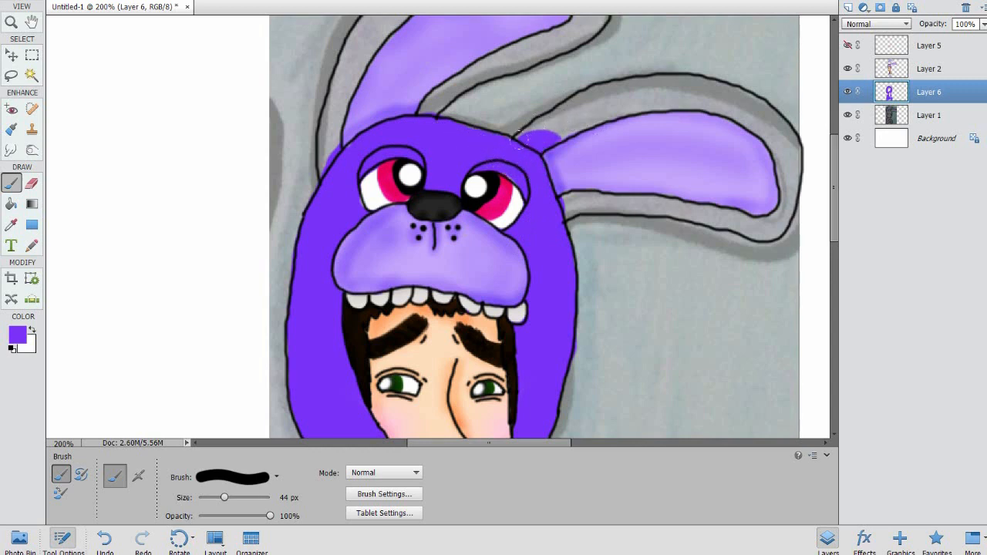
- Paint the outer border of the right bunny ear purple all around its lavender inside
mouse_move(520, 137)
left_mouse_down()
mouse_move(593, 110)
mouse_move(682, 104)
left_mouse_up()
mouse_move(569, 193)
left_mouse_down()
mouse_move(572, 218)
mouse_move(598, 203)
mouse_move(732, 206)
left_mouse_up()
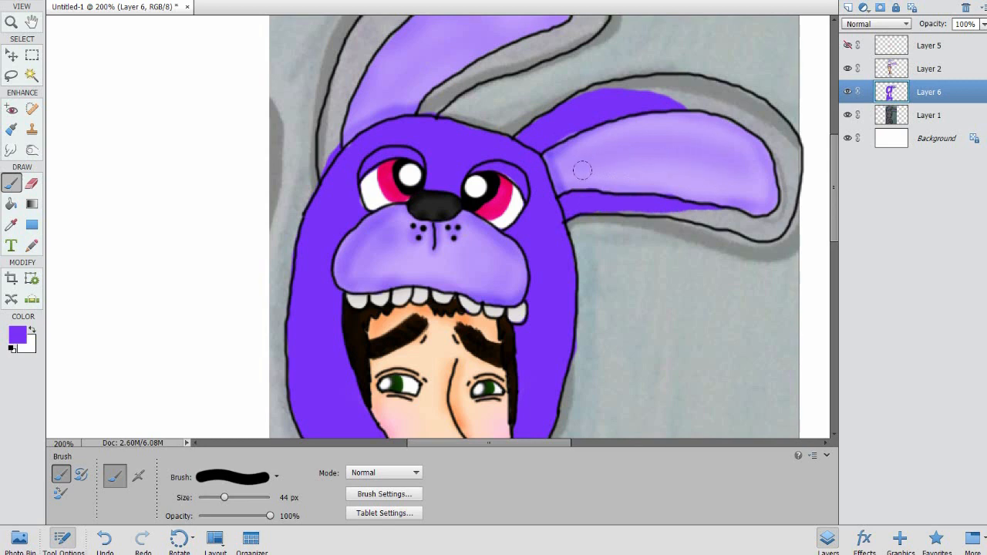
mouse_move(596, 172)
left_mouse_down()
mouse_move(698, 167)
mouse_move(722, 177)
mouse_move(707, 183)
mouse_move(778, 215)
mouse_move(746, 193)
left_mouse_up()
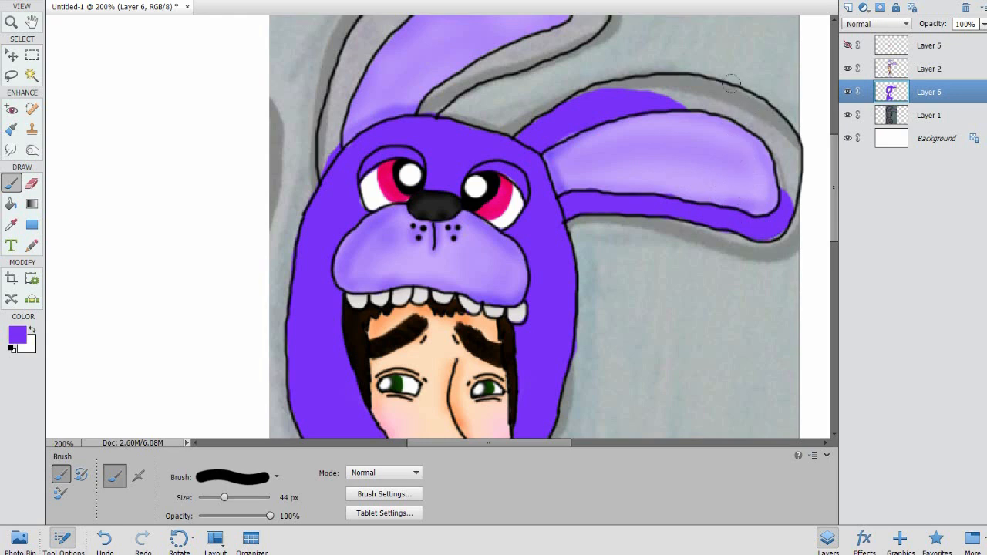
mouse_move(574, 96)
left_mouse_down()
mouse_move(651, 83)
mouse_move(737, 96)
mouse_move(721, 91)
left_mouse_up()
mouse_move(722, 100)
left_mouse_down()
mouse_move(767, 120)
mouse_move(782, 150)
mouse_move(752, 118)
mouse_move(766, 163)
mouse_move(753, 172)
left_mouse_up()
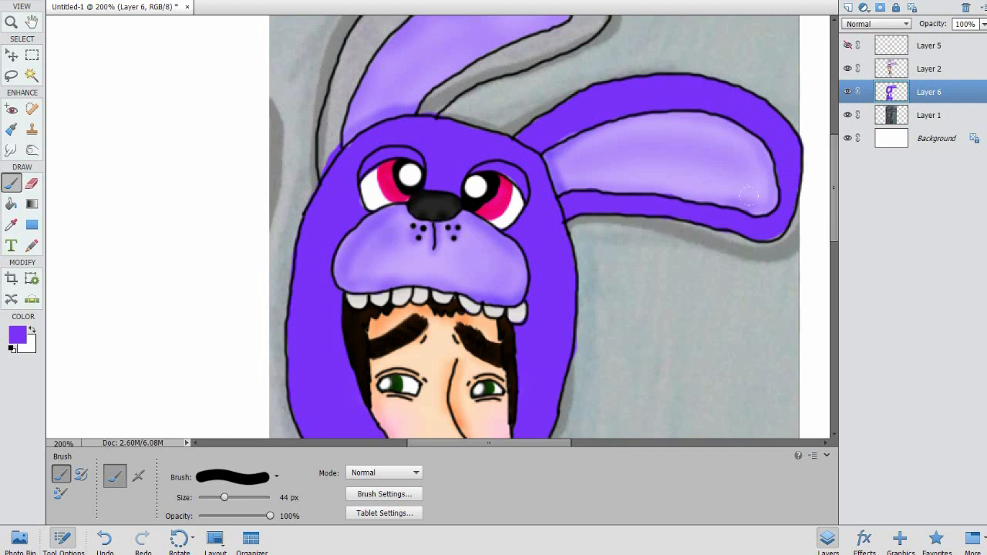
- Paint the outer border of the left bunny ear purple and check the whole figure
left_click_drag(834, 203, 840, 167)
mouse_move(342, 217)
left_mouse_down()
mouse_move(327, 287)
mouse_move(344, 213)
mouse_move(367, 183)
mouse_move(396, 222)
mouse_move(424, 186)
mouse_move(553, 139)
mouse_move(544, 131)
mouse_move(570, 130)
mouse_move(549, 138)
mouse_move(549, 119)
mouse_move(511, 111)
mouse_move(400, 123)
mouse_move(369, 150)
mouse_move(337, 206)
mouse_move(330, 247)
mouse_move(367, 145)
left_mouse_up()
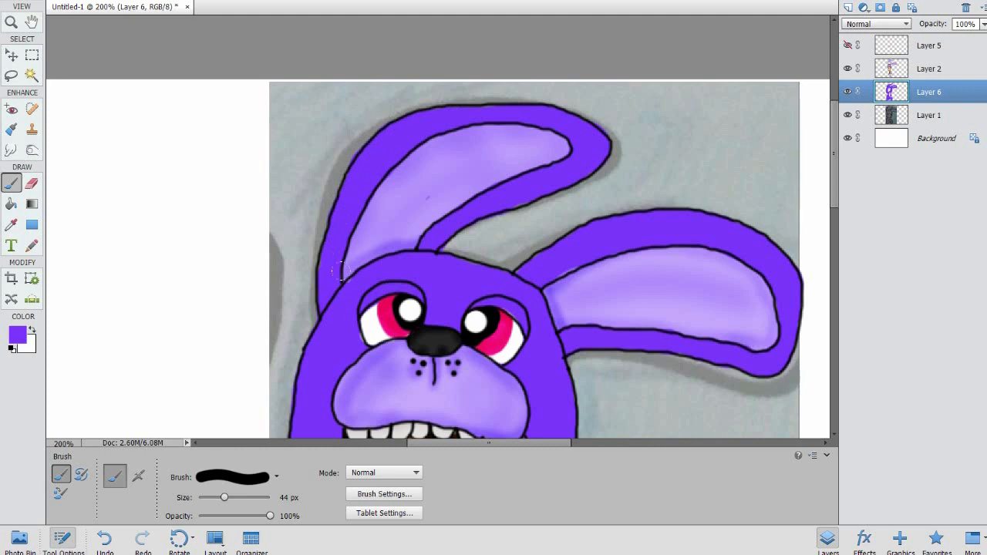
key("ctrl+minus")
key("ctrl+minus")
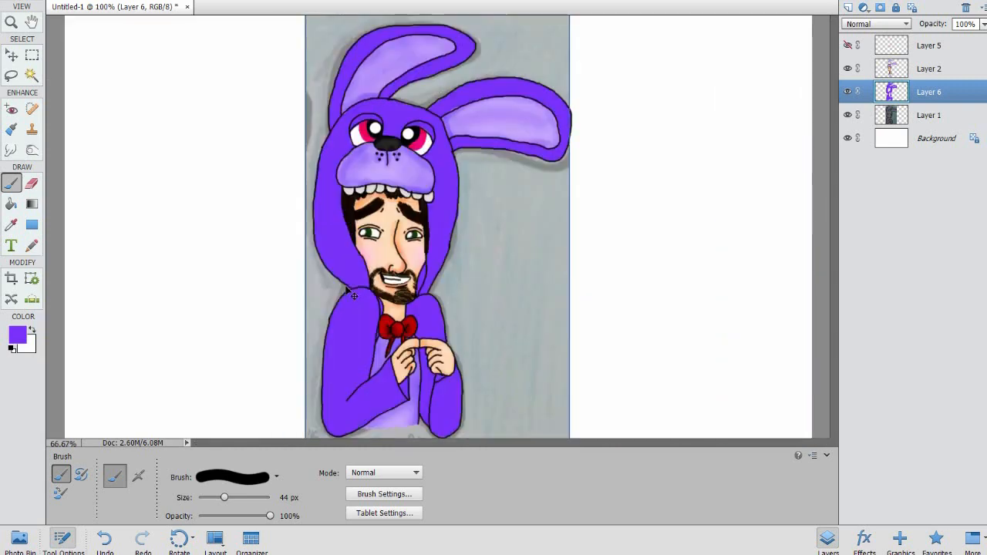
key("ctrl+equal")
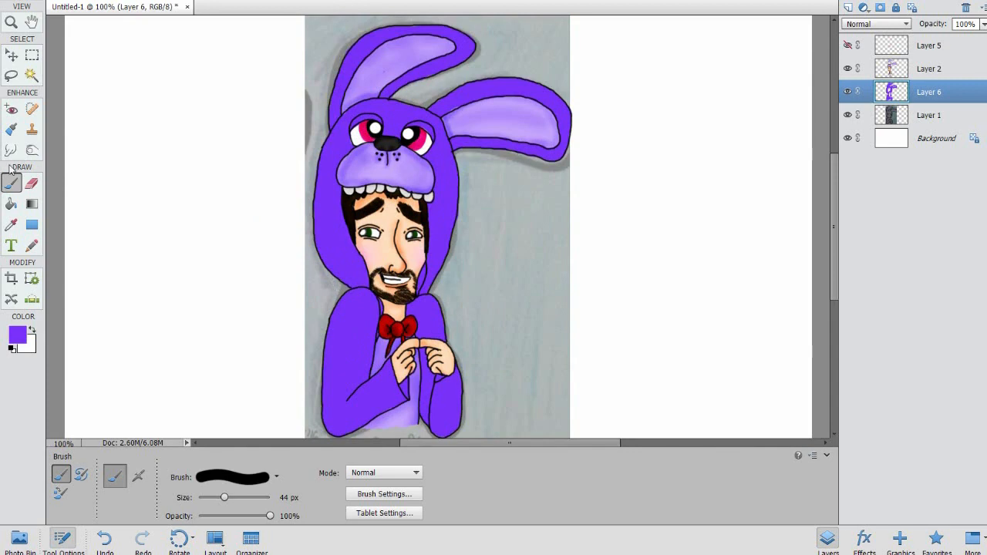
- Use the Burn tool at 25 px to shade the hood's inner edge, both cuffs, and the right shoulder and sleeve
left_click(31, 150)
mouse_move(425, 275)
left_mouse_down()
mouse_move(424, 293)
mouse_move(427, 262)
left_mouse_up()
left_click_drag(283, 475, 290, 474)
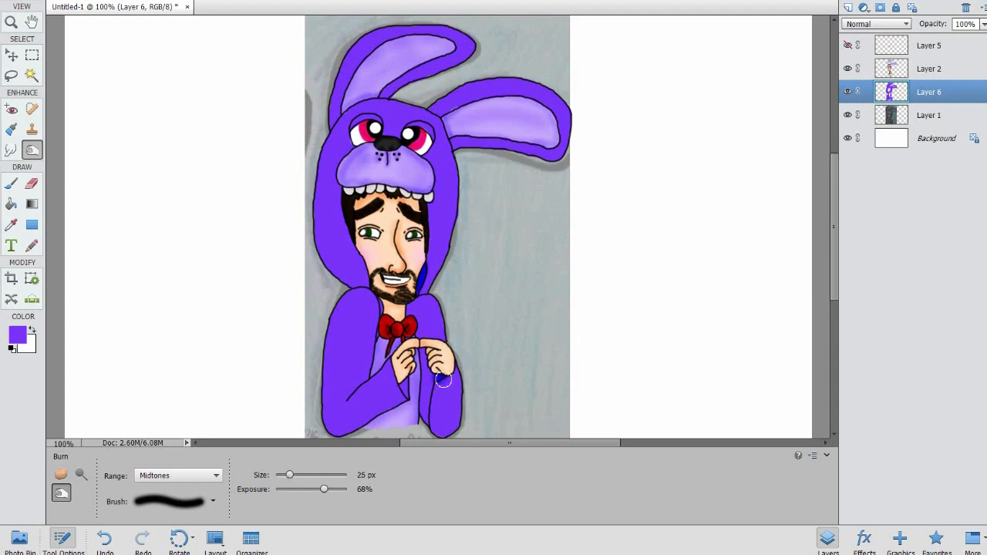
mouse_move(408, 385)
left_mouse_down()
mouse_move(445, 379)
mouse_move(437, 379)
mouse_move(434, 416)
mouse_move(420, 368)
left_mouse_up()
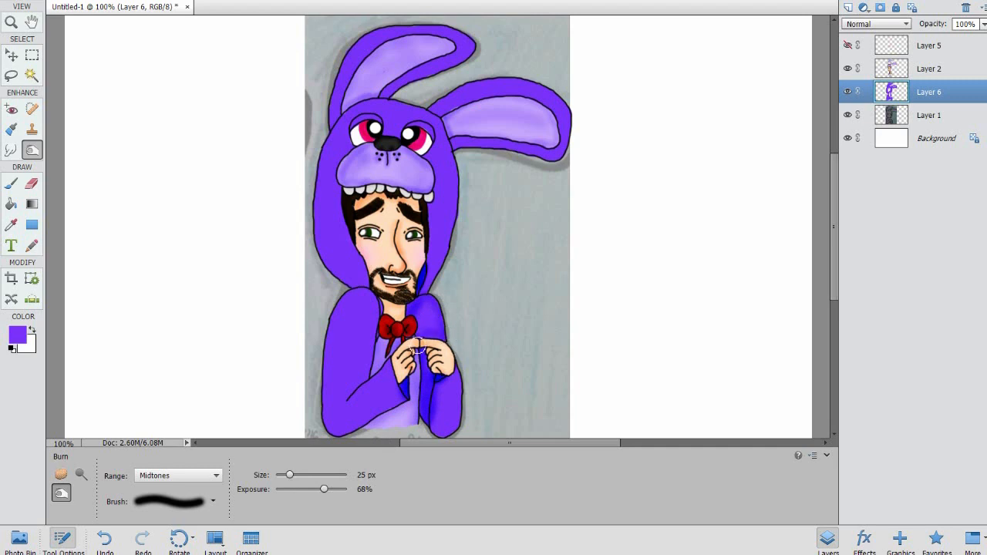
mouse_move(448, 409)
left_mouse_down()
mouse_move(462, 370)
mouse_move(460, 438)
mouse_move(443, 438)
mouse_move(400, 417)
left_mouse_up()
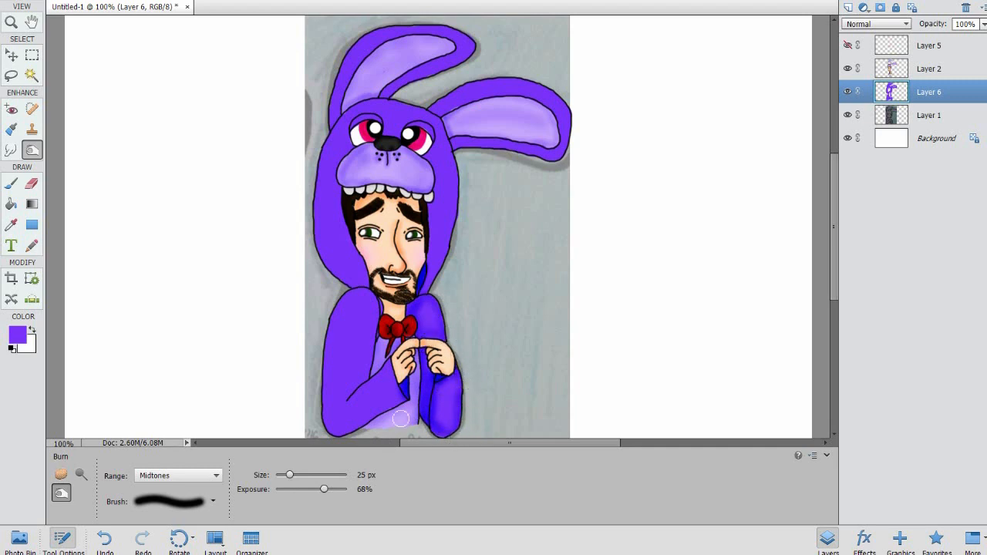
- Burn shadows along the left sleeve's edges and forearm fold, and start shading the hood's lower edges
mouse_move(370, 381)
left_mouse_down()
mouse_move(351, 403)
mouse_move(401, 361)
mouse_move(404, 404)
mouse_move(355, 428)
mouse_move(330, 420)
mouse_move(343, 318)
mouse_move(365, 289)
left_mouse_up()
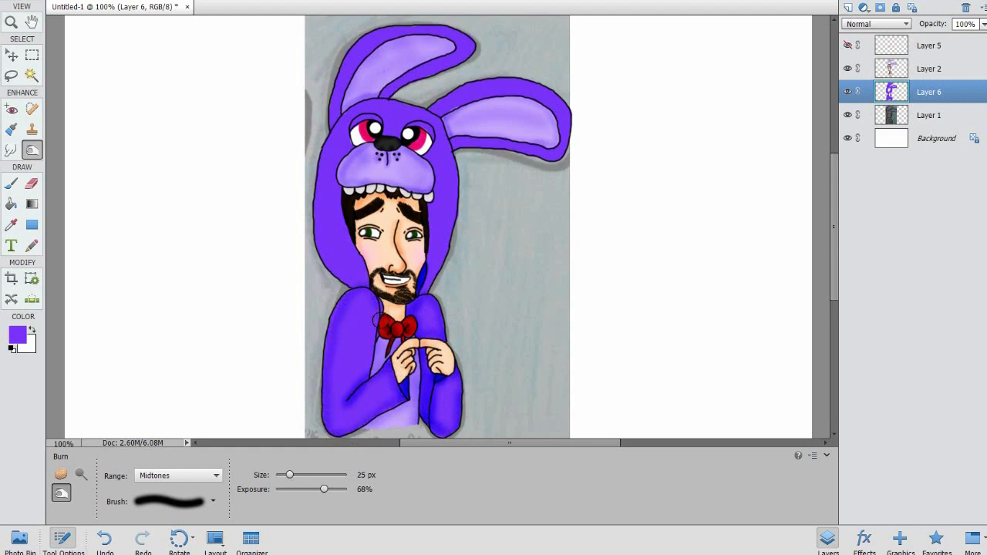
mouse_move(373, 336)
left_mouse_down()
mouse_move(369, 389)
mouse_move(364, 375)
left_mouse_up()
mouse_move(340, 298)
left_mouse_down()
mouse_move(333, 351)
mouse_move(370, 277)
mouse_move(380, 293)
mouse_move(357, 295)
mouse_move(431, 277)
mouse_move(429, 295)
mouse_move(422, 301)
mouse_move(455, 242)
mouse_move(464, 195)
left_mouse_up()
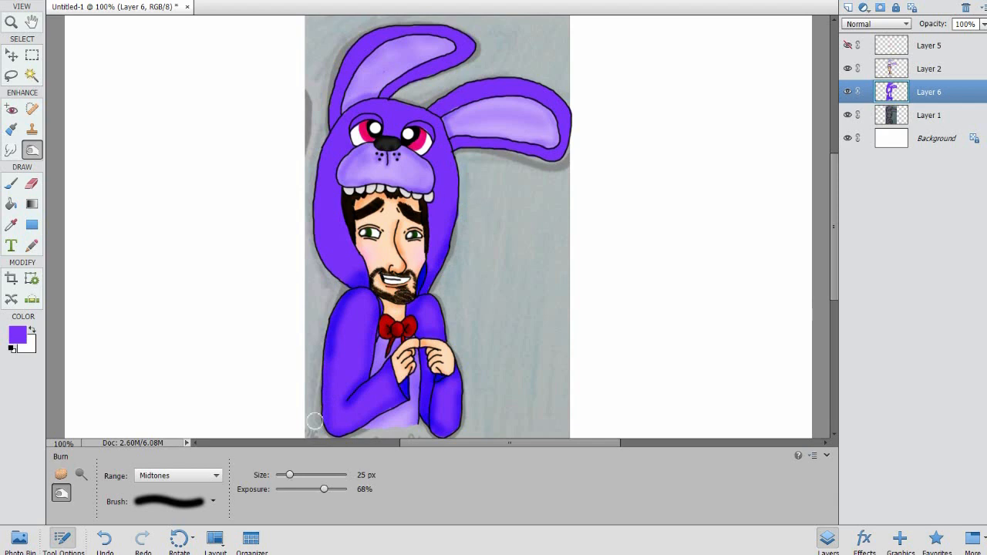
- Enlarge the Burn brush to 49 px and shade the ears, the bunny head and both sides of the hood
left_click(305, 476)
mouse_move(389, 89)
left_mouse_down()
mouse_move(477, 30)
mouse_move(425, 29)
mouse_move(340, 70)
mouse_move(335, 127)
left_mouse_up()
mouse_move(429, 114)
left_mouse_down()
mouse_move(466, 89)
mouse_move(565, 112)
mouse_move(478, 154)
mouse_move(429, 120)
mouse_move(348, 115)
mouse_move(329, 142)
mouse_move(317, 241)
mouse_move(343, 283)
mouse_move(317, 205)
left_mouse_up()
mouse_move(434, 126)
left_mouse_down()
mouse_move(451, 175)
mouse_move(437, 279)
left_mouse_up()
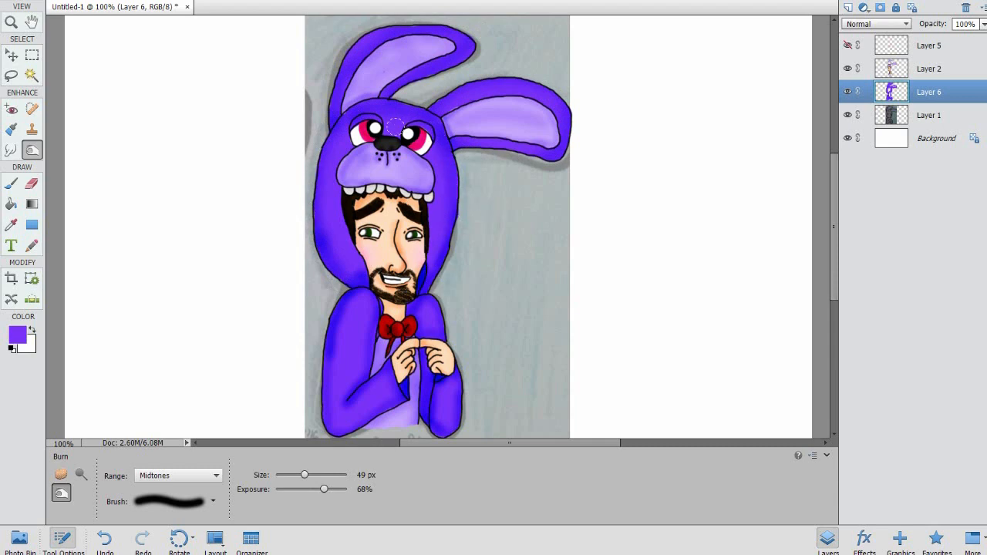
left_click_drag(336, 188, 354, 261)
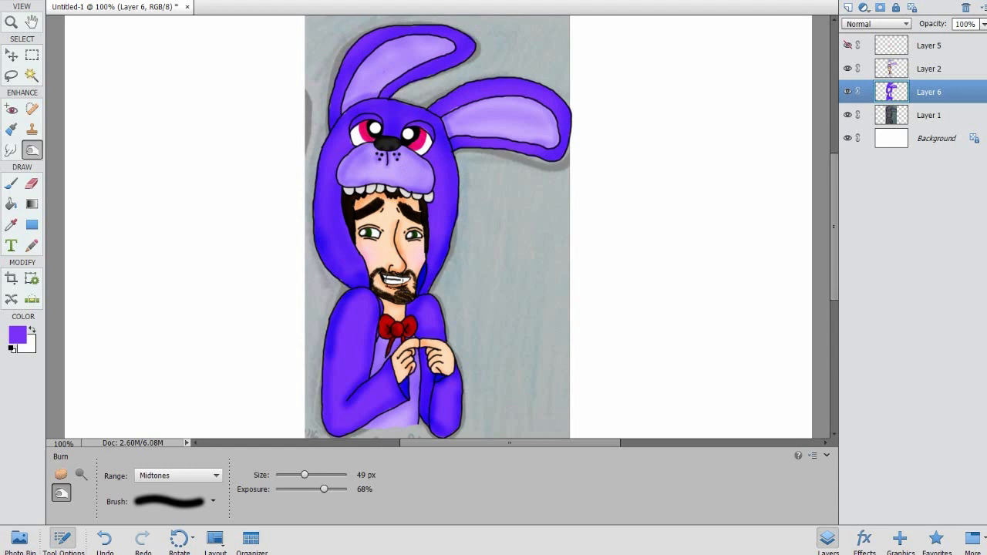
- Merge Layer 2 and Layer 6 into one layer and make the cheek blush on Layer 5 visible
left_click(937, 68)
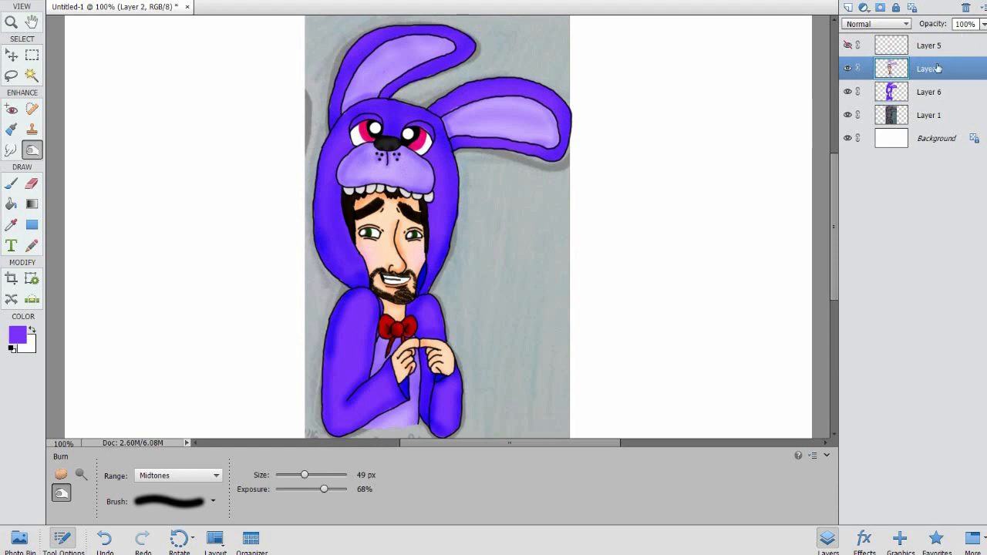
left_click(936, 91, "ctrl")
right_click(936, 91)
left_click(948, 306)
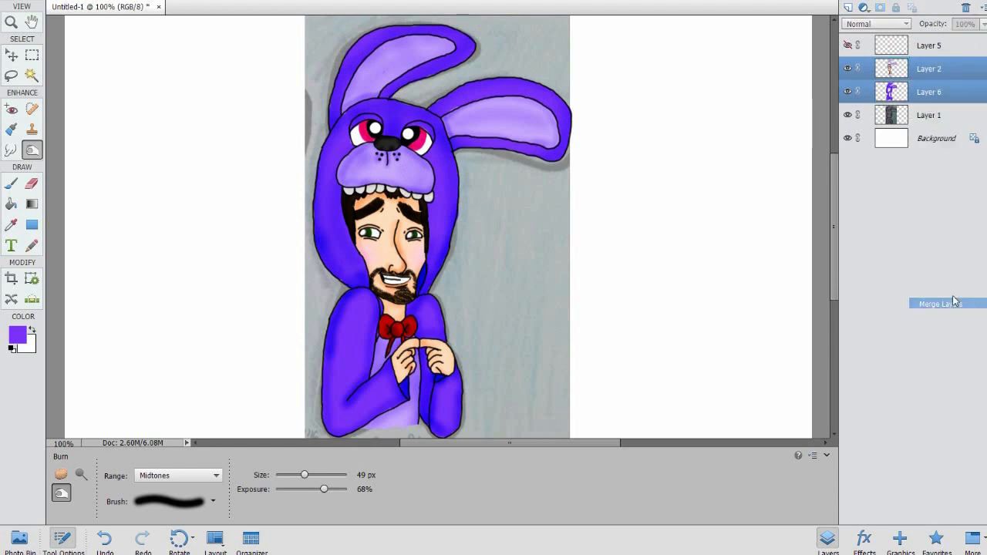
left_click(847, 45)
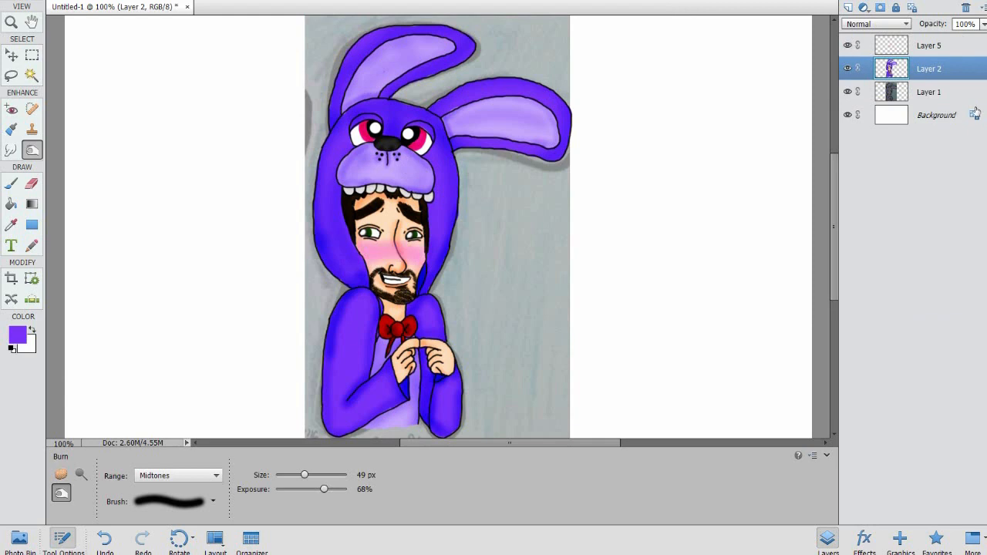
left_click(165, 0)
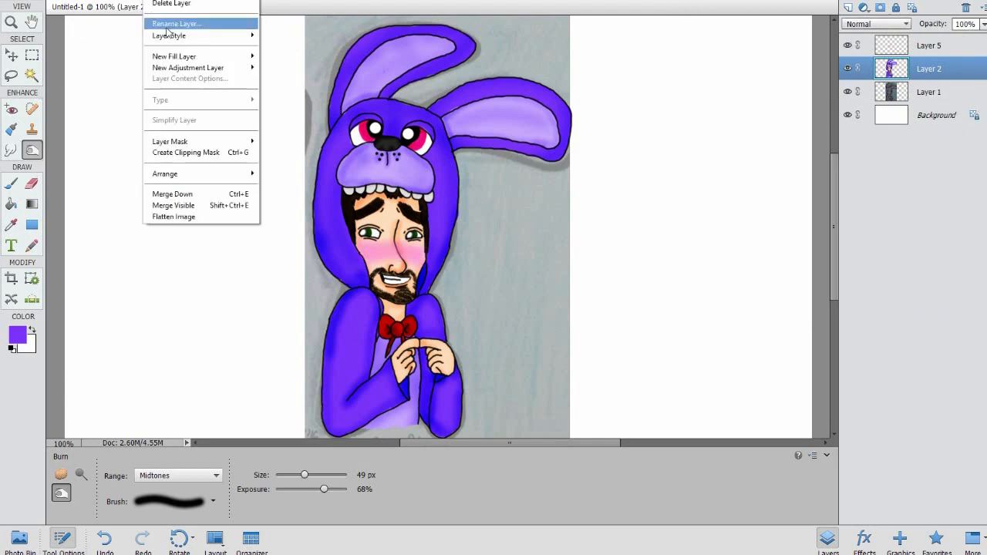
mouse_move(169, 37)
left_click(293, 35)
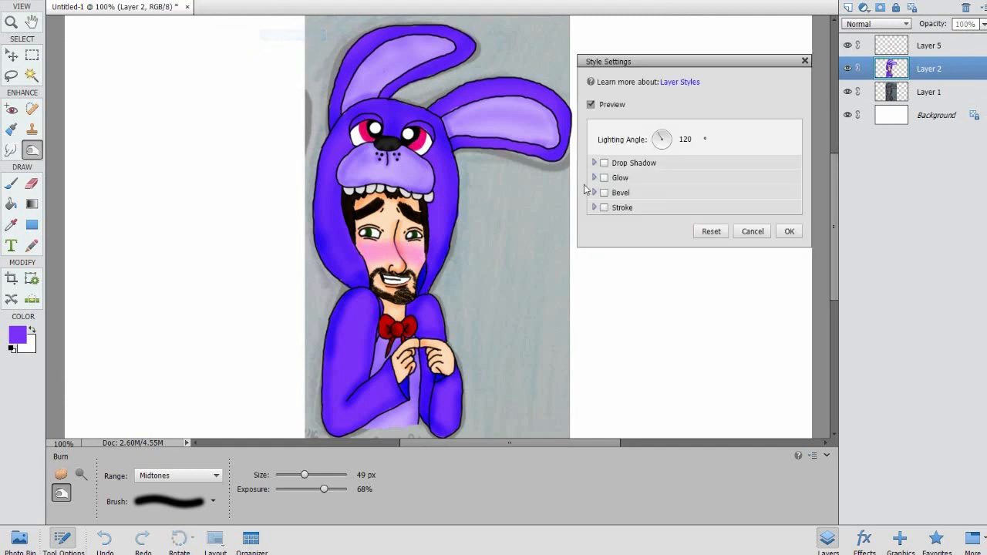
left_click(604, 178)
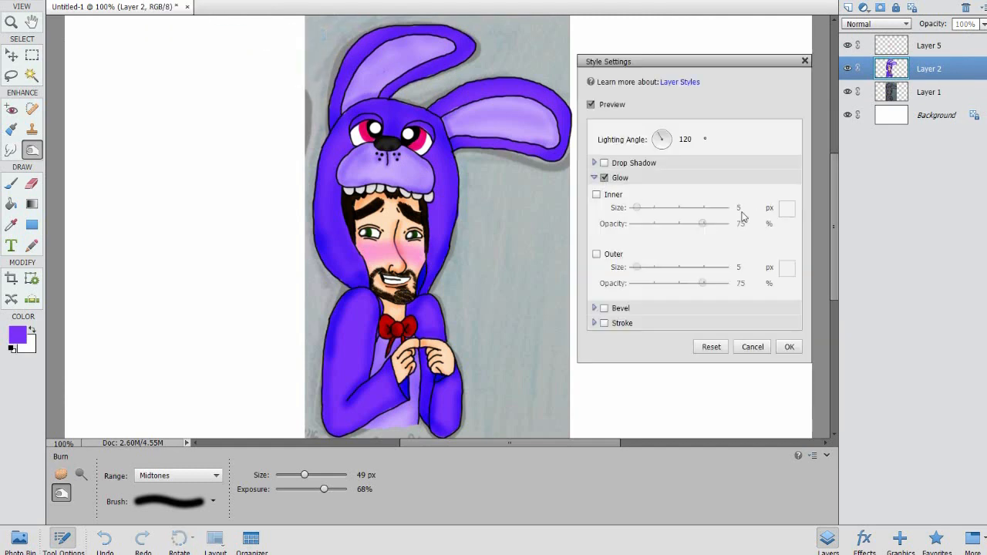
left_click(597, 255)
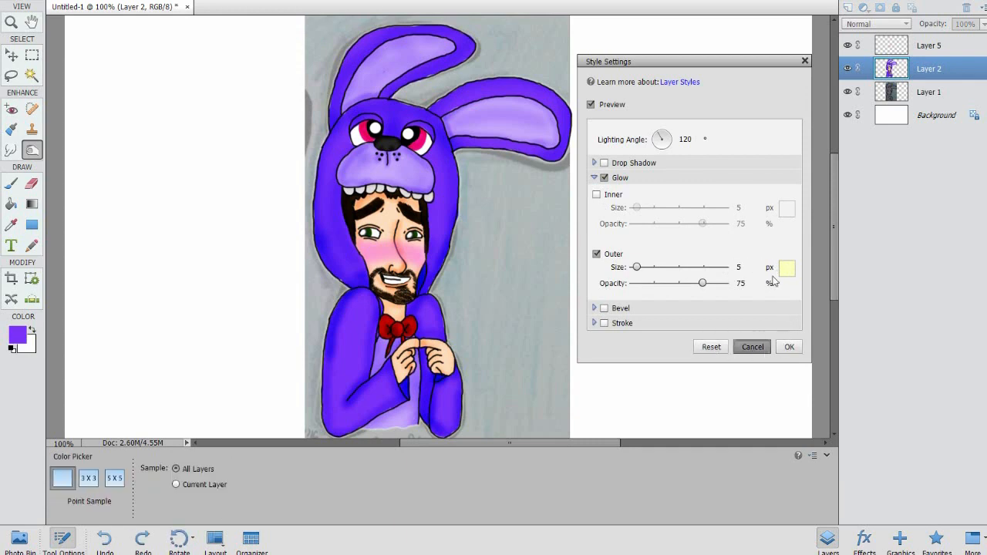
left_click(753, 346)
- Enable an outer glow on Layer 5 in light pink ffbee1 with a size of 24 px
left_click(905, 51)
left_click(162, 1)
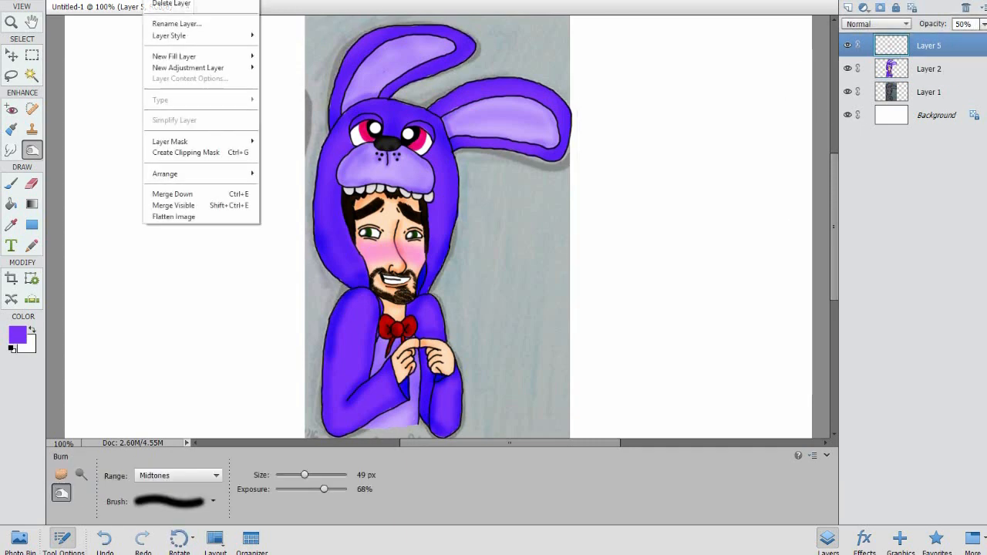
mouse_move(168, 38)
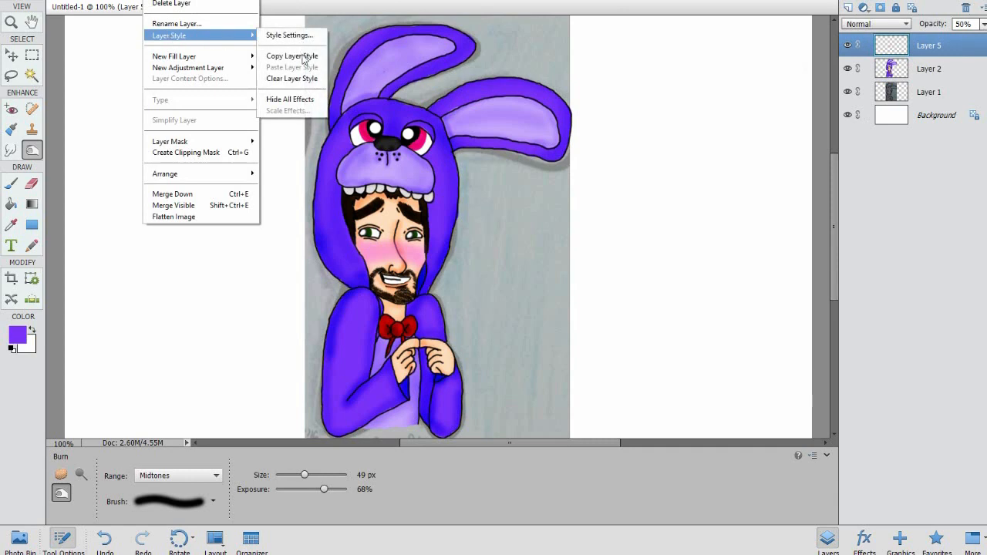
left_click(289, 34)
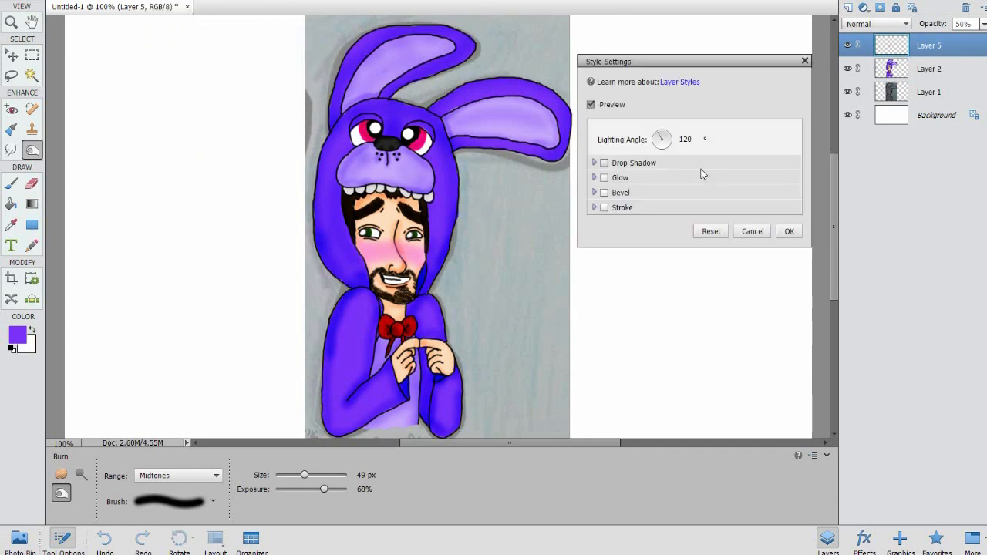
left_click(604, 178)
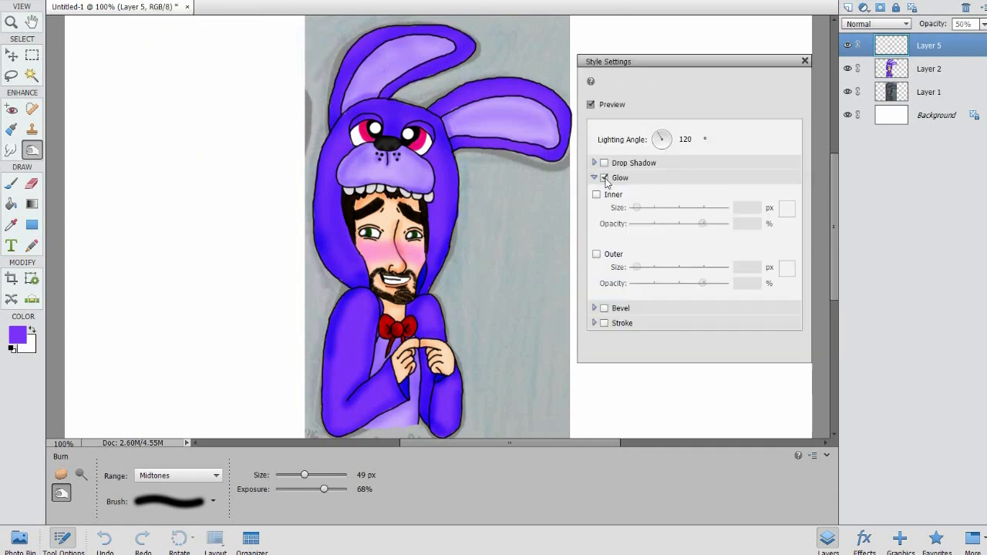
left_click(596, 254)
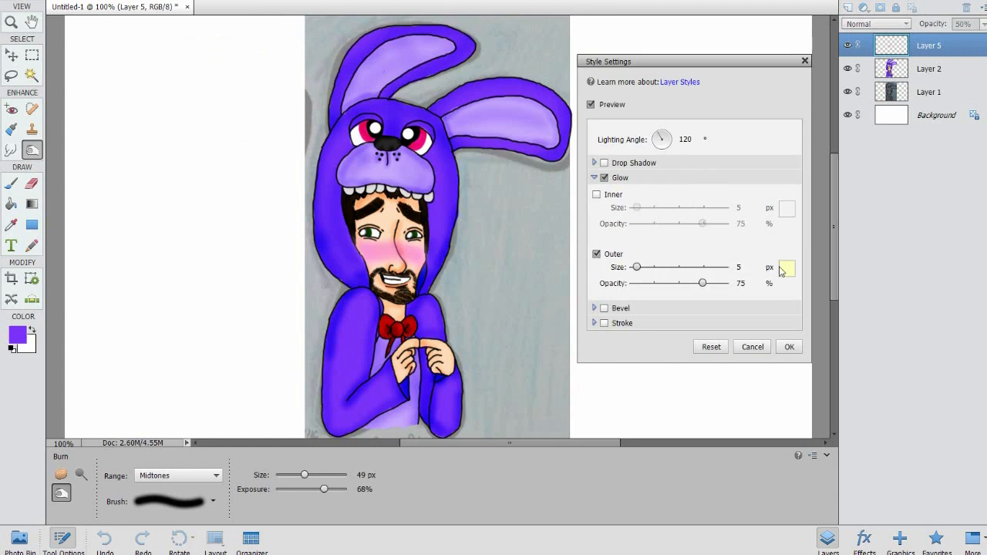
left_click(786, 268)
left_click(583, 247)
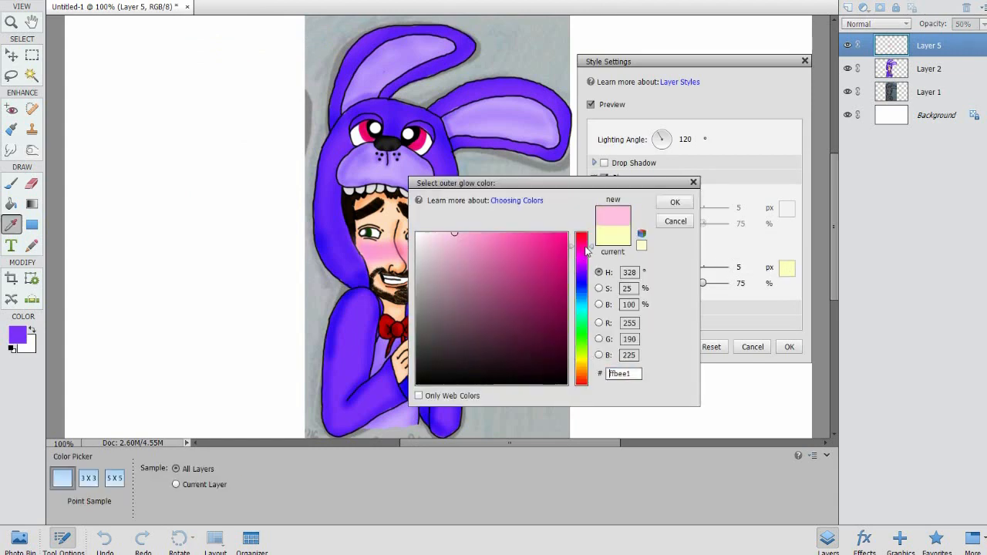
left_click(674, 202)
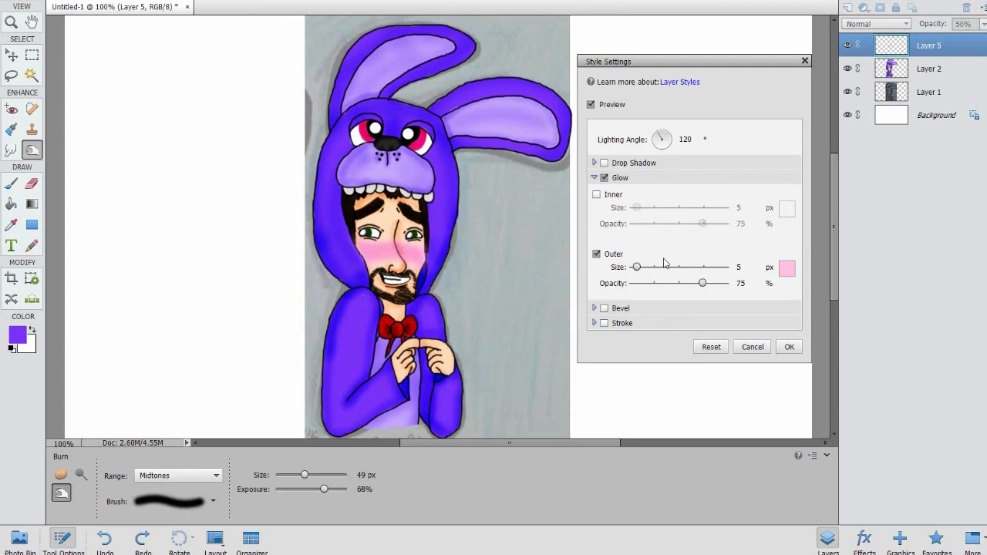
left_click_drag(637, 267, 643, 268)
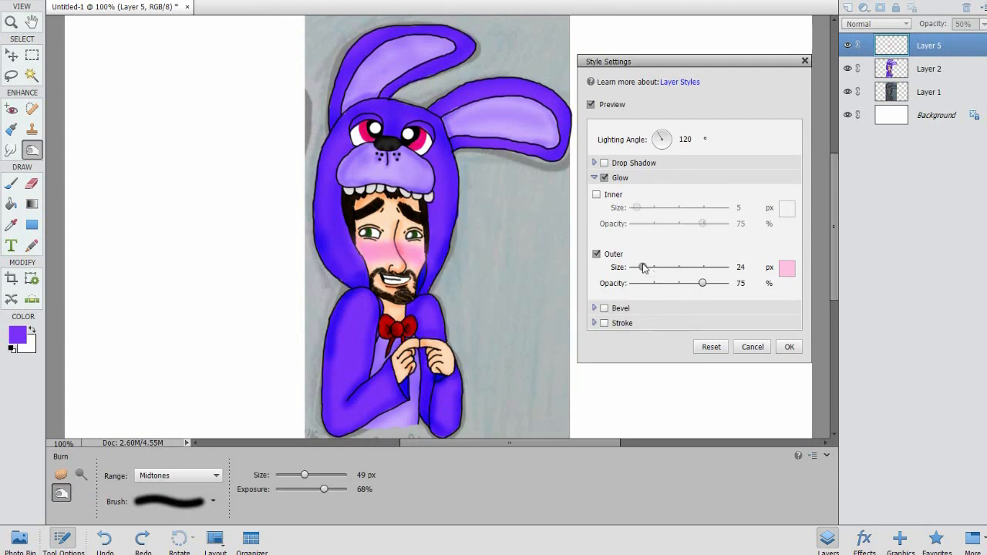
- Change Layer 5's outer glow to hot pink fc097b with a size of 146 px and 100% opacity, and apply the style
left_click(786, 268)
left_click(562, 235)
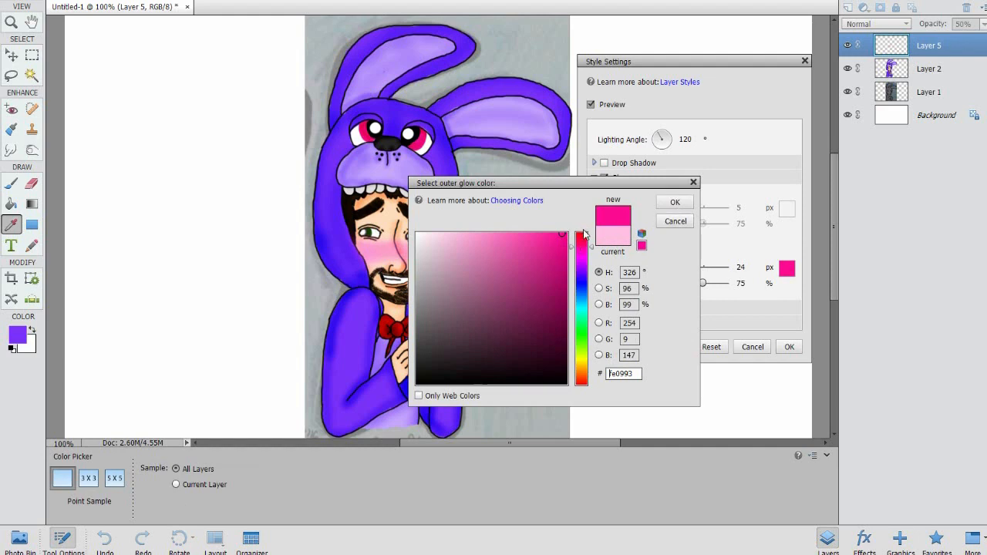
left_click_drag(586, 248, 585, 245)
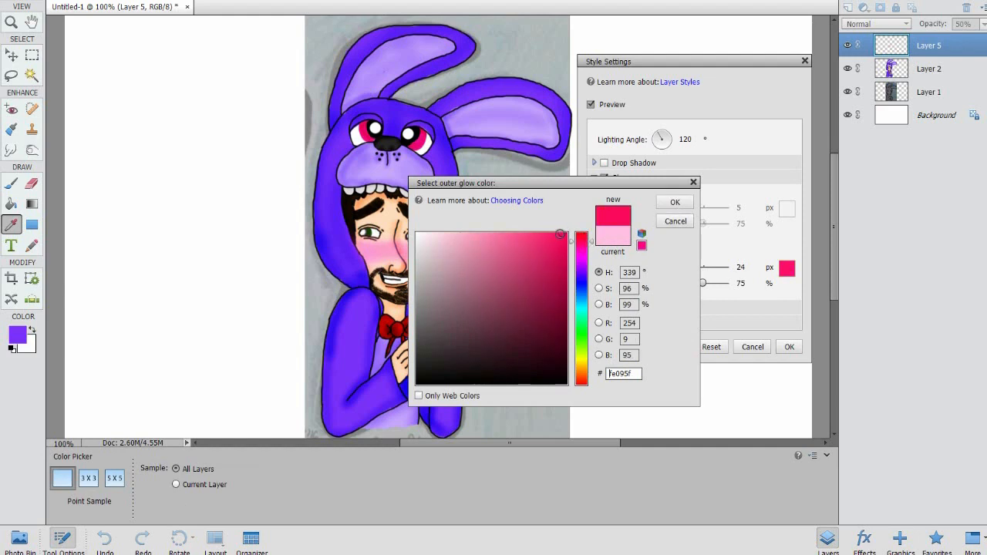
left_click_drag(591, 244, 593, 249)
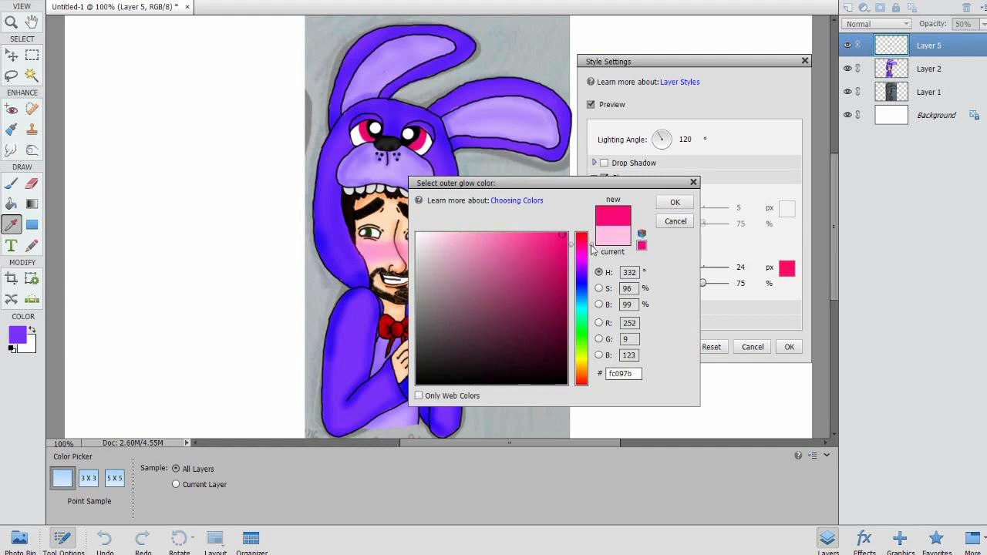
left_click(675, 203)
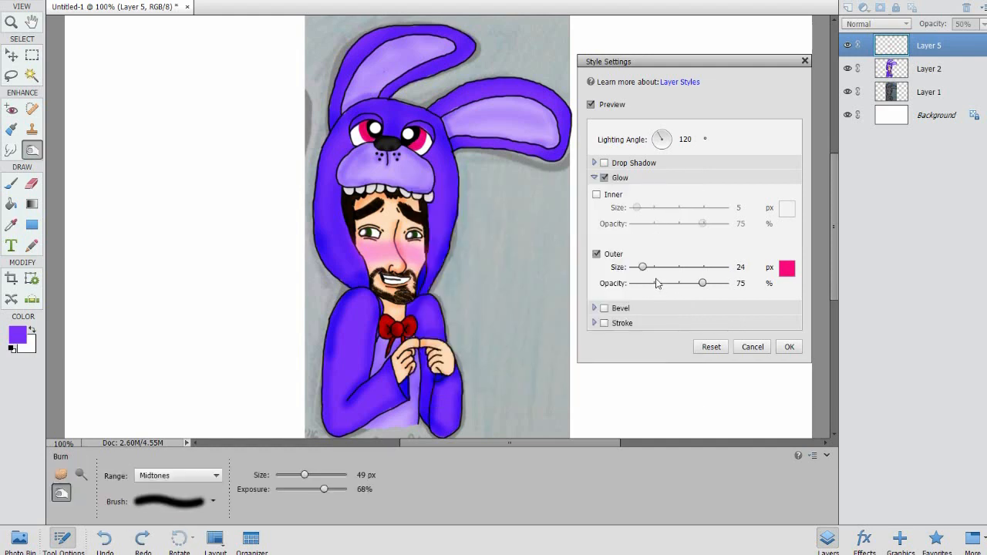
left_click_drag(649, 268, 675, 275)
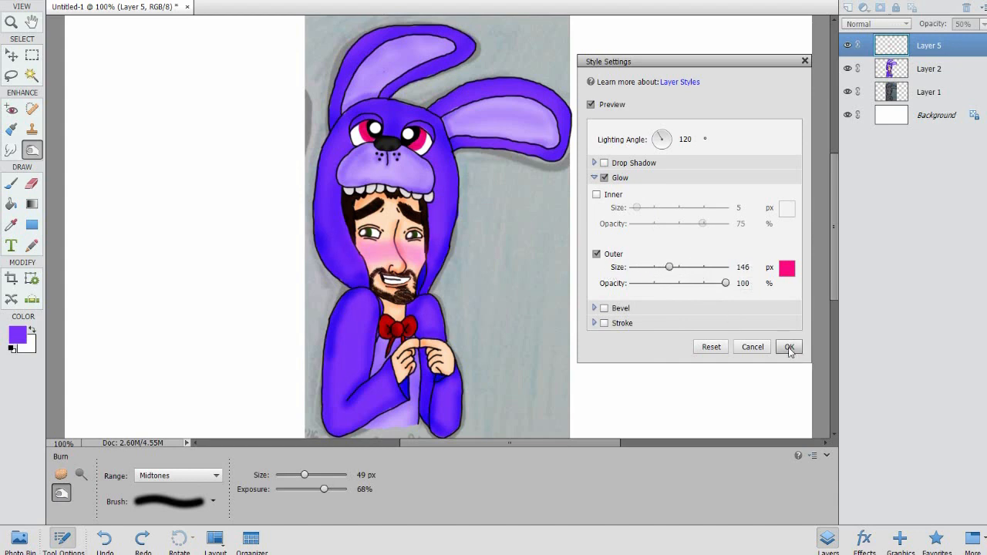
left_click(788, 346)
- Merge Layer 5 and Layer 2 into one layer and hide the Layer 1 sketch
left_click(939, 70, "shift")
right_click(938, 71)
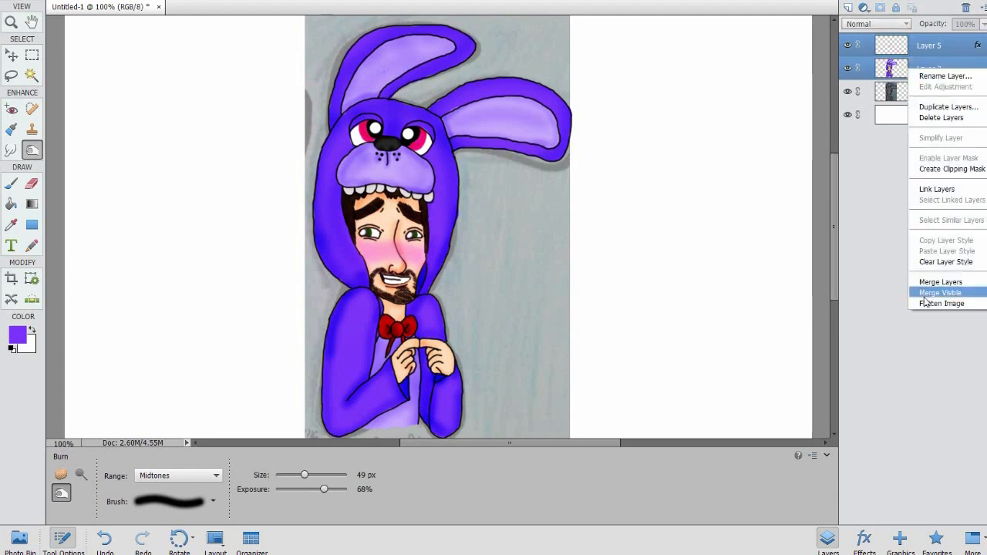
left_click(933, 283)
key("ctrl+minus")
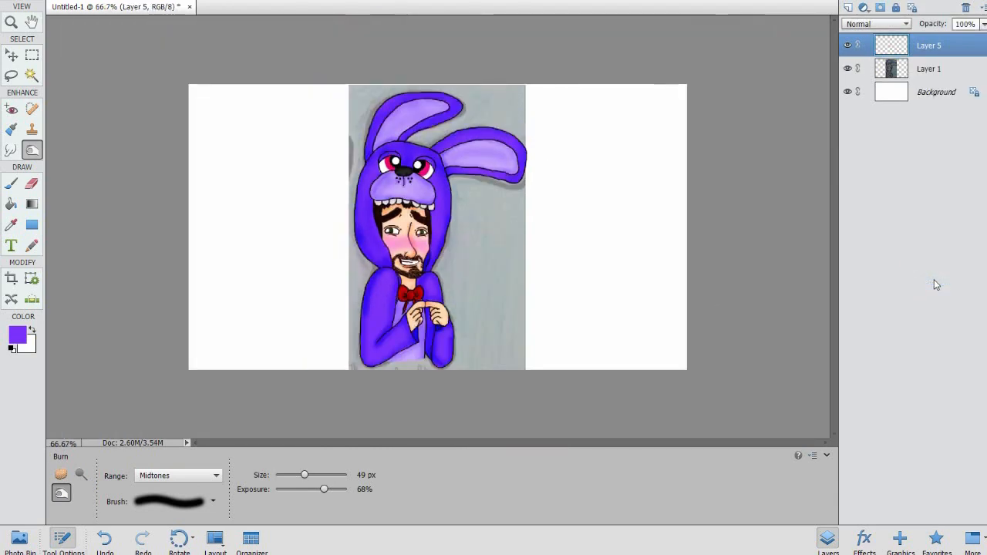
left_click(847, 69)
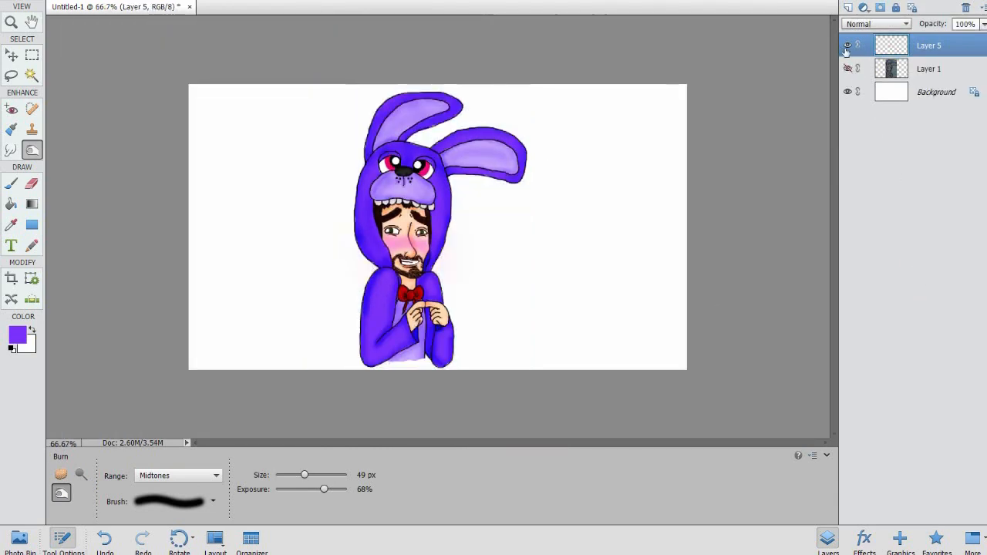
- Select the character's outline from Layer 5, fill it with black on a new layer, and place that layer beneath Layer 5
left_click(892, 49, "ctrl")
left_click(848, 8)
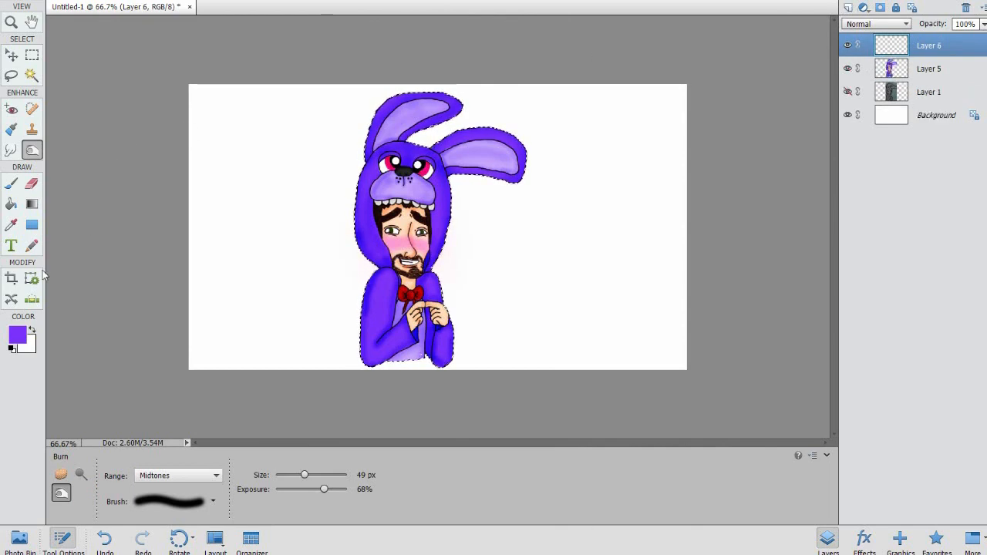
key("d")
key("k")
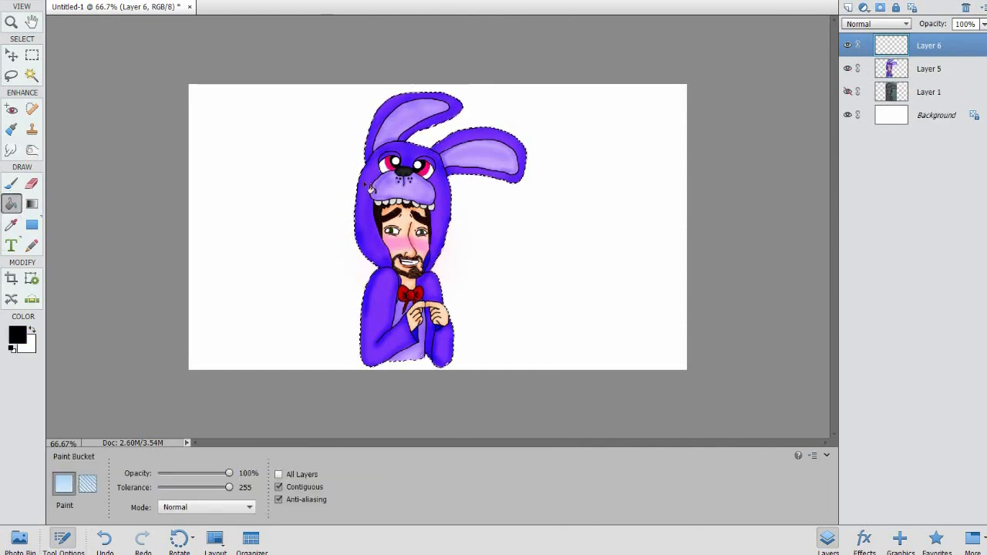
left_click(528, 184)
left_click_drag(894, 45, 904, 77)
- Offset the black silhouette slightly up and to the left behind the character, and clear the selection
key("v")
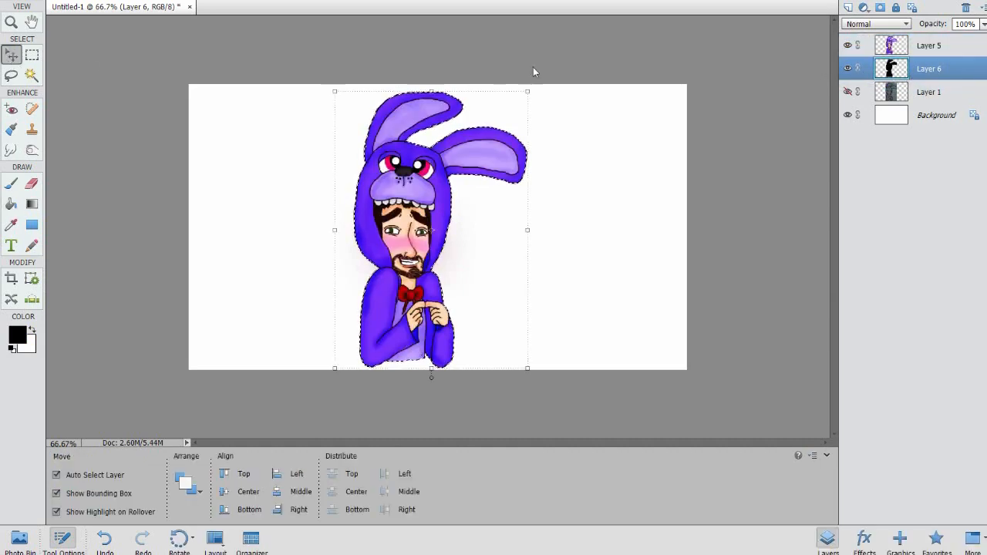
left_click_drag(420, 192, 410, 190)
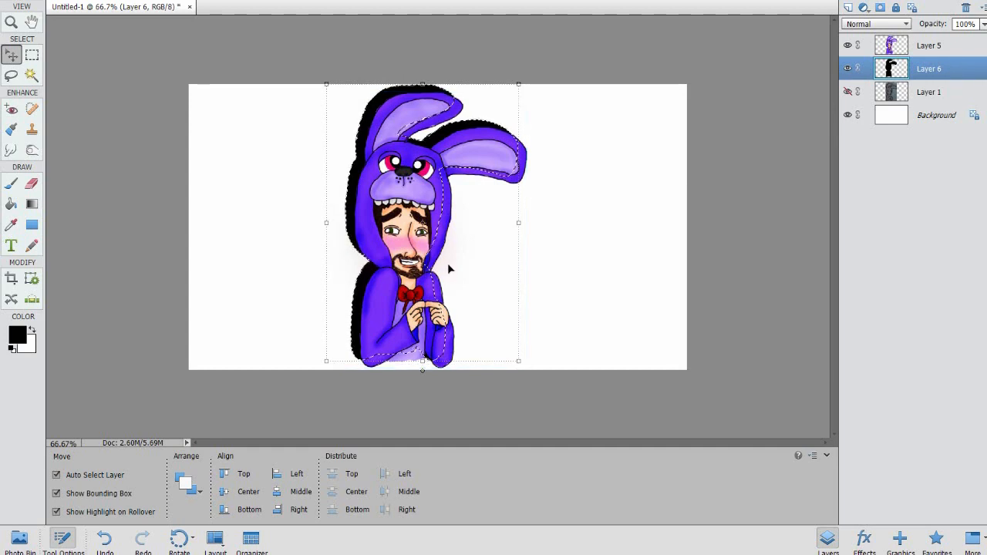
key("Left")
key("Left")
key("Left")
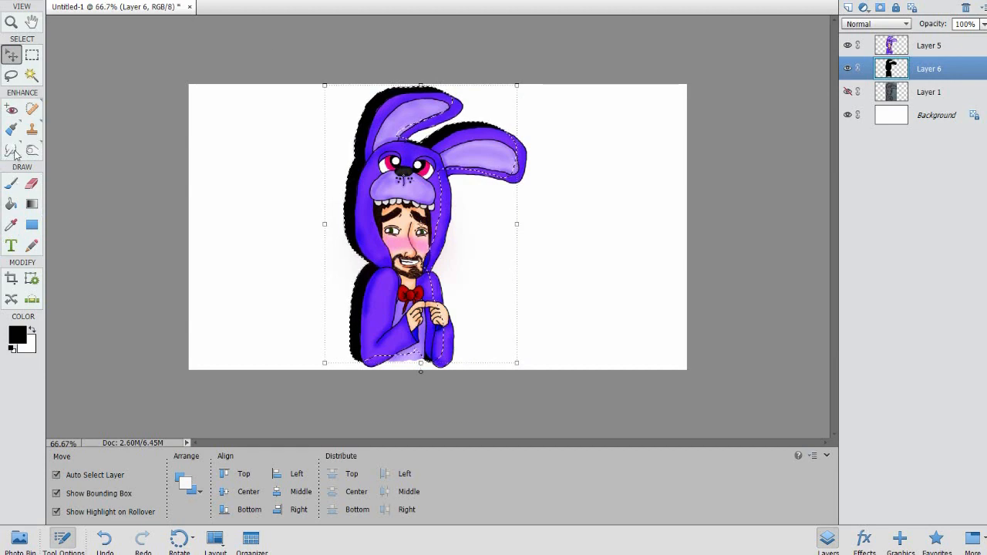
left_click(31, 54)
left_click(678, 177)
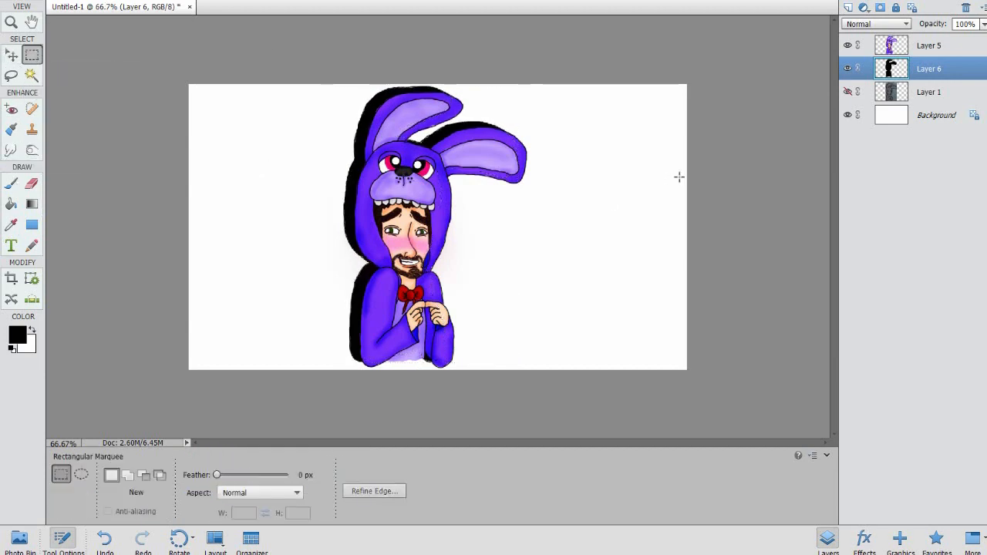
- Add a new layer beneath the black silhouette layer and set the foreground colour to light orange
left_click(848, 8)
left_click_drag(894, 69, 875, 120)
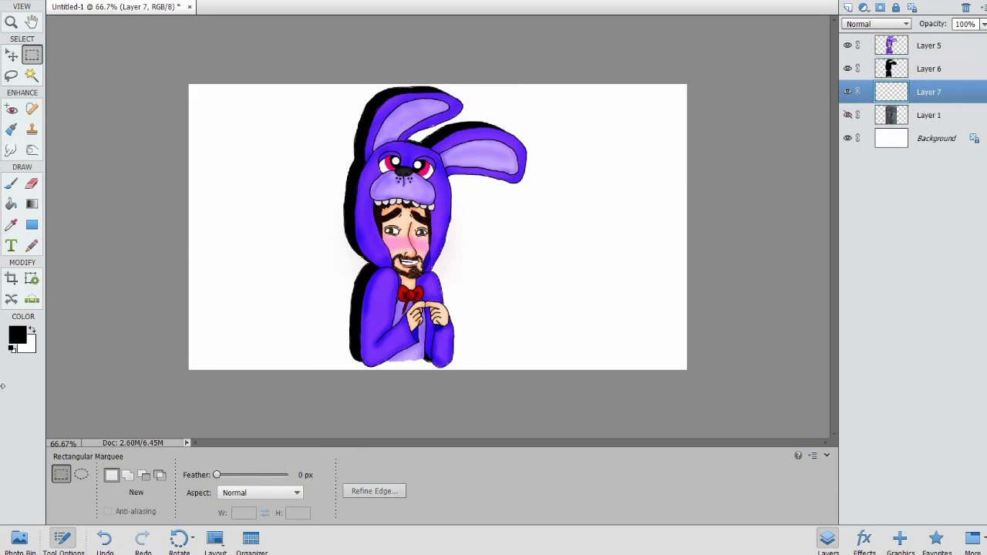
left_click(17, 334)
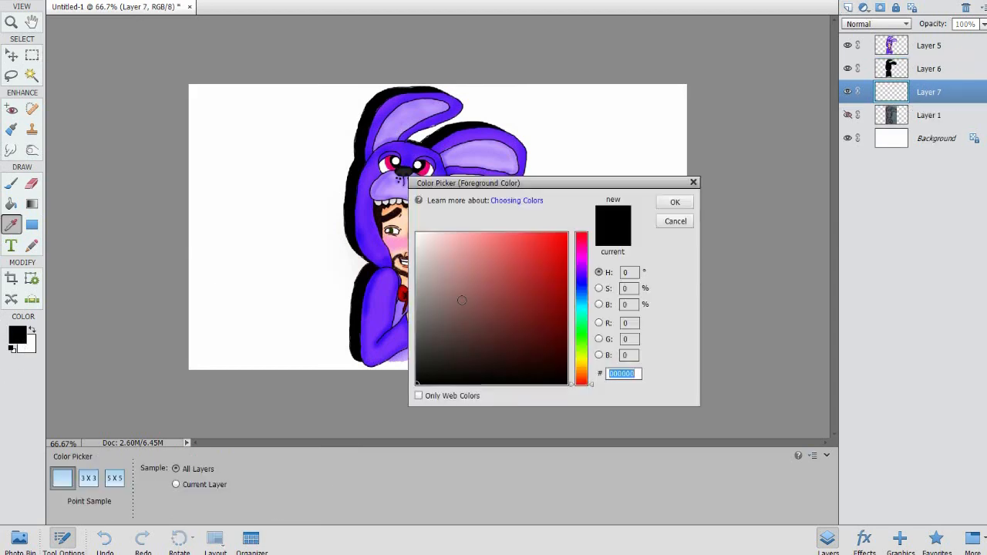
left_click(588, 374)
left_click_drag(525, 255, 501, 236)
left_click(690, 203)
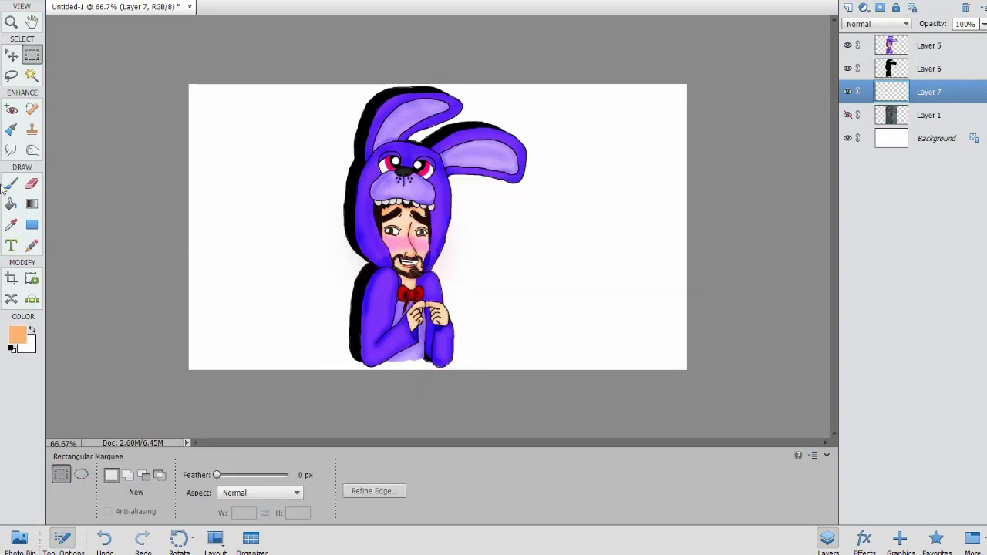
- Handwrite the artist's signature with a 5 px default brush in the white area beside the character's lower sleeve
left_click(11, 184)
left_click(216, 480)
scroll(303, 367, "up", 3)
left_click(262, 393)
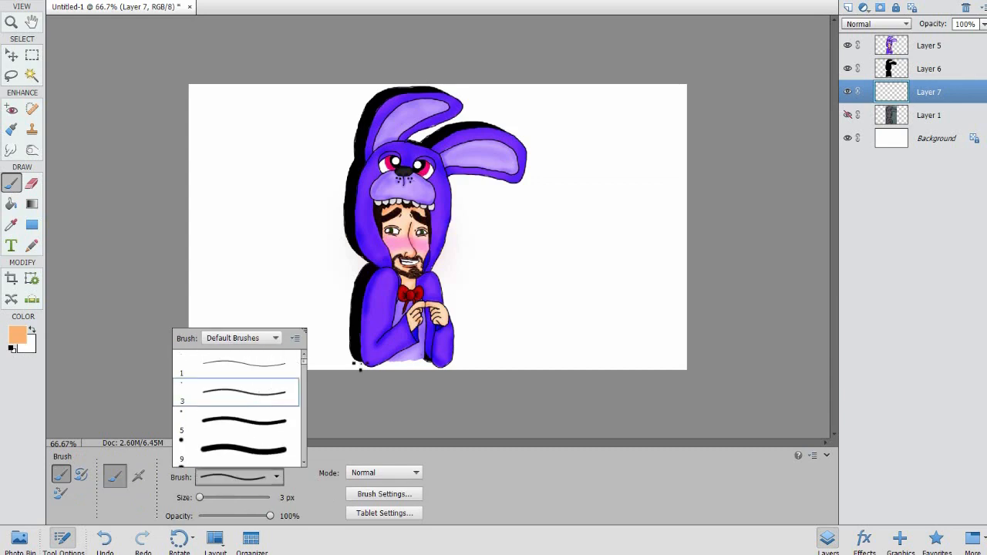
left_click(252, 428)
key("ctrl+equal")
key("ctrl+equal")
key("ctrl+equal")
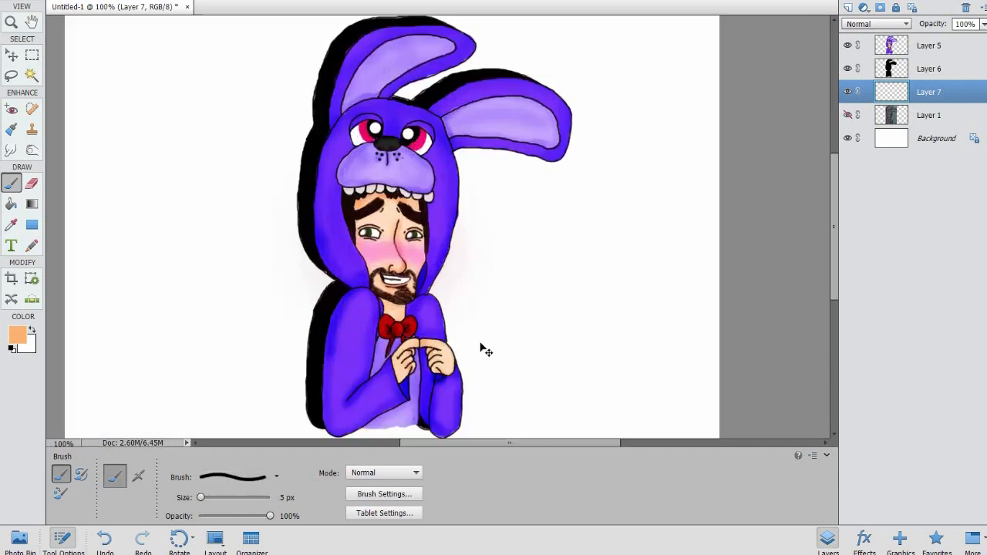
left_click_drag(837, 245, 834, 352)
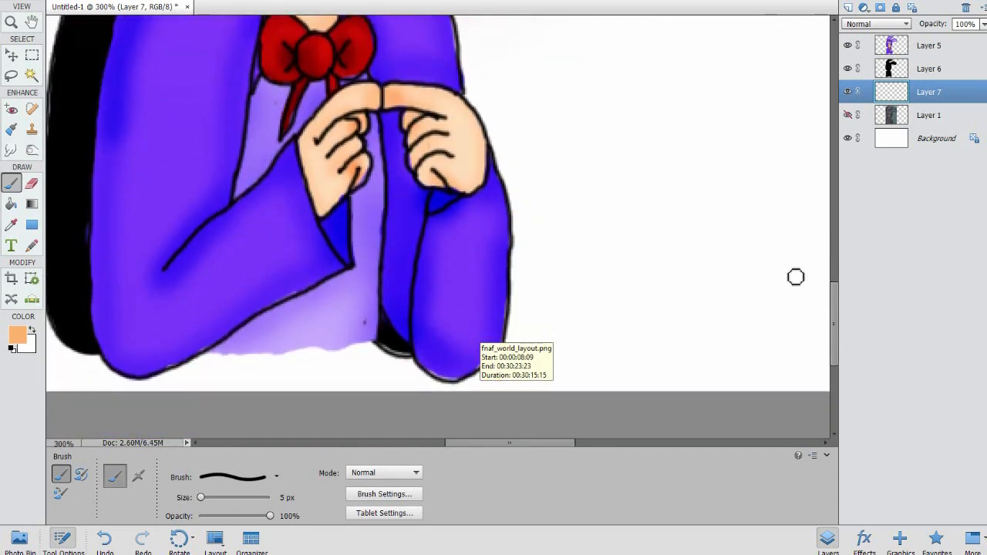
mouse_move(527, 287)
left_mouse_down()
mouse_move(558, 271)
mouse_move(549, 325)
mouse_move(550, 316)
mouse_move(602, 316)
mouse_move(619, 326)
mouse_move(625, 301)
mouse_move(631, 325)
left_mouse_up()
mouse_move(650, 298)
left_mouse_down()
mouse_move(667, 317)
mouse_move(674, 298)
mouse_move(674, 339)
mouse_move(655, 355)
mouse_move(698, 291)
left_mouse_up()
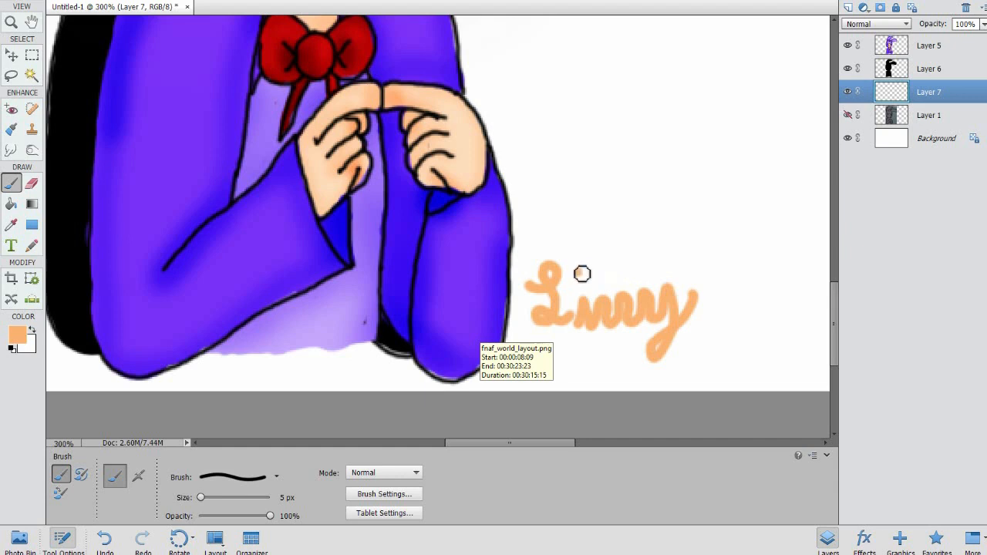
- Paint a heart as the dot above the signature and write 16 beneath it, undoing a stray brush stroke
left_click_drag(592, 269, 580, 283)
mouse_move(571, 341)
left_mouse_down()
mouse_move(573, 378)
mouse_move(593, 379)
left_mouse_up()
key("ctrl+z")
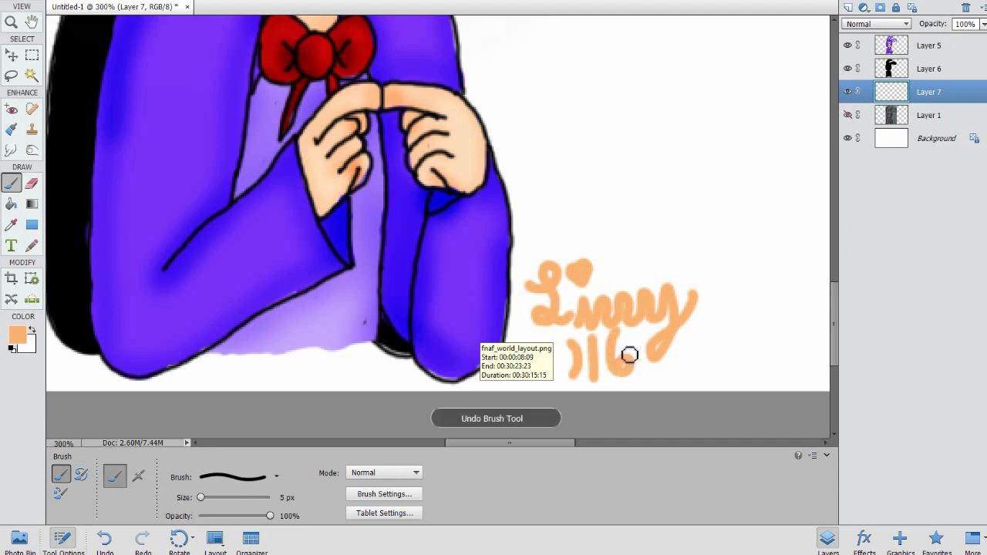